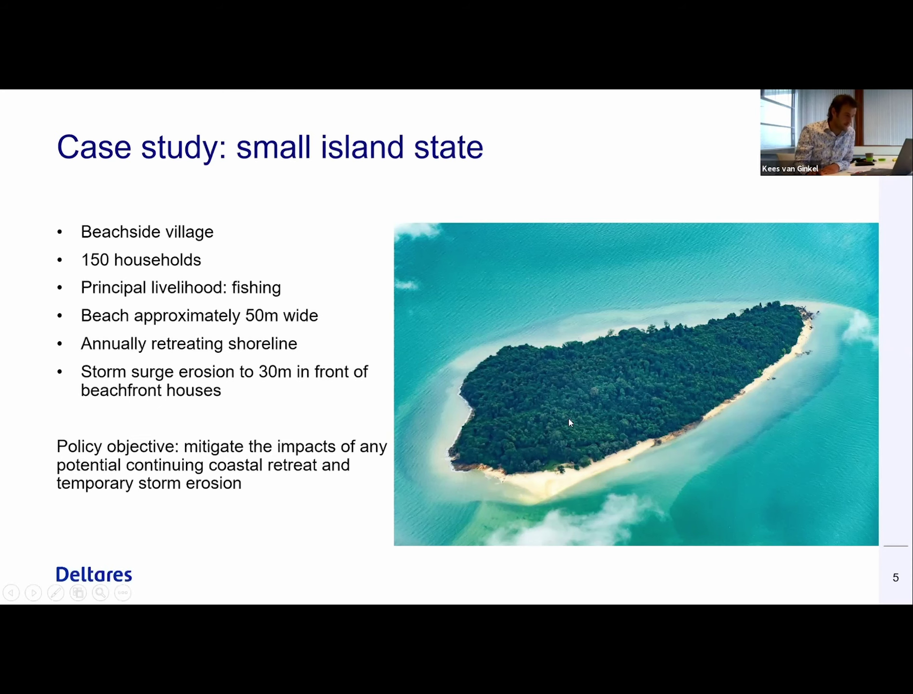
- Advance the presentation to the slide "Hands-on: the pathway generator" and switch to Pathways Generator
left_click(528, 386)
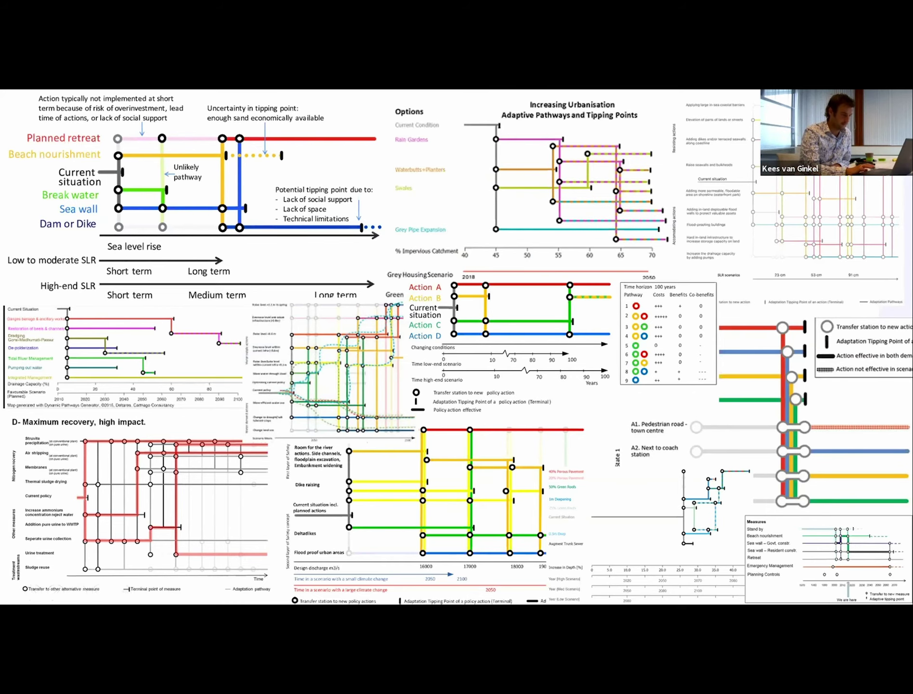
key("Right")
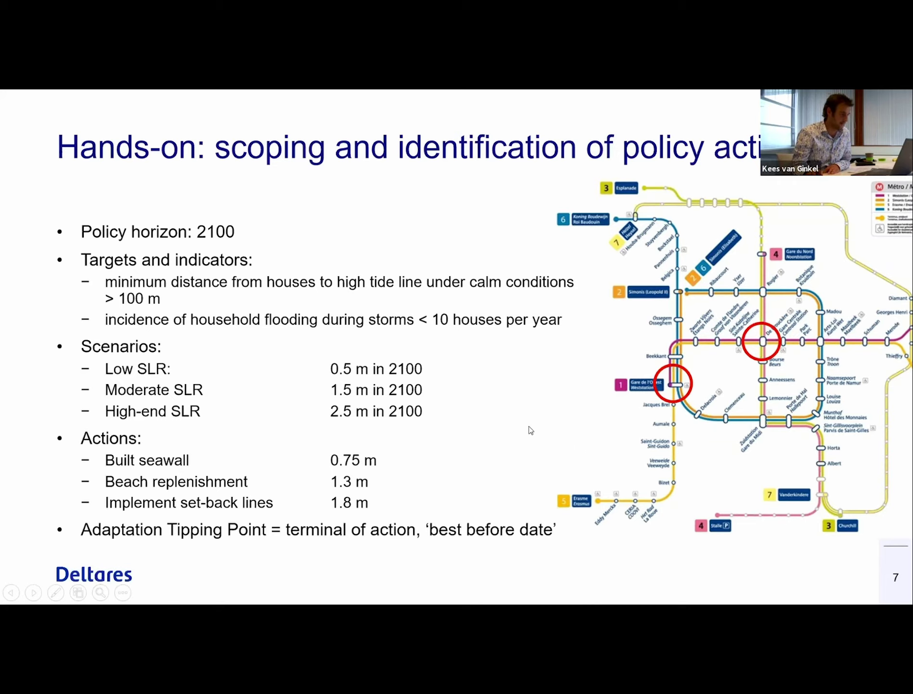
key("Right")
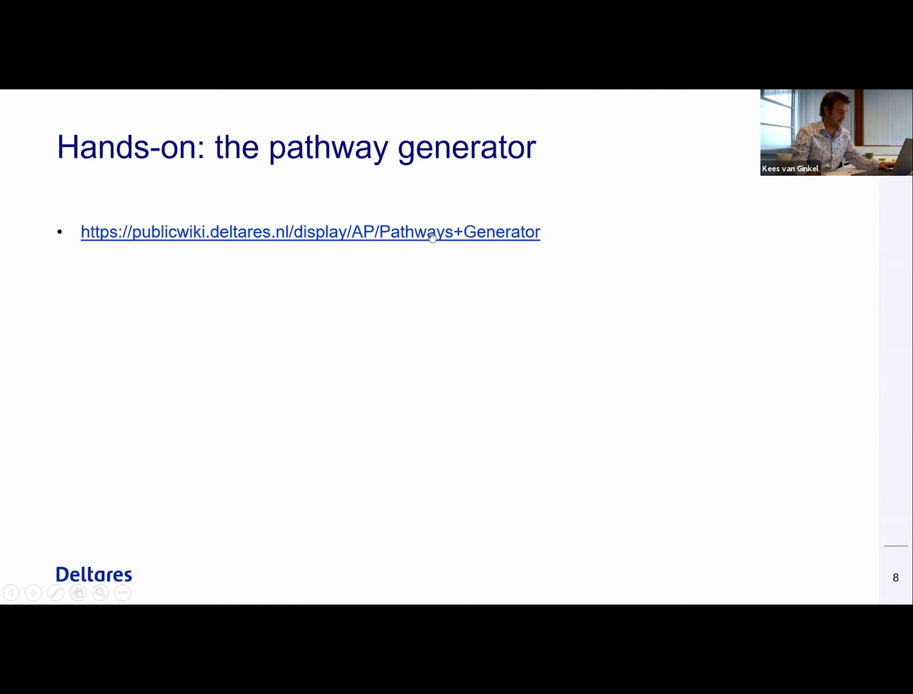
key("alt+Tab")
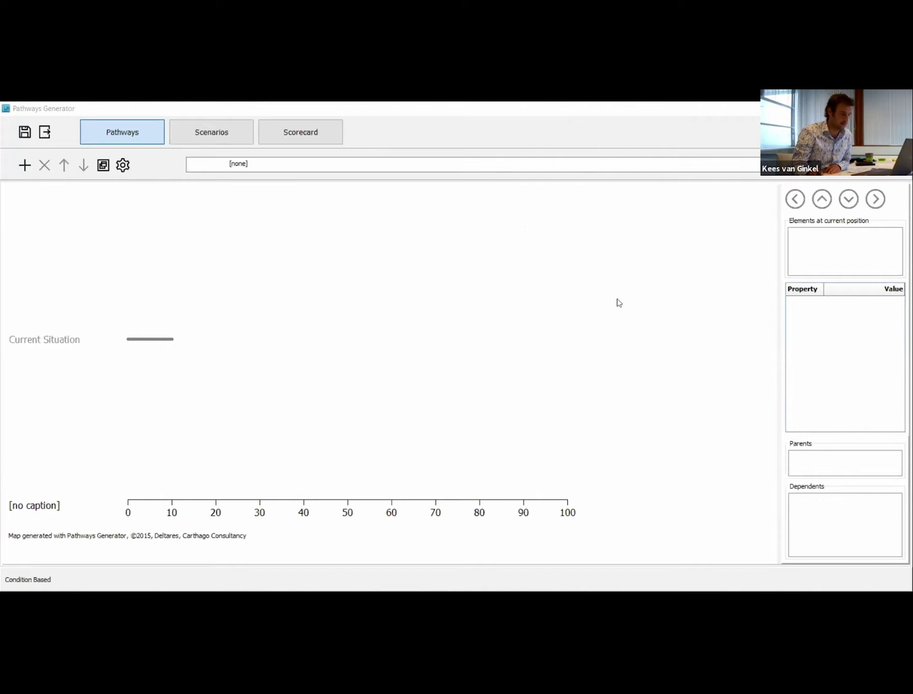
left_click(528, 148)
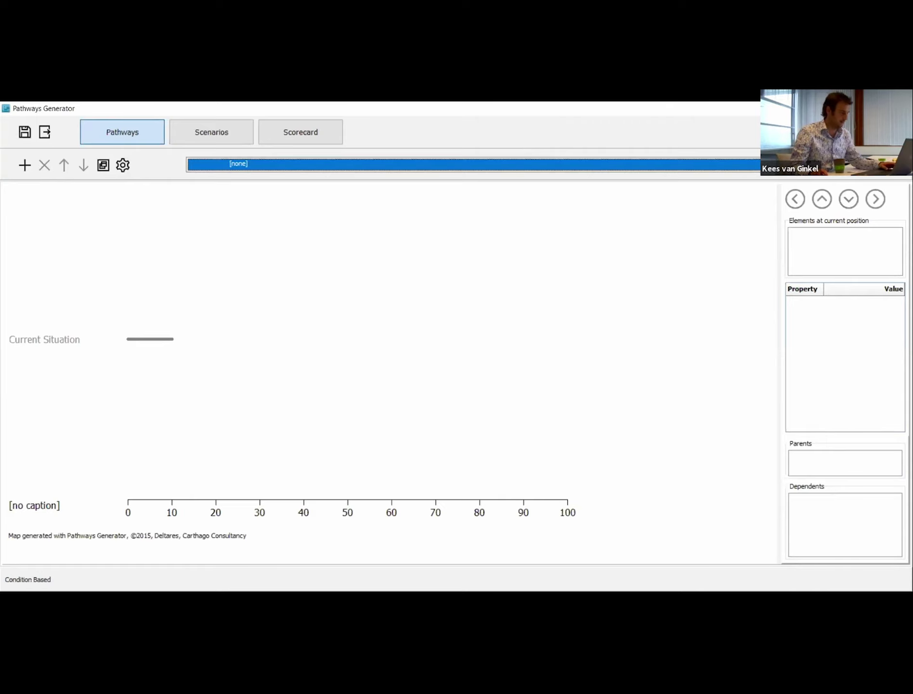
key("alt+F4")
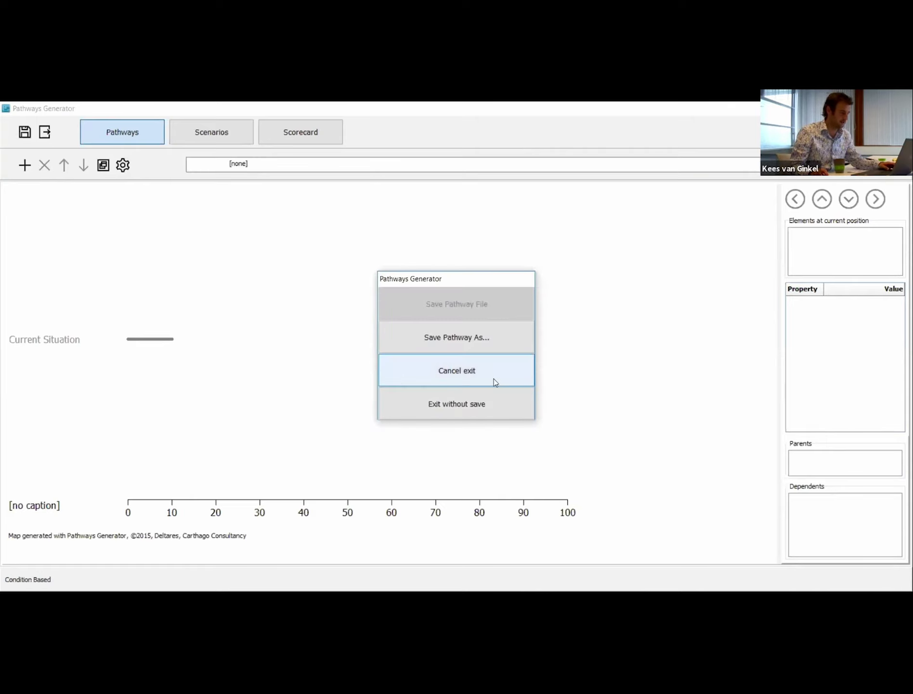
left_click(495, 382)
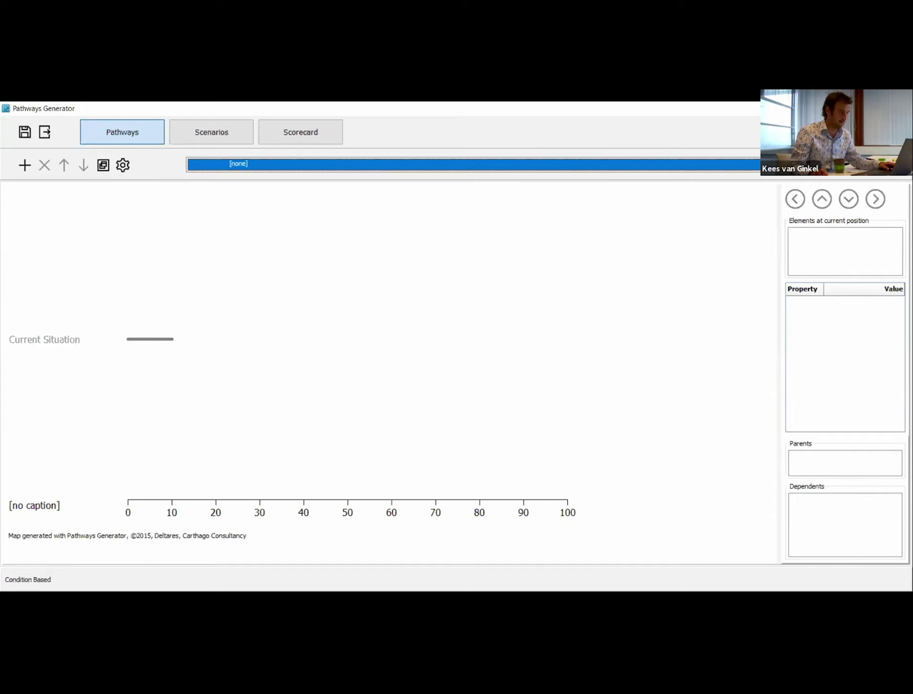
- Exit the open Pathways Generator session without saving and activate a blank pathway map
key("alt+F4")
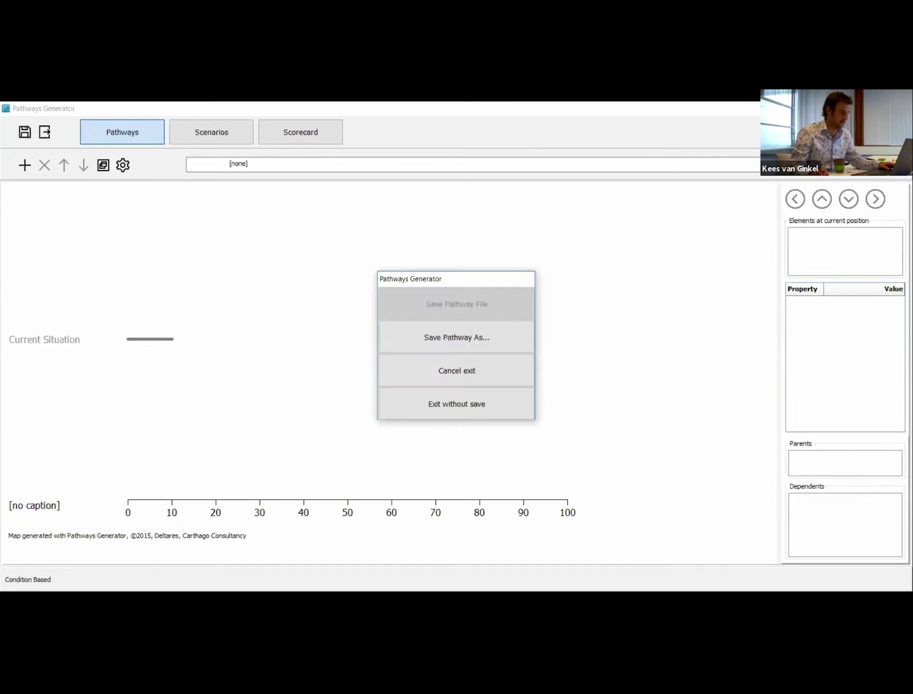
left_click(494, 402)
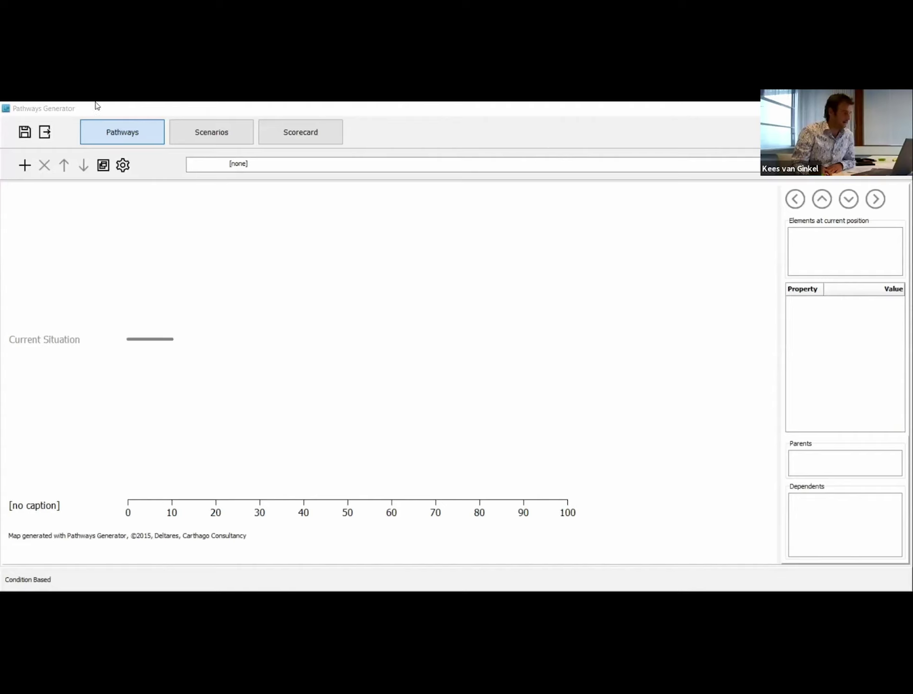
left_click(97, 105)
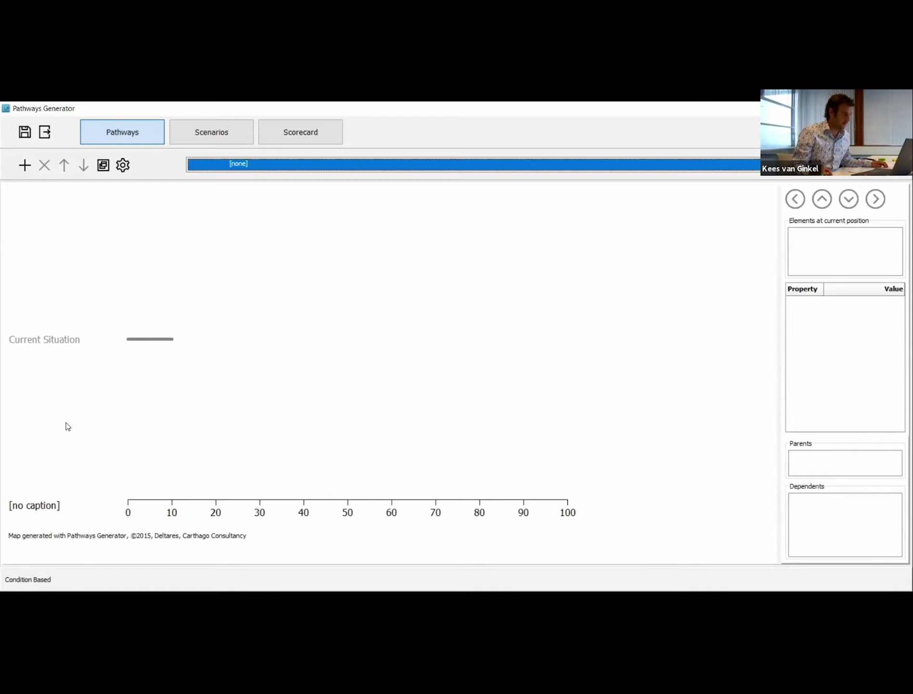
- Cycle the pathways view through the split and table-only layouts and back to the map only
left_click(105, 169)
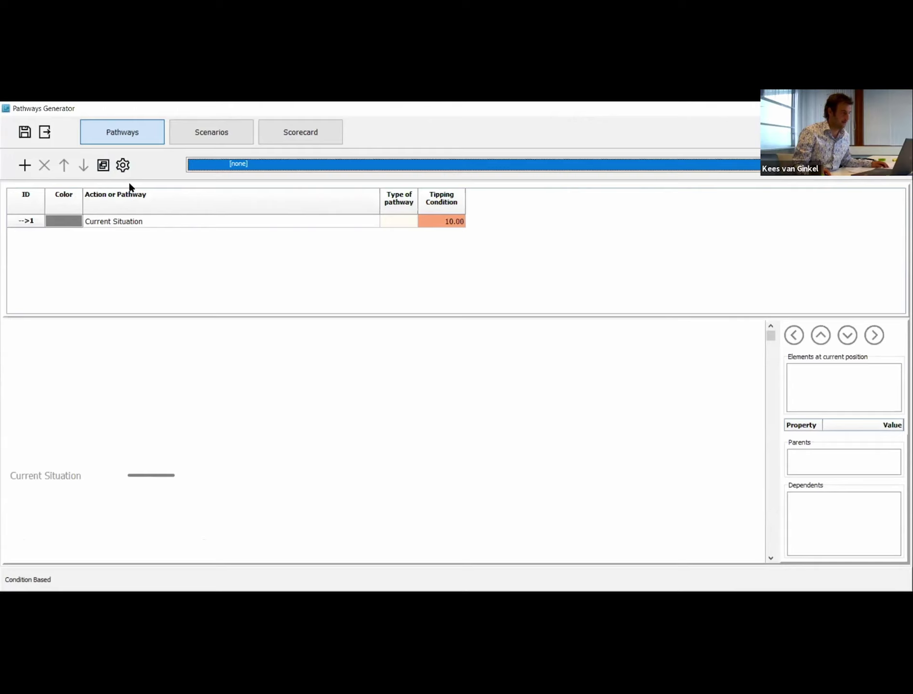
left_click(105, 169)
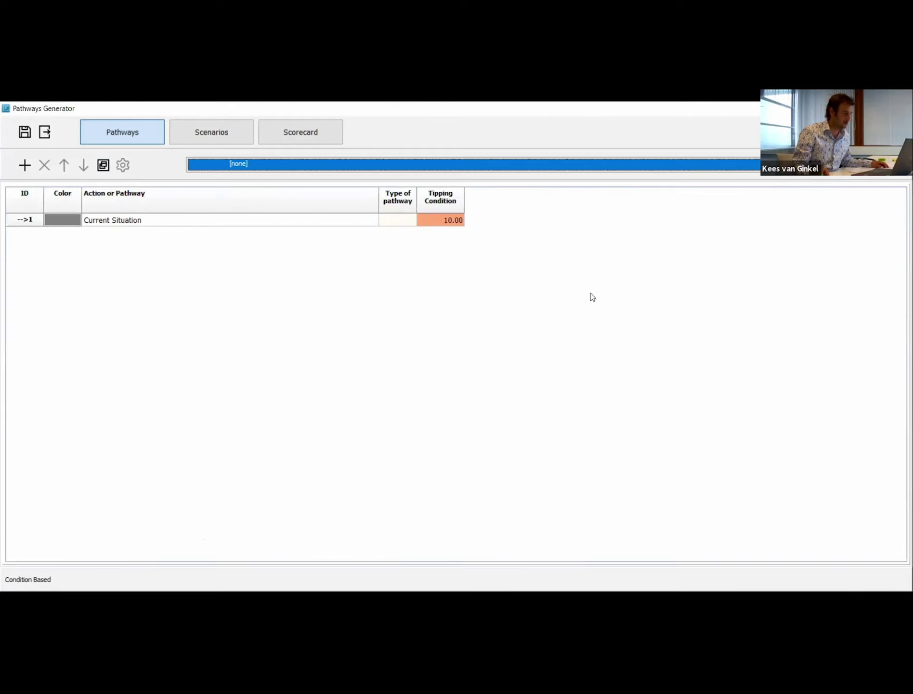
left_click(104, 165)
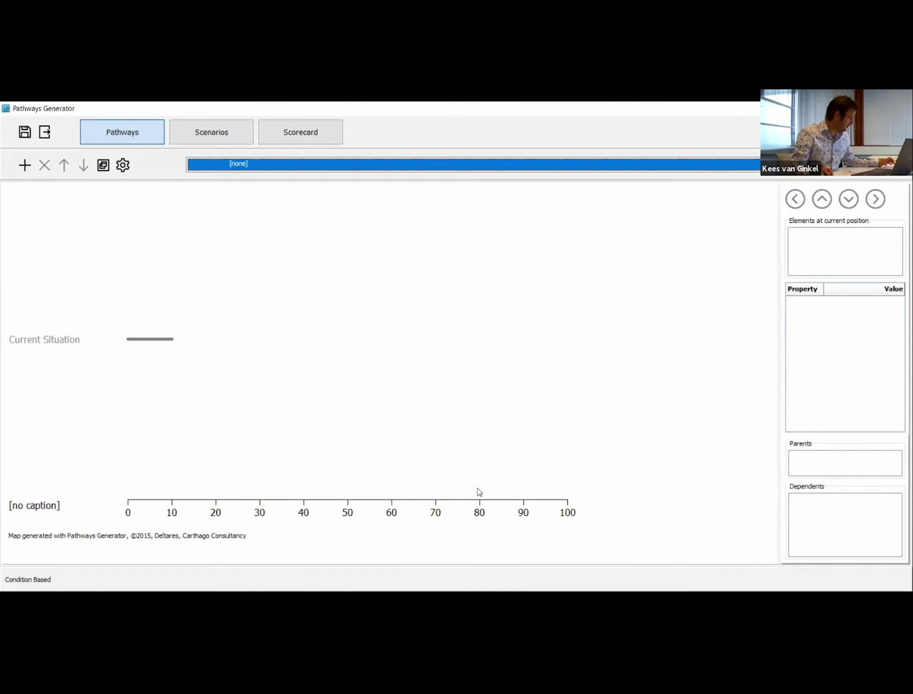
- Set the X axis maximum to 250 and its caption to "Sea level rise (cm)"
left_click(124, 165)
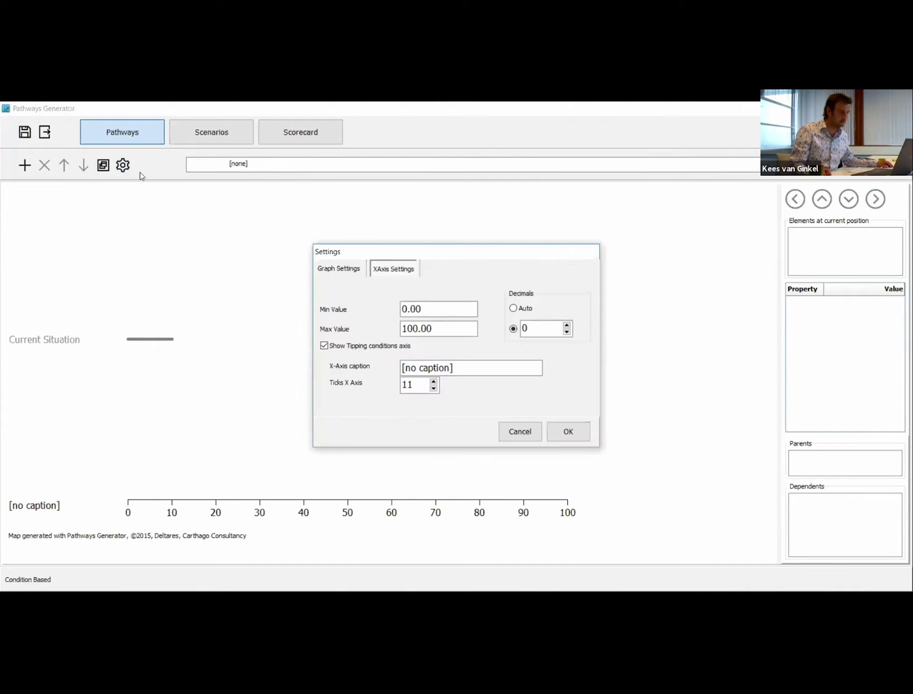
double_click(447, 331)
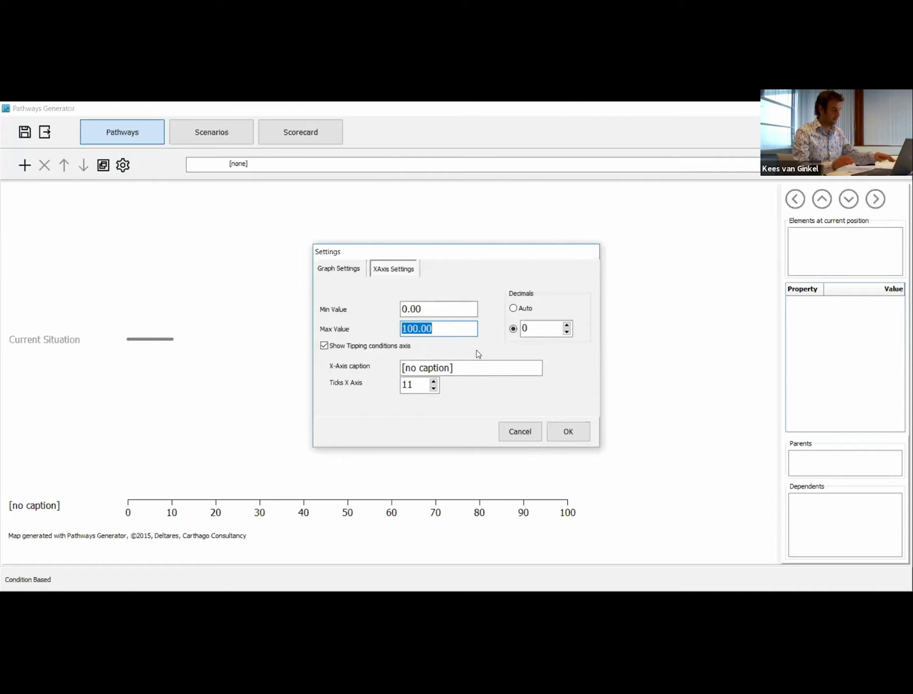
type("25")
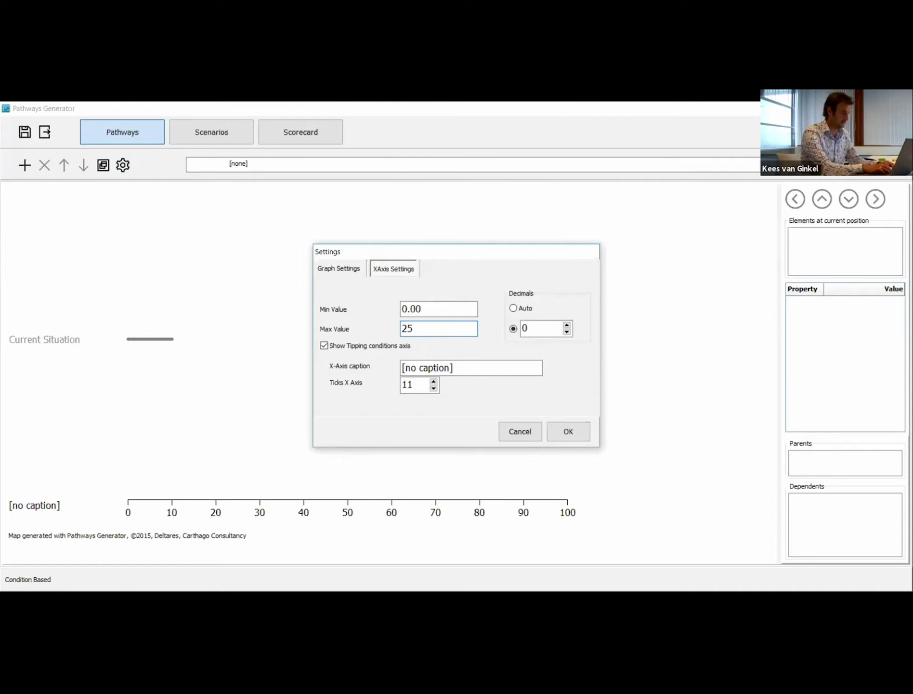
type("0")
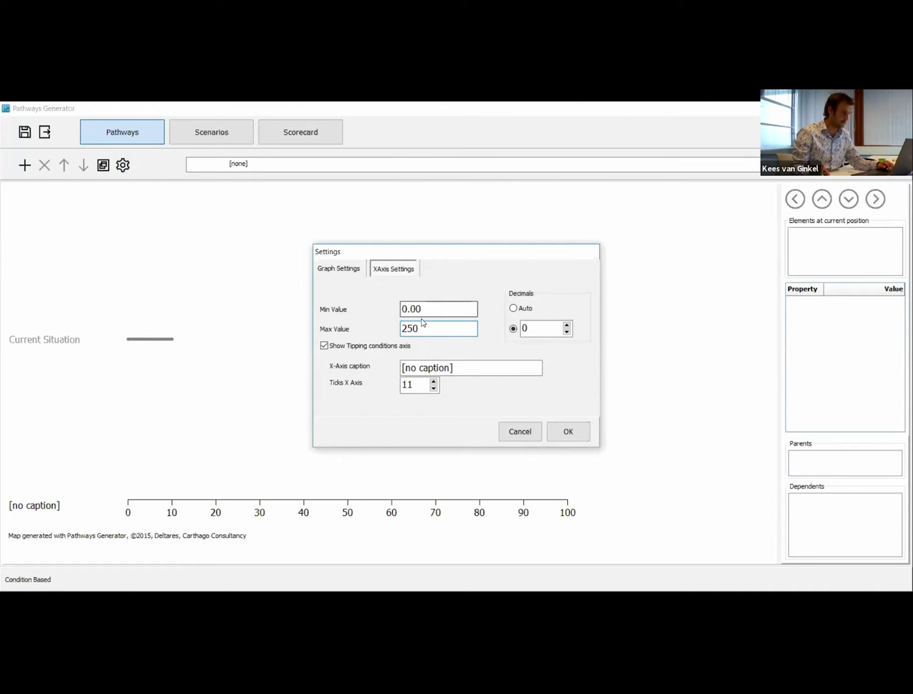
left_click_drag(473, 369, 403, 367)
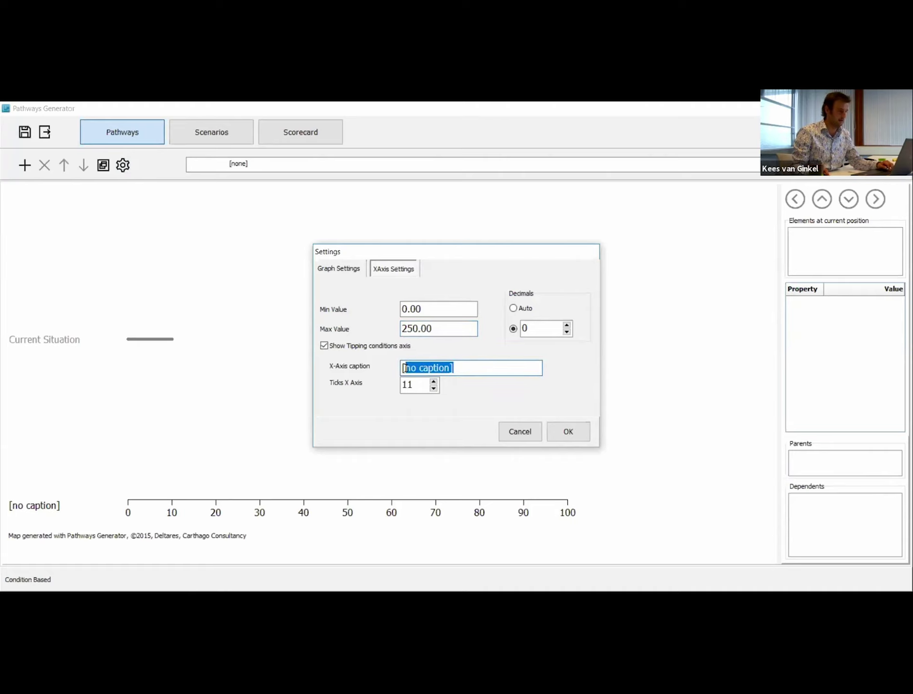
key("BackSpace")
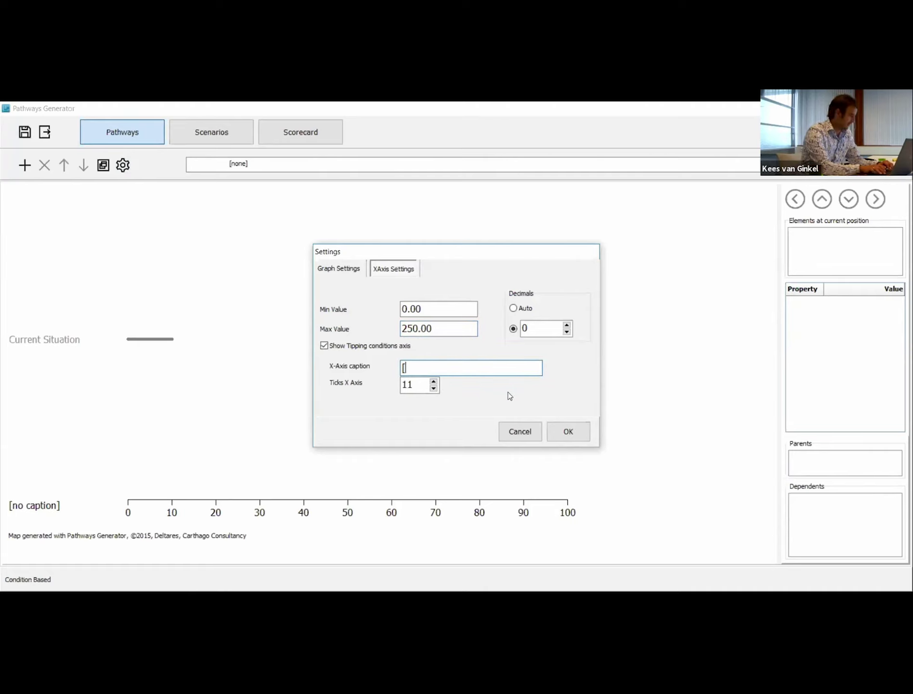
key("BackSpace")
type("Sea level ")
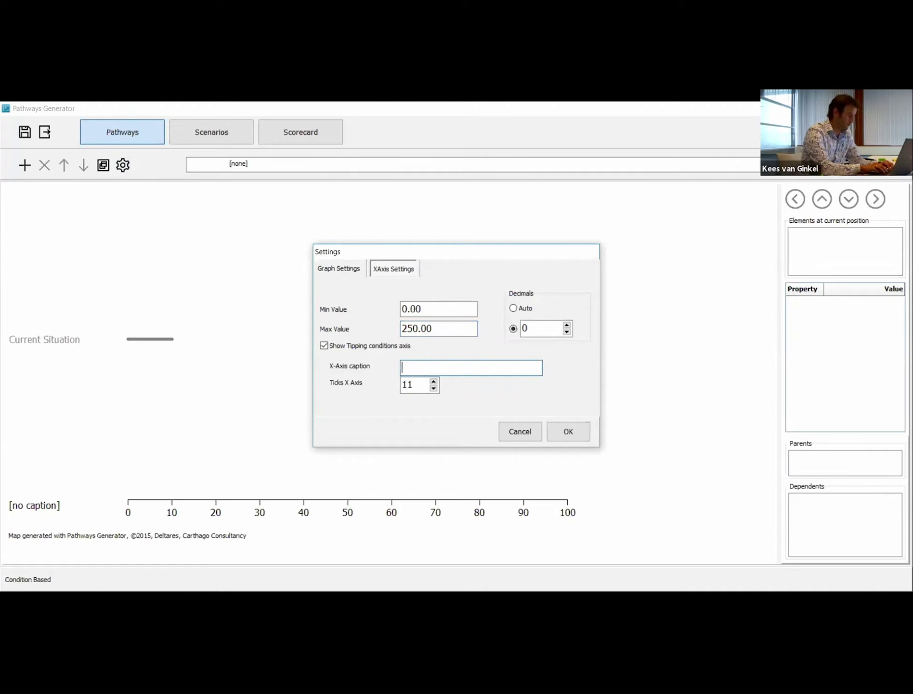
type("ris")
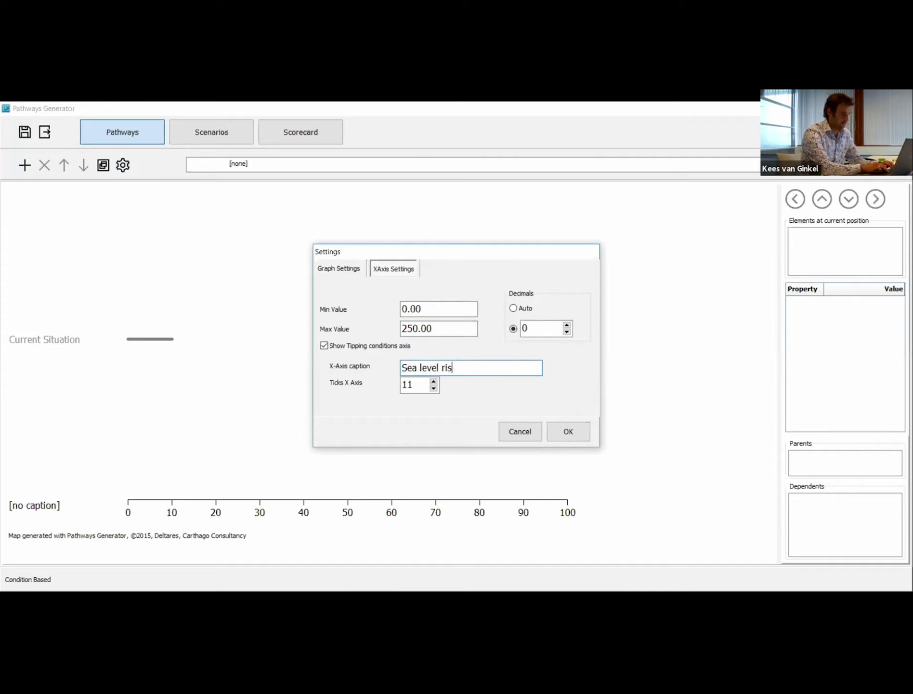
type("e (cm)")
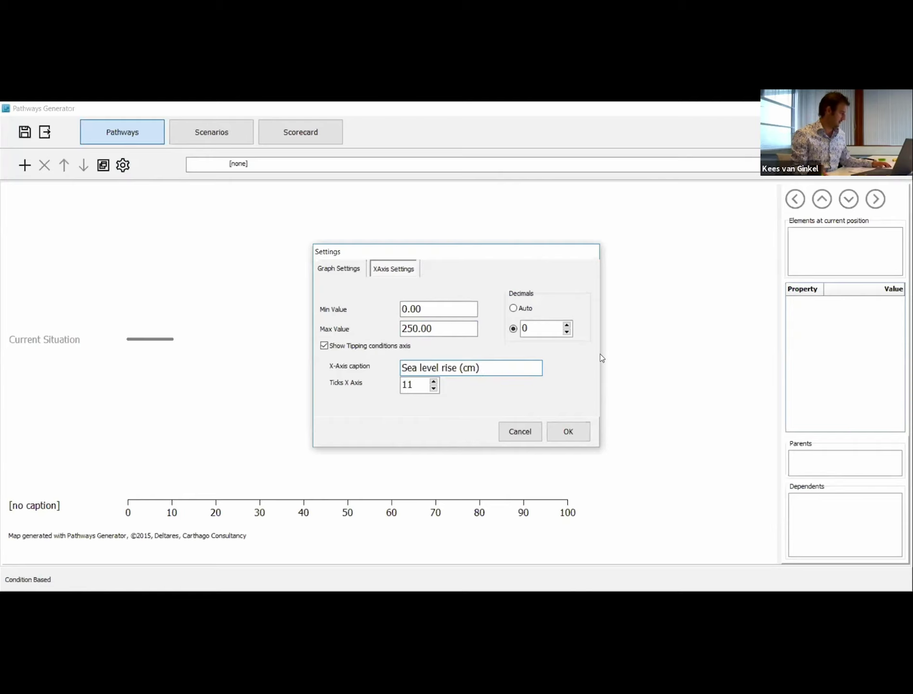
left_click(568, 435)
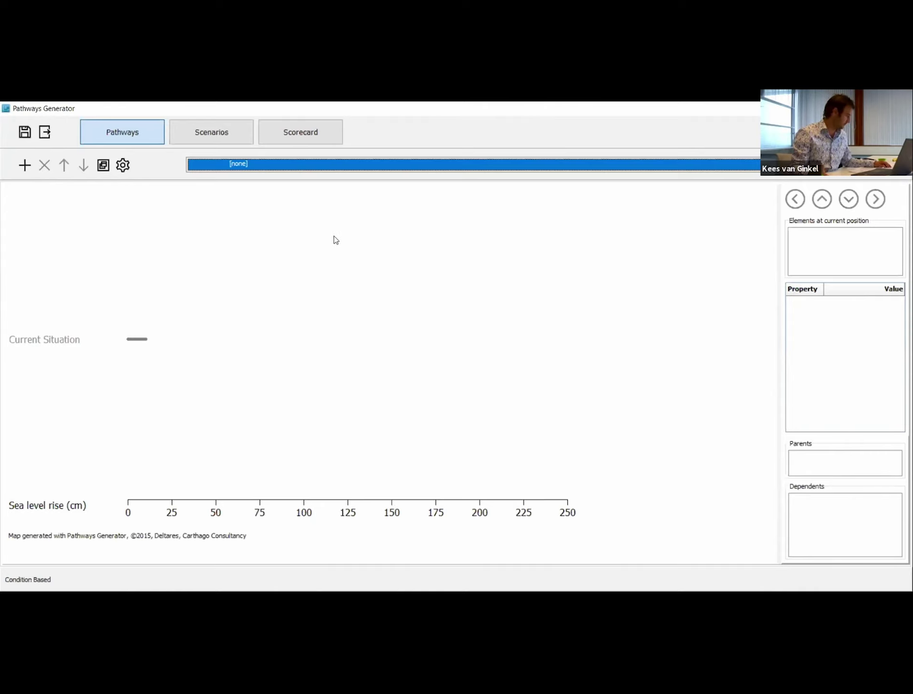
- Add a red action named Seawall with an adaptation tipping point of 75 and Current Situation as predecessor
left_click(25, 166)
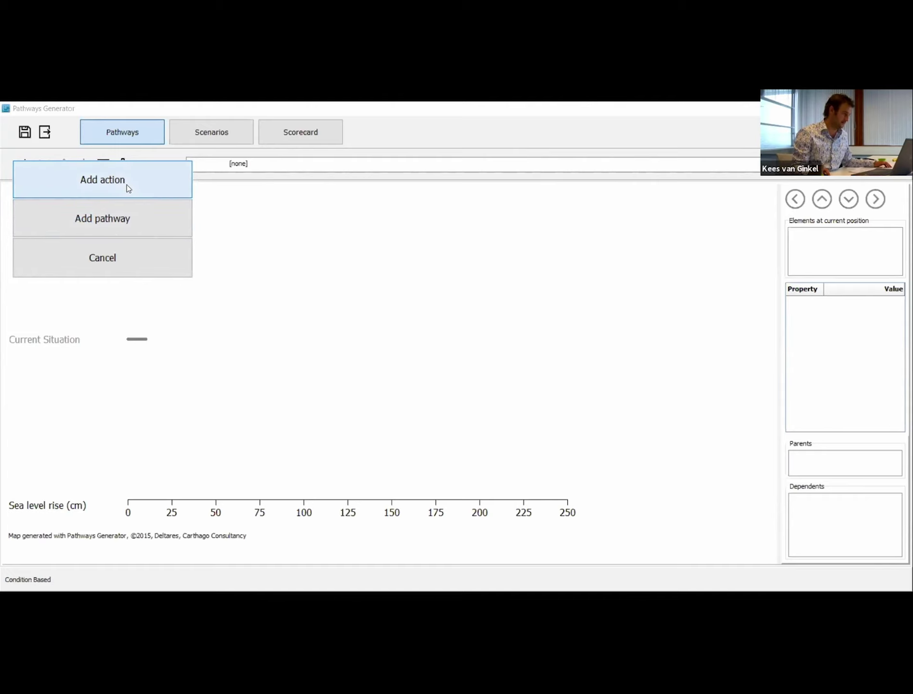
left_click(127, 185)
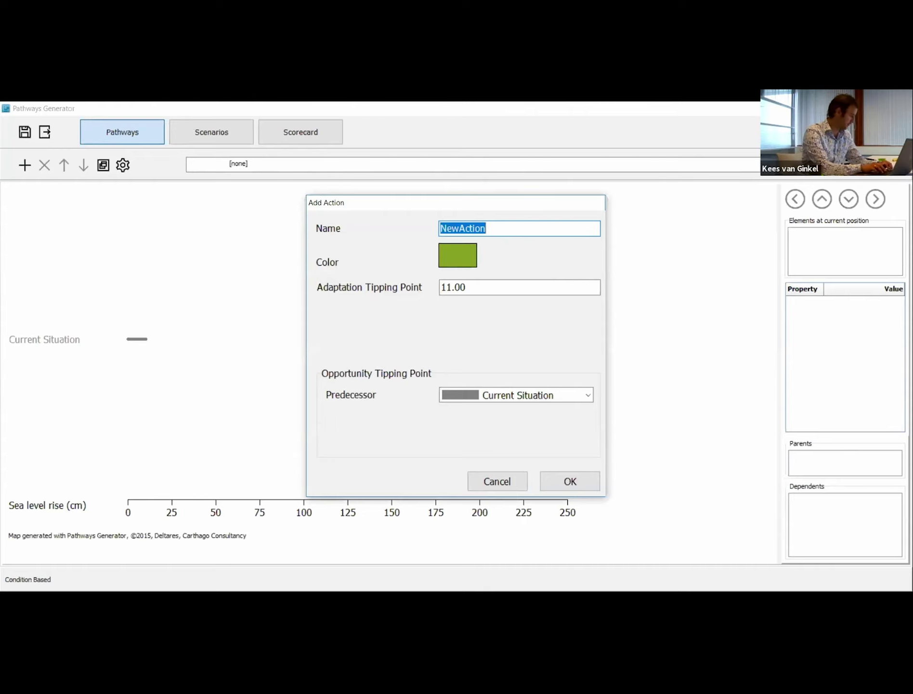
type("Seawall")
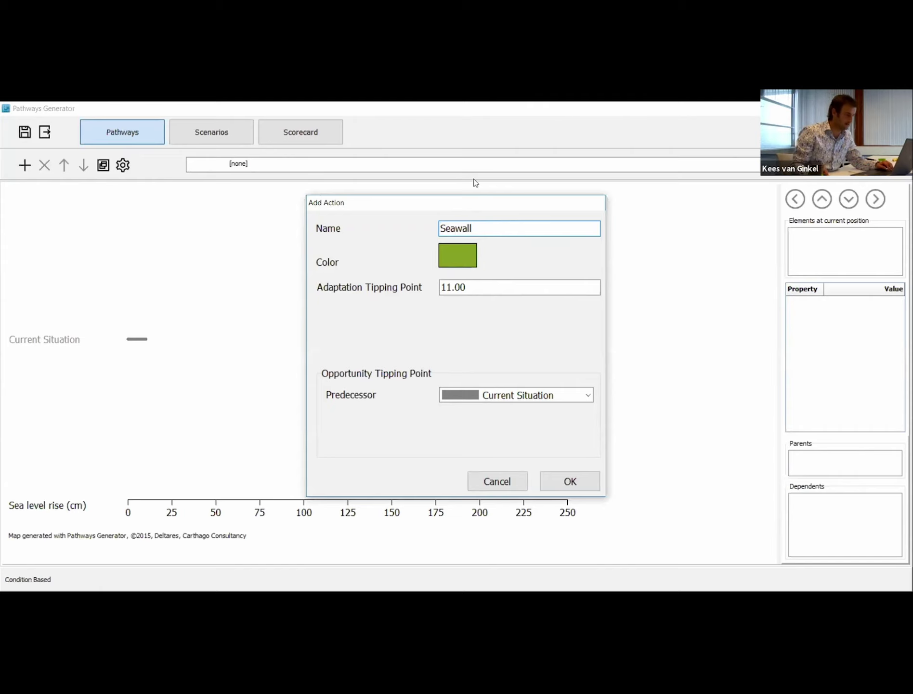
left_click(460, 258)
left_click(402, 256)
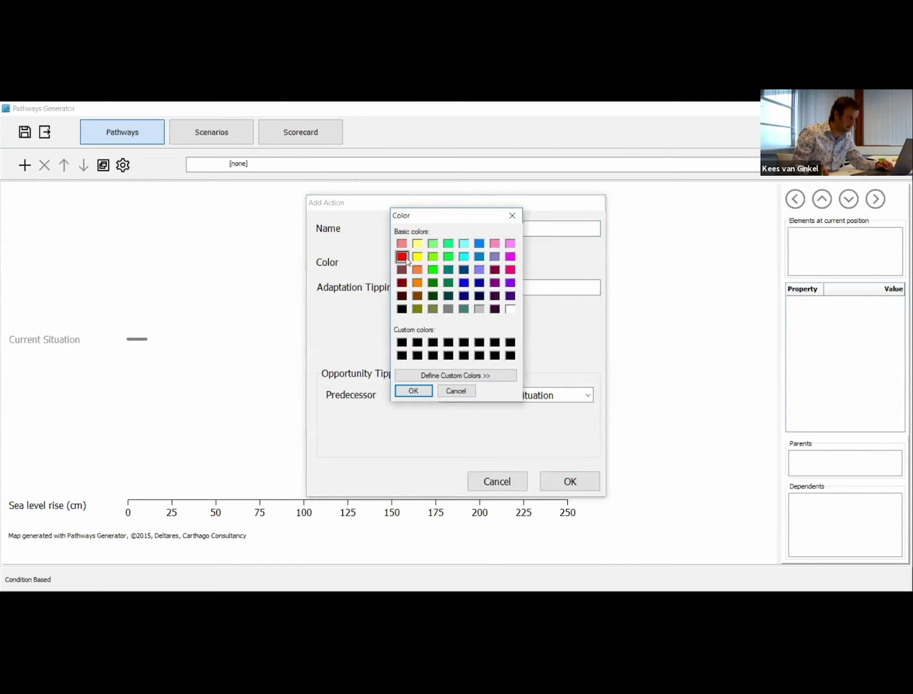
left_click(414, 390)
double_click(474, 287)
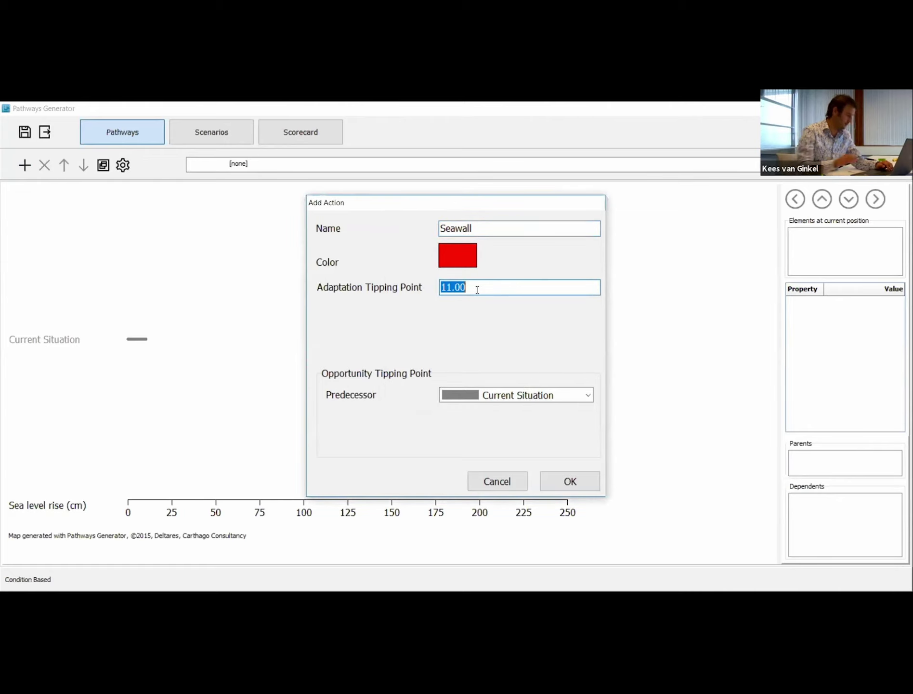
type("75")
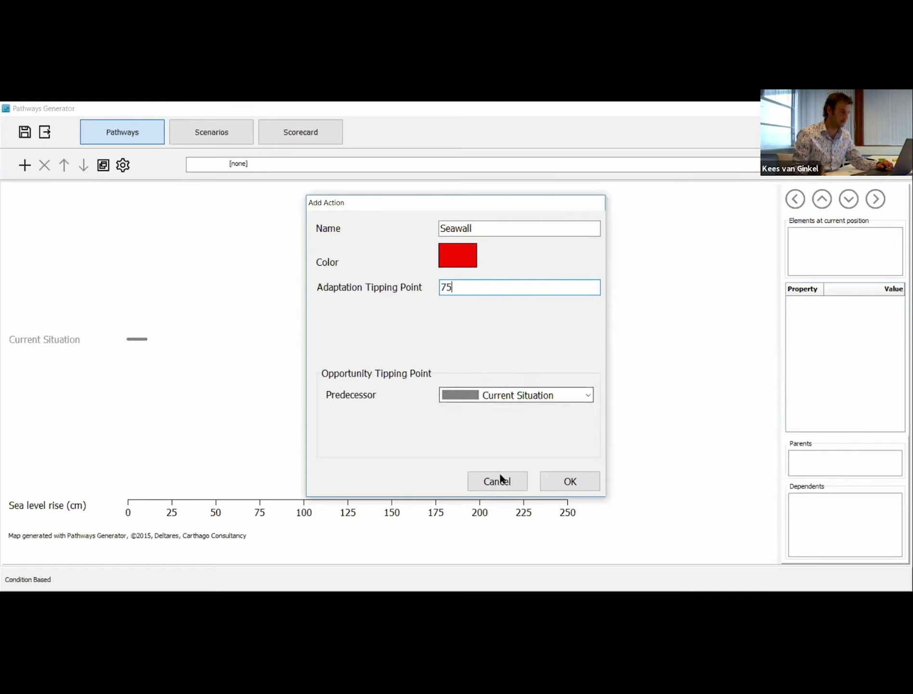
left_click(556, 481)
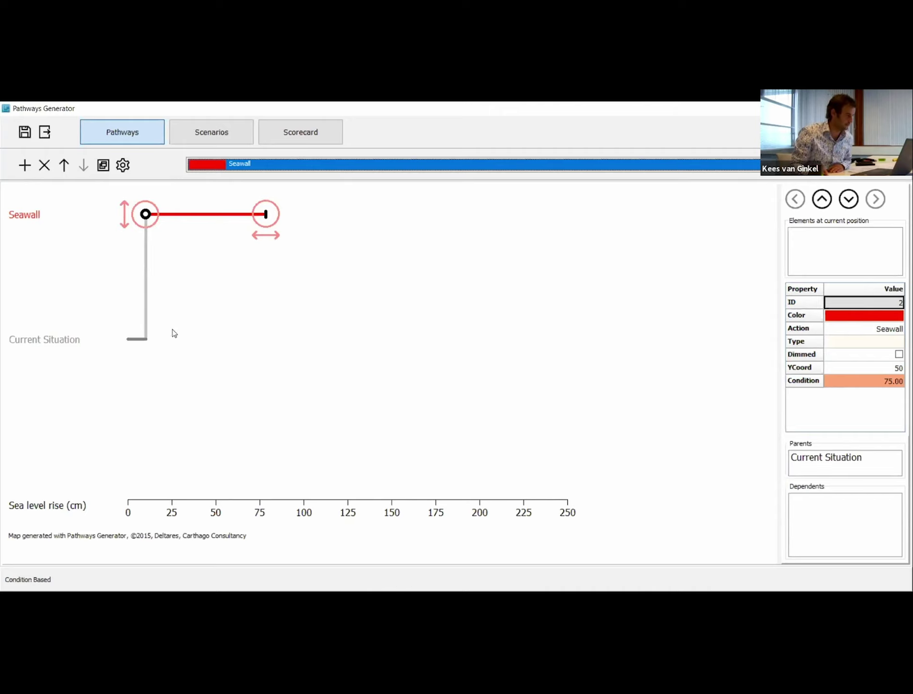
- Lower the Seawall line to Y coordinate 85 and extend its tipping point to about 193 cm of sea level rise
mouse_move(127, 230)
left_mouse_down()
mouse_move(125, 315)
mouse_move(129, 239)
left_mouse_up()
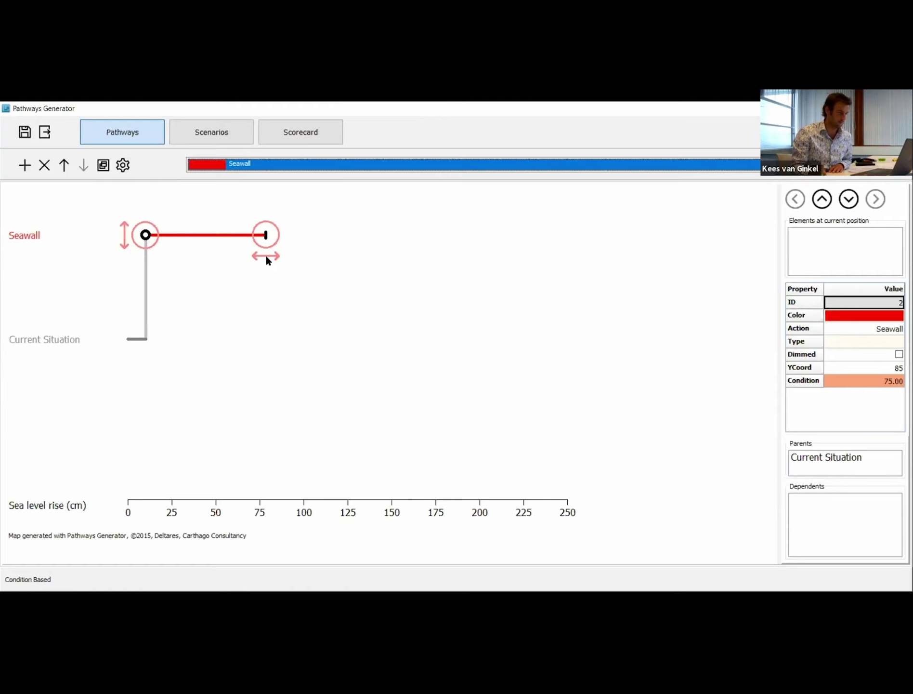
left_click(888, 386)
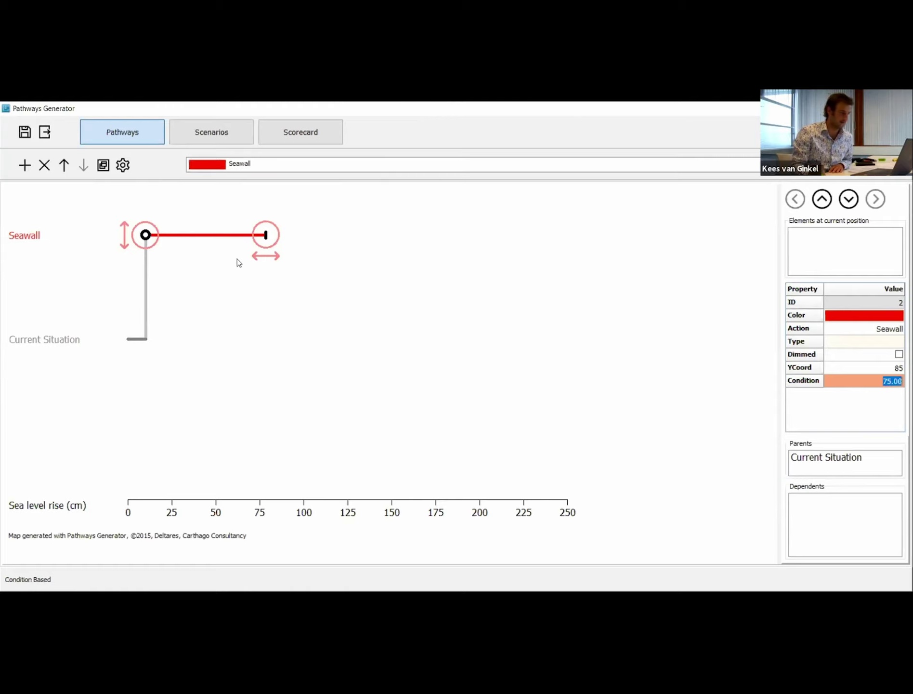
left_click(354, 307)
left_click(263, 240)
left_click_drag(269, 257, 496, 288)
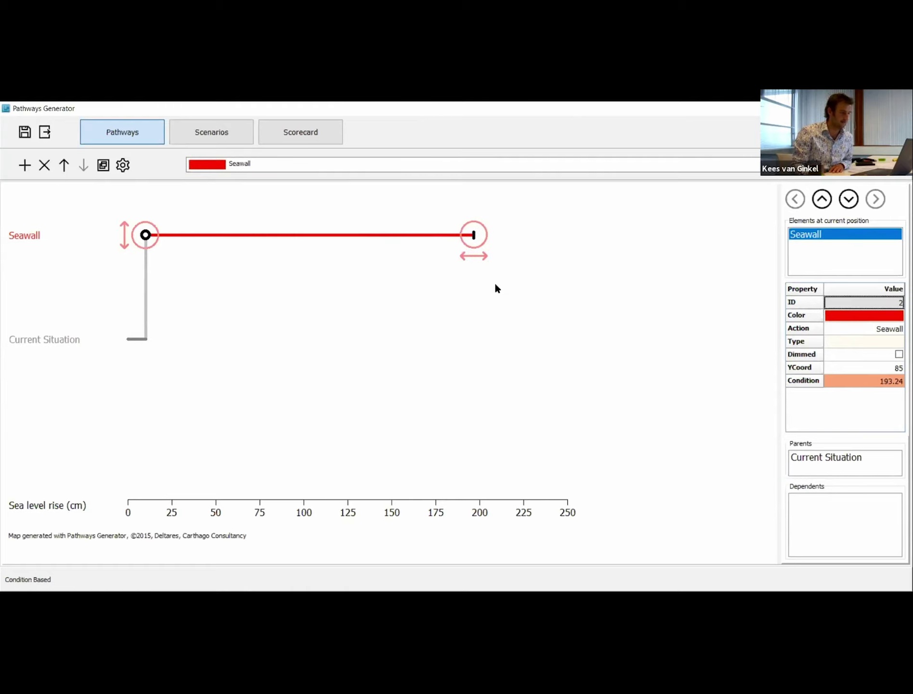
- Set the Seawall's condition to 75 and lower its line to Y coordinate 123
double_click(869, 381)
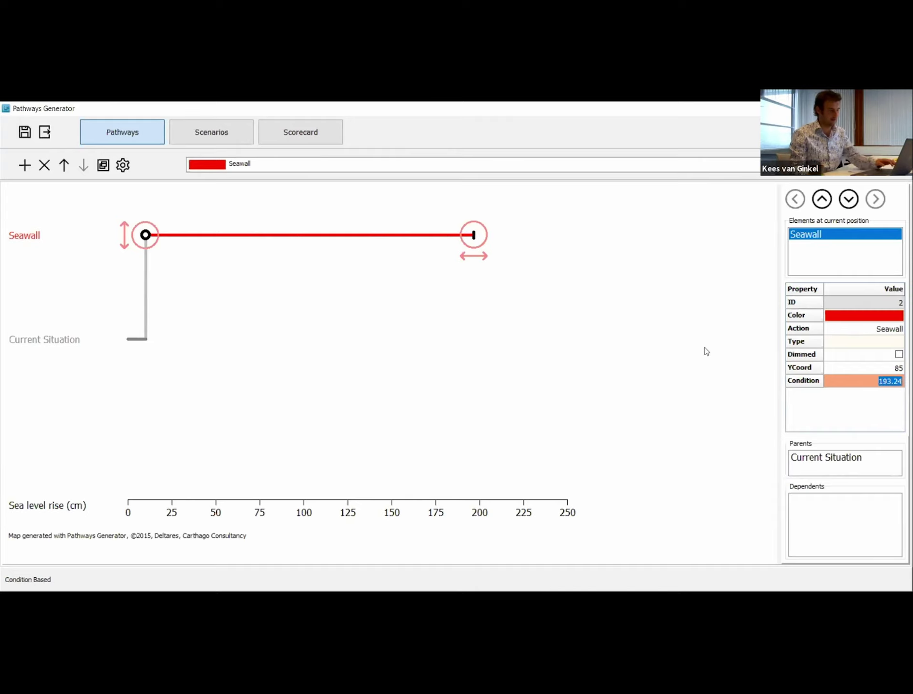
type("75")
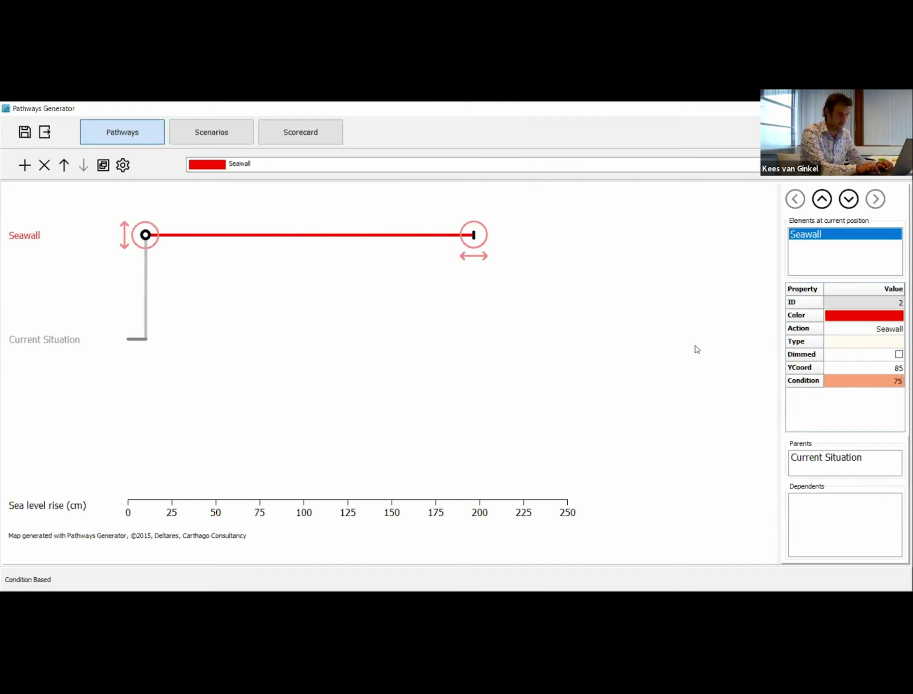
key("Return")
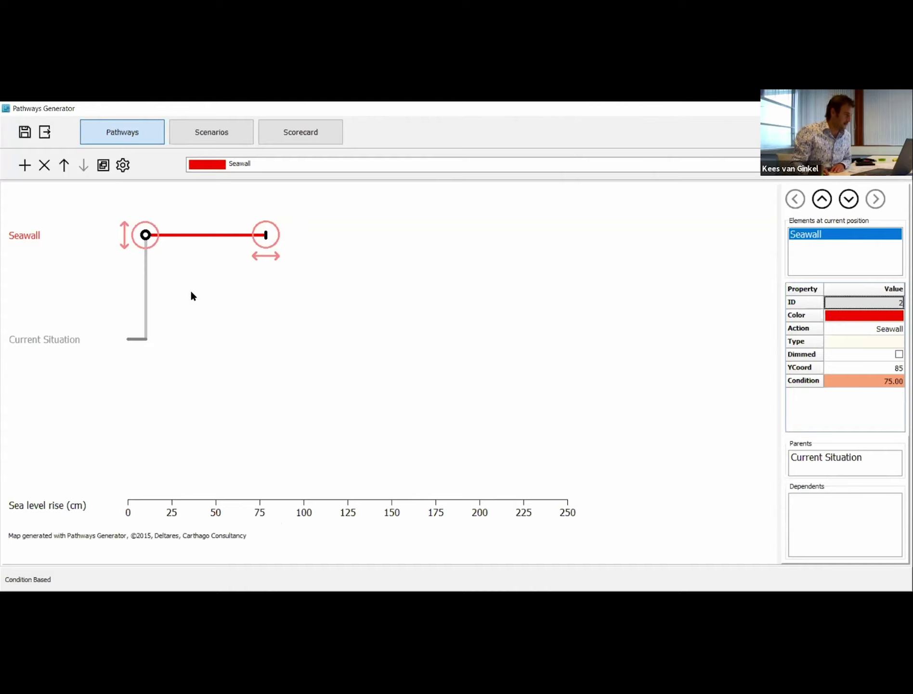
left_click_drag(123, 237, 120, 259)
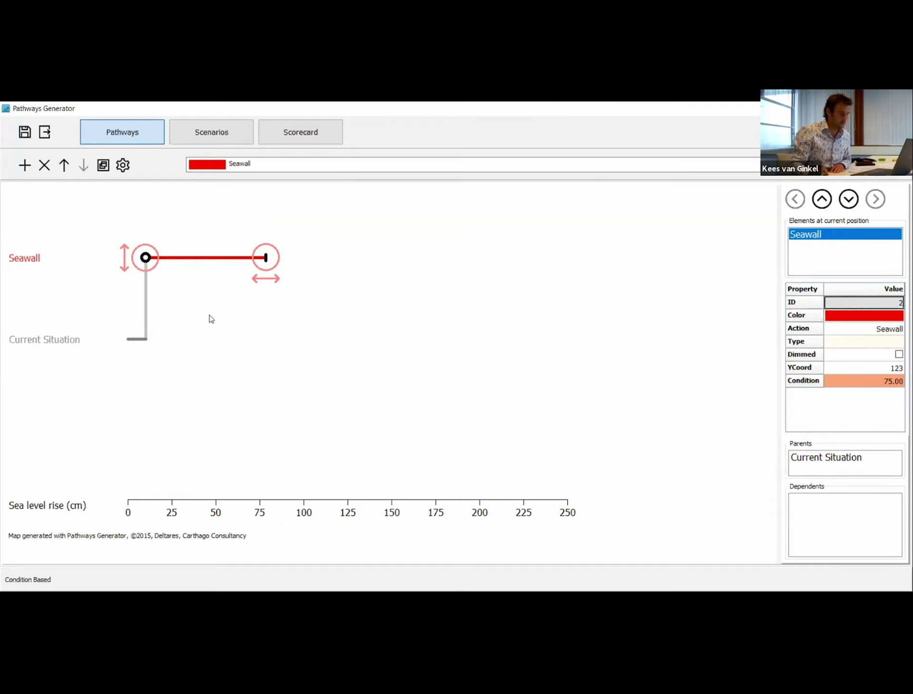
- Start a new action, colour it orange and name it "Beach replenishment"
left_click(25, 167)
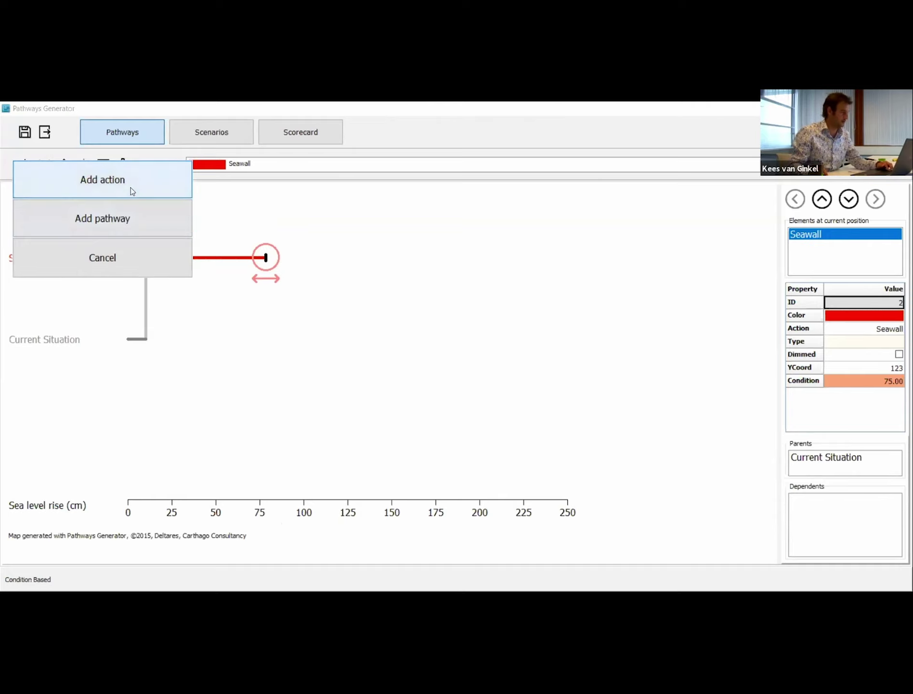
left_click(130, 187)
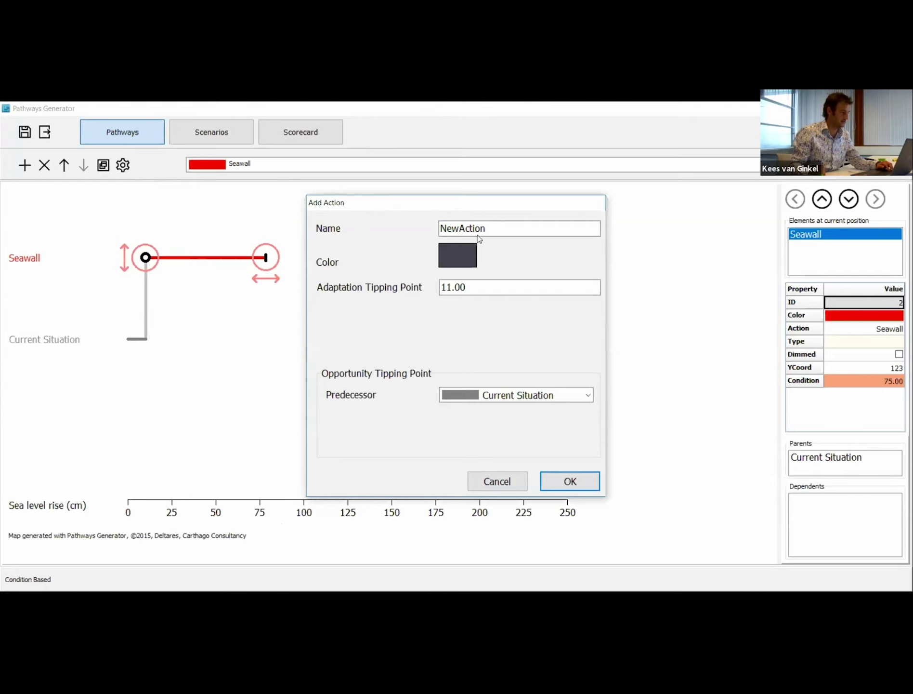
left_click(455, 266)
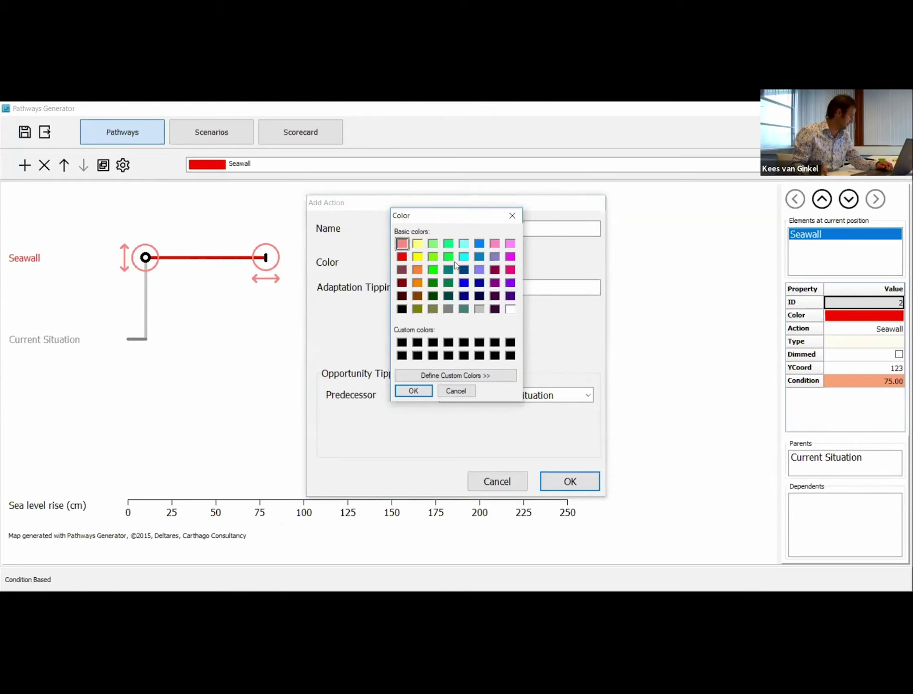
left_click(420, 272)
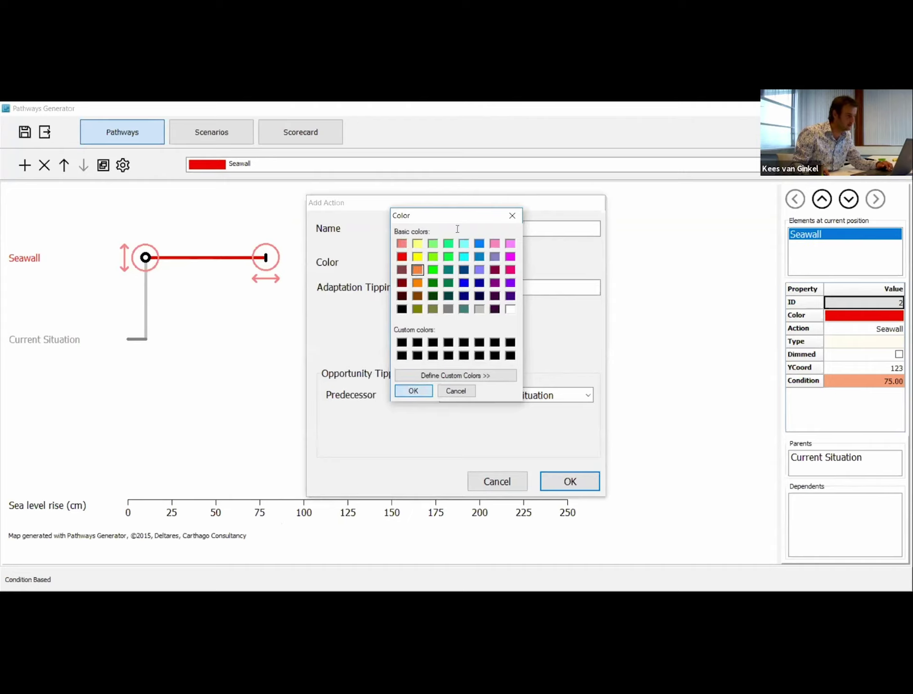
key("Return")
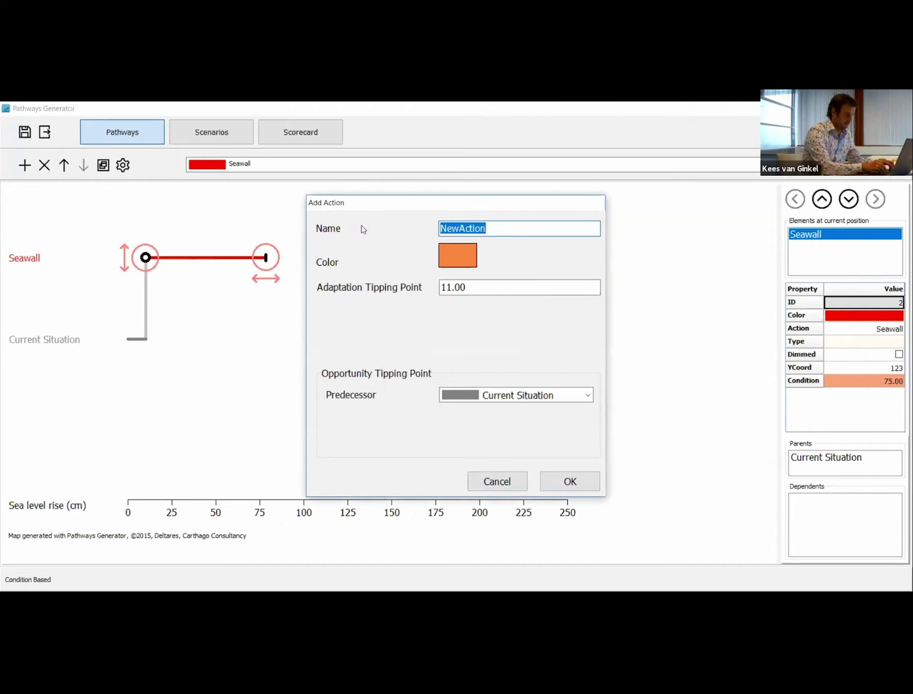
type("Beach replenis")
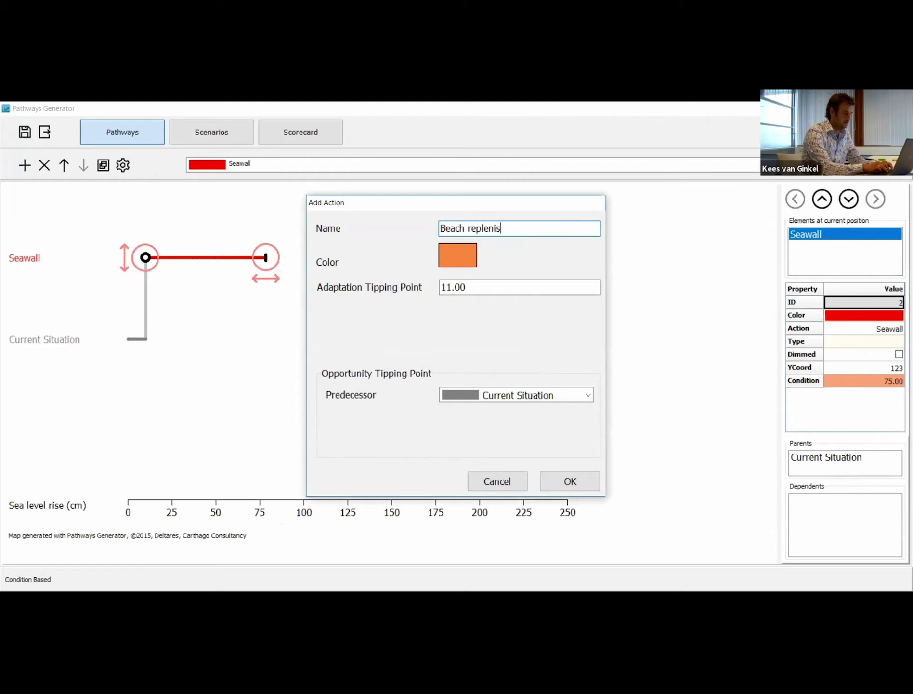
type("hment")
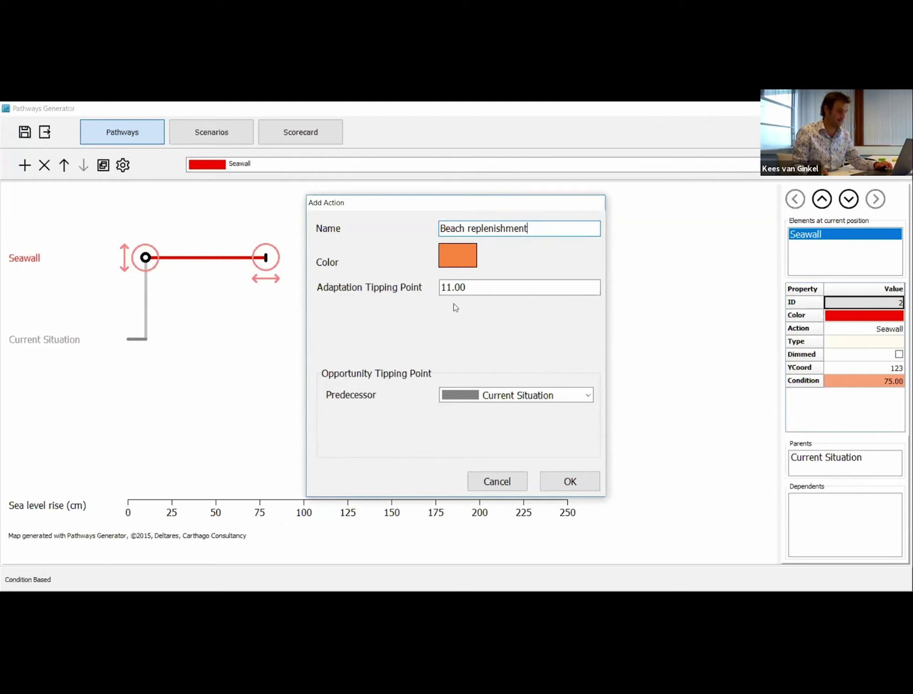
- Give Beach replenishment an adaptation tipping point of 130, add it to the map and place its line at Y coordinate 191
key("Tab")
left_click(485, 284)
left_click_drag(485, 283, 434, 291)
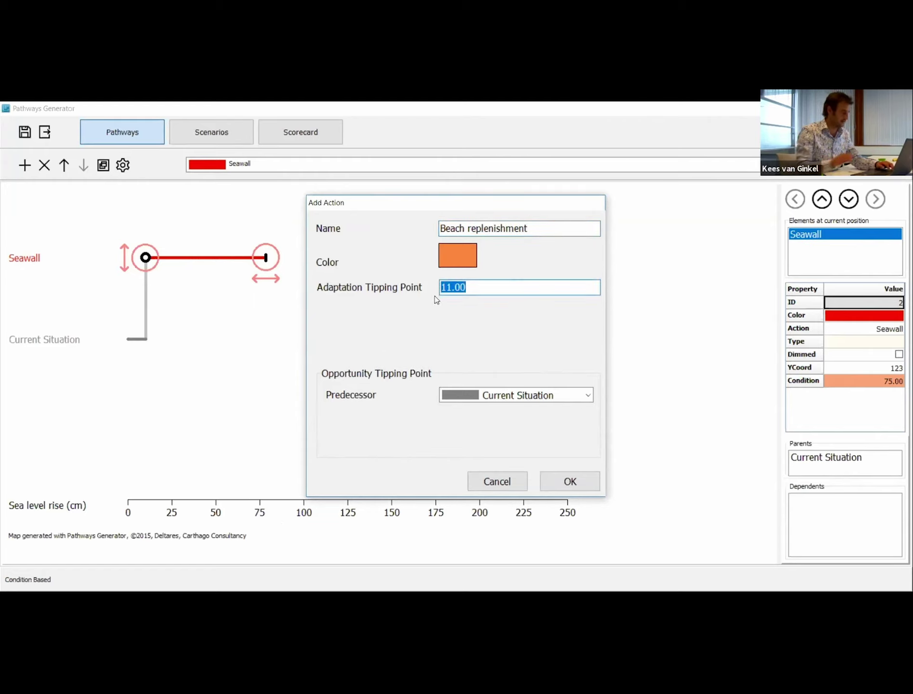
type("130")
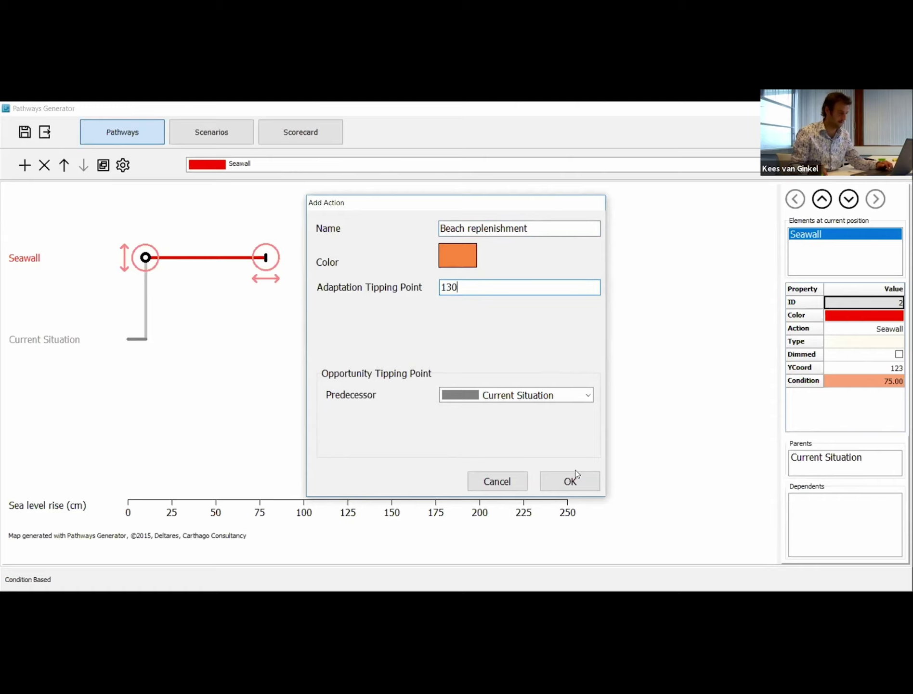
left_click(570, 480)
left_click_drag(124, 291, 123, 302)
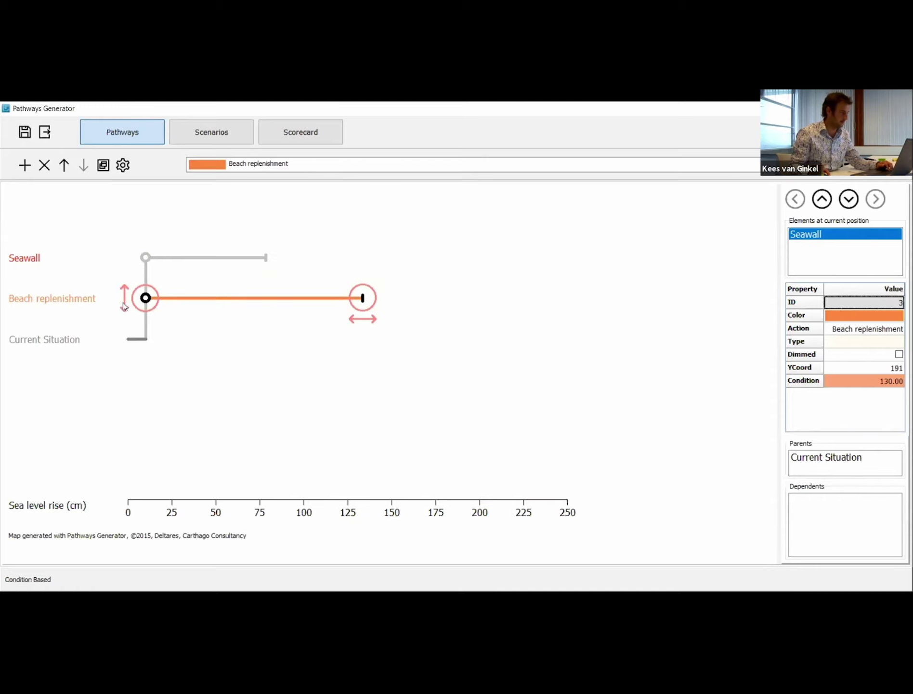
- Add a green action named "Set-back lines" with an adaptation tipping point of 180 and move its line below Current Situation to Y coordinate 337
left_click(25, 166)
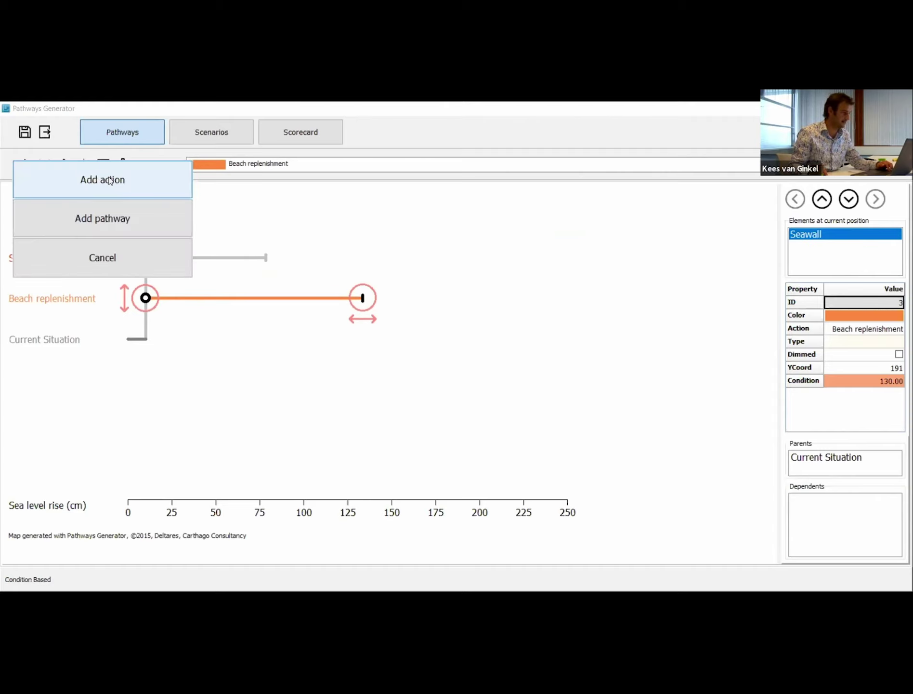
left_click(110, 181)
double_click(490, 229)
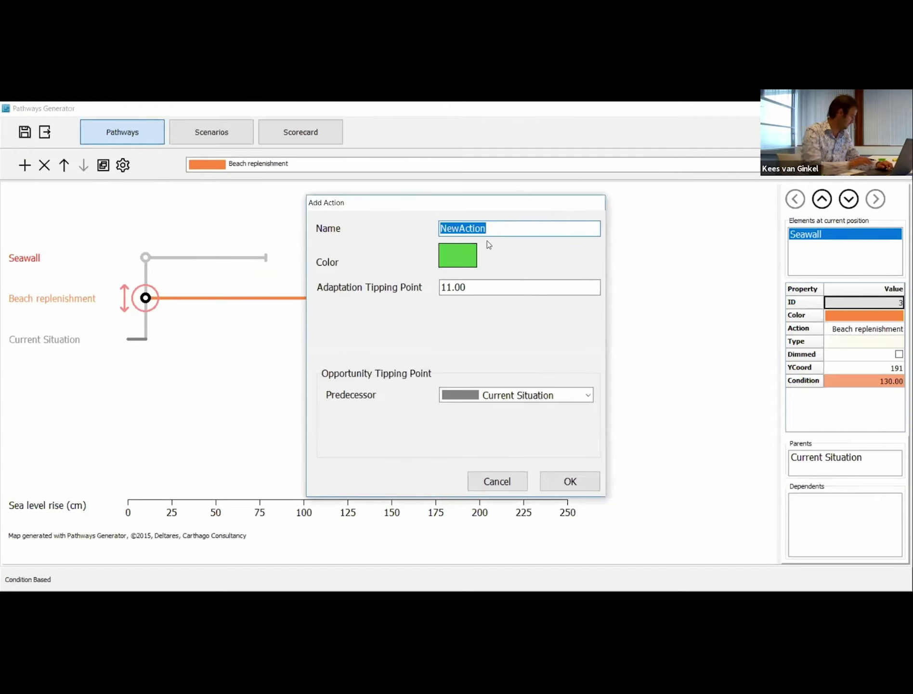
type("Set-back ")
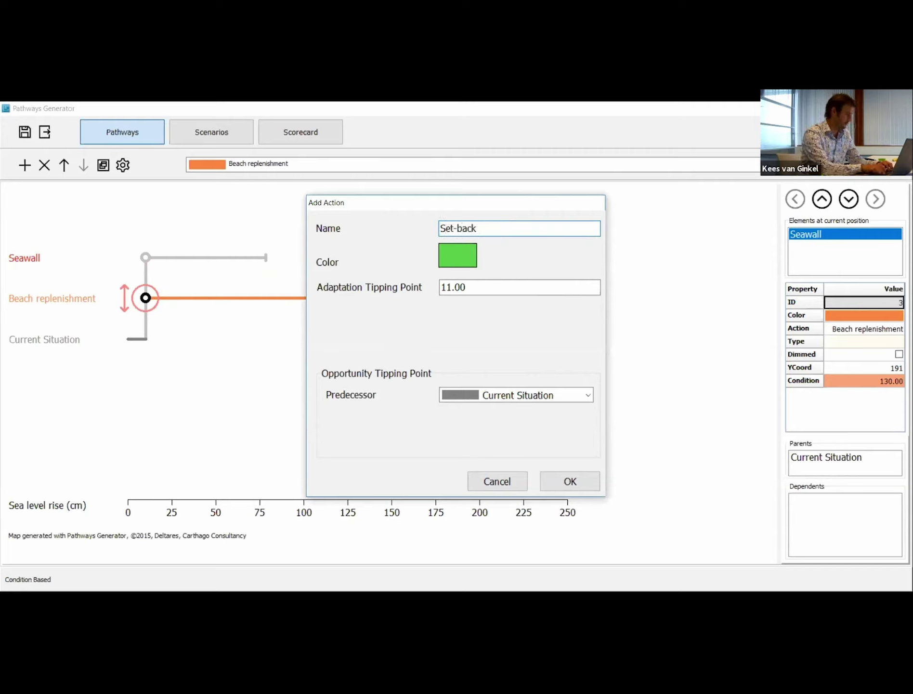
type("lines")
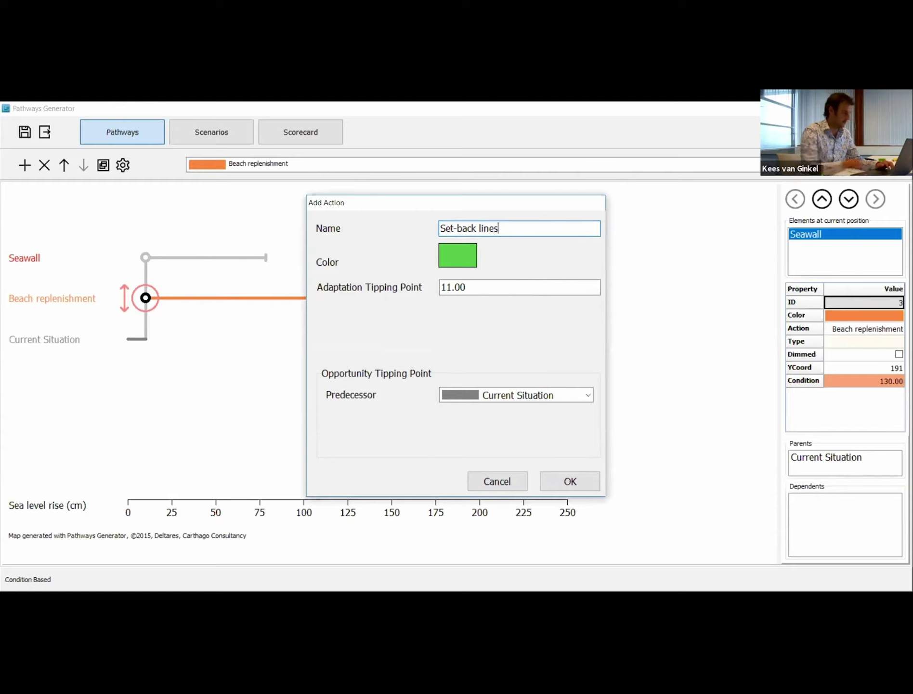
left_click(461, 285)
left_click_drag(482, 288, 437, 292)
type("180")
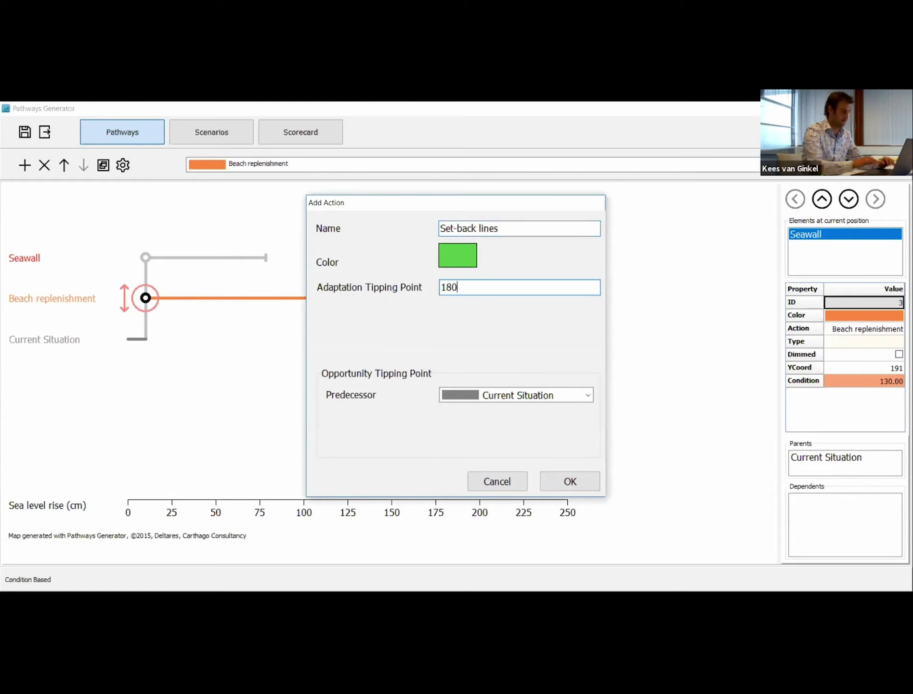
left_click(558, 481)
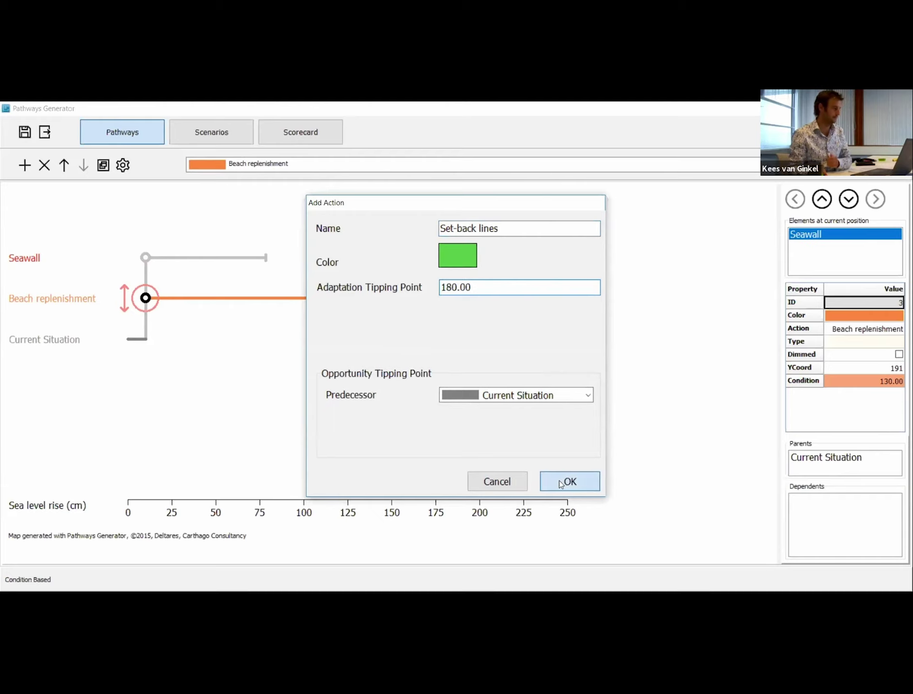
left_click_drag(124, 331, 102, 388)
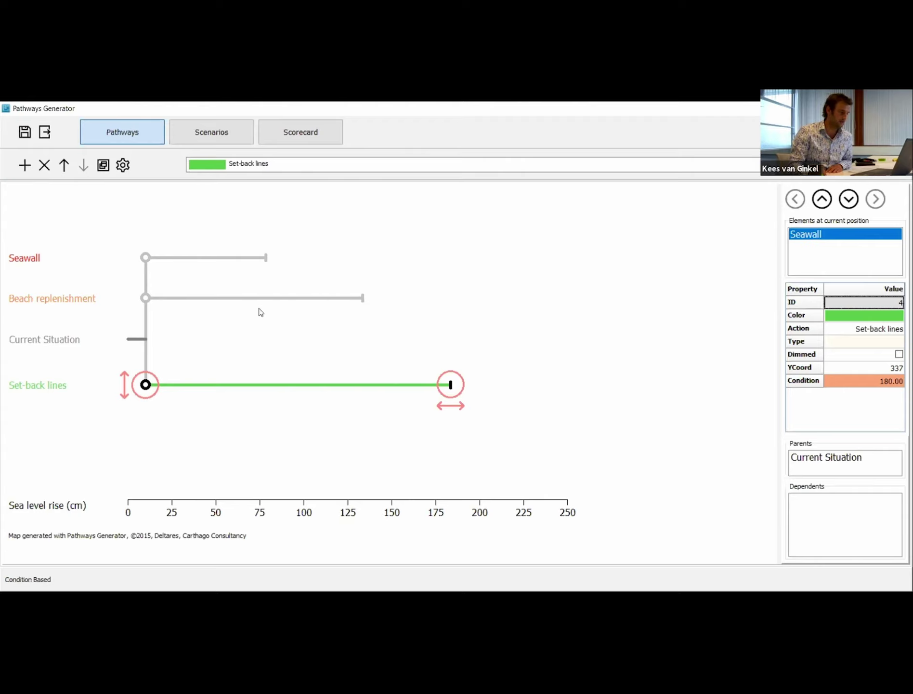
left_click(212, 341)
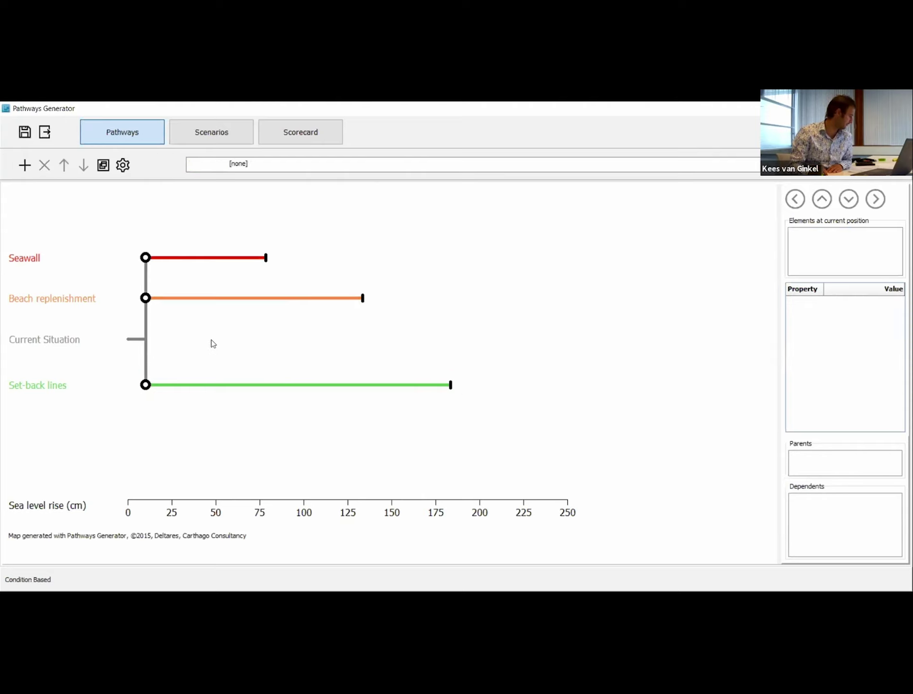
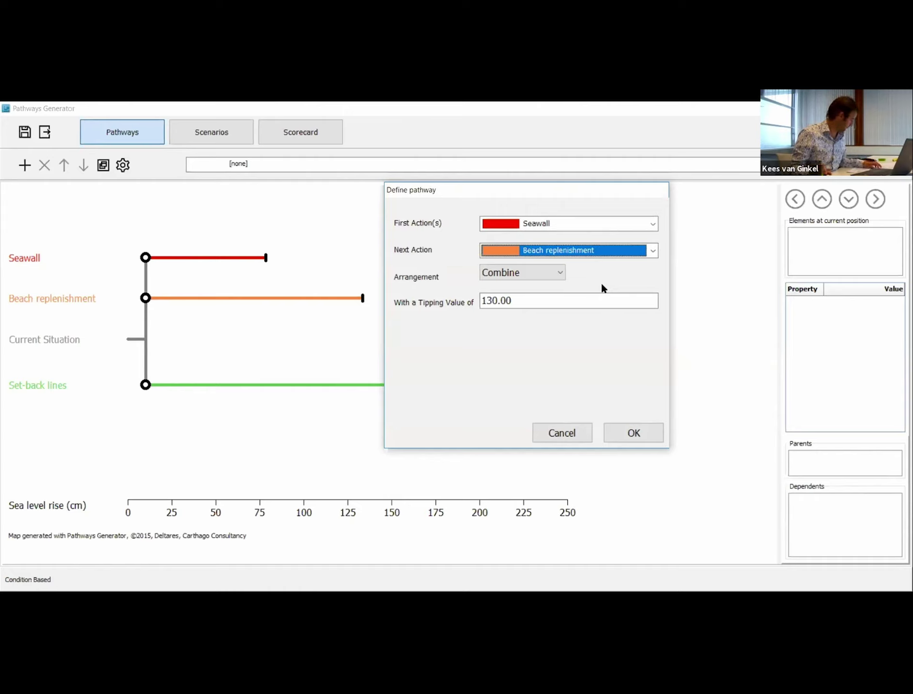
- Arrange the Seawall to Beach replenishment pathway as a Sequence with a tipping value of 130 and add it to the map
left_click(544, 280)
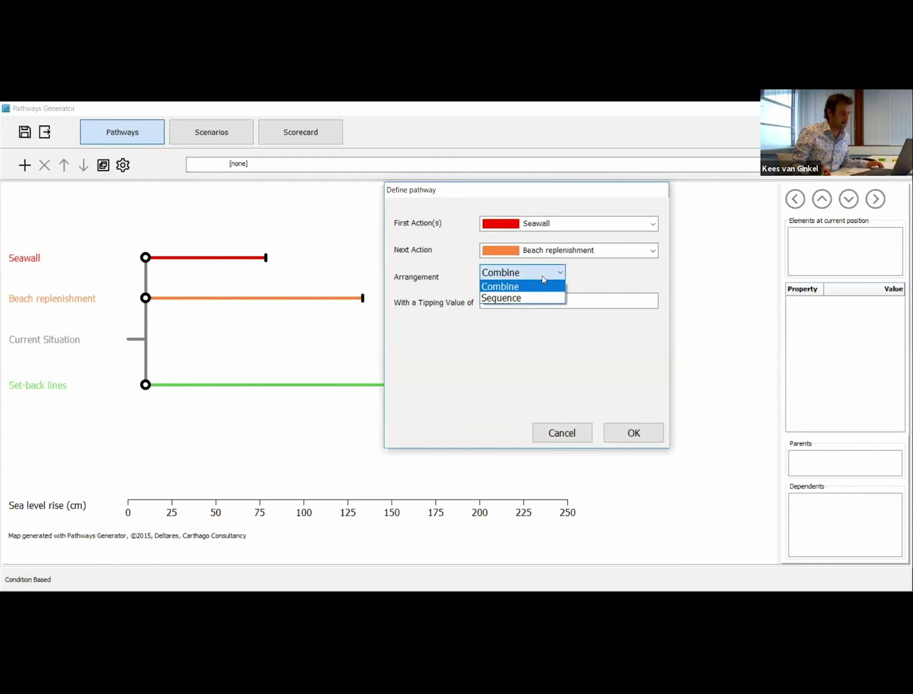
left_click(513, 299)
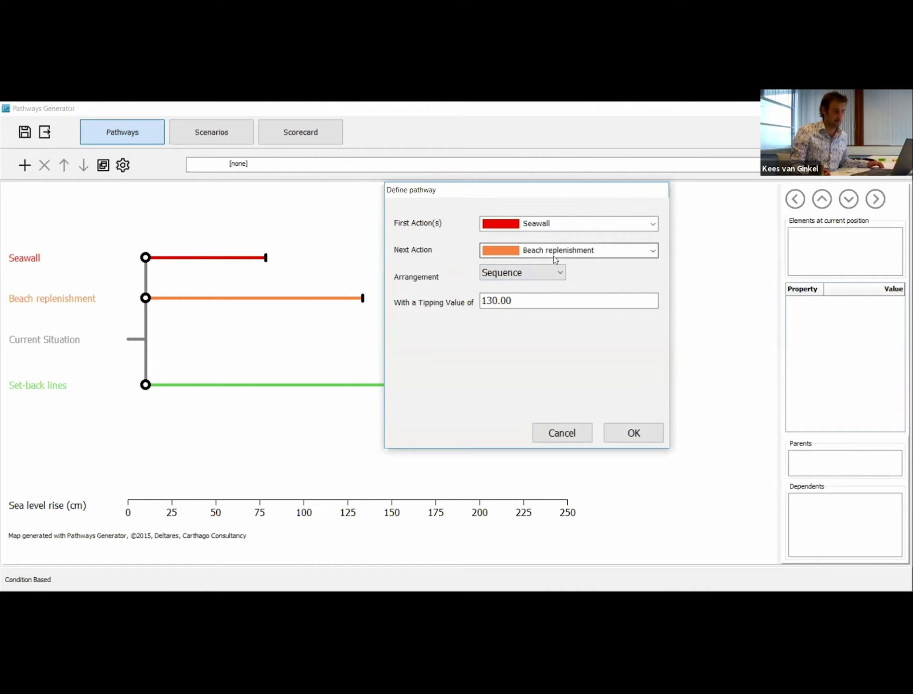
left_click(632, 432)
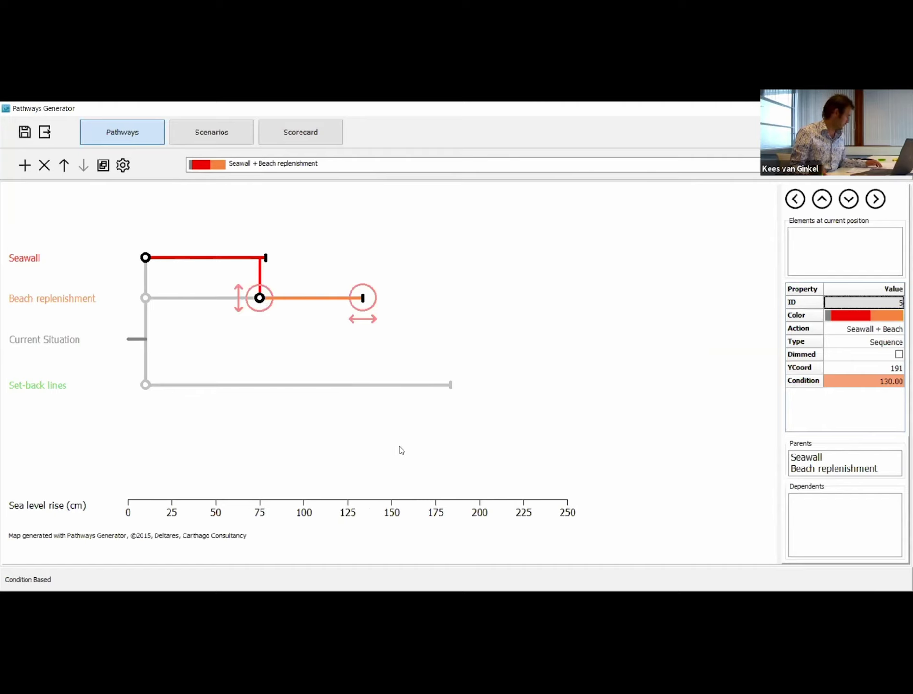
left_click(470, 298)
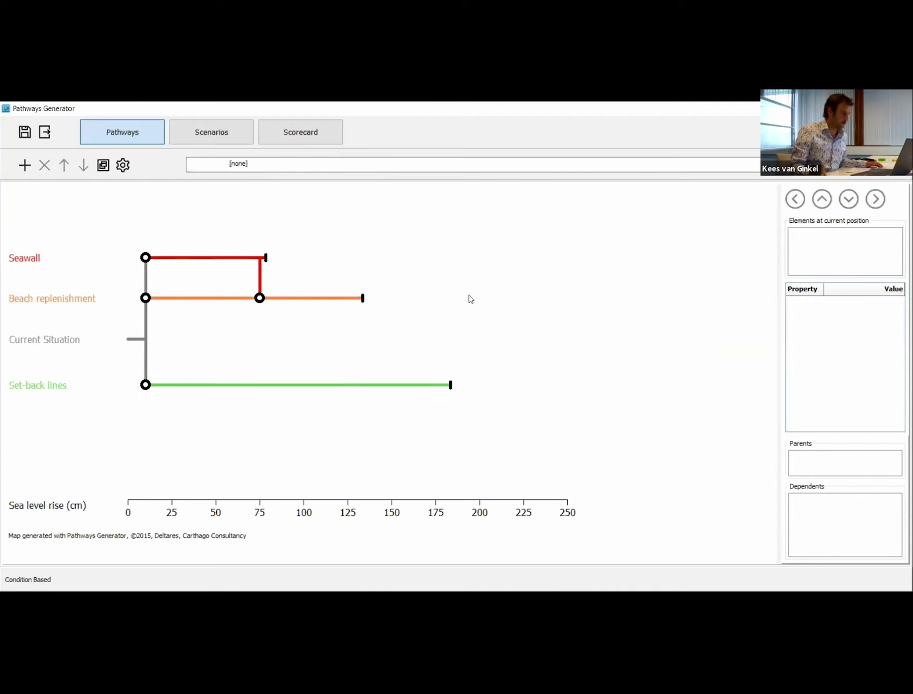
- Add a Sequence pathway from Seawall to Set-back lines with a tipping value of 180
left_click(56, 217)
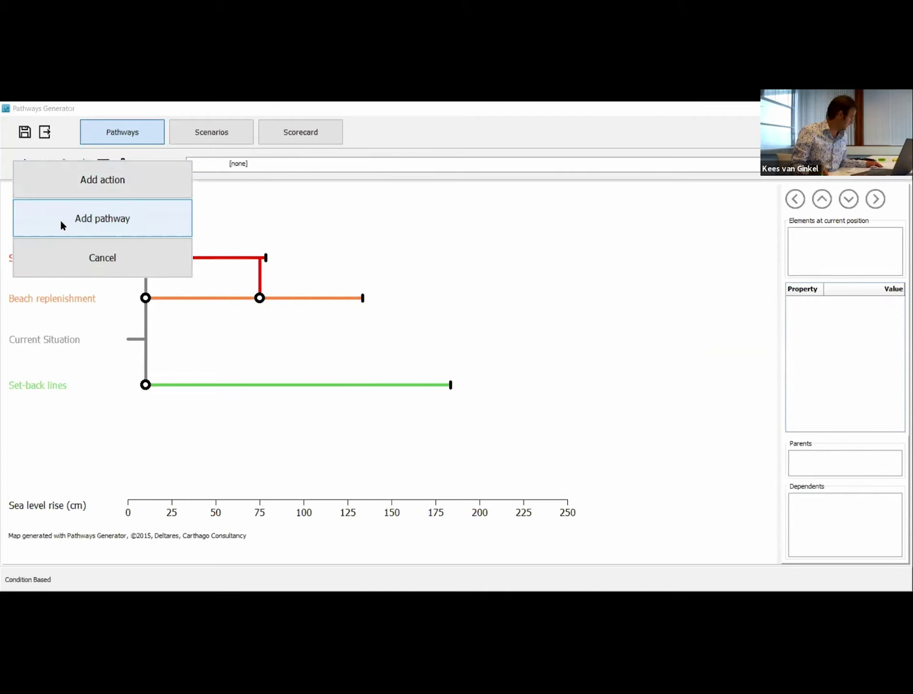
left_click(90, 228)
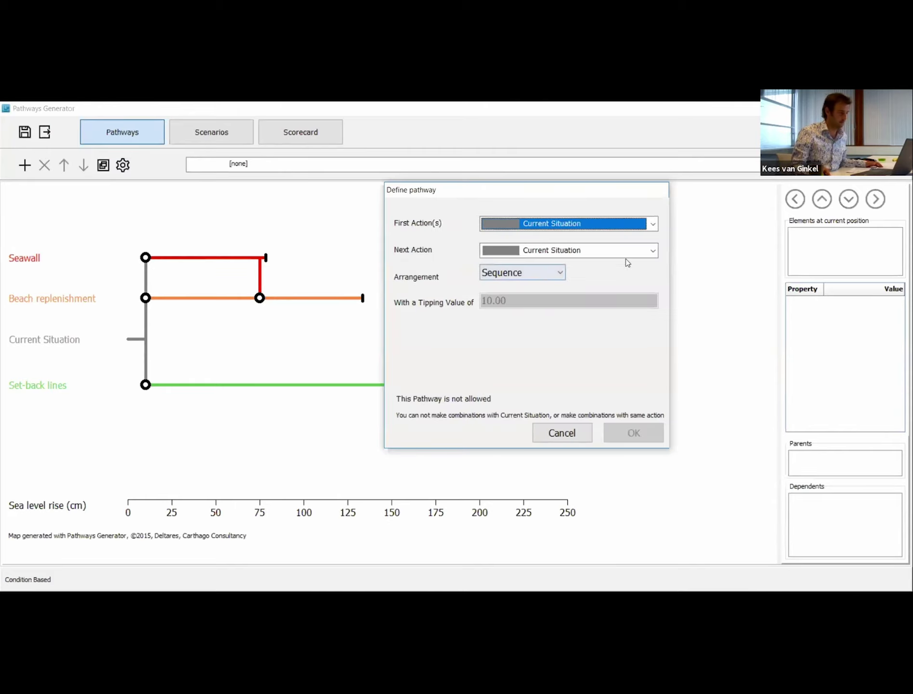
left_click(626, 249)
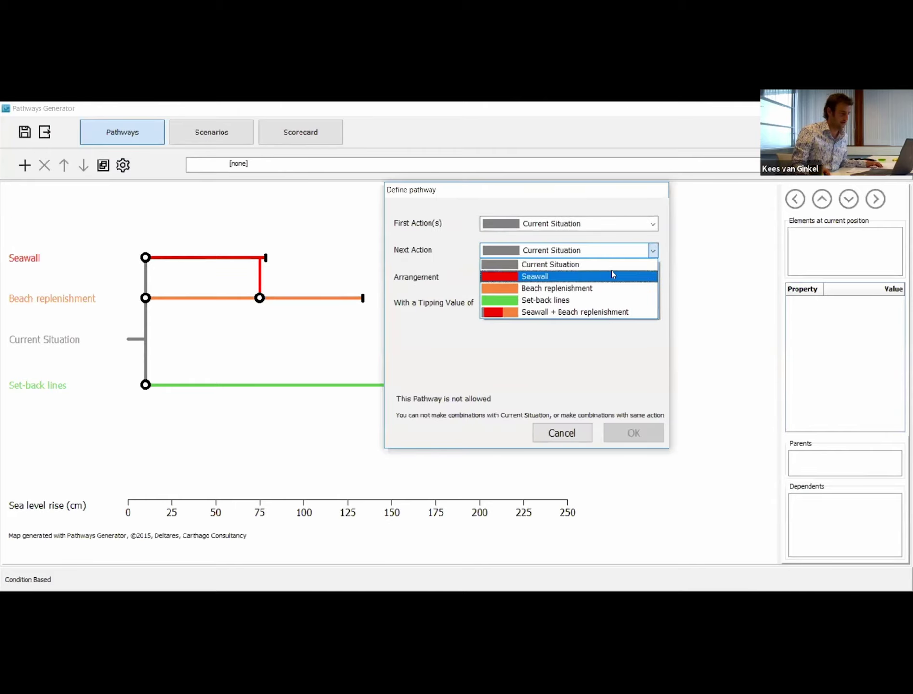
left_click(605, 299)
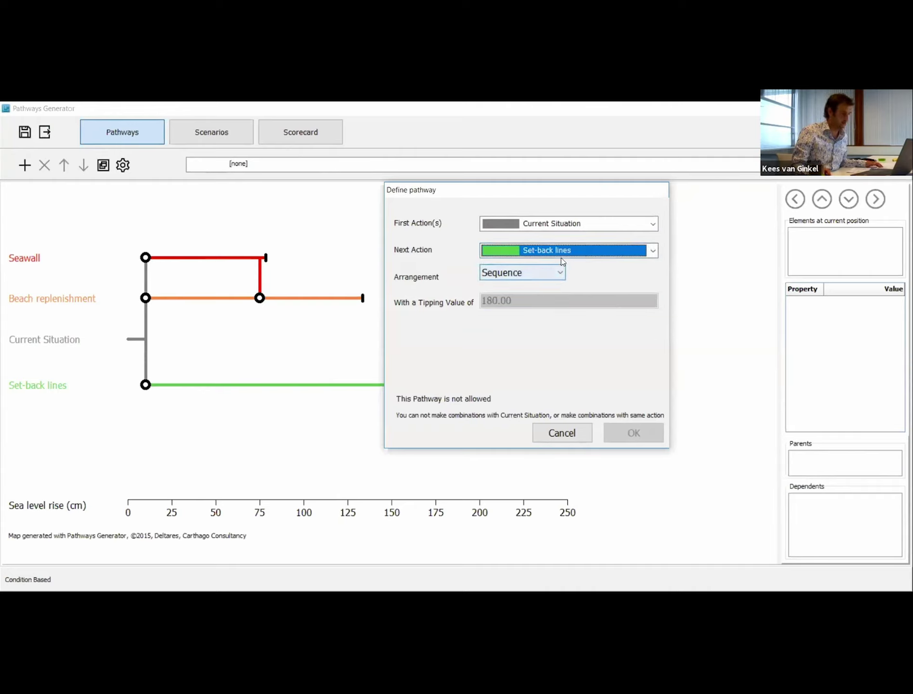
left_click(569, 228)
left_click(563, 244)
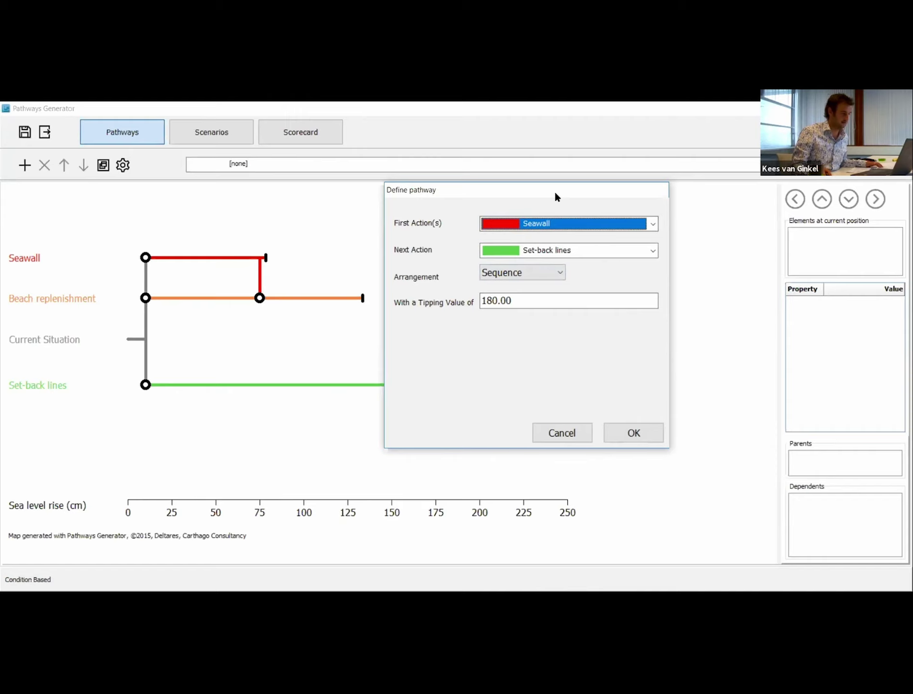
left_click_drag(555, 193, 657, 174)
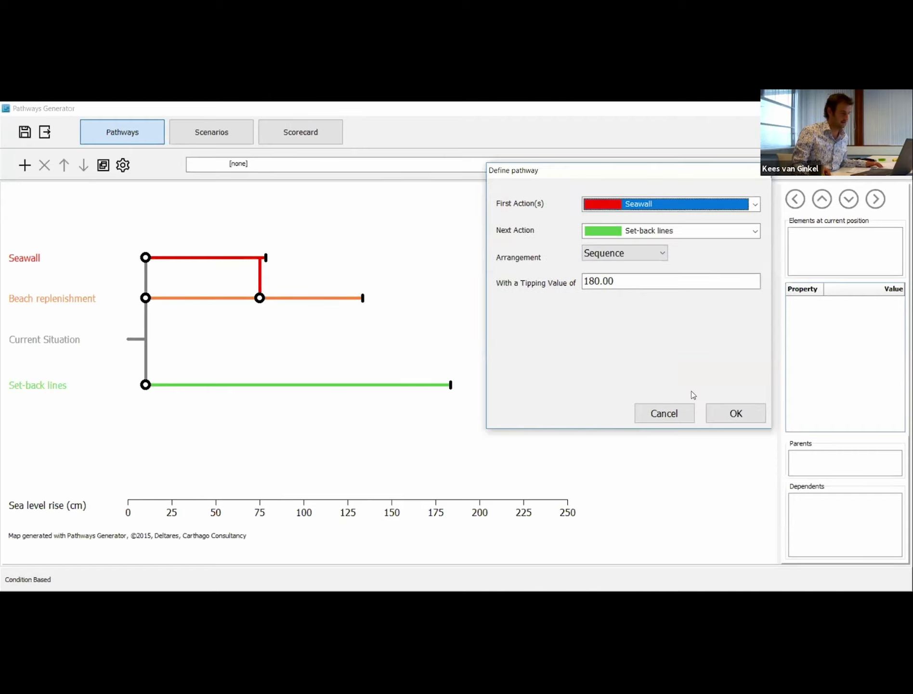
left_click(726, 419)
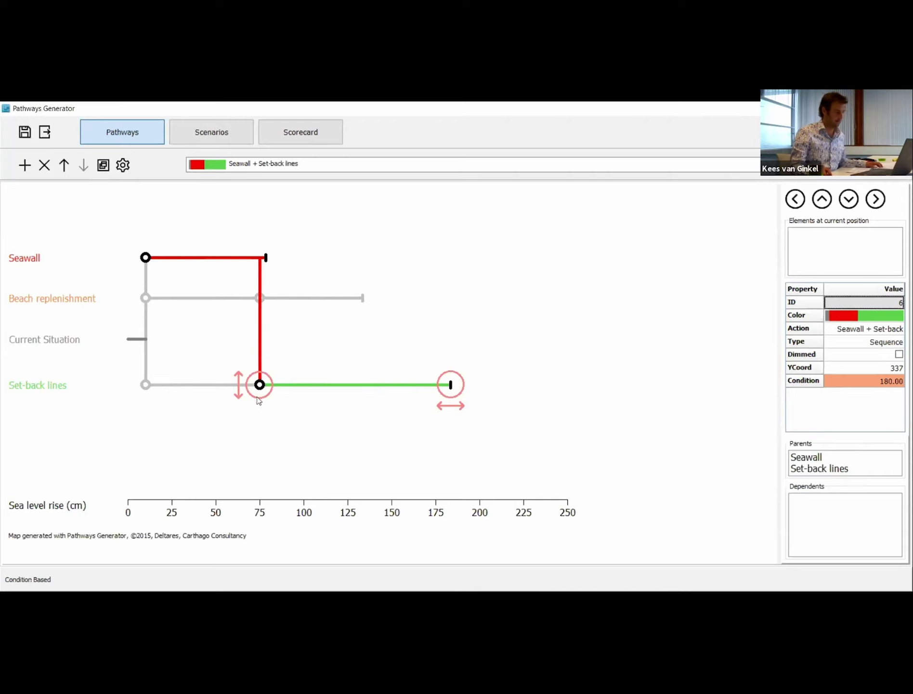
left_click(340, 426)
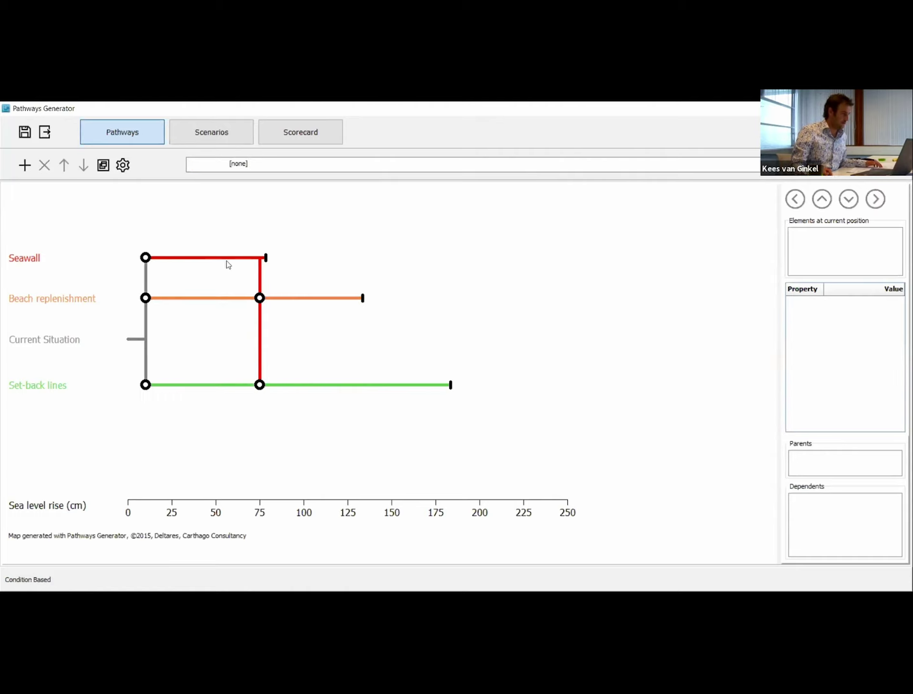
- Add a Sequence pathway from Beach replenishment to Set-back lines with a tipping value of 180
left_click(24, 165)
left_click(115, 217)
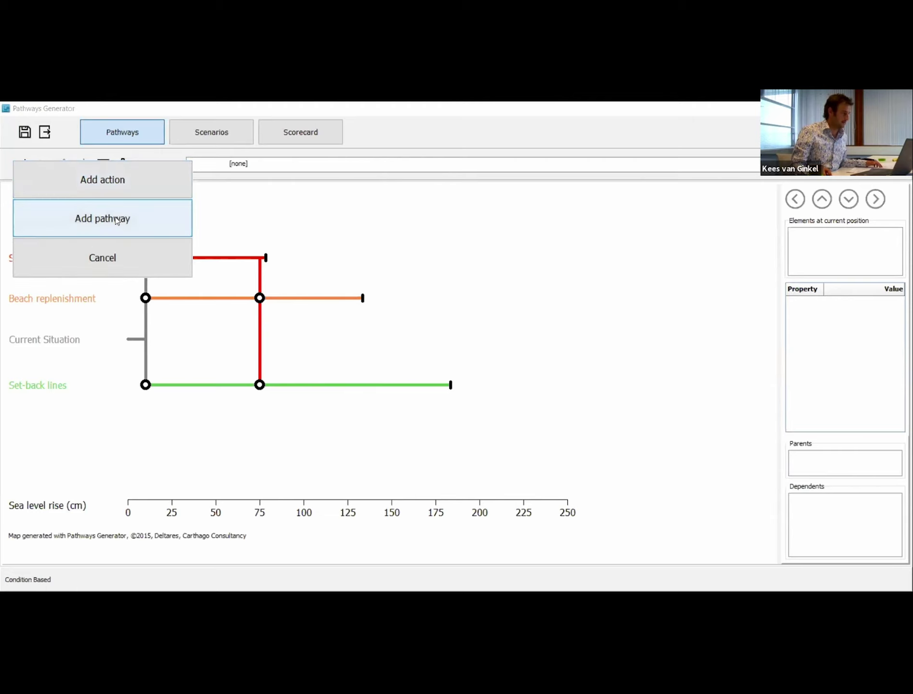
left_click(693, 210)
left_click(692, 241)
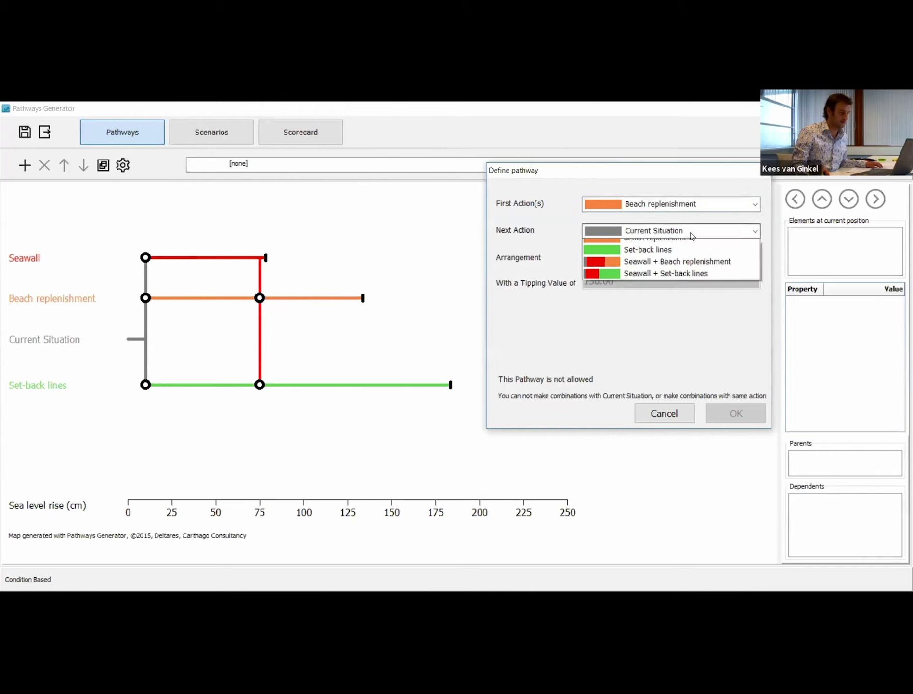
left_click(689, 233)
left_click(695, 280)
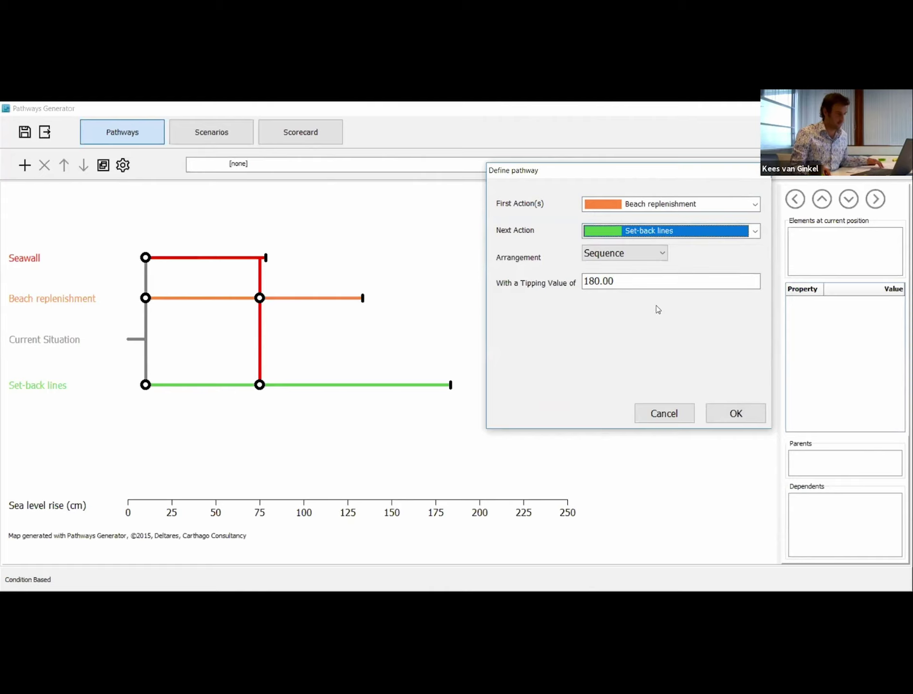
left_click(724, 413)
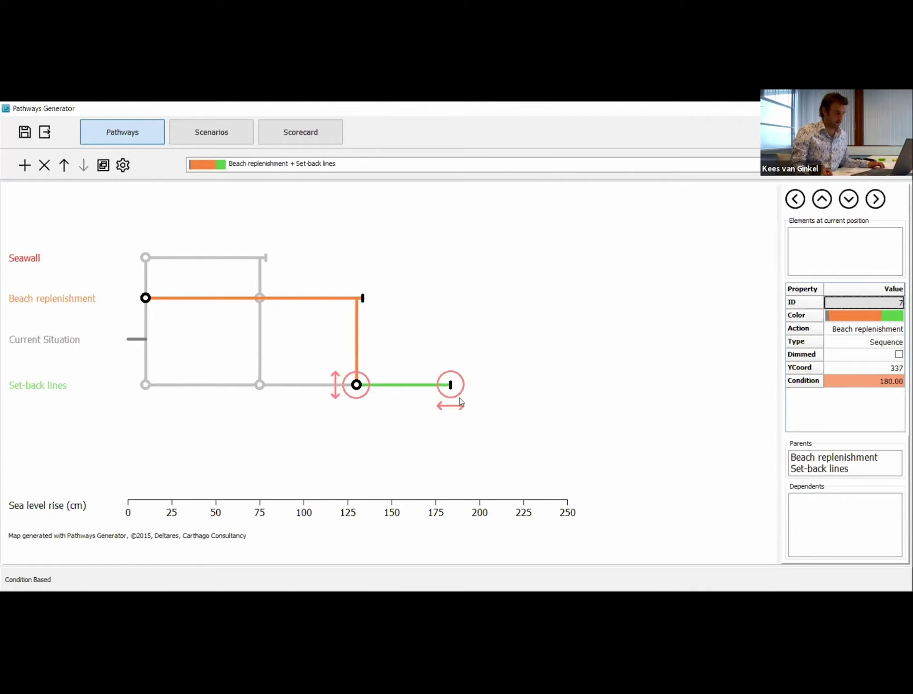
left_click(521, 381)
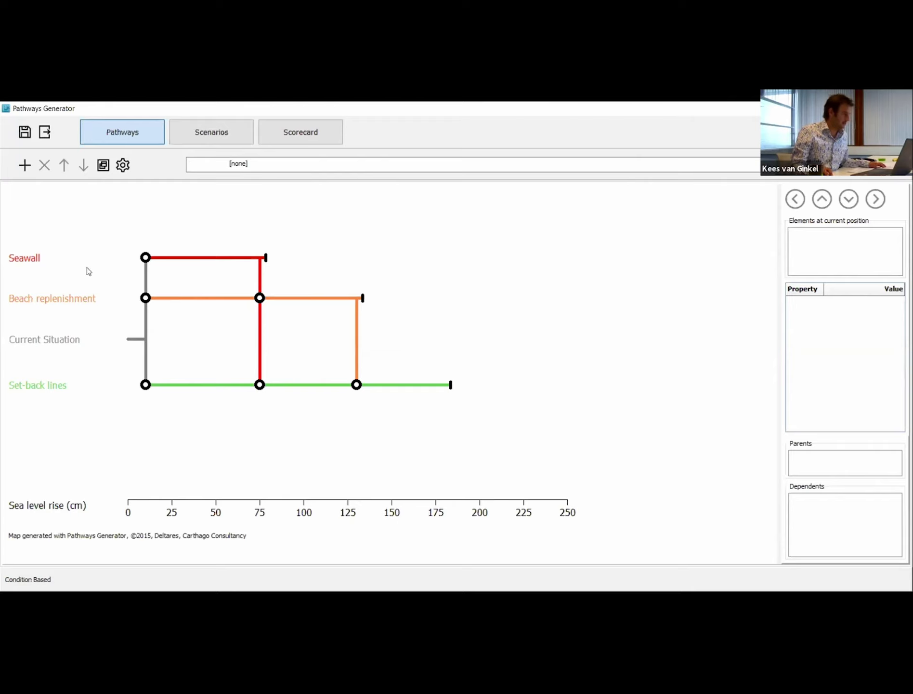
left_click(25, 165)
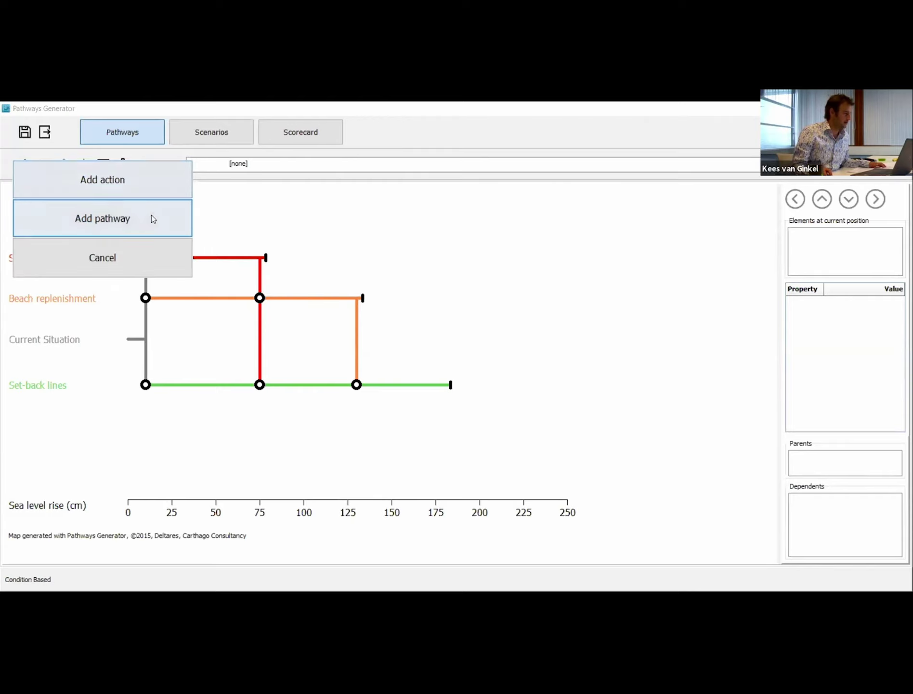
left_click(149, 185)
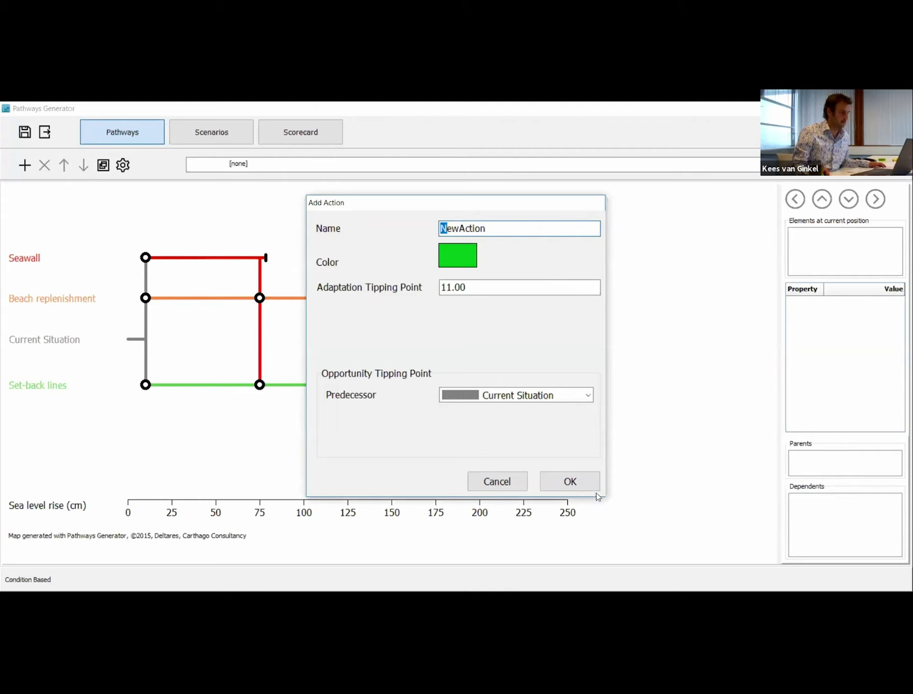
key("Escape")
- Add a pathway from Seawall to Beach replenishment arranged as Combine, with a tipping value of 170
left_click(24, 168)
left_click(90, 219)
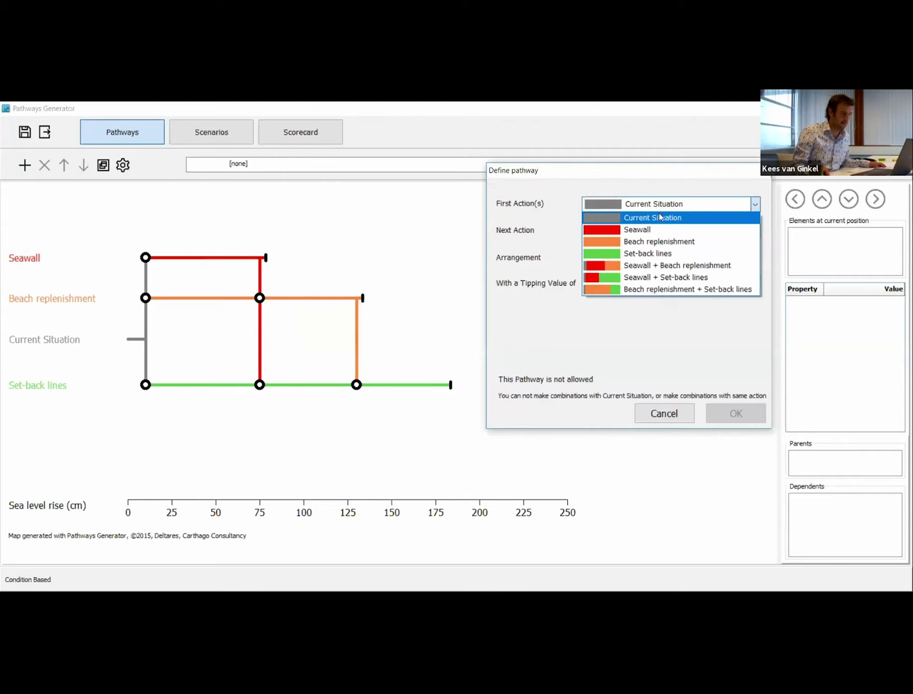
left_click(655, 233)
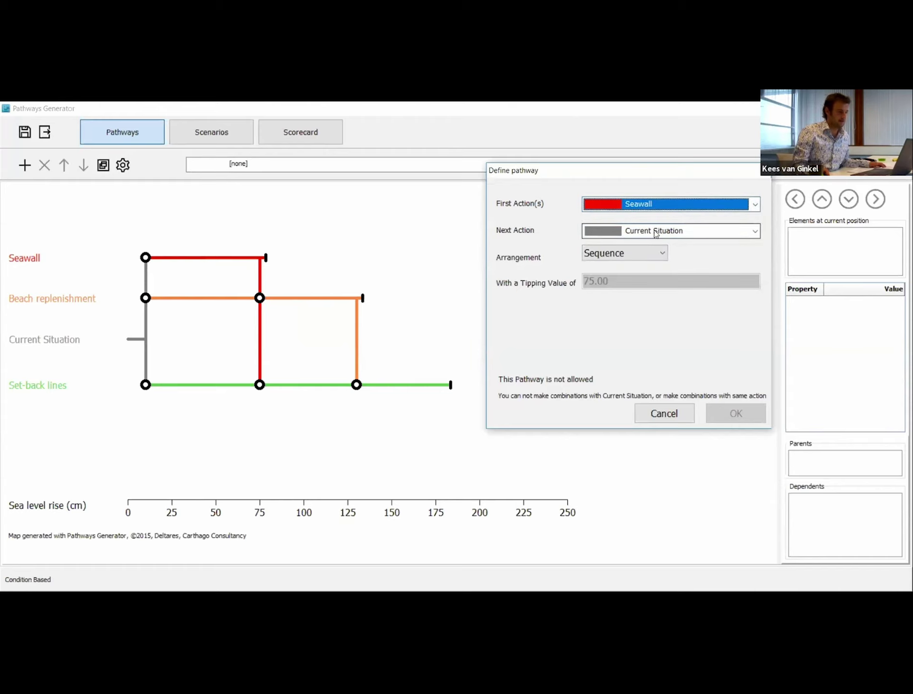
left_click(655, 233)
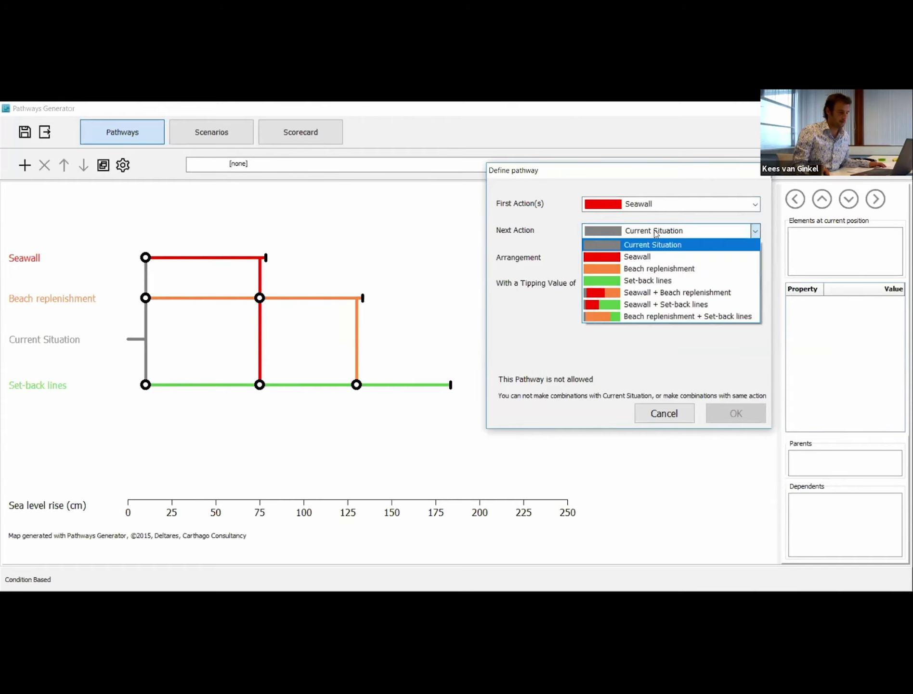
left_click(670, 273)
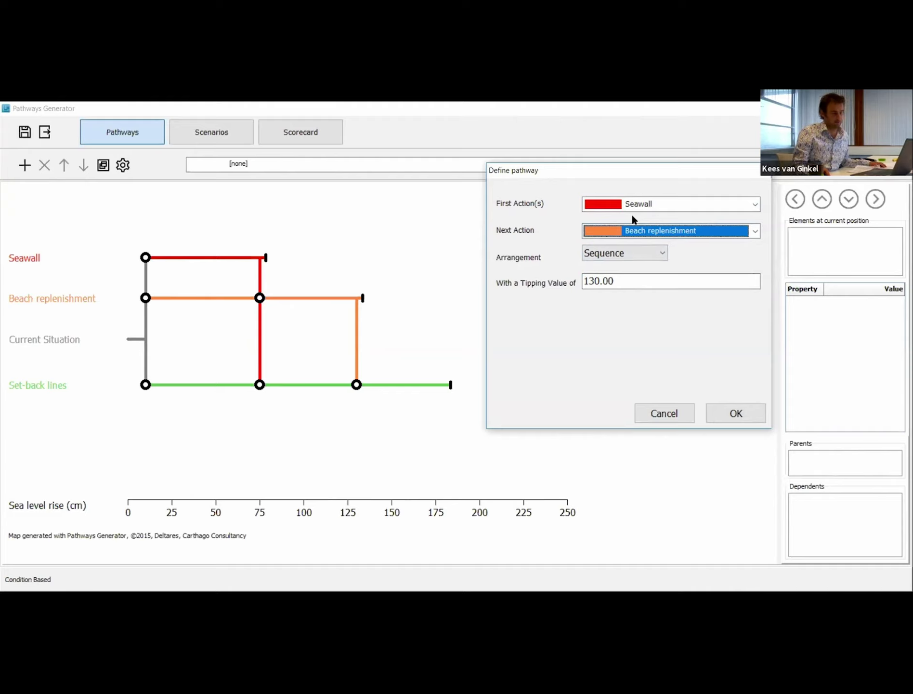
left_click(607, 280)
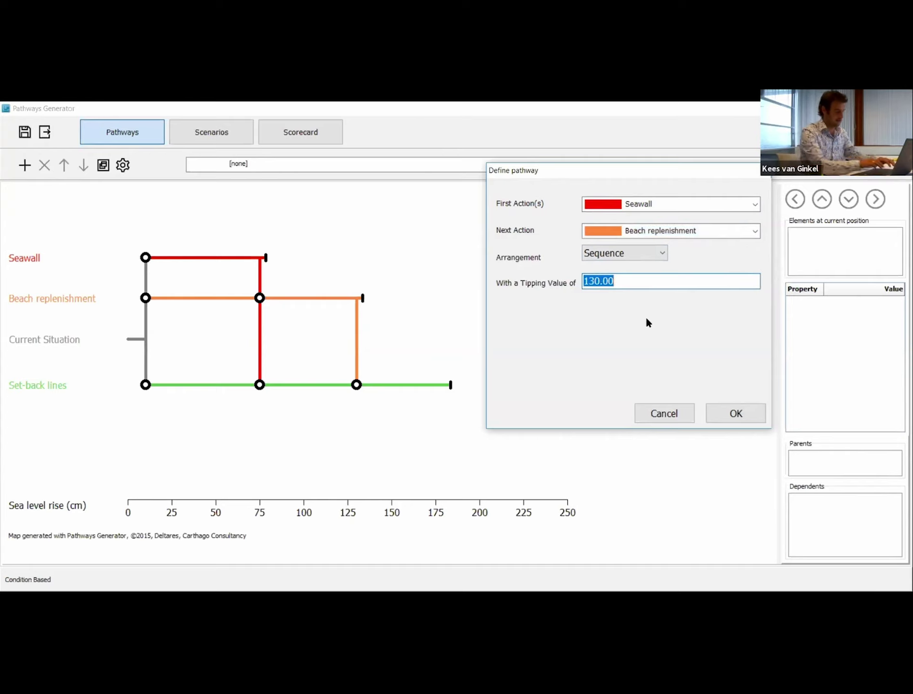
type("170")
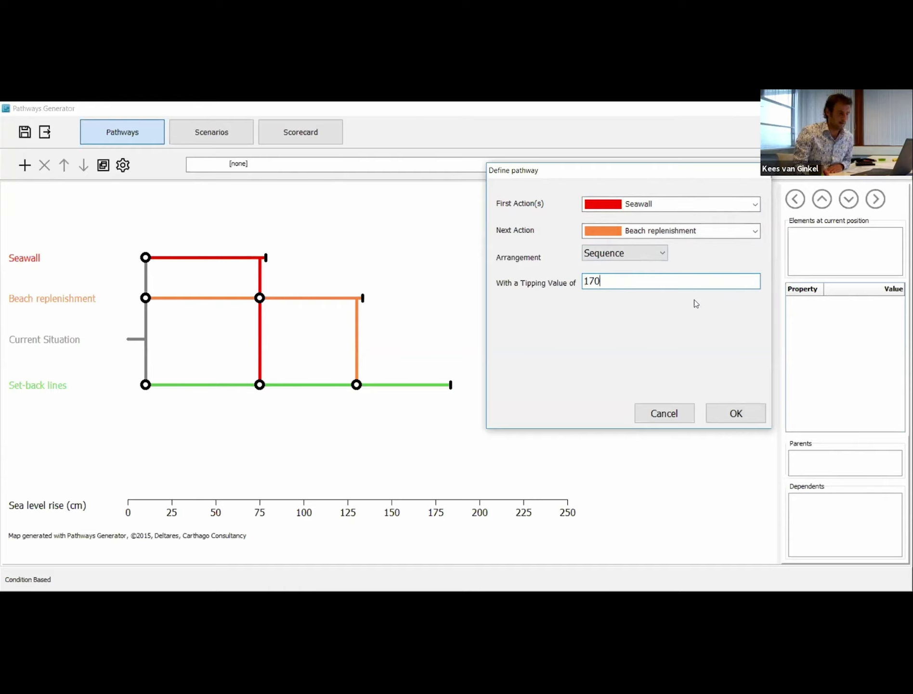
left_click(648, 252)
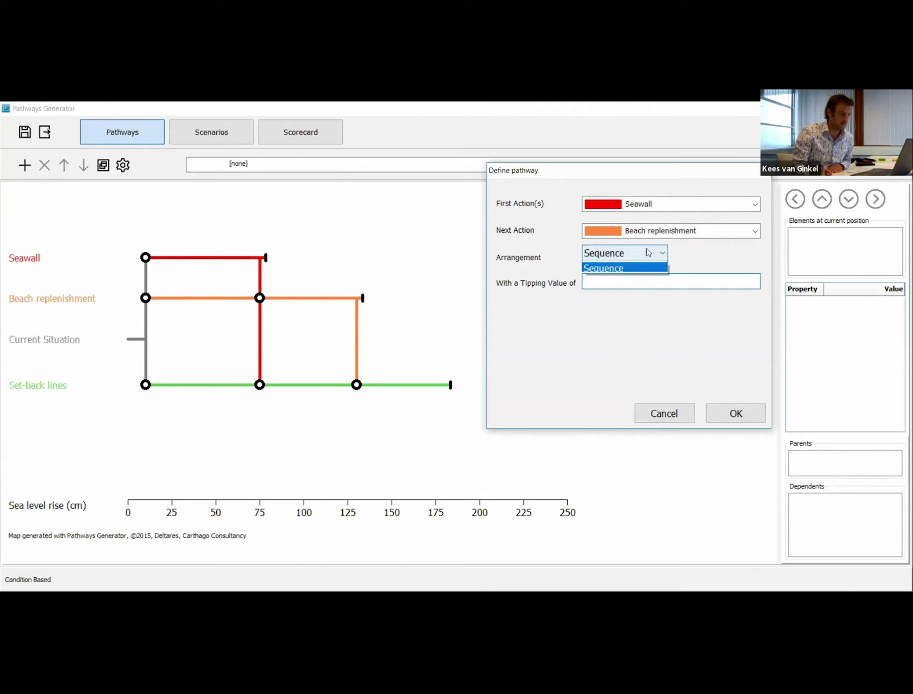
left_click(647, 268)
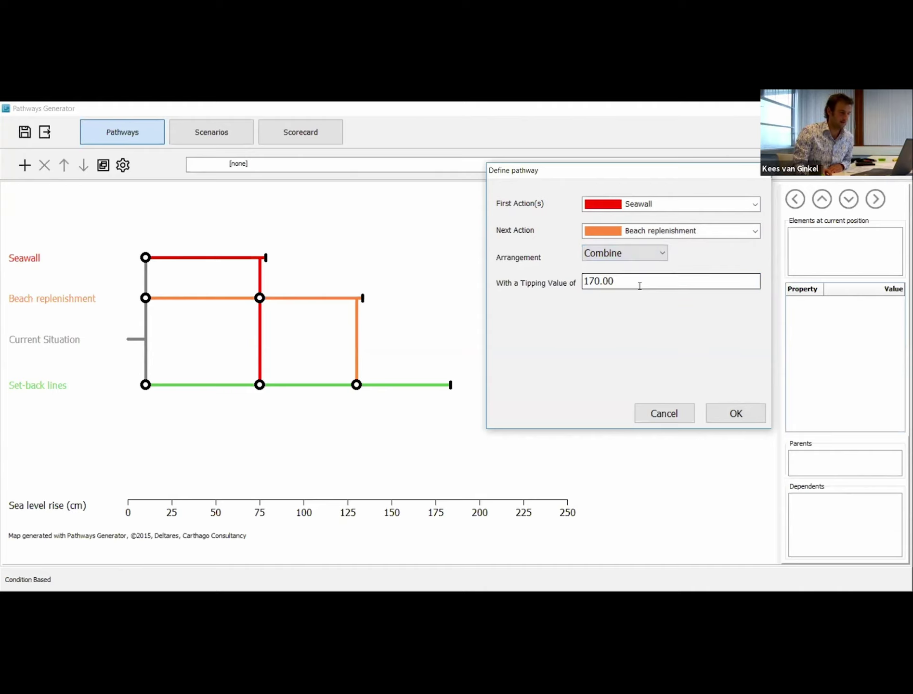
double_click(640, 284)
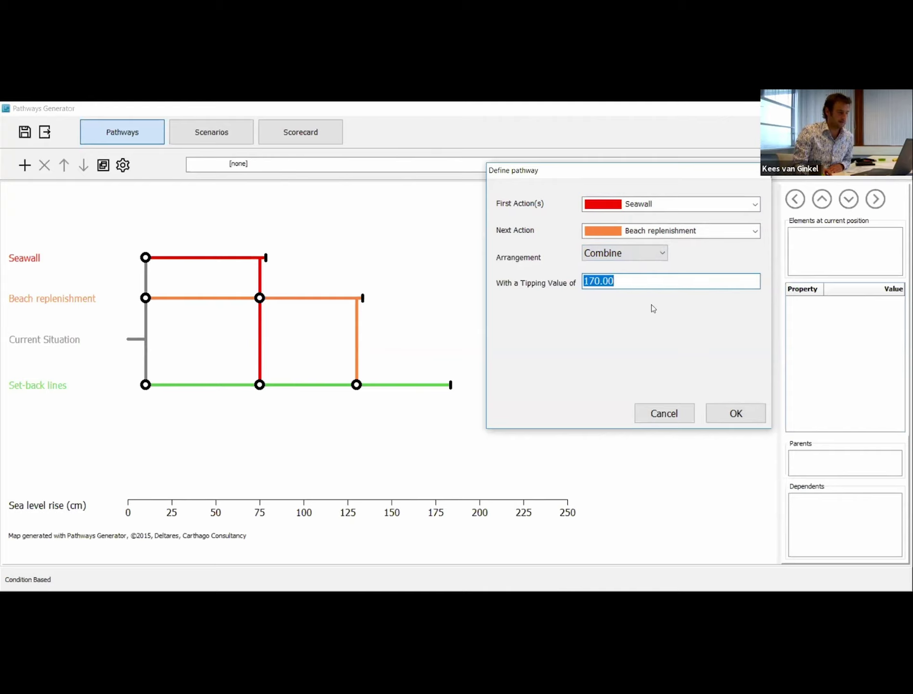
left_click(730, 414)
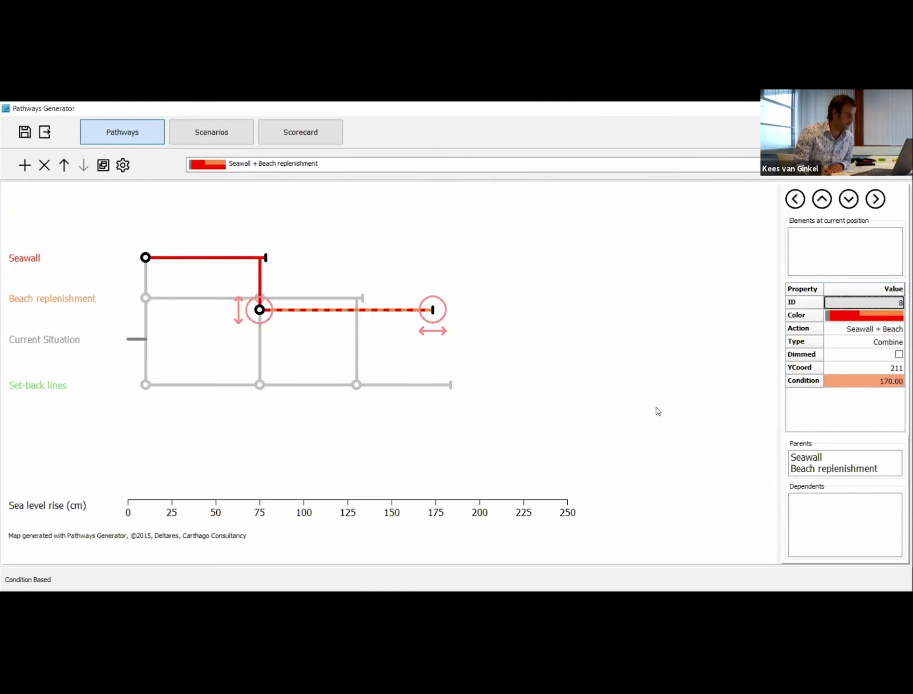
- Set the combined pathway's condition to 170 and move its line between Seawall and Beach replenishment, to Y coordinate 159
left_click_drag(434, 332, 435, 330)
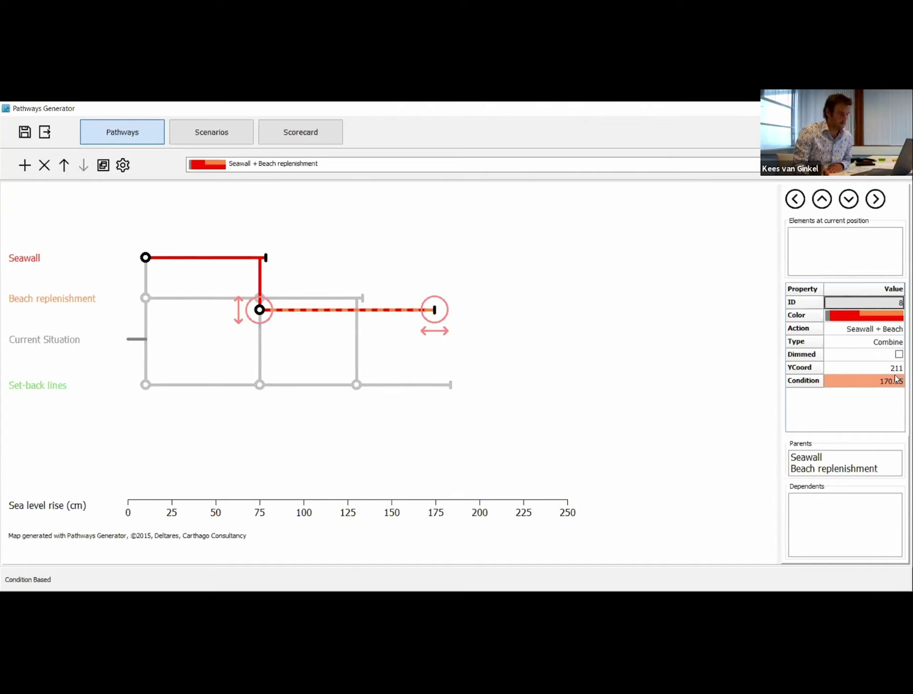
double_click(882, 383)
type("170")
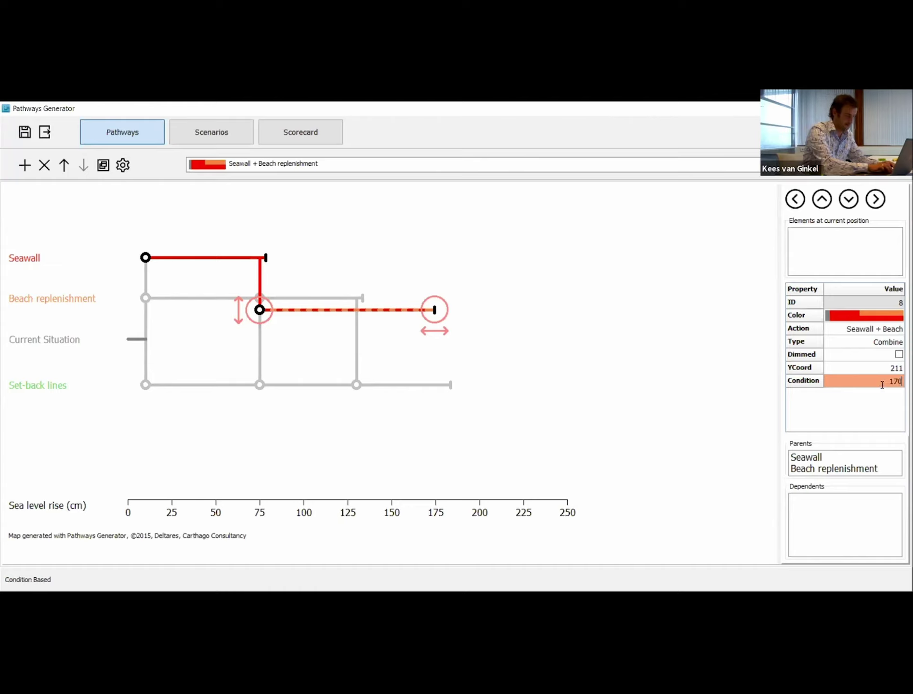
key("Tab")
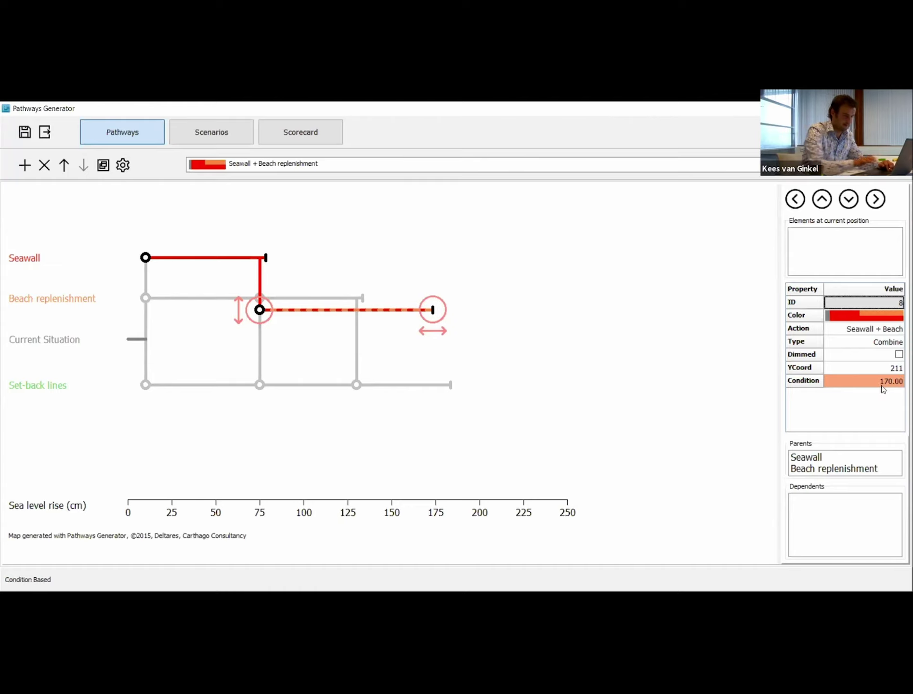
left_click_drag(240, 315, 242, 286)
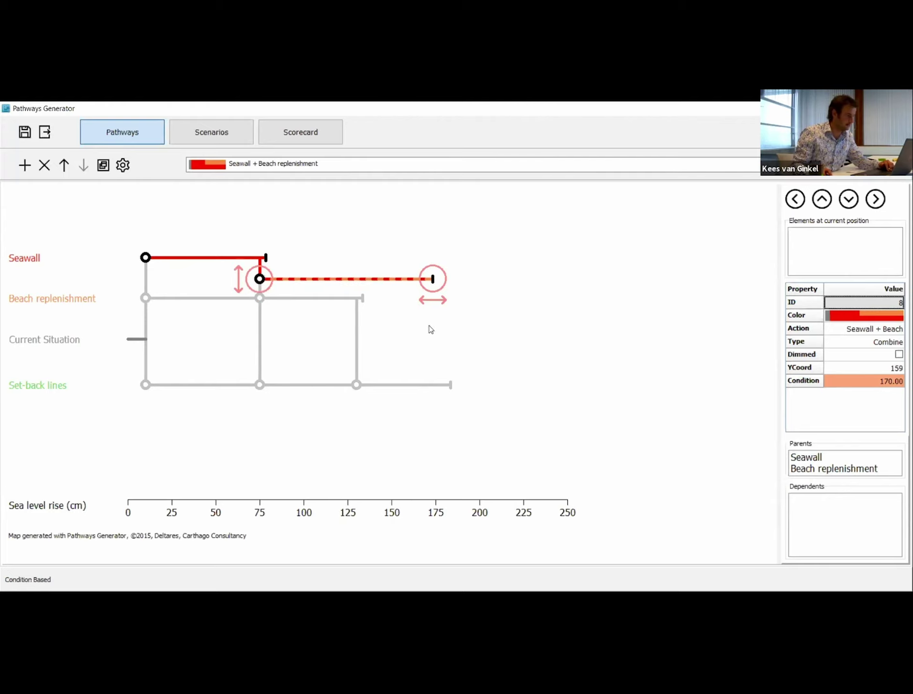
left_click(434, 341)
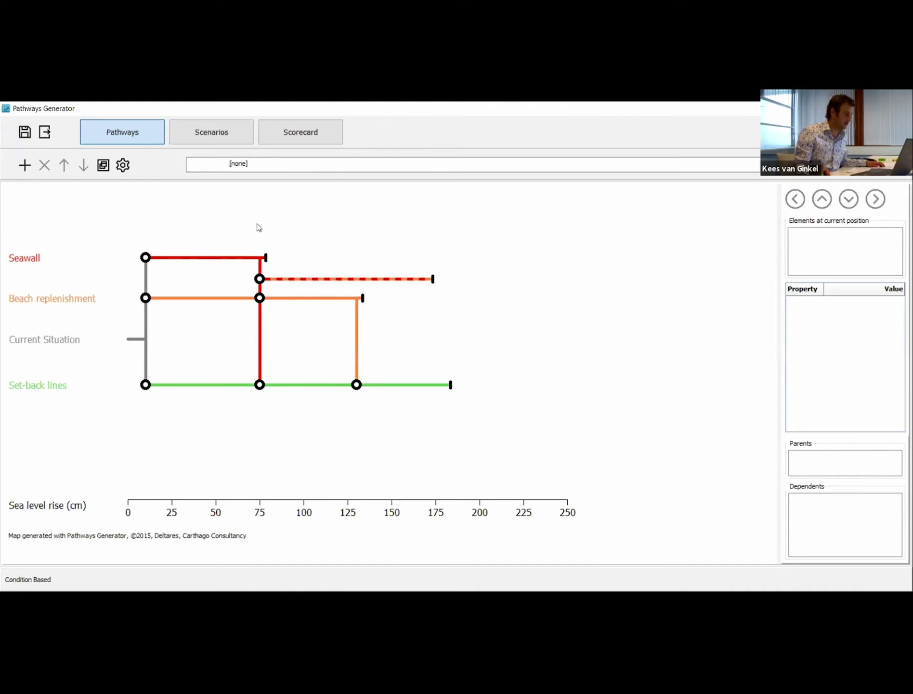
- Start a new pathway with Beach replenishment as the first action and Set-back lines as the next action
left_click(24, 166)
left_click(121, 221)
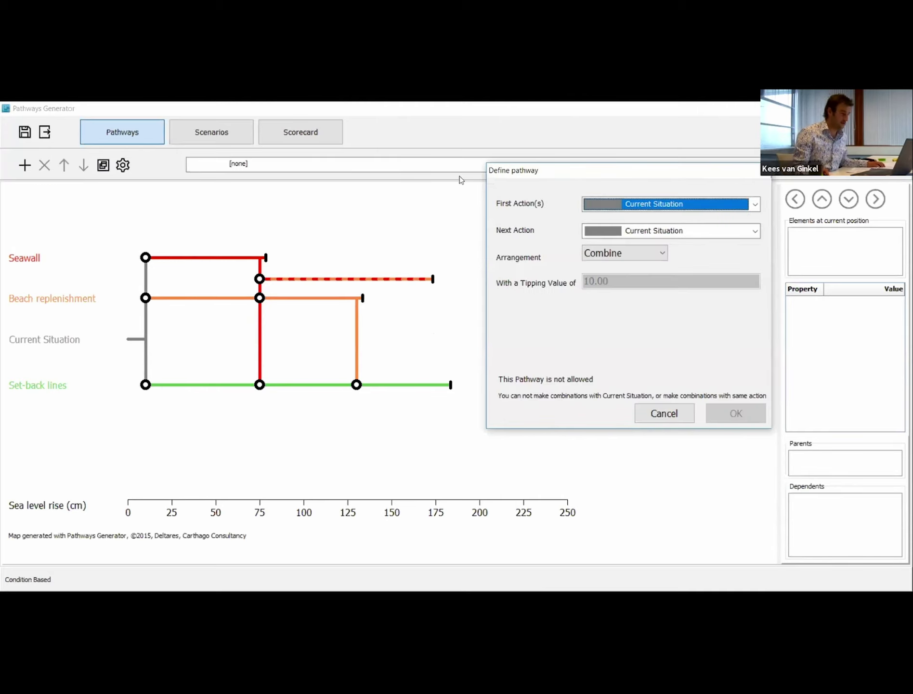
left_click(719, 207)
left_click(720, 240)
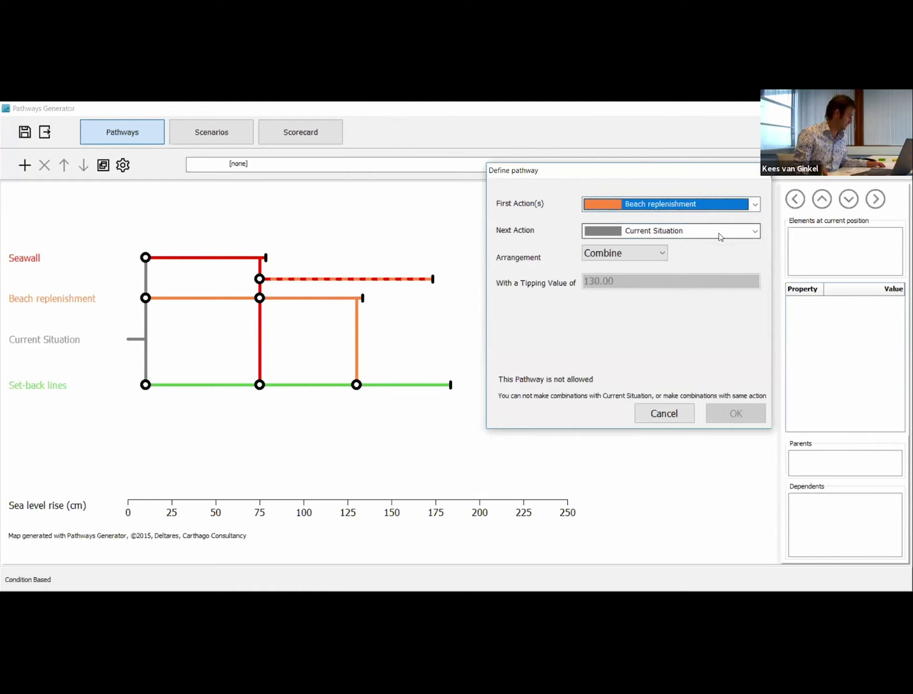
left_click(719, 235)
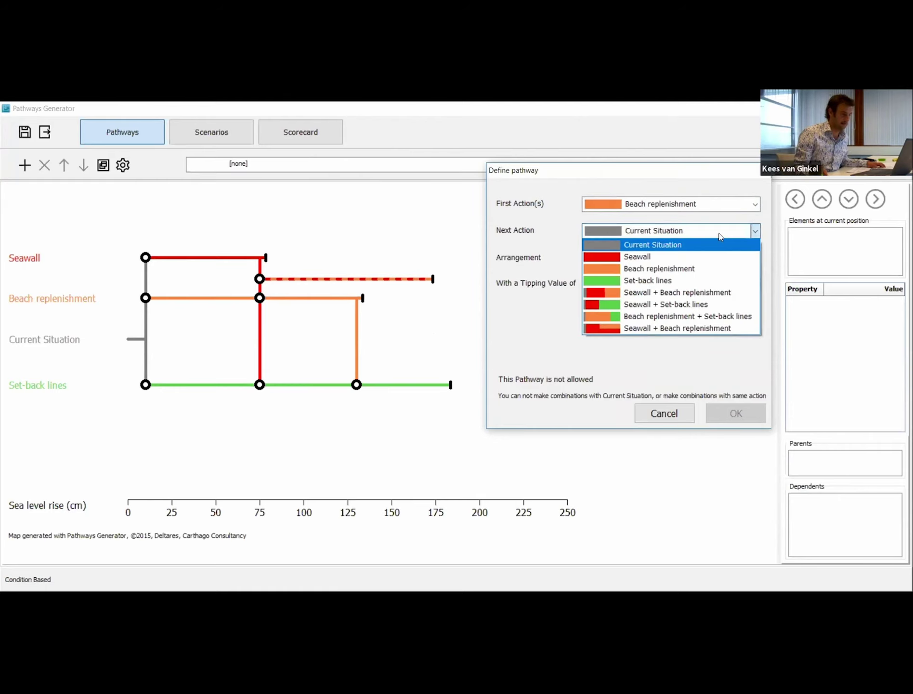
left_click(710, 281)
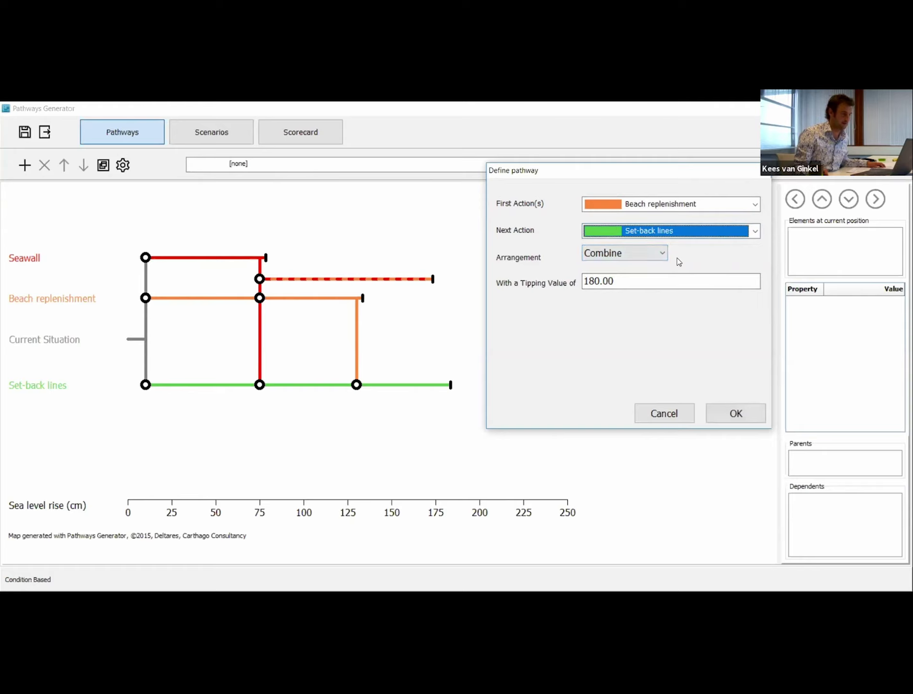
- Give the Combine pathway a tipping value of 250, add it to the map and move its line above Set-back lines to Y coordinate 282
left_click(627, 282)
left_click(627, 282)
key("shift+Tab")
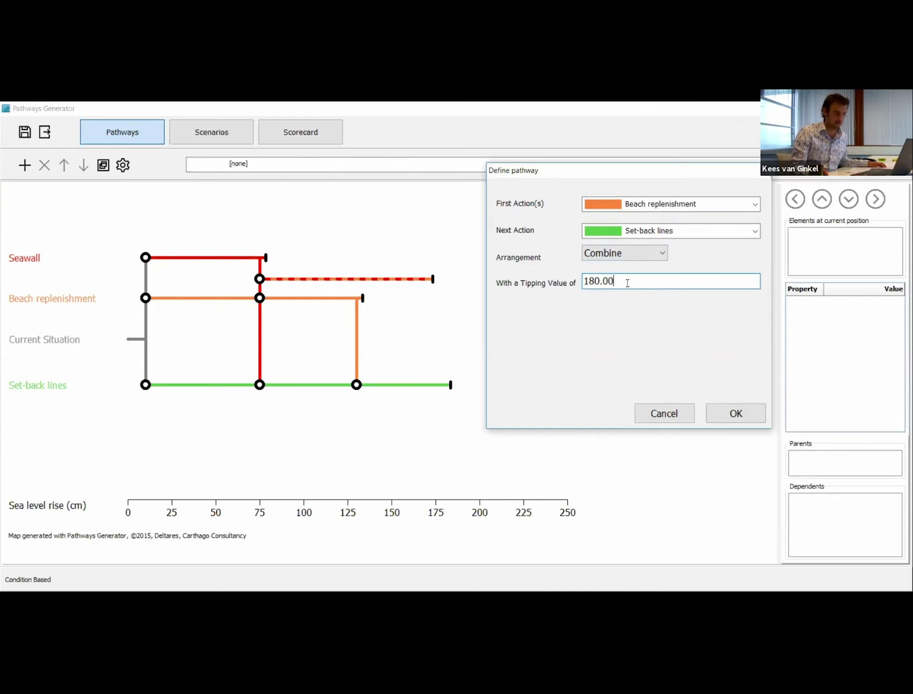
left_click_drag(627, 283, 581, 284)
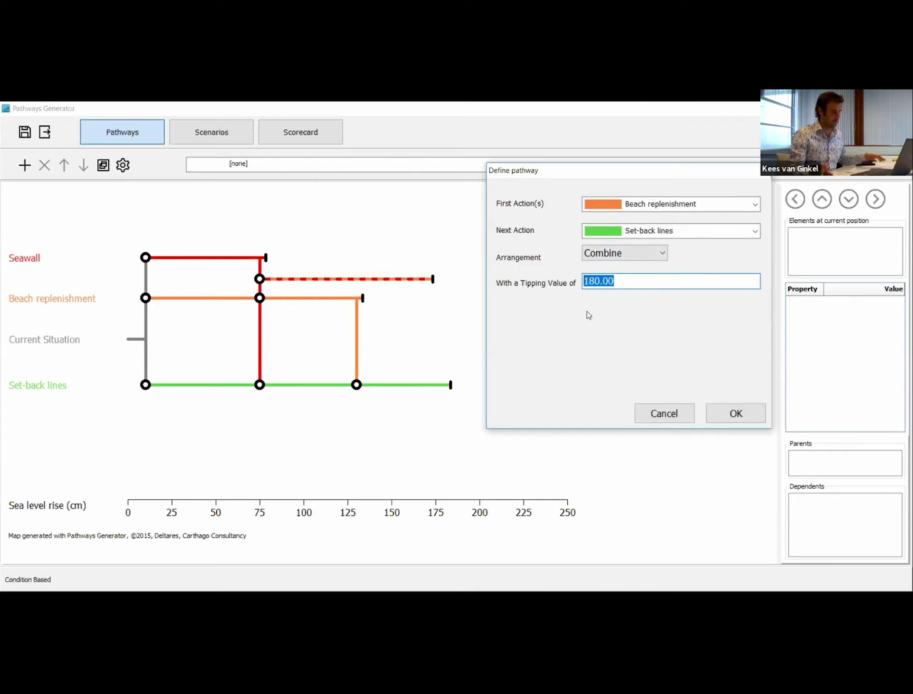
type("250")
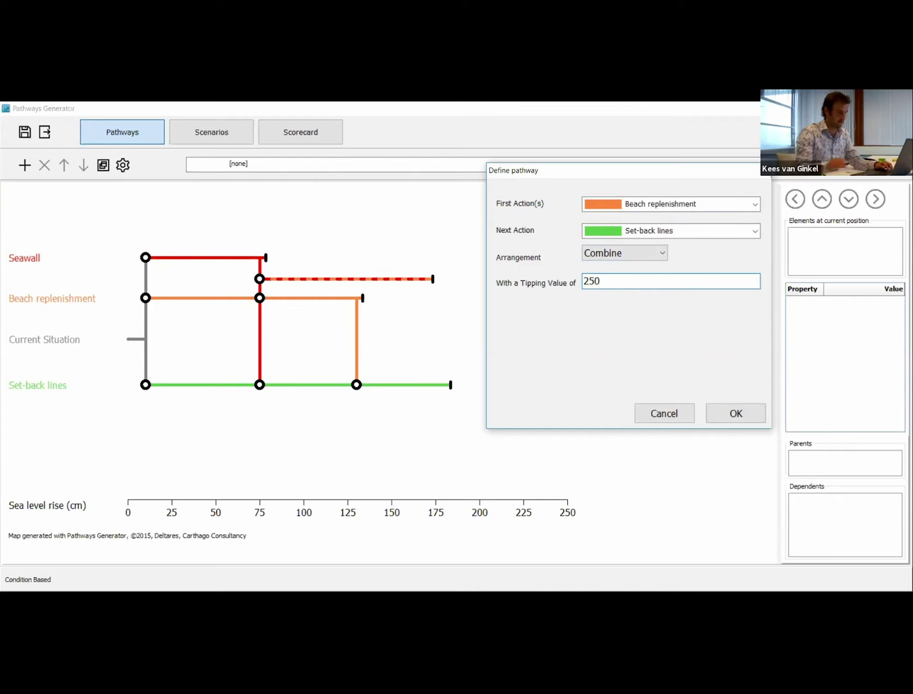
left_click(735, 413)
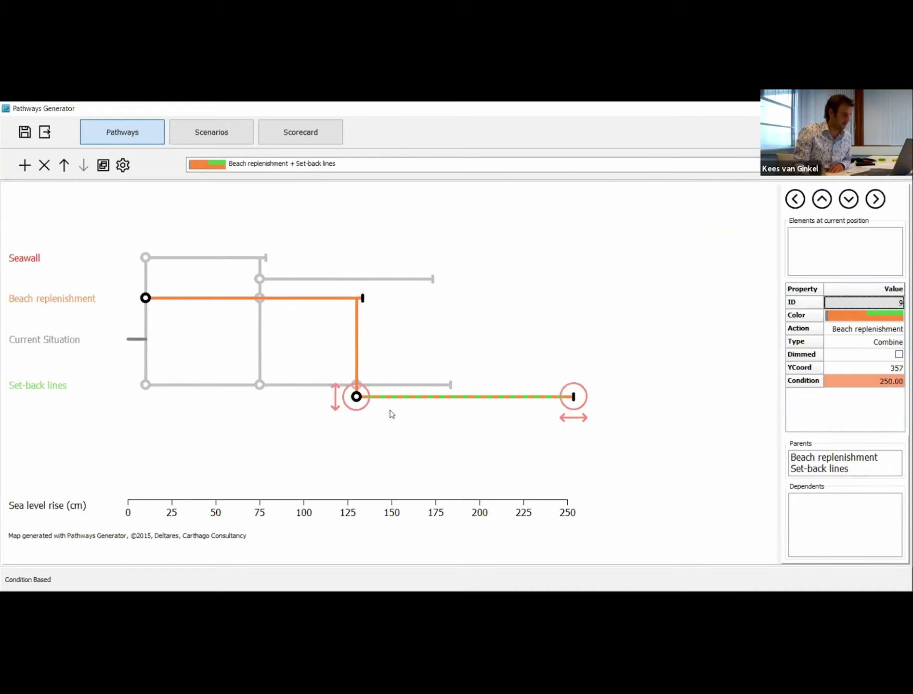
left_click_drag(337, 401, 342, 358)
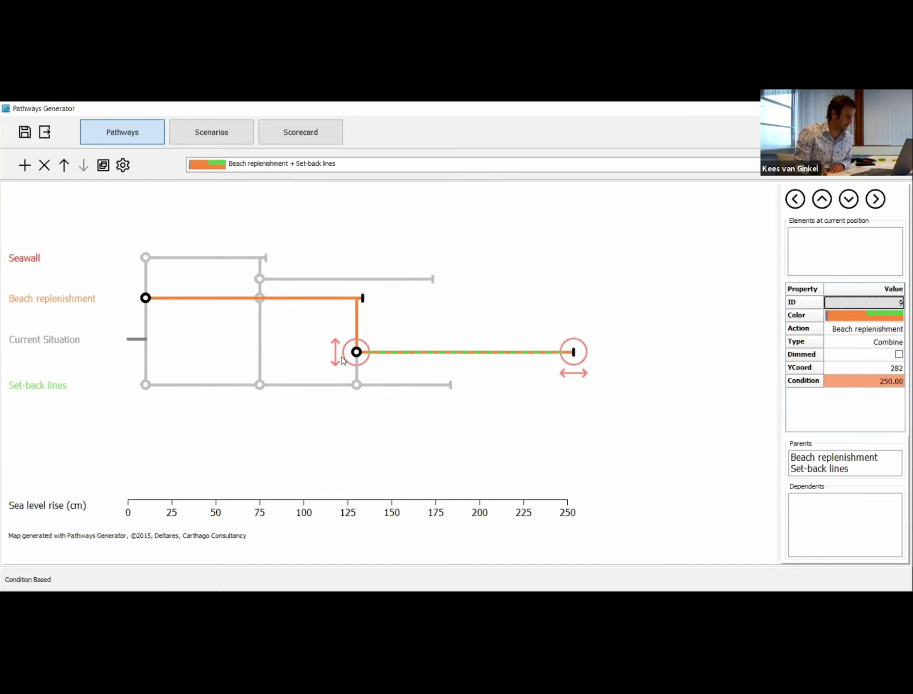
left_click(364, 435)
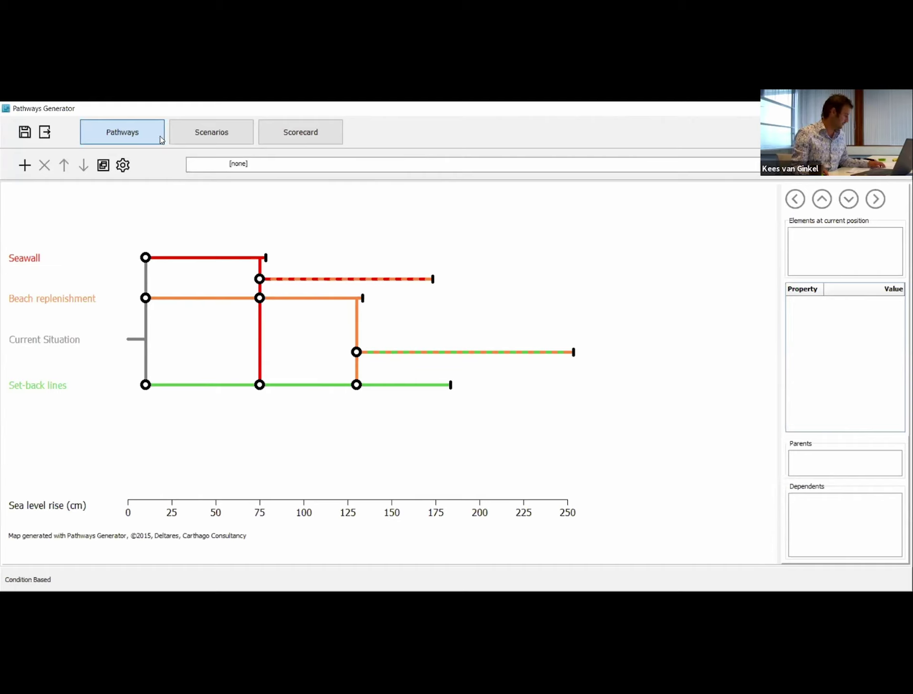
- Open the scenarios table and check the value grid of the new-scenario form without adding a scenario
left_click(196, 135)
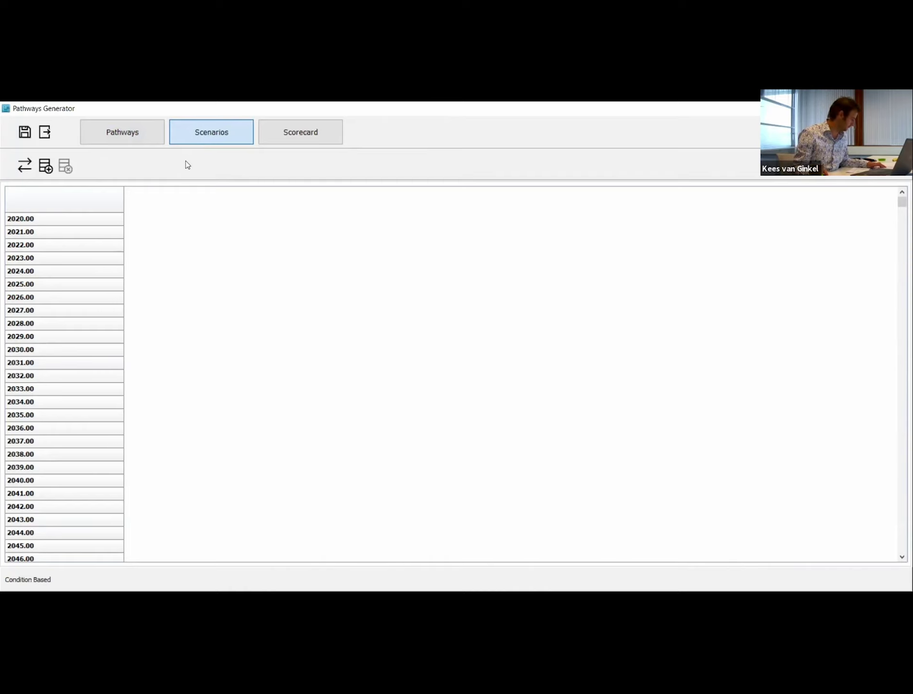
left_click(47, 167)
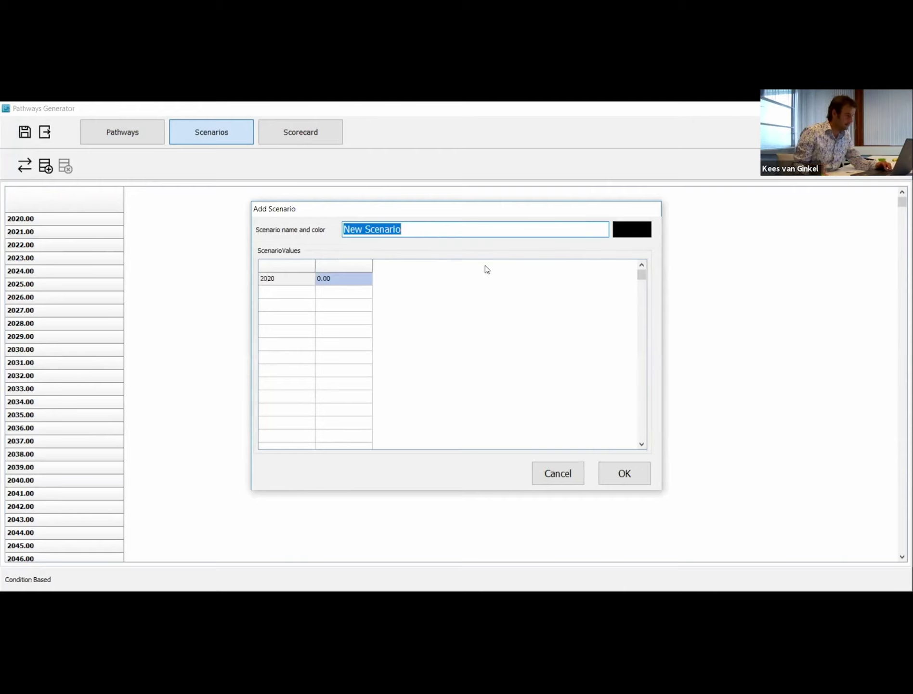
mouse_move(642, 274)
left_mouse_down()
mouse_move(650, 414)
mouse_move(643, 436)
mouse_move(637, 255)
left_mouse_up()
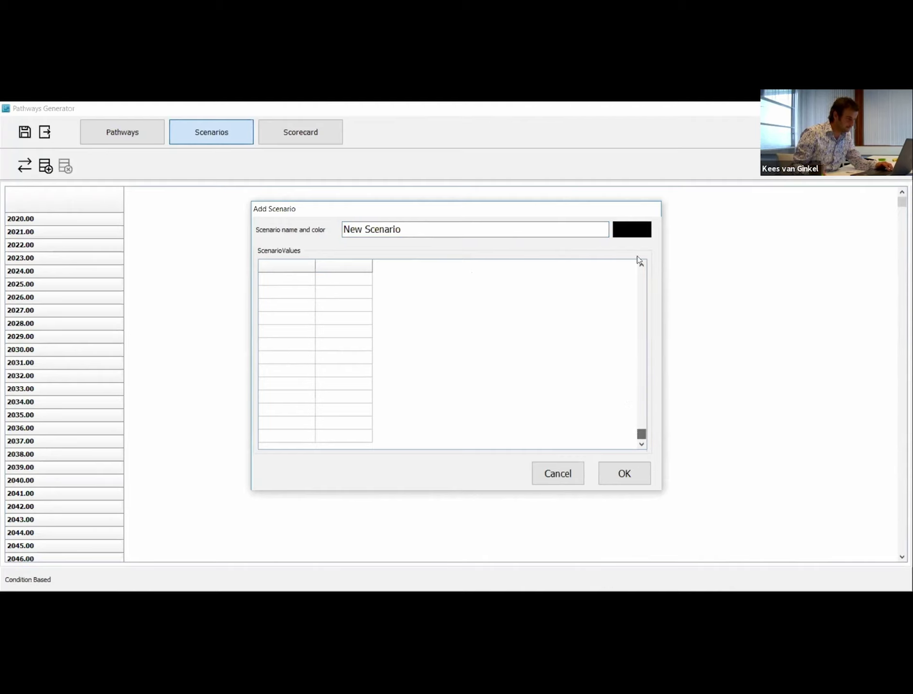
left_click(556, 474)
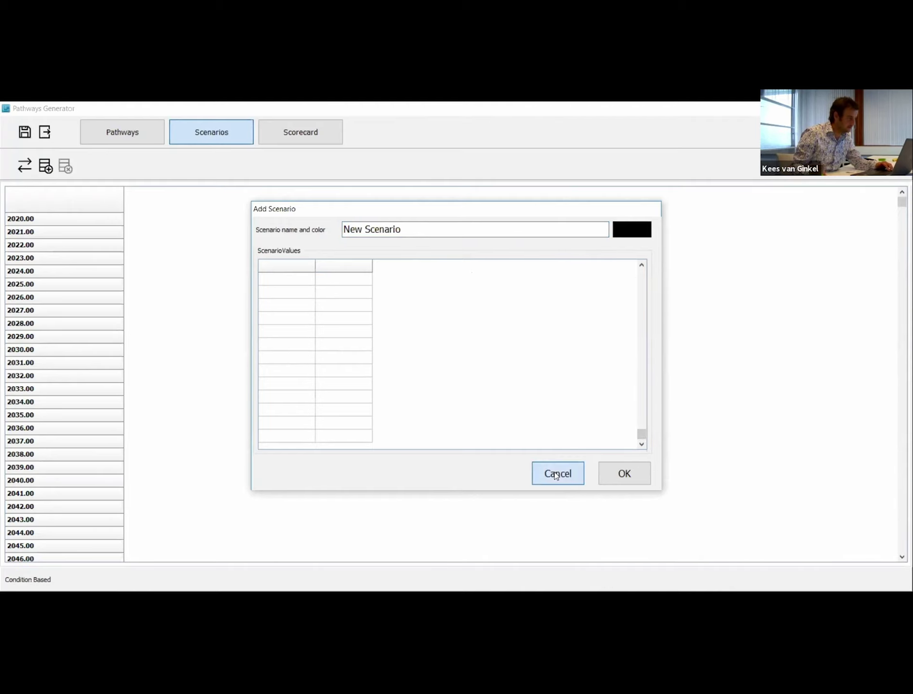
- Review the begin year and number of time steps in the scenario timeframe and accept them
left_click(24, 173)
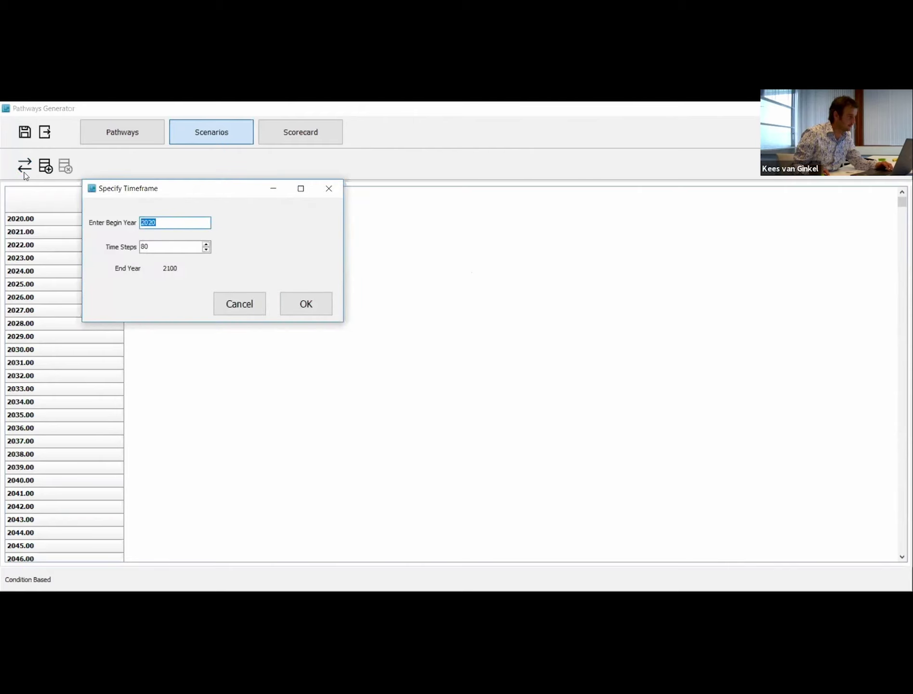
left_click(335, 193)
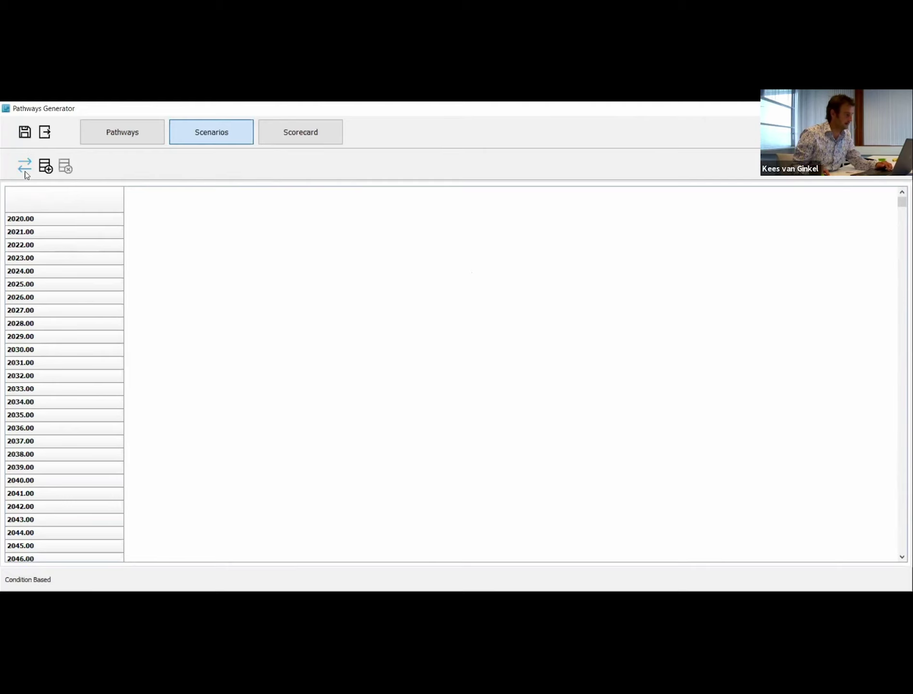
left_click(26, 174)
left_click(168, 220)
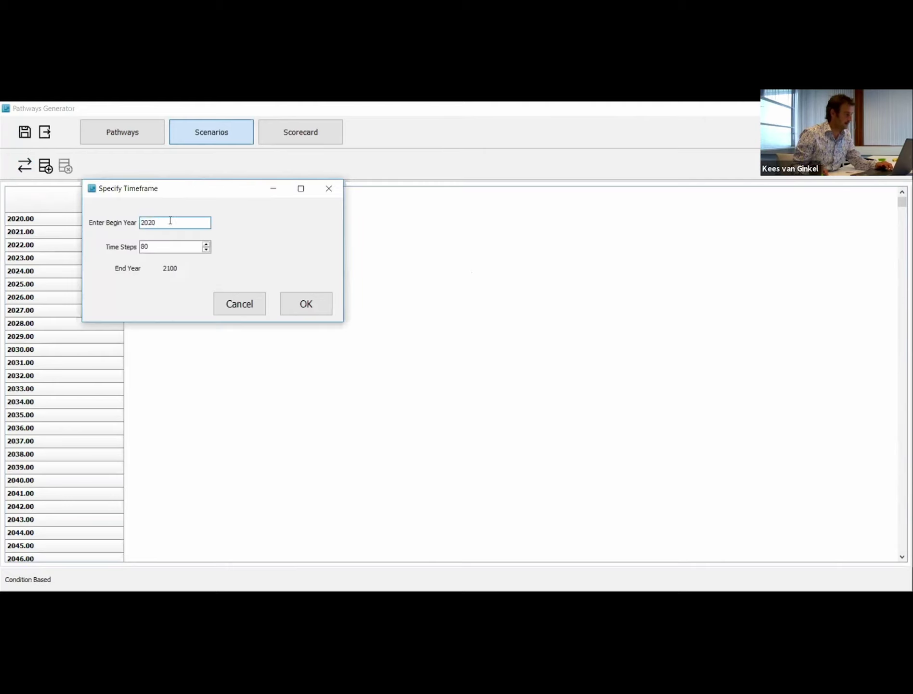
double_click(167, 246)
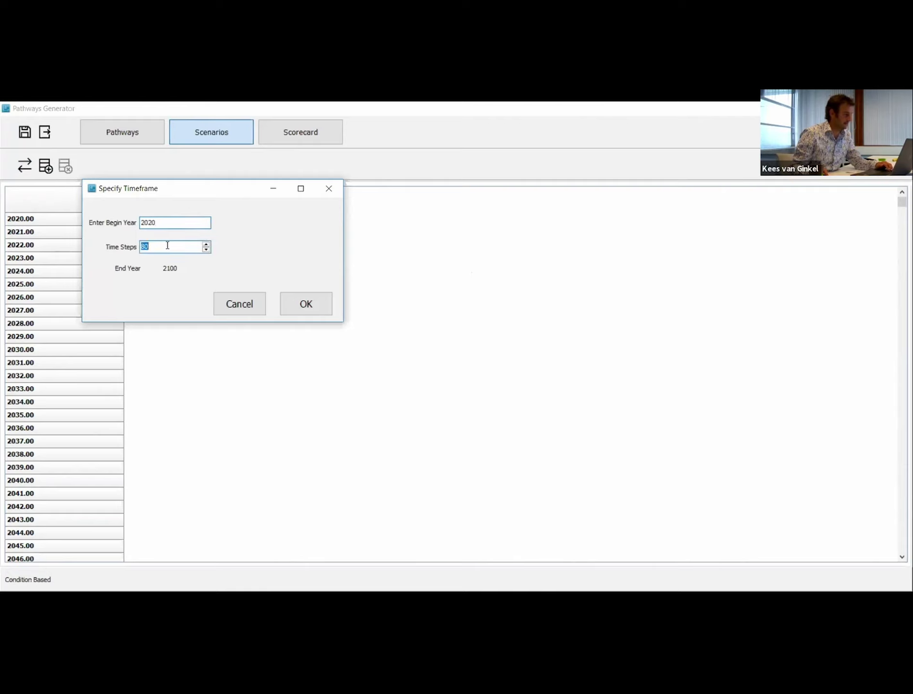
left_click(311, 310)
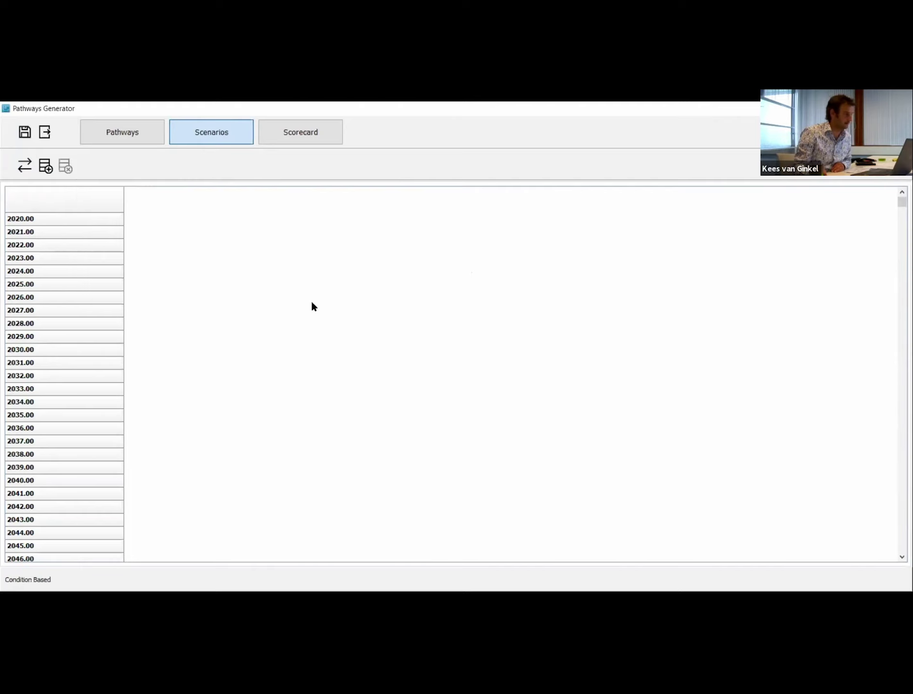
- Start a new scenario named Low SLR and give it a bright green colour
left_click(46, 172)
left_click(381, 230)
left_click_drag(402, 229, 343, 230)
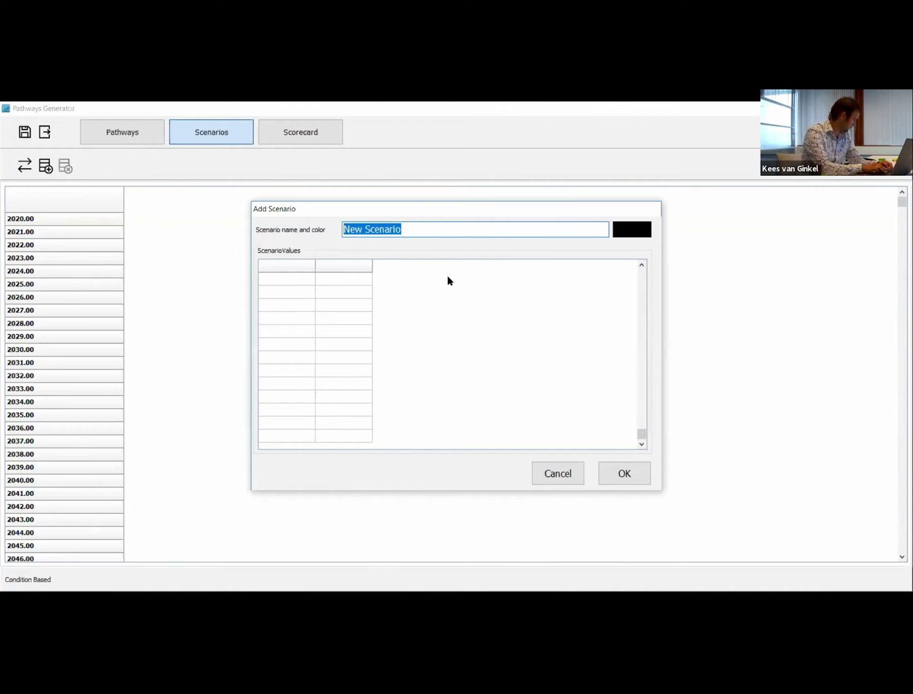
type("Low")
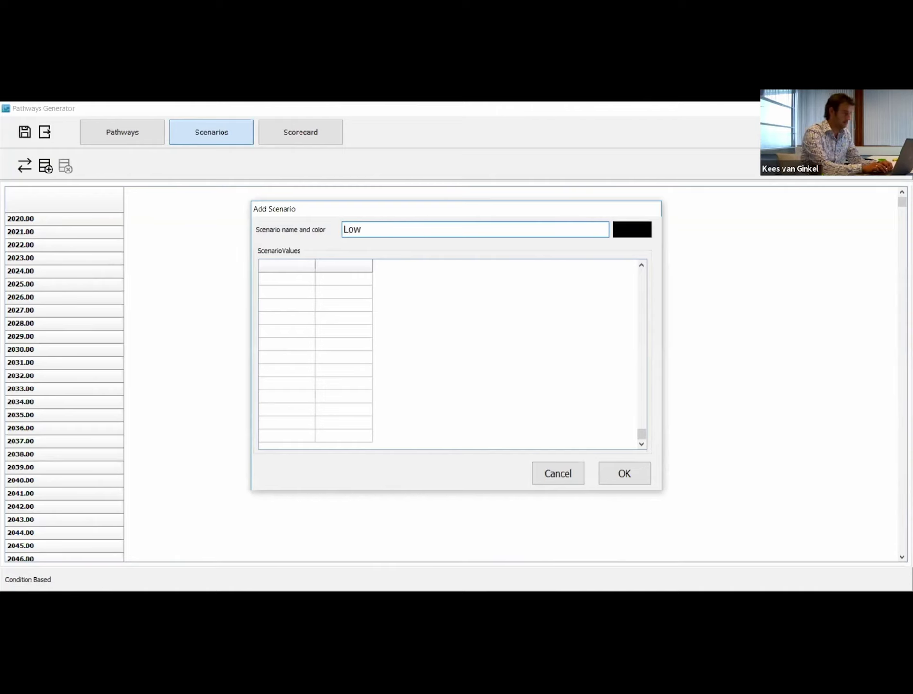
type(" SLR")
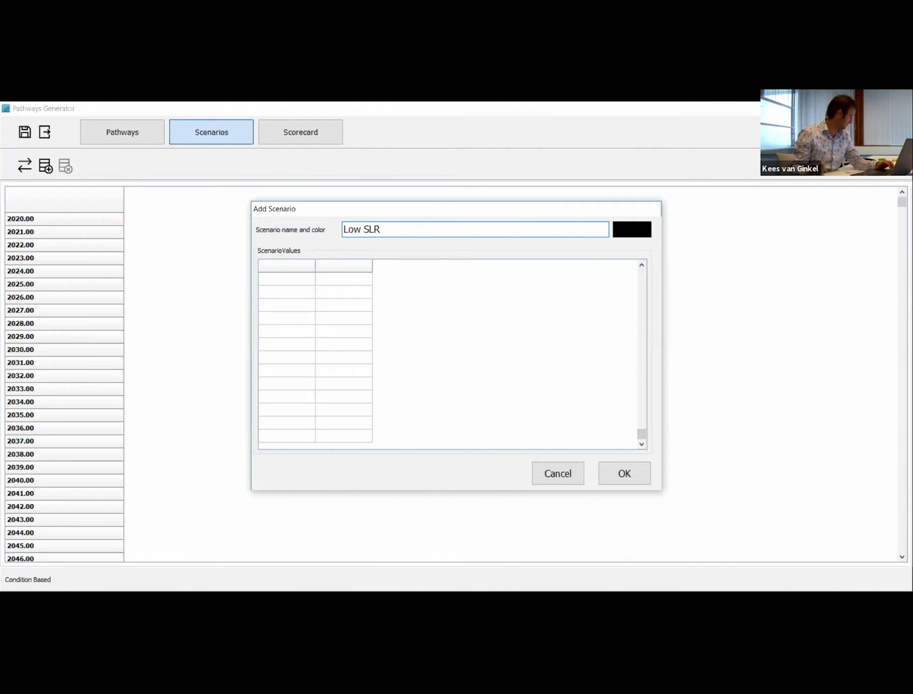
left_click(632, 236)
left_click(433, 269)
left_click(413, 391)
- Give the Low SLR scenario a value of 50 in 2100, add it and look over its yearly values
left_click_drag(643, 436, 651, 270)
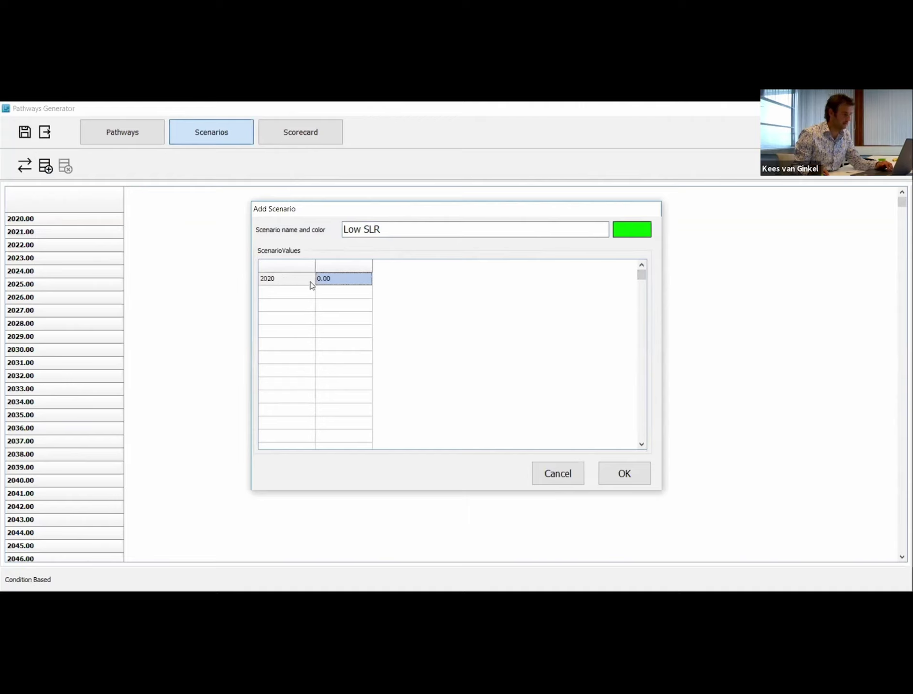
left_click(641, 441)
left_click(641, 443)
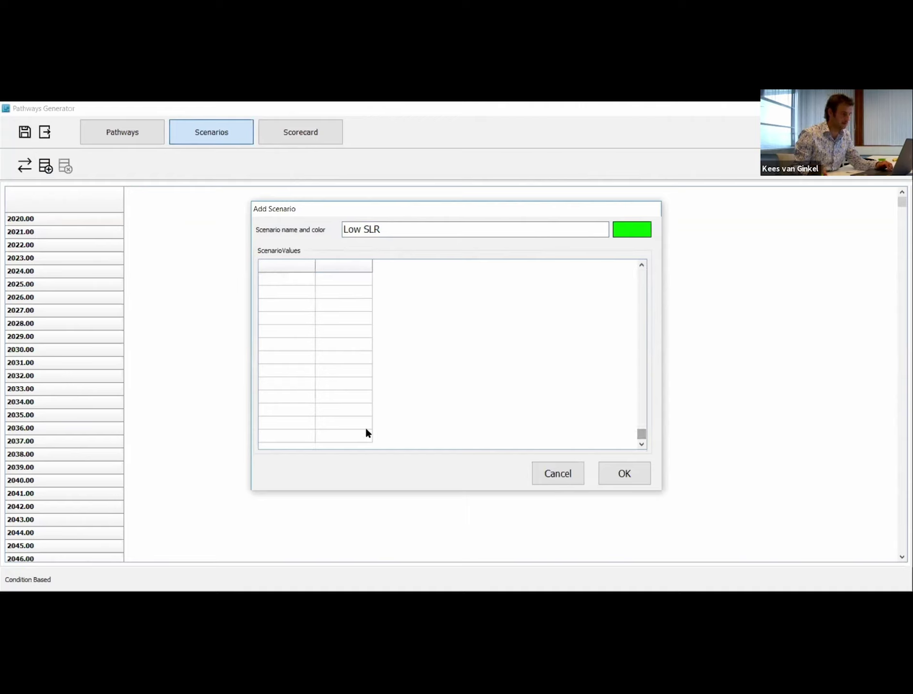
left_click(289, 438)
type("21")
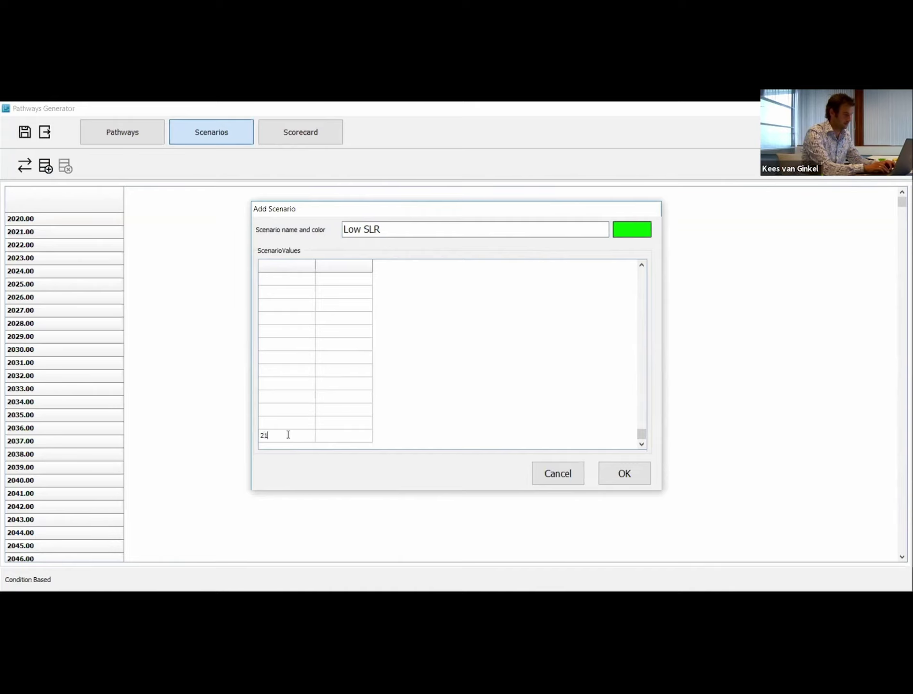
type("00")
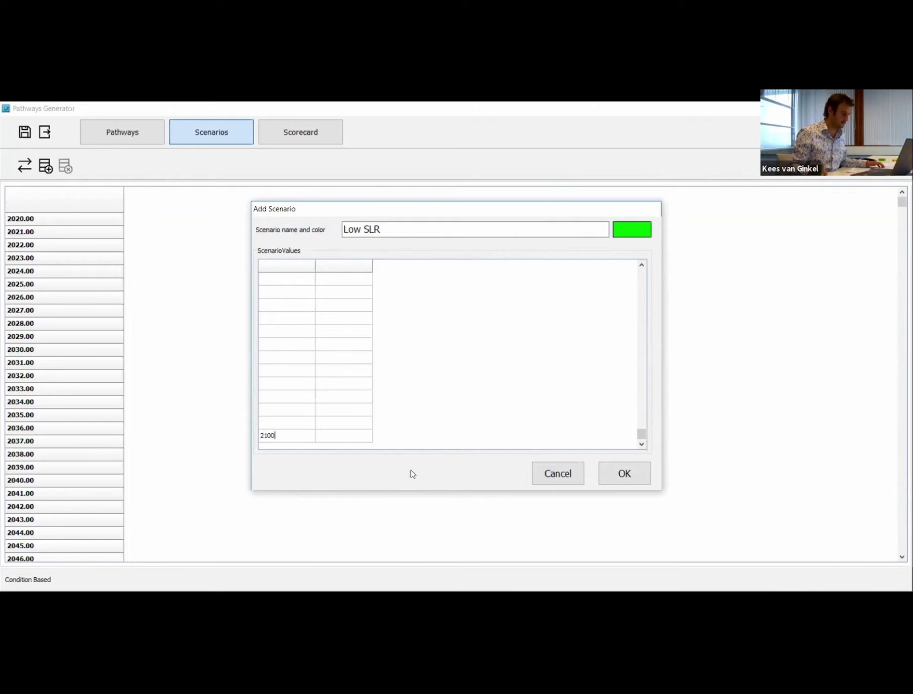
left_click(344, 435)
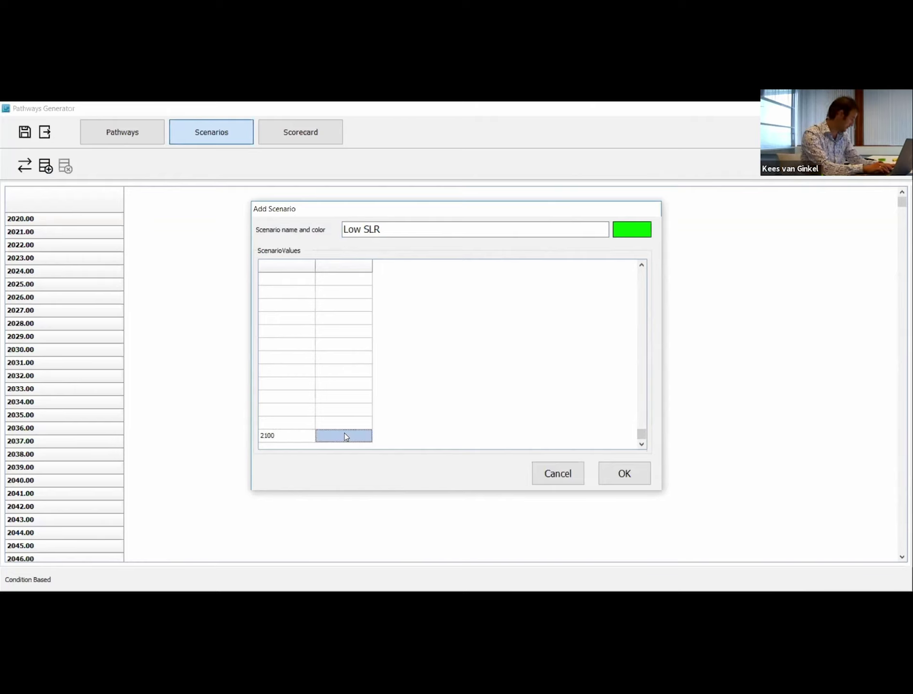
type("50")
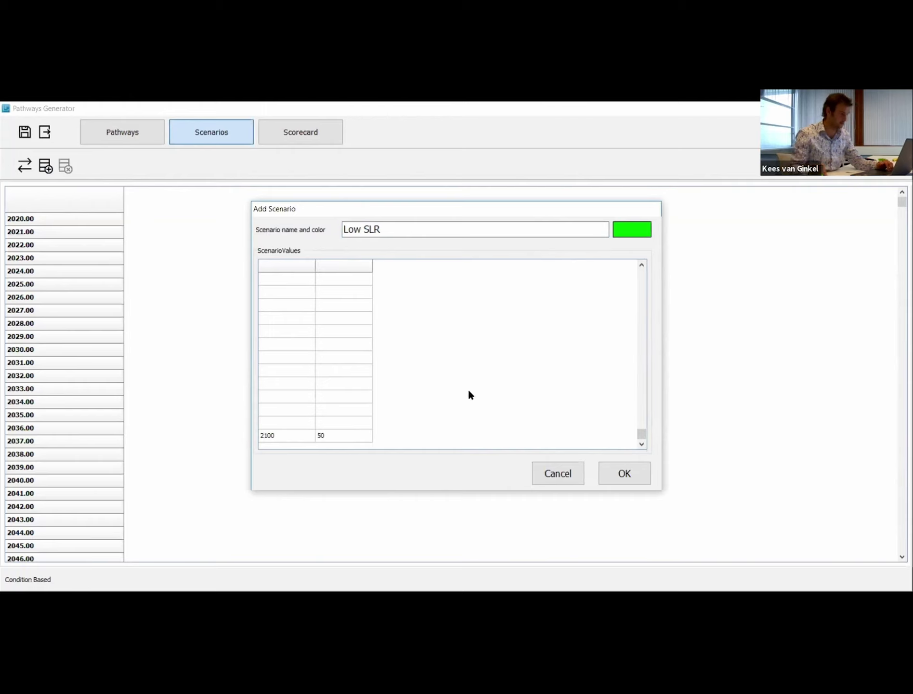
left_click(622, 478)
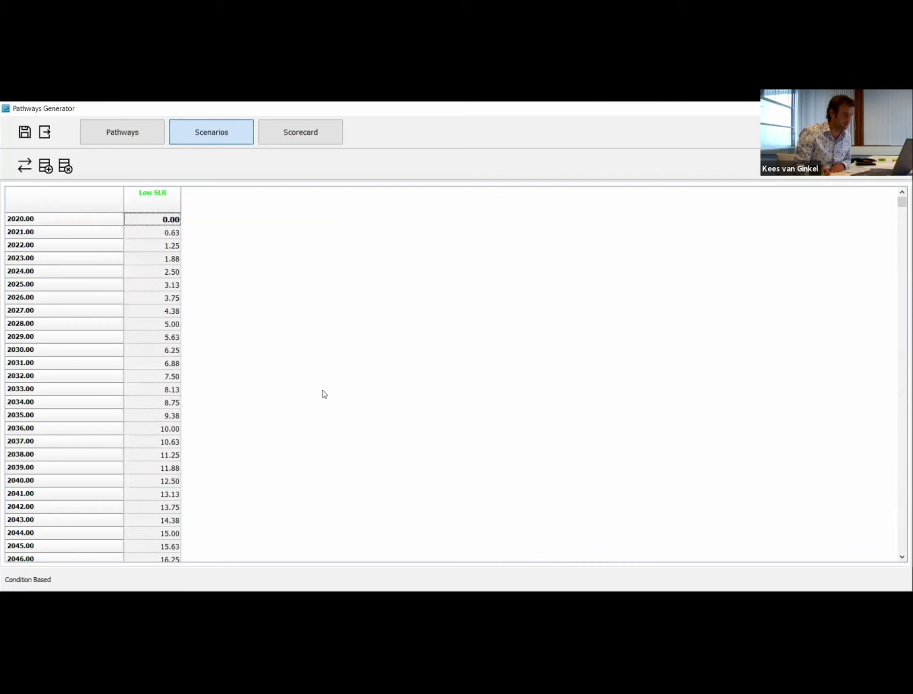
scroll(885, 394, "down", 10)
scroll(787, 408, "up", 7)
left_click_drag(902, 267, 899, 490)
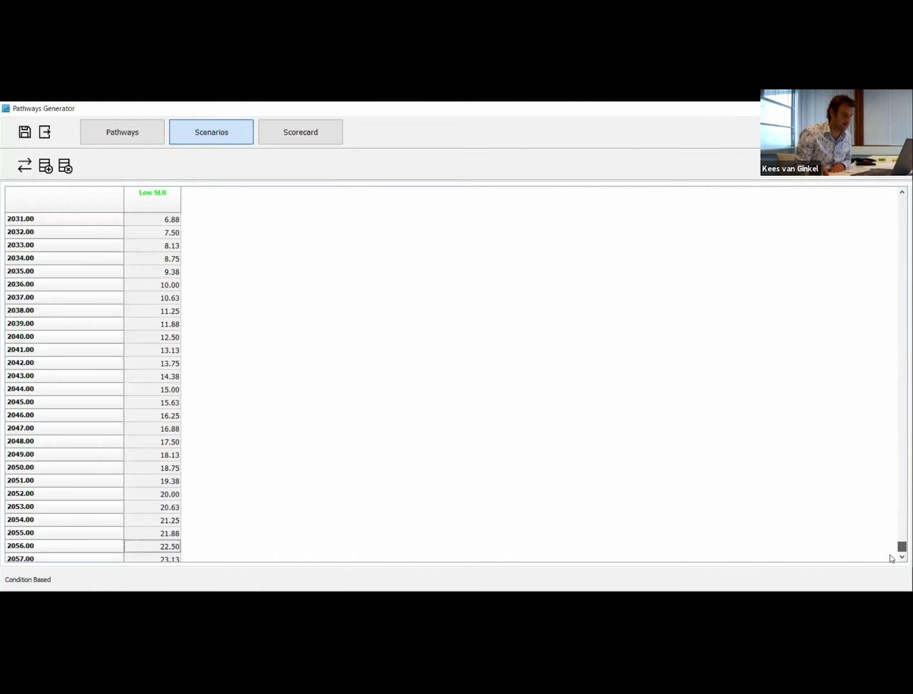
left_click_drag(890, 557, 712, 323)
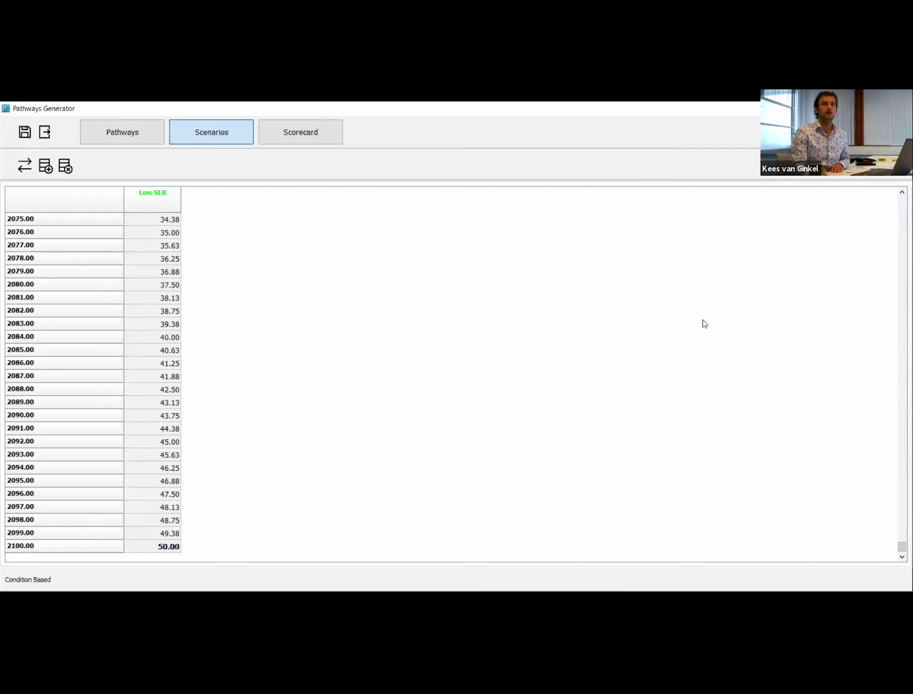
- Start another new scenario, colour it orange and name it Moderate SLR
left_click(46, 166)
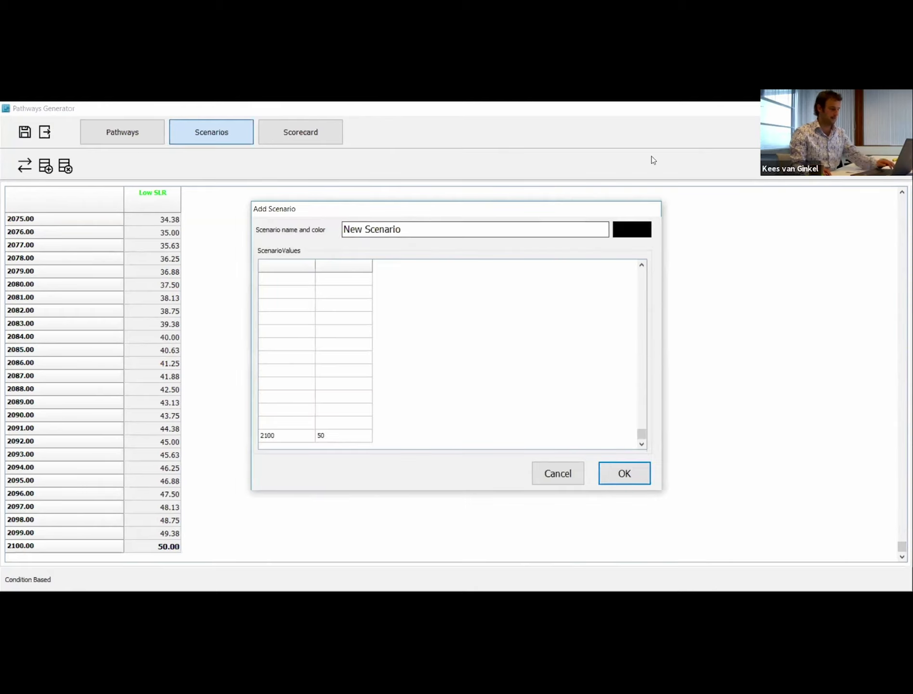
left_click(630, 233)
left_click(417, 283)
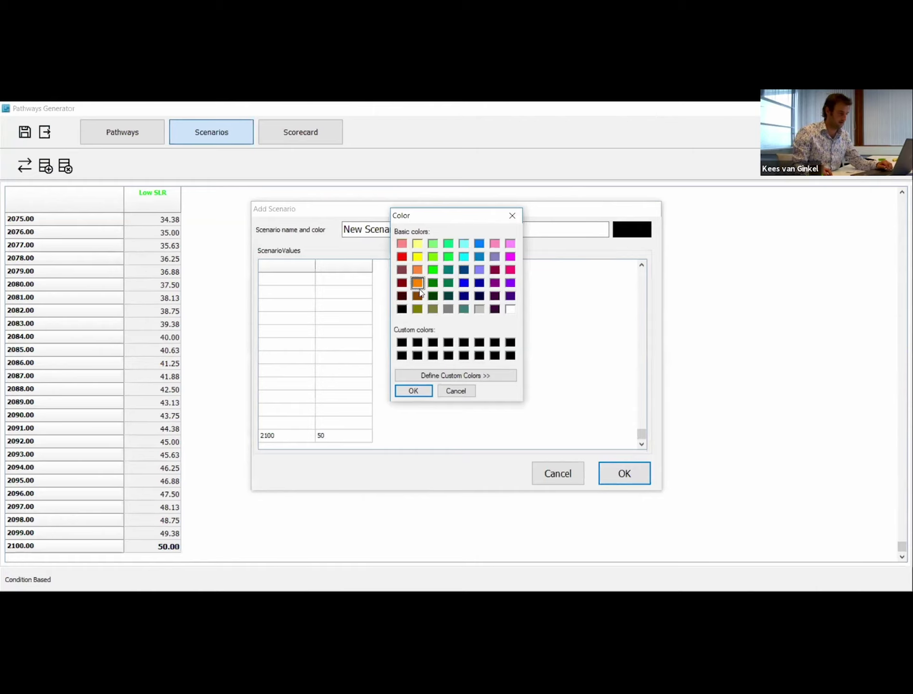
left_click(413, 390)
left_click_drag(410, 231, 339, 229)
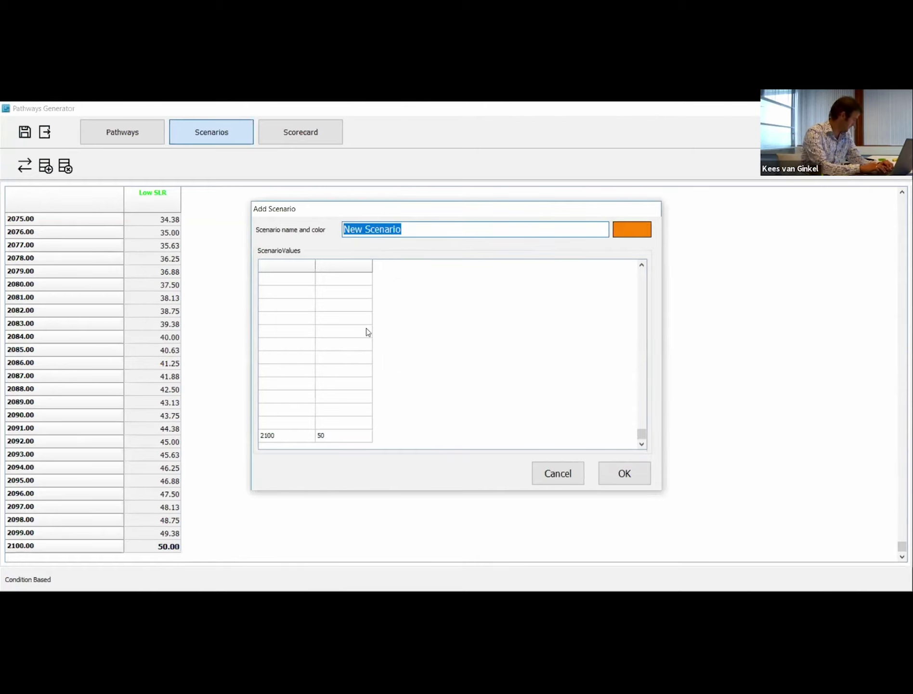
type("MOdera")
key("BackSpace")
key("BackSpace")
key("BackSpace")
key("BackSpace")
key("BackSpace")
type("oderate SR")
key("BackSpace")
type("LR")
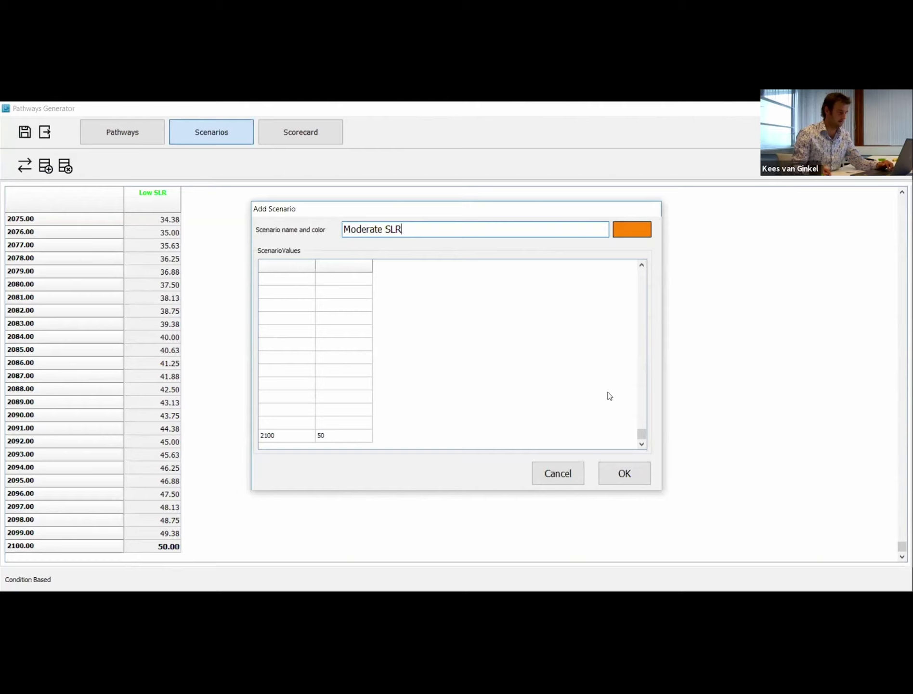
- Set the Moderate SLR scenario's value for 2100 to 150 and add it to the table
left_click(342, 437)
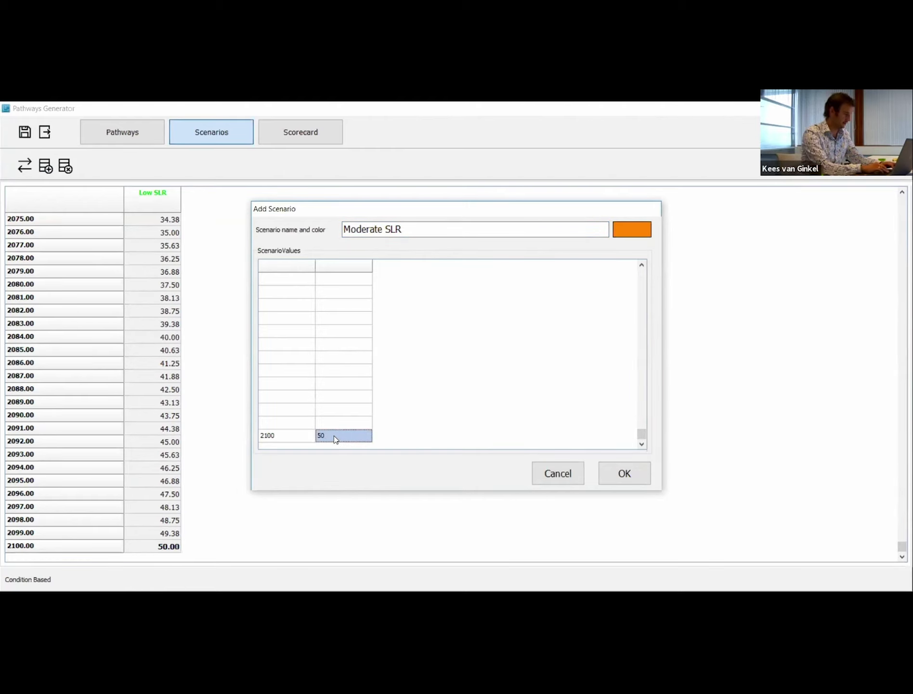
type("150")
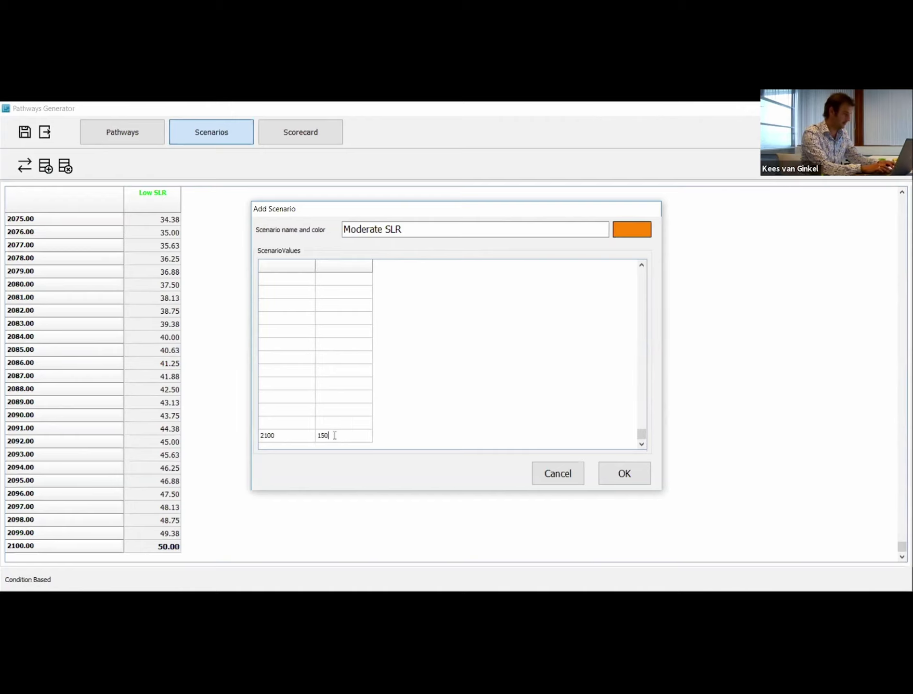
left_click(621, 473)
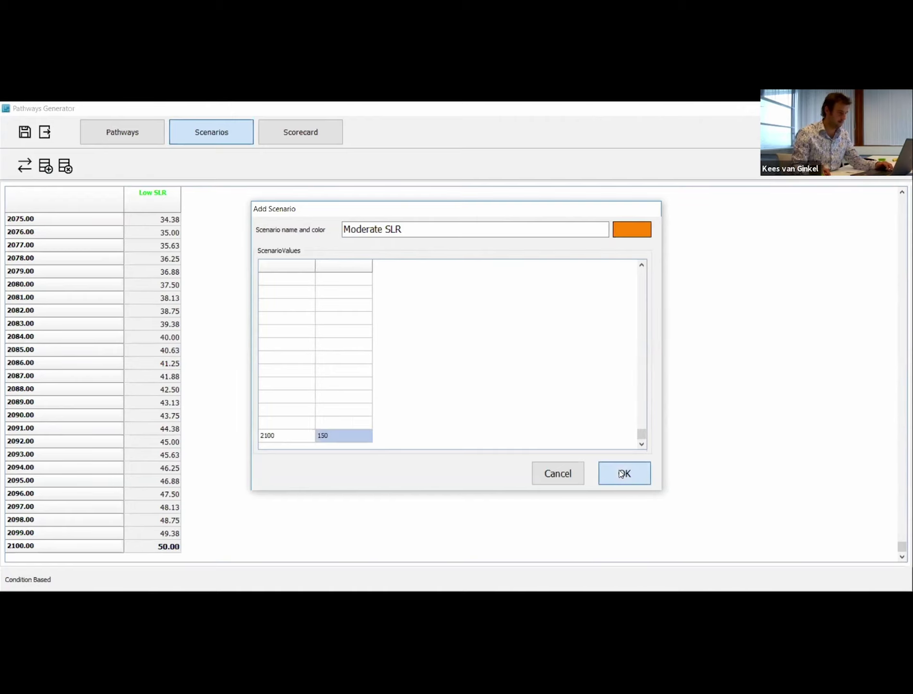
left_click_drag(897, 505, 893, 193)
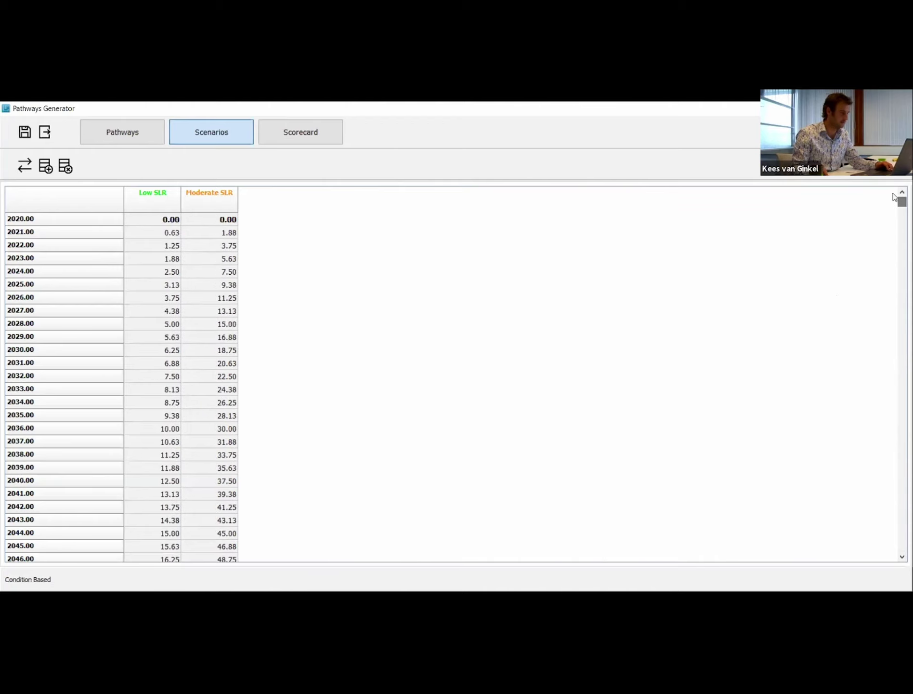
- Start a third scenario named High-end SLR and give it a red colour
left_click(46, 168)
left_click_drag(408, 226, 316, 222)
type("High-end SLR")
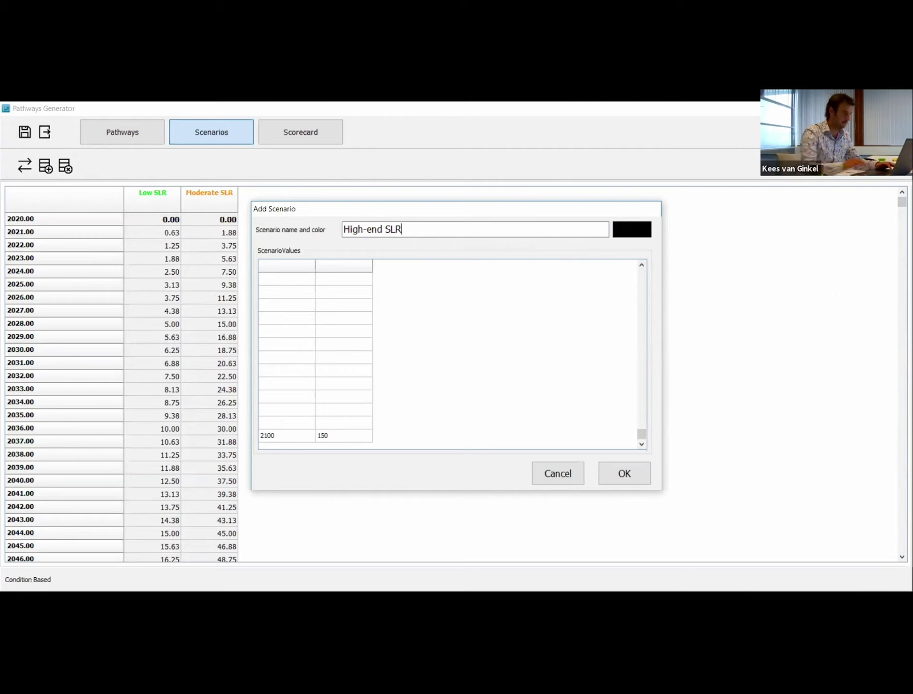
left_click(626, 235)
left_click(403, 257)
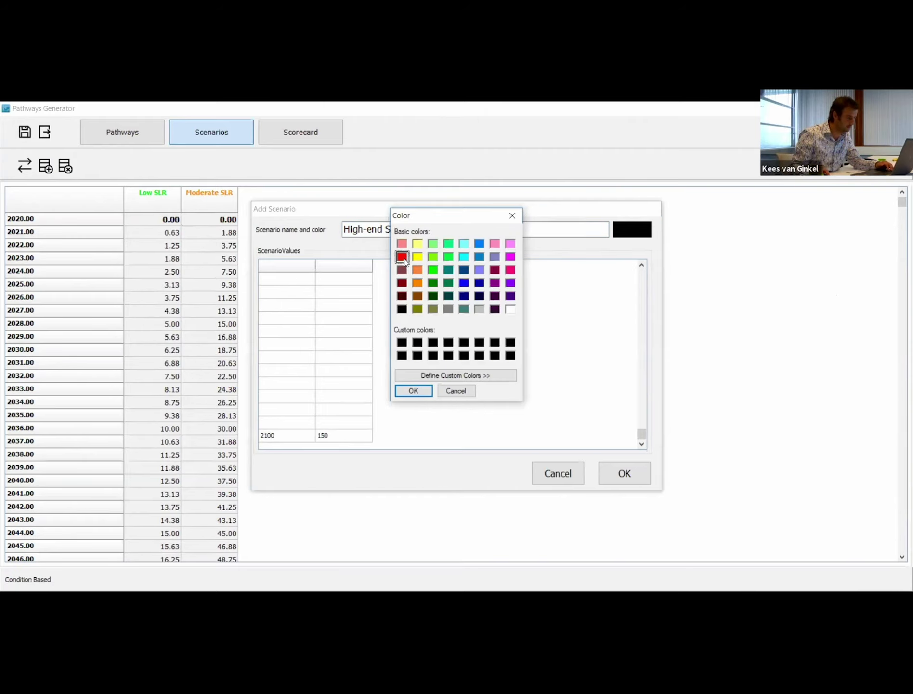
left_click(415, 392)
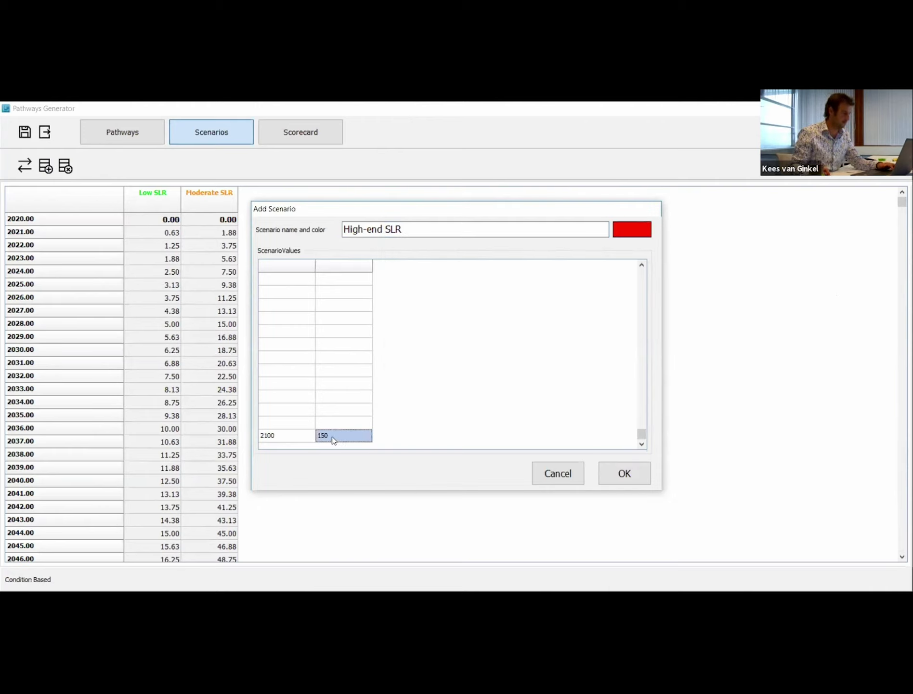
- Set the High-end SLR scenario's value for 2100 to 250, add it and check the table's final years
double_click(332, 437)
type("250")
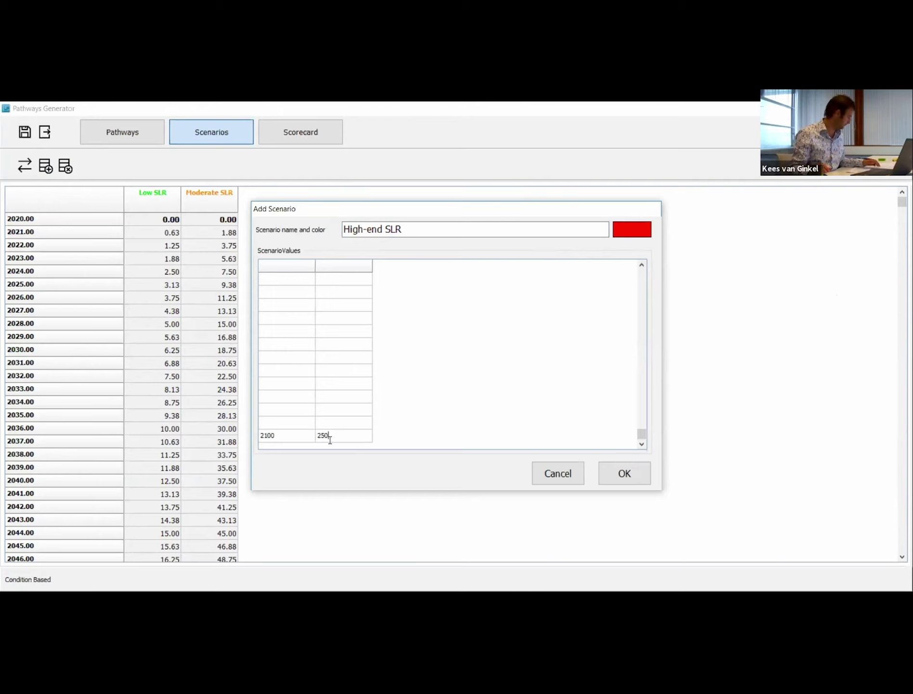
left_click(618, 469)
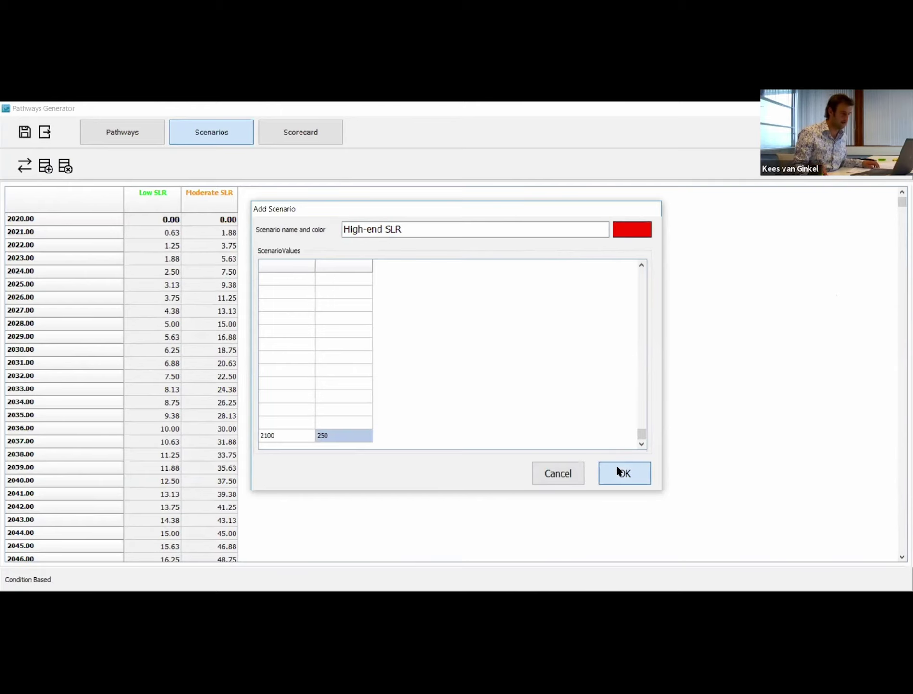
left_click(616, 464)
left_click_drag(897, 266, 898, 546)
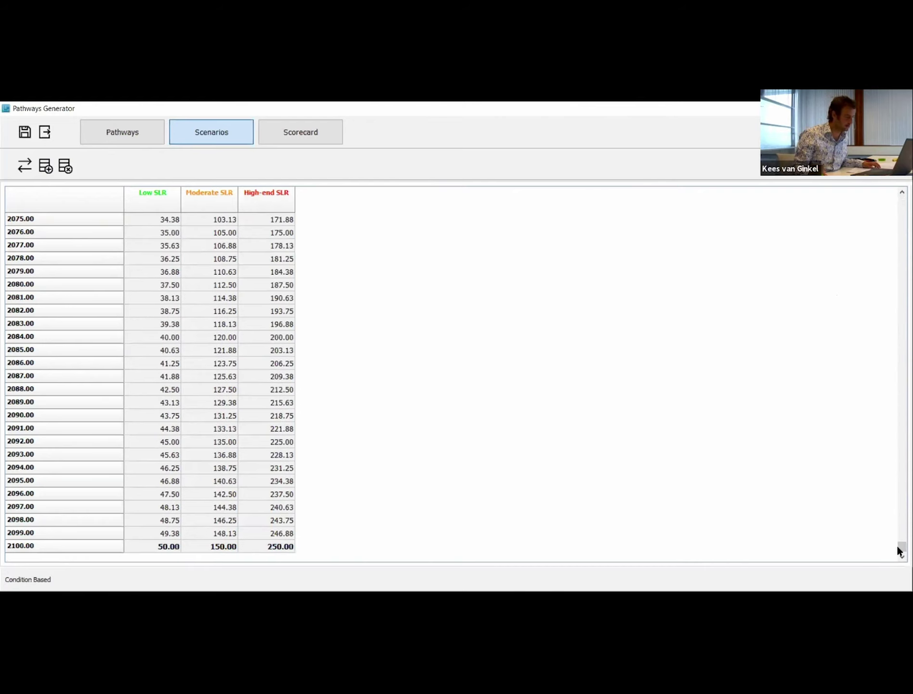
- Return to the pathways map and set its graph height to 700 so that all scenario axes fit
left_click_drag(897, 547, 875, 193)
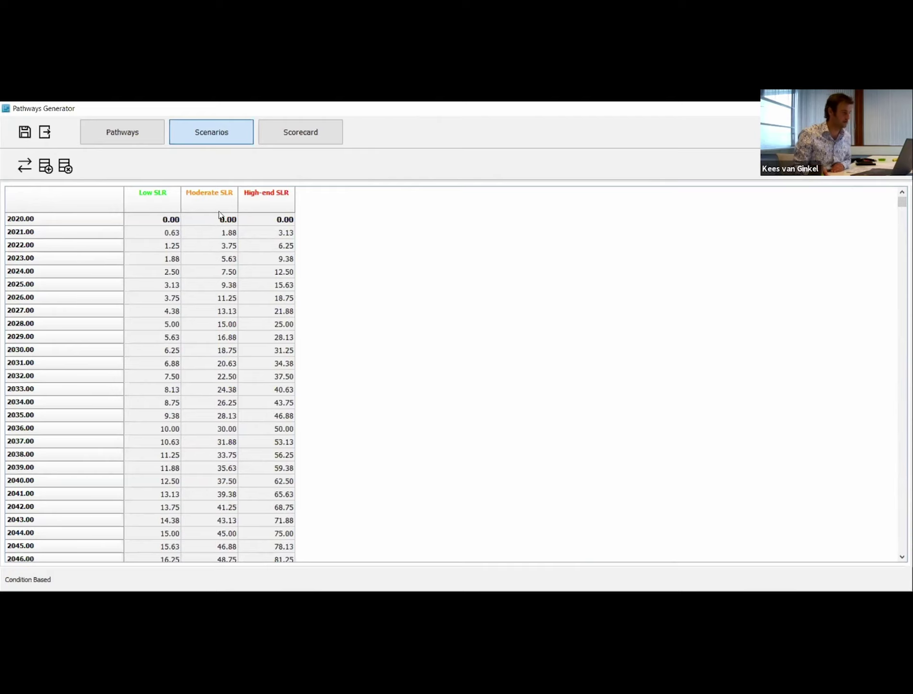
left_click(128, 133)
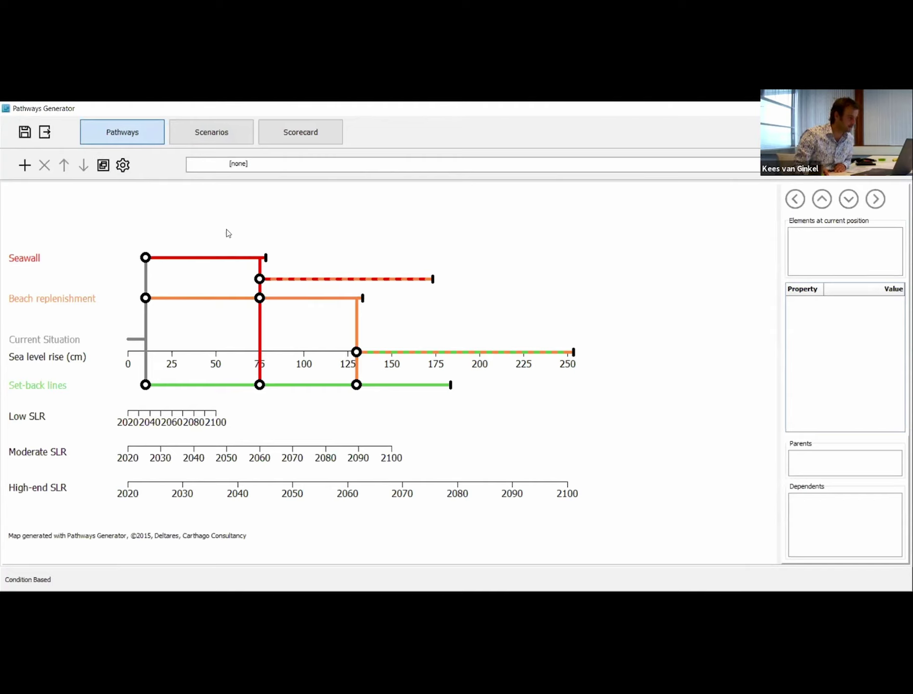
left_click(127, 166)
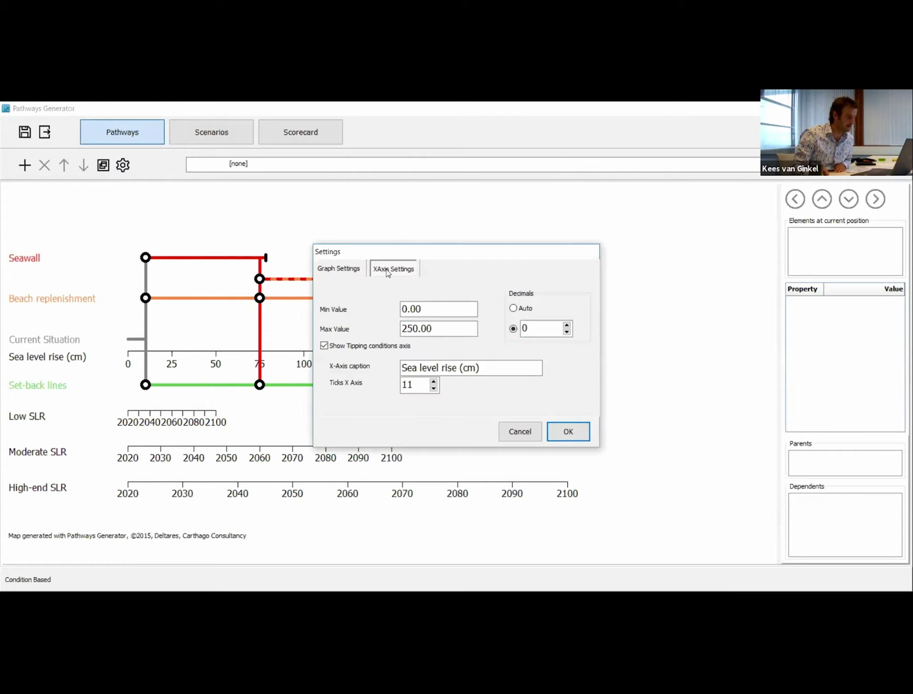
left_click(353, 269)
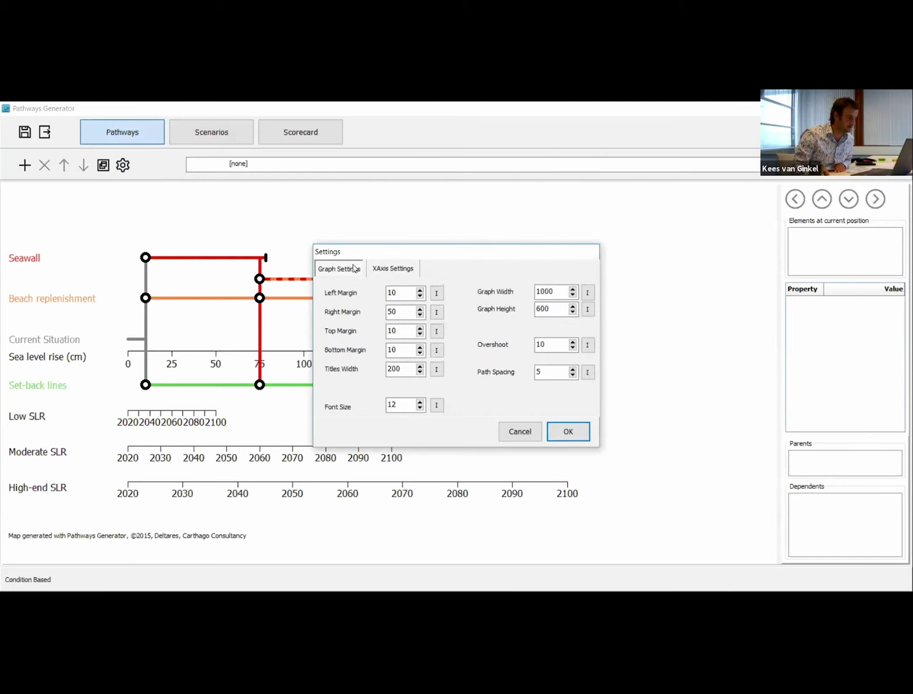
left_click(550, 314)
double_click(551, 313)
type("7")
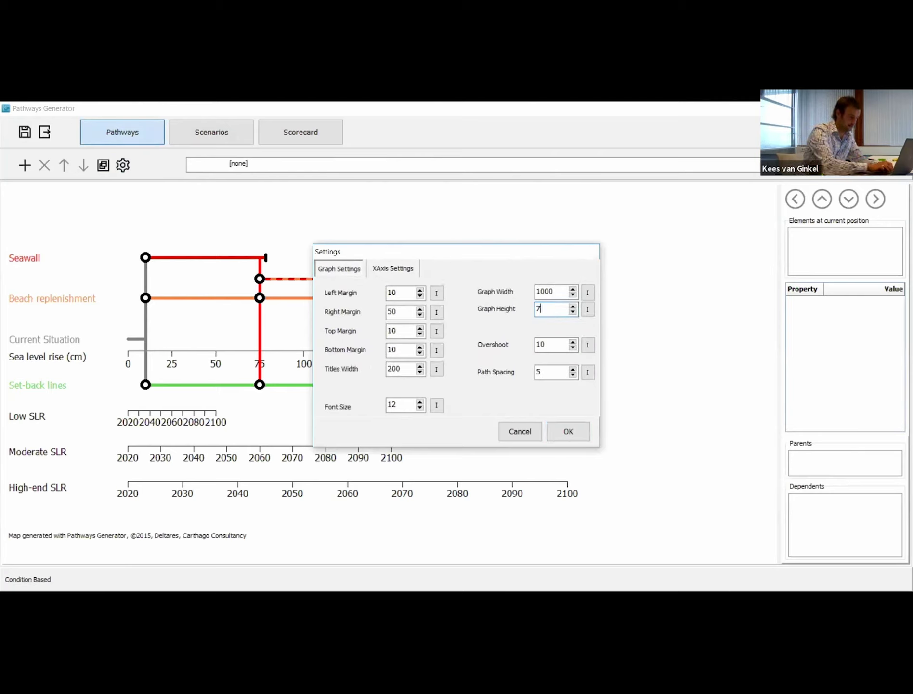
type("00")
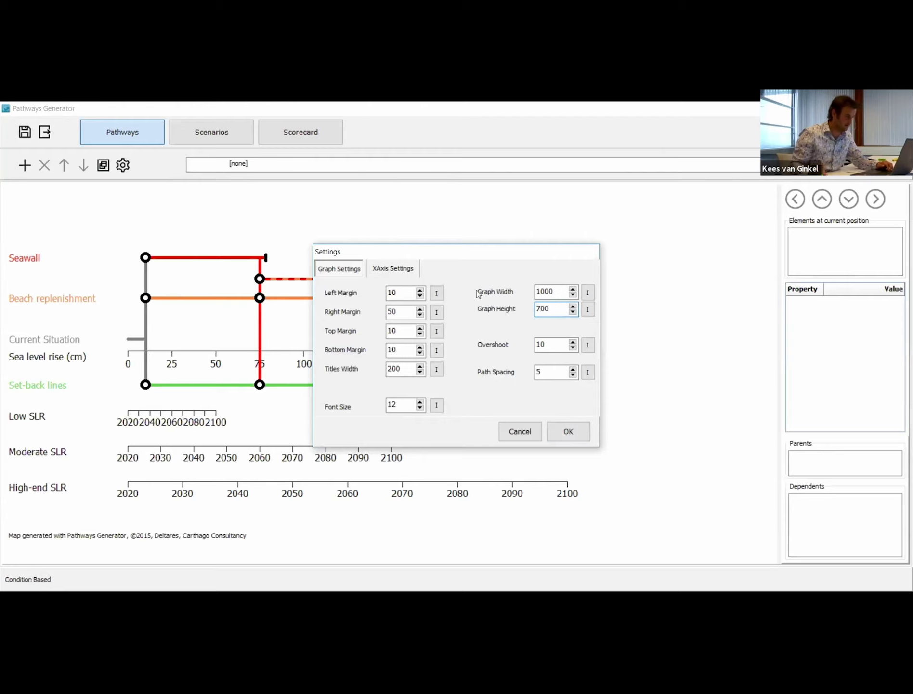
left_click(568, 432)
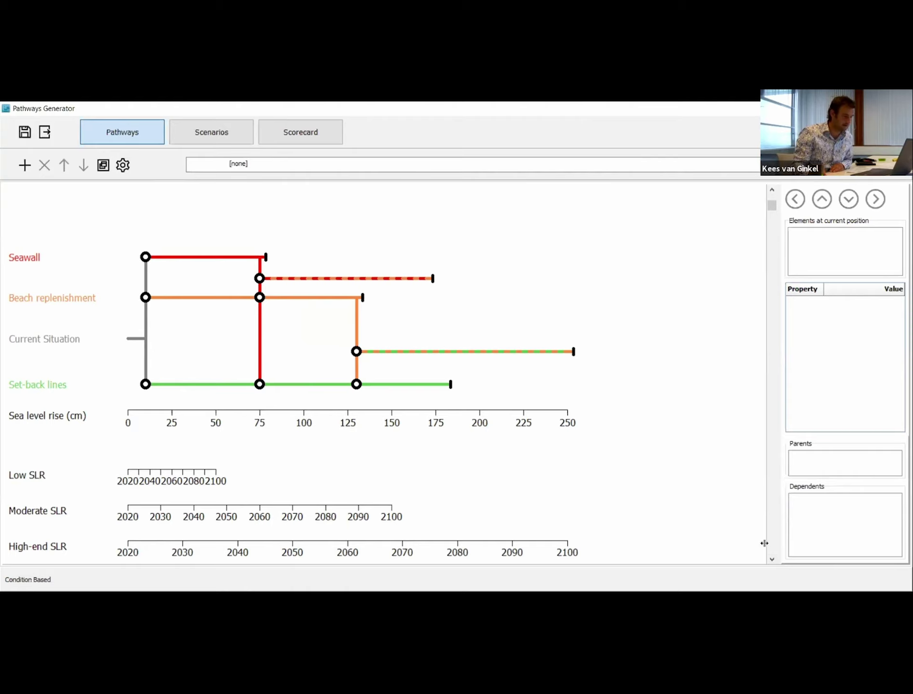
left_click(773, 560)
left_click(773, 559)
left_click(773, 560)
left_click(773, 560)
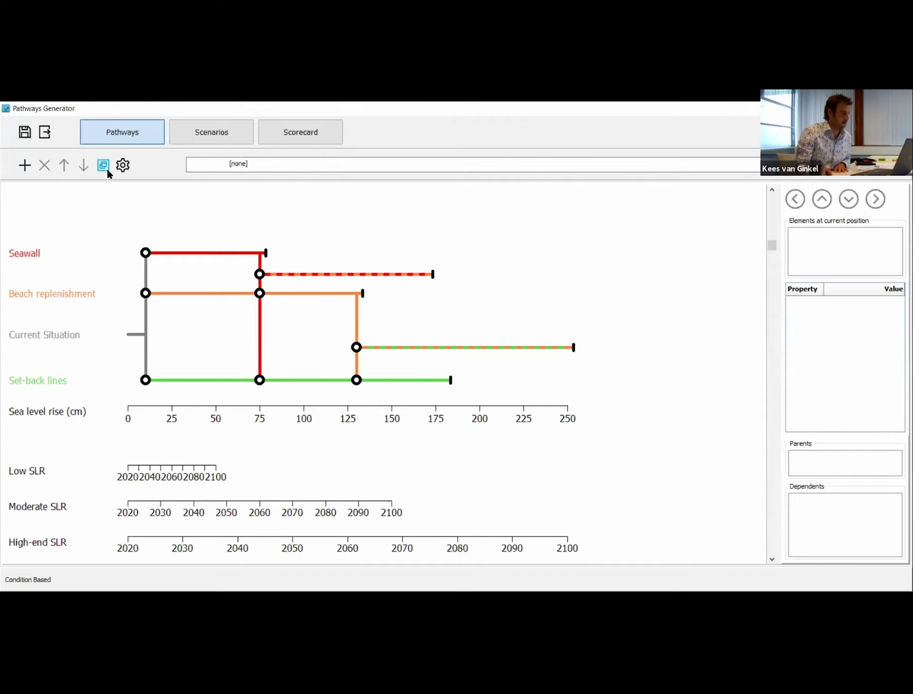
- Open the scorecard of actions and pathways
left_click(295, 138)
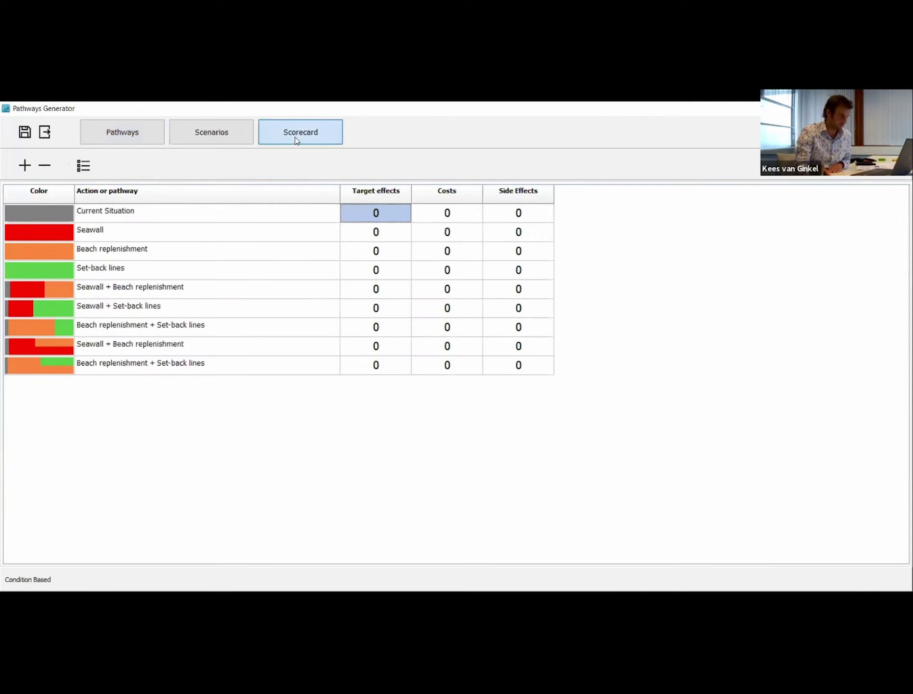
left_click(24, 167)
left_click(25, 167)
left_click(45, 165)
left_click(45, 165)
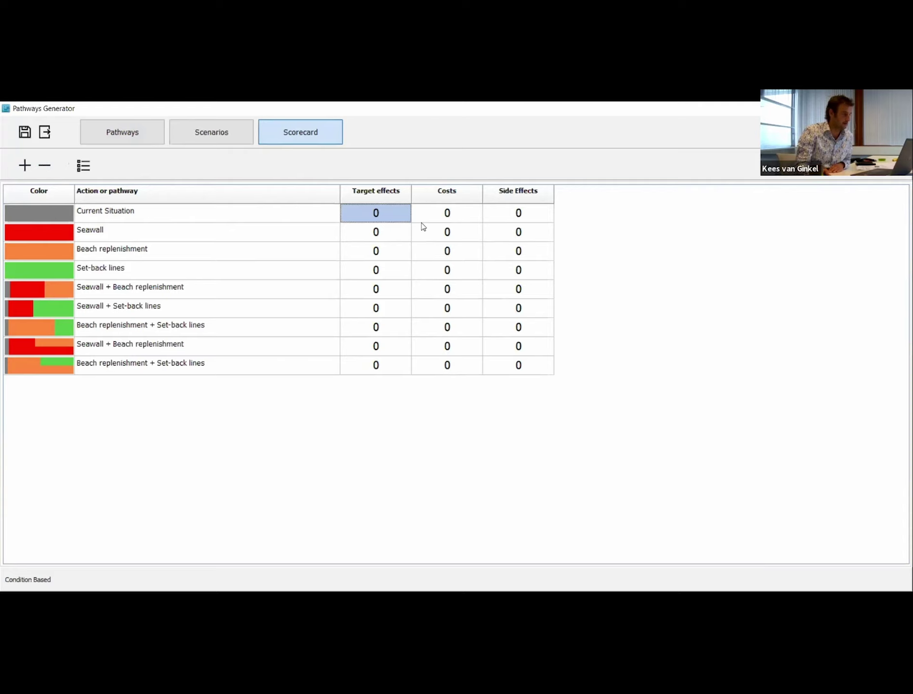
left_click(458, 218)
left_click(447, 271)
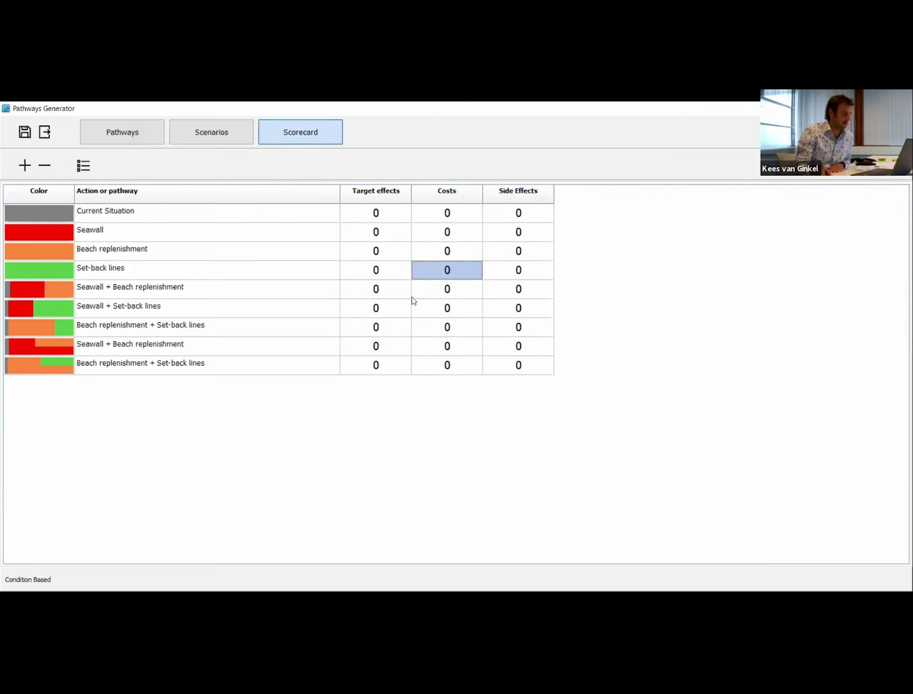
- Rate the Seawall action +++ for costs and ---- for side effects in the scorecard
left_click(441, 232)
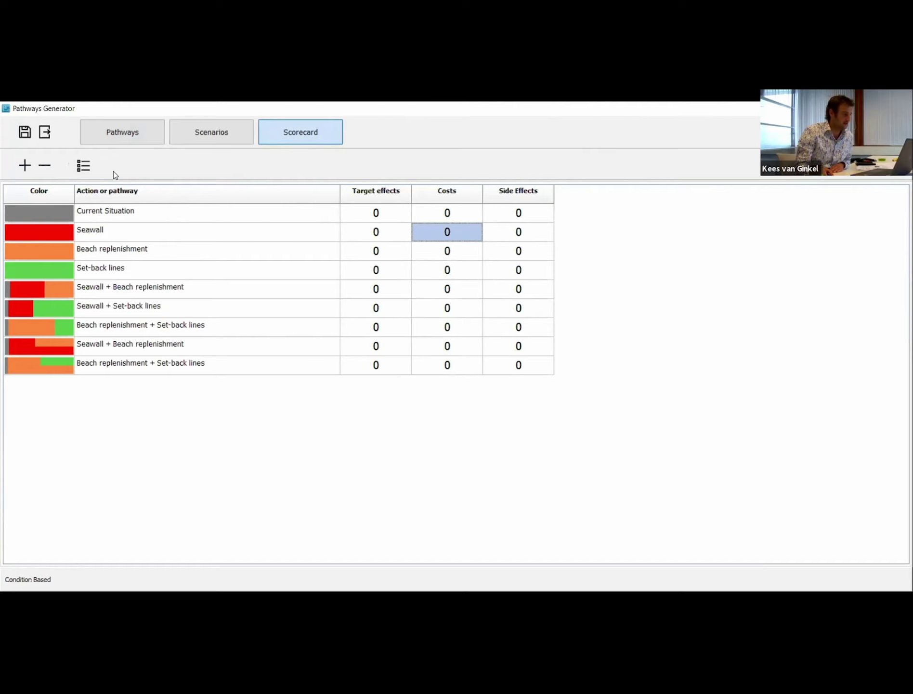
left_click(25, 166)
left_click(25, 166)
left_click(25, 166)
left_click(505, 232)
left_click(50, 166)
left_click(50, 166)
left_click(50, 165)
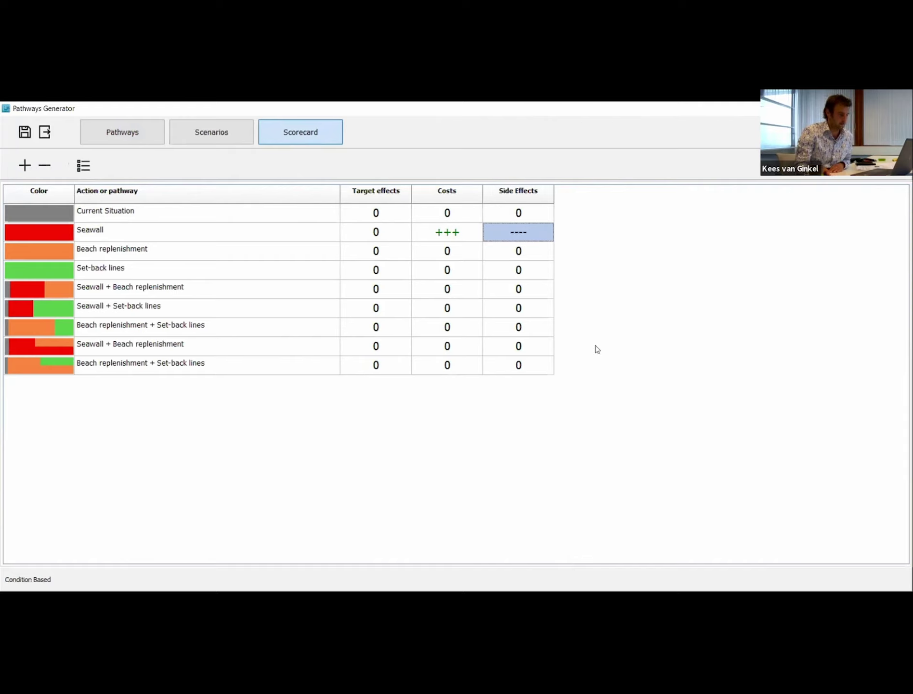
left_click(551, 324)
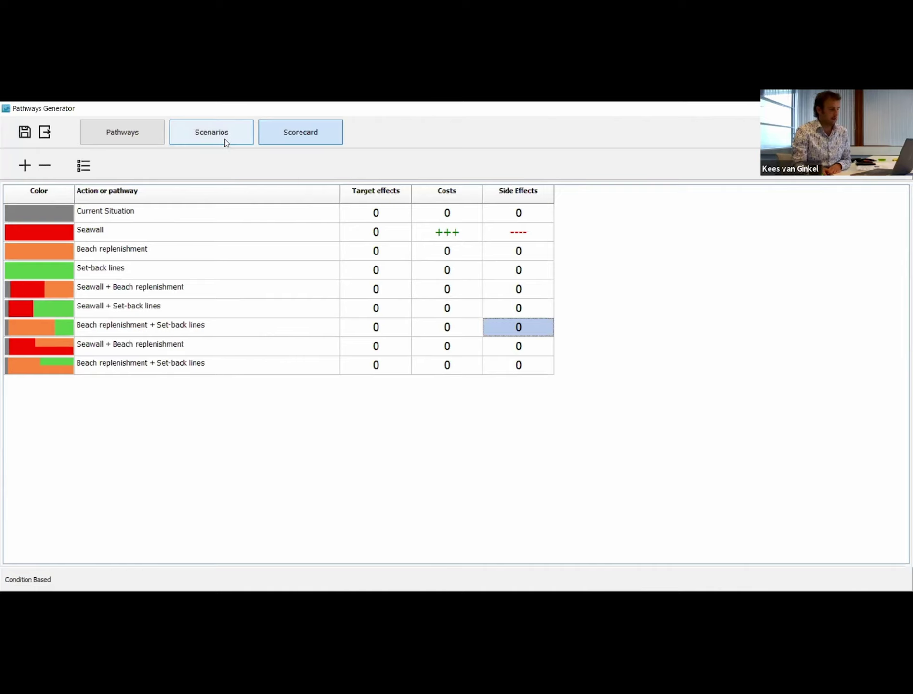
- Return to the pathways map and check the file types available for exporting its graphic, without saving anything
left_click(155, 132)
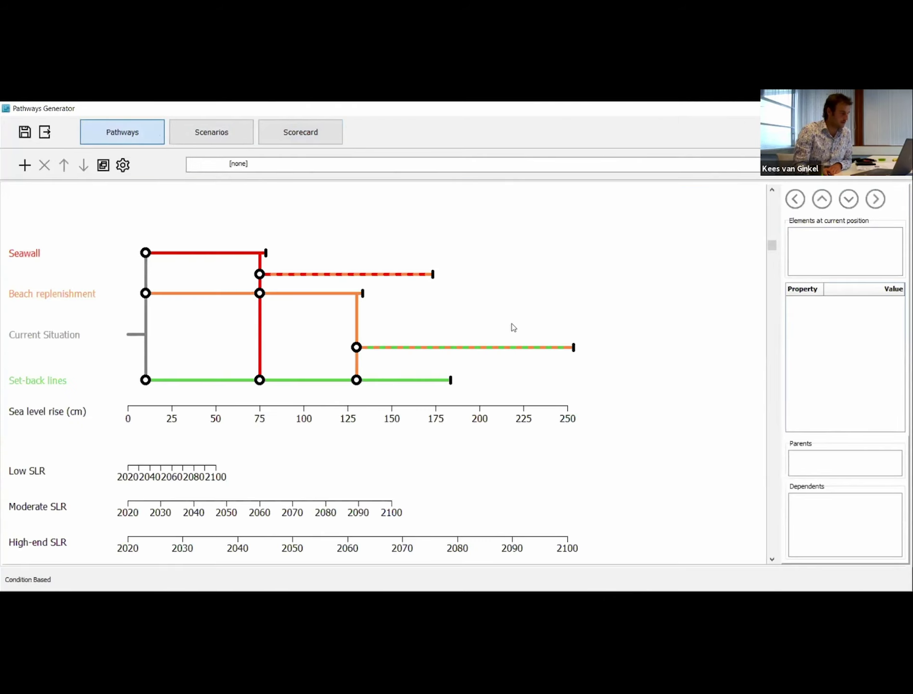
left_click_drag(772, 247, 772, 239)
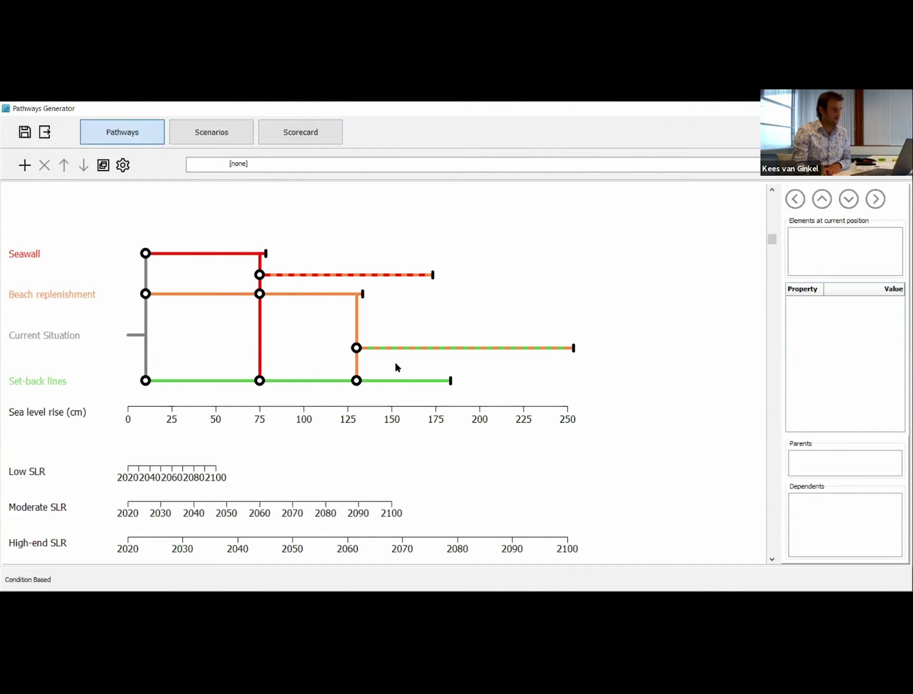
left_click(45, 132)
left_click(402, 393)
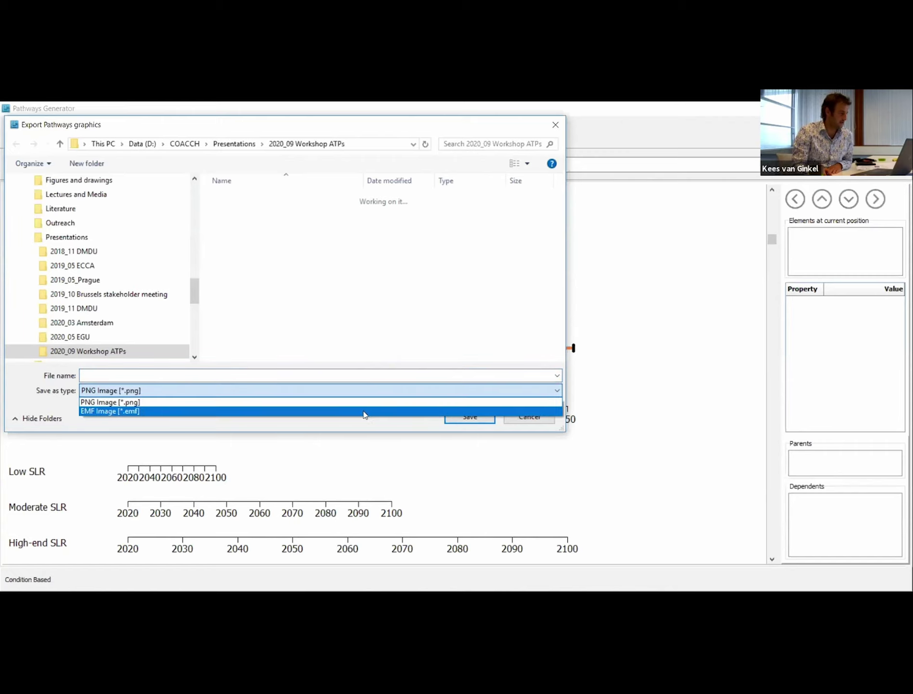
left_click(172, 423)
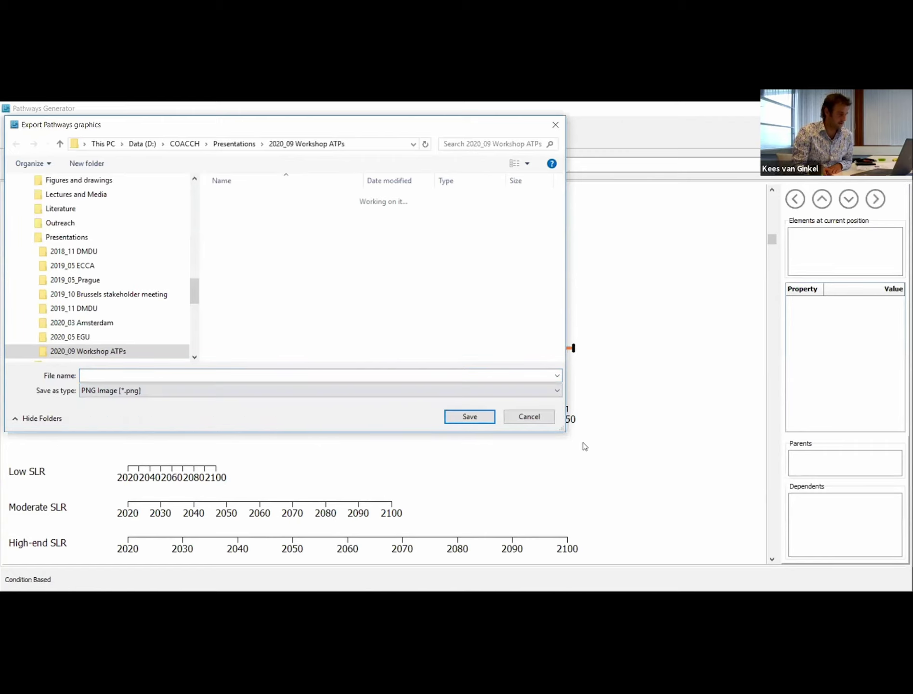
left_click(535, 418)
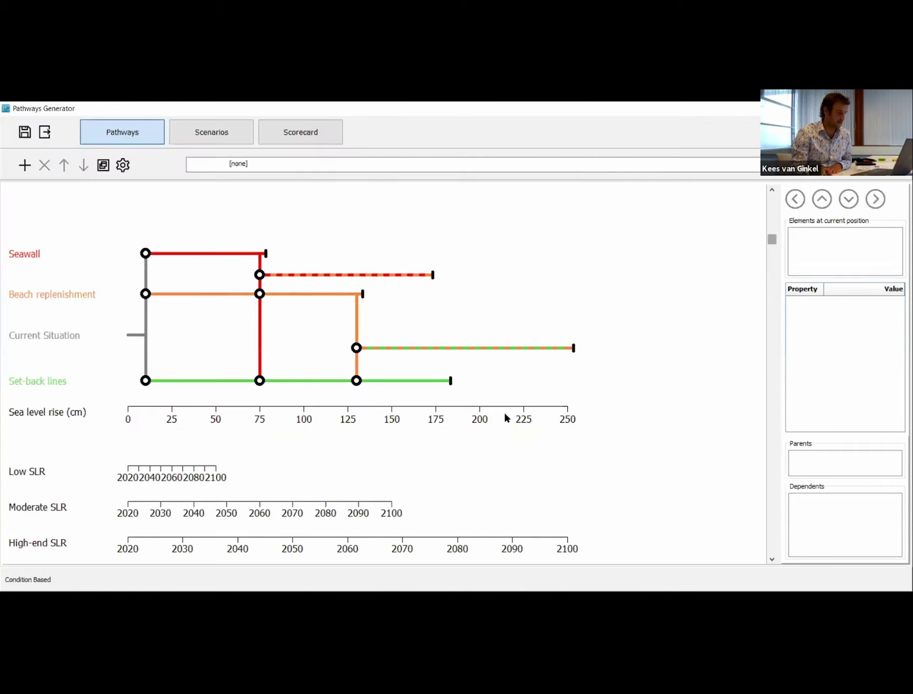
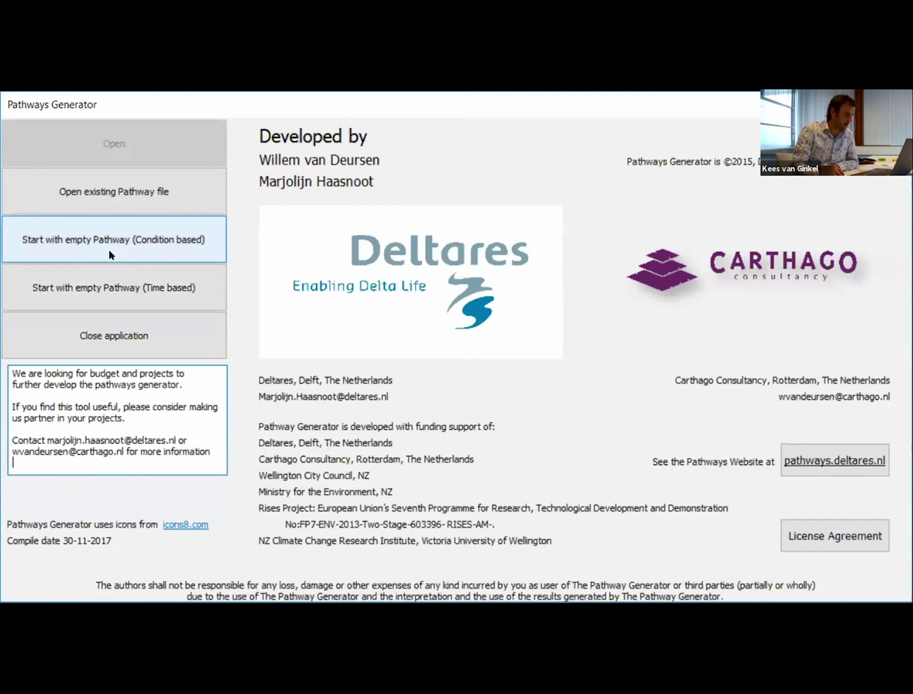
- Start a new empty condition-based pathway and look through its combined, table-only and map-only views
left_click(193, 246)
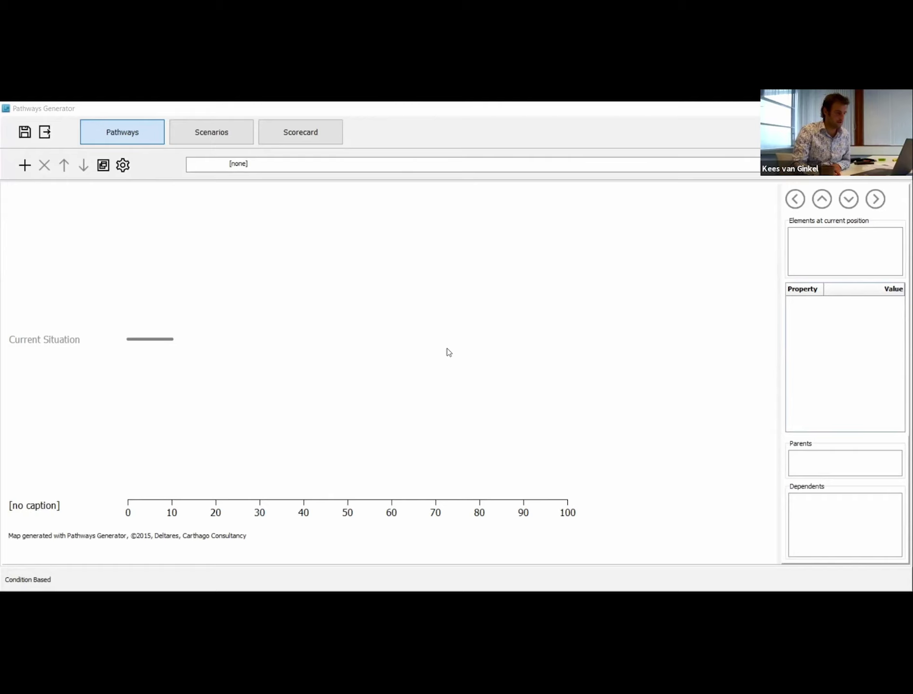
left_click(227, 243)
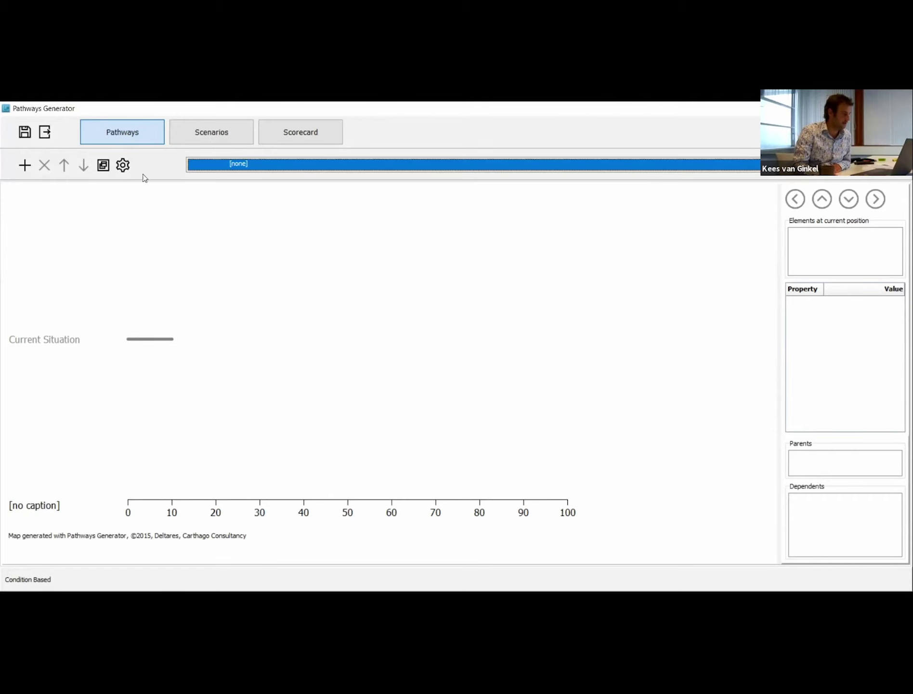
left_click(103, 165)
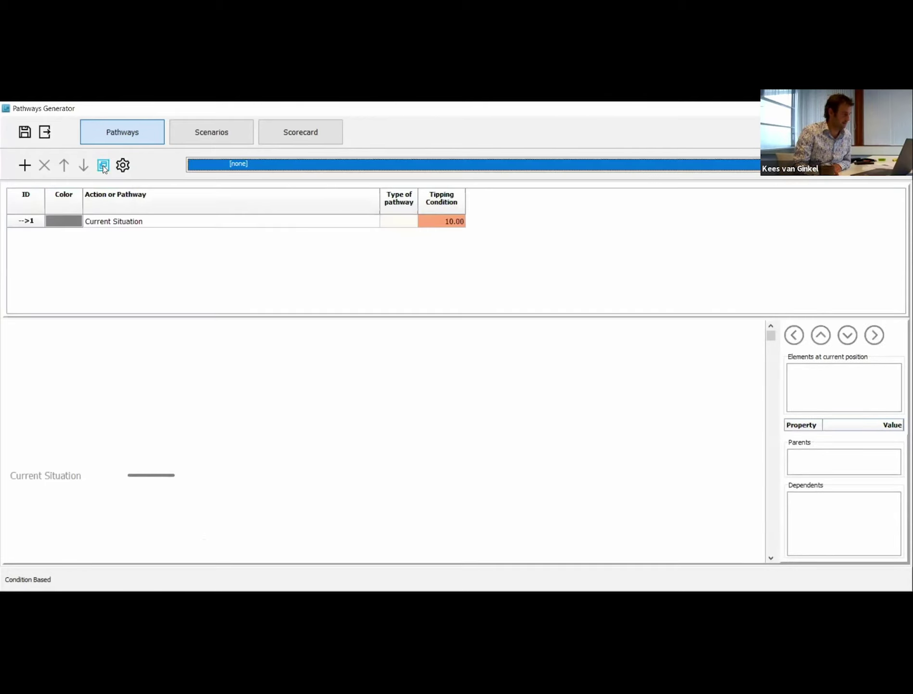
left_click(103, 166)
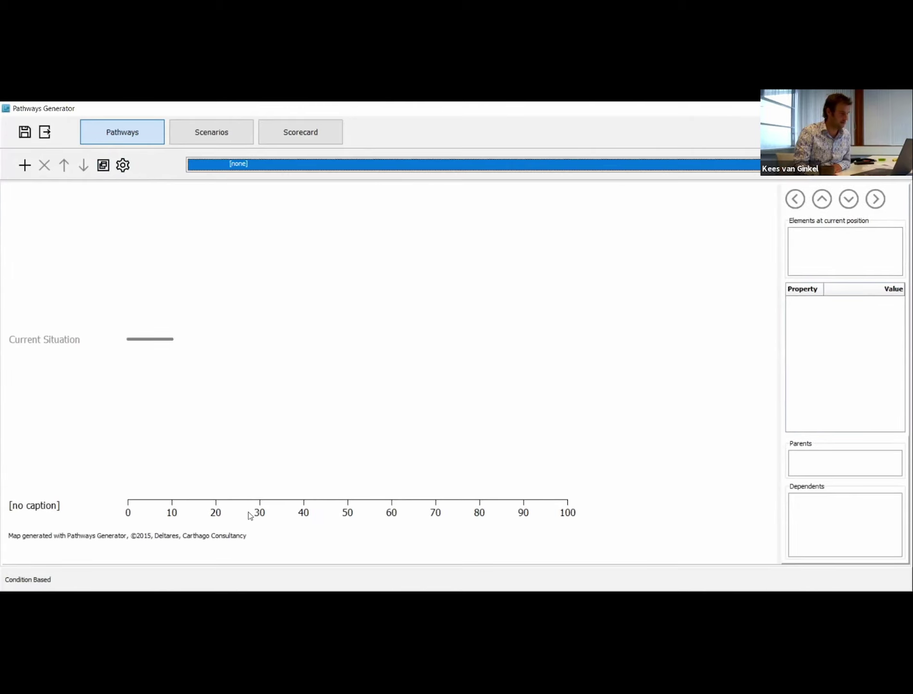
left_click(104, 164)
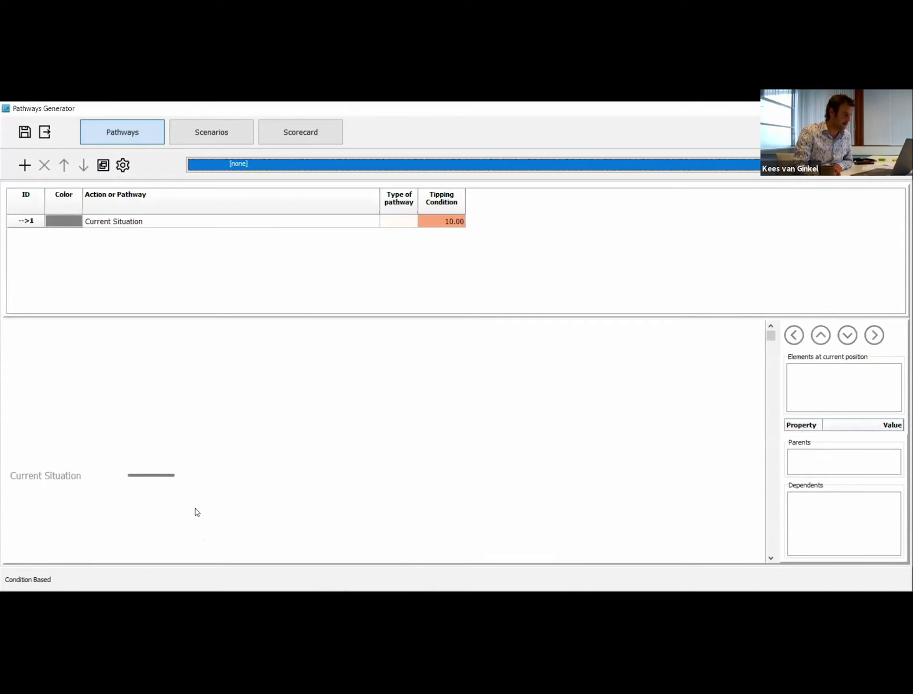
left_click(103, 166)
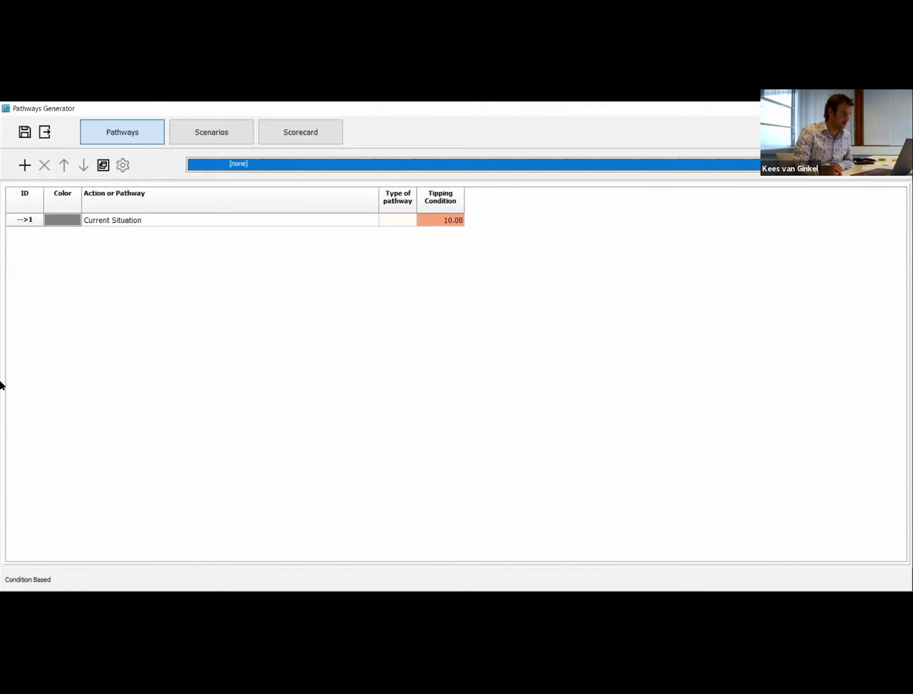
left_click(104, 166)
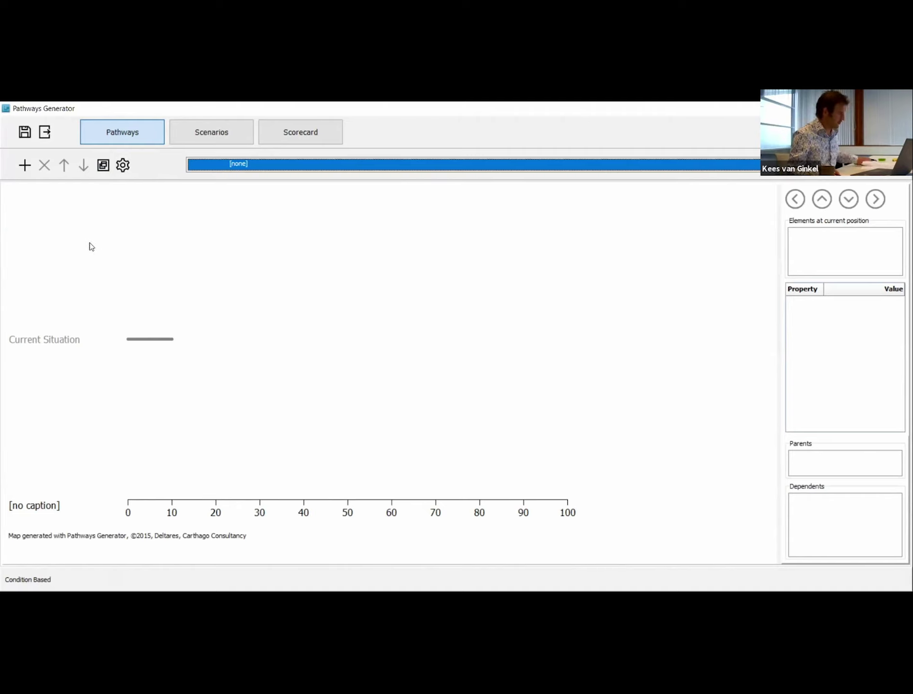
- Set the X axis maximum to 250 and its caption to "Sea level rice (cm)"
left_click(125, 173)
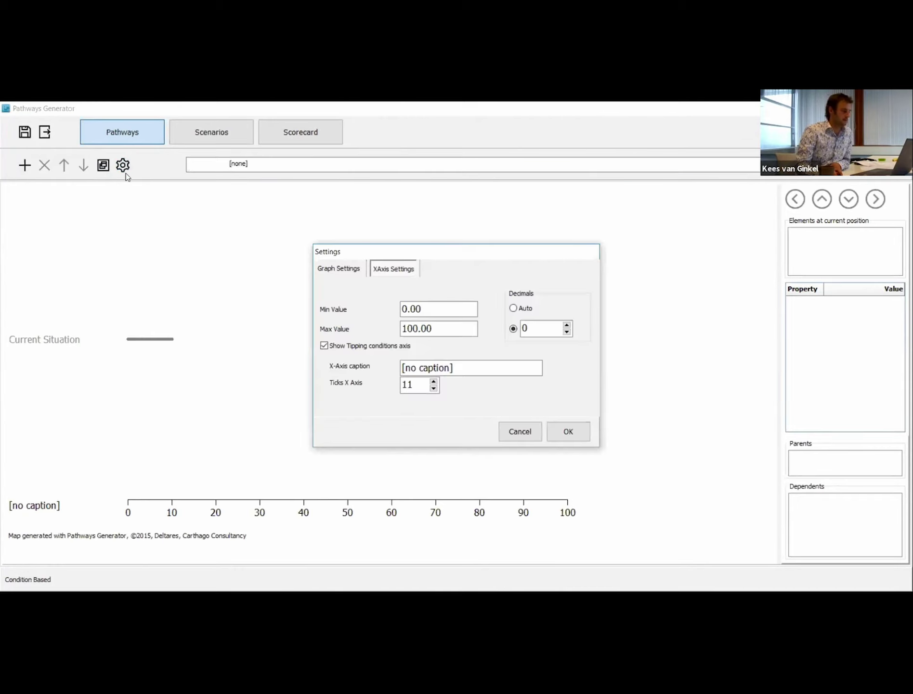
left_click_drag(403, 329, 453, 334)
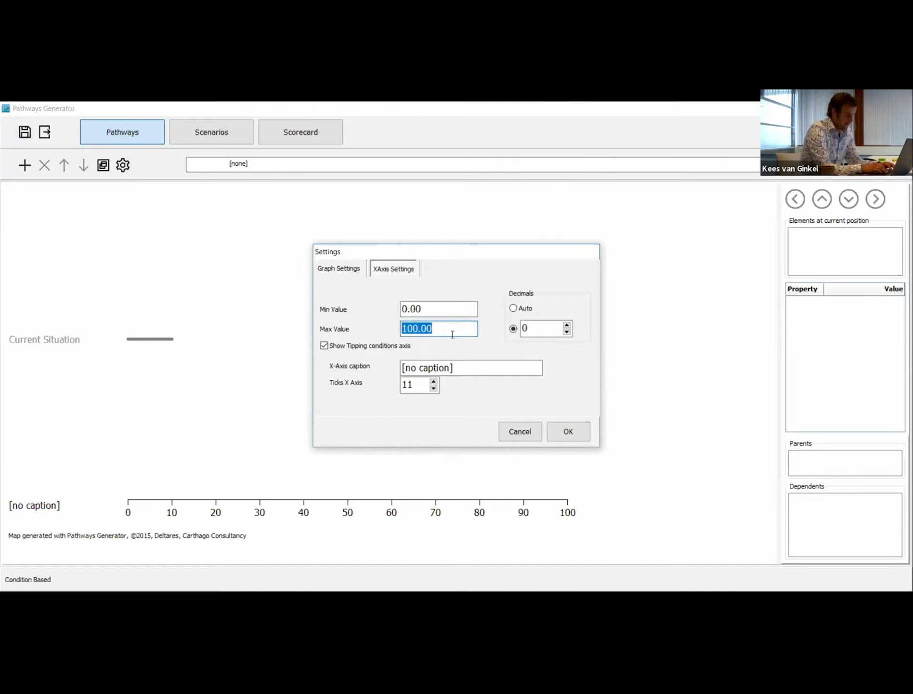
type("2509")
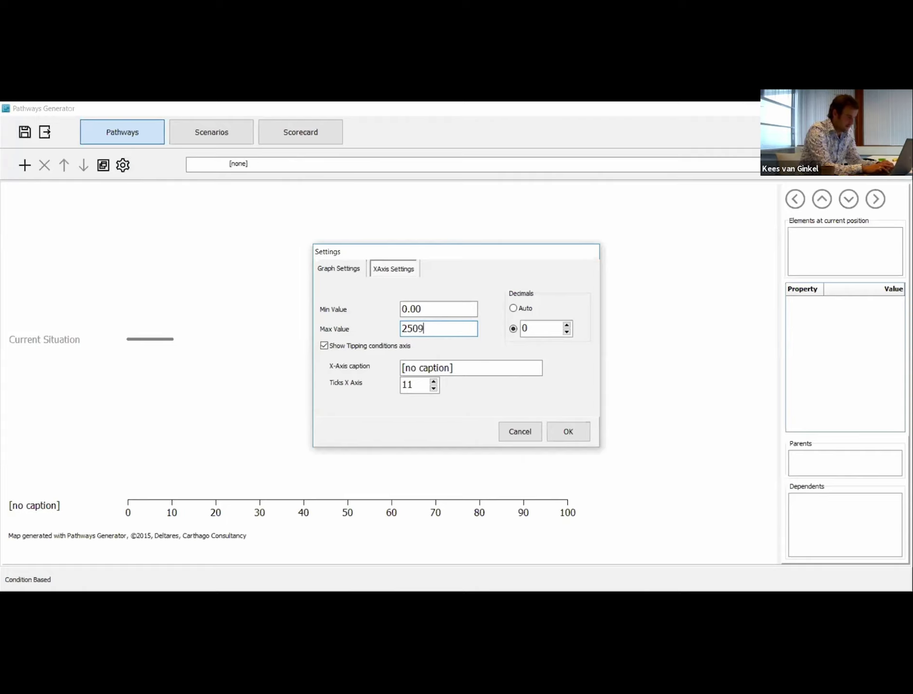
key("BackSpace")
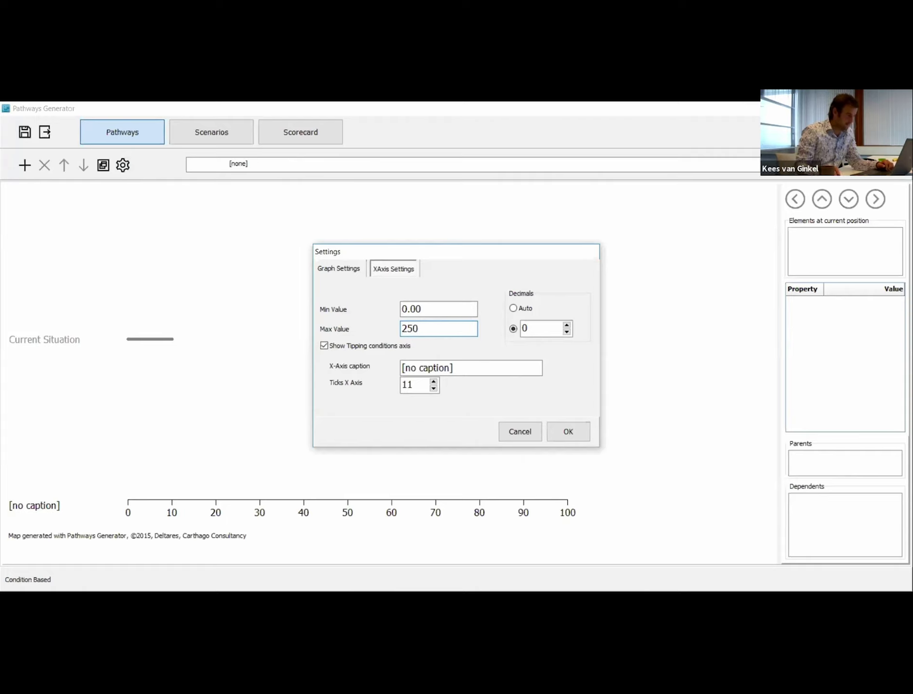
left_click(485, 367)
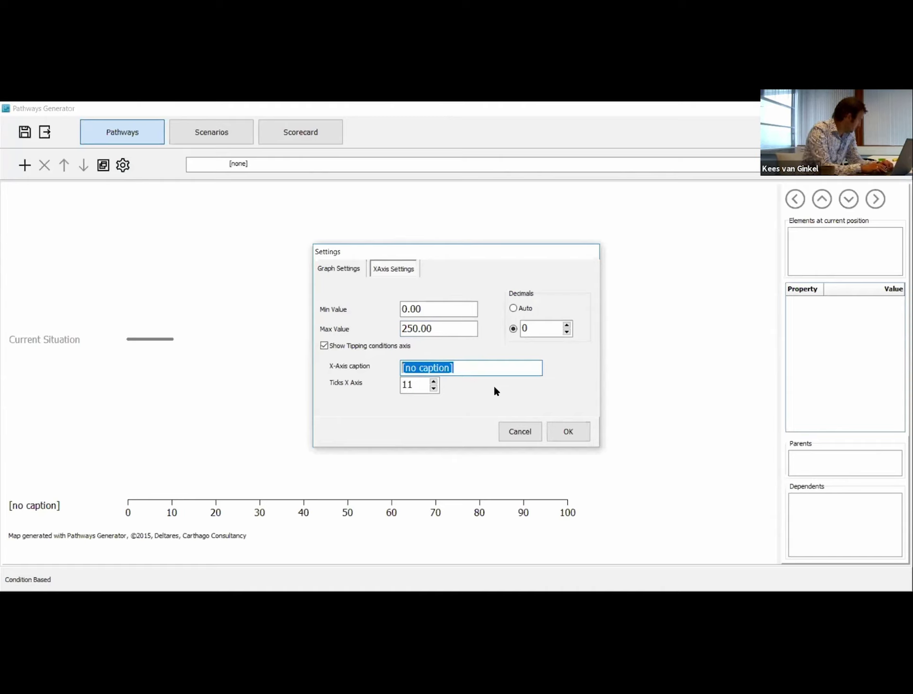
type("Sea l")
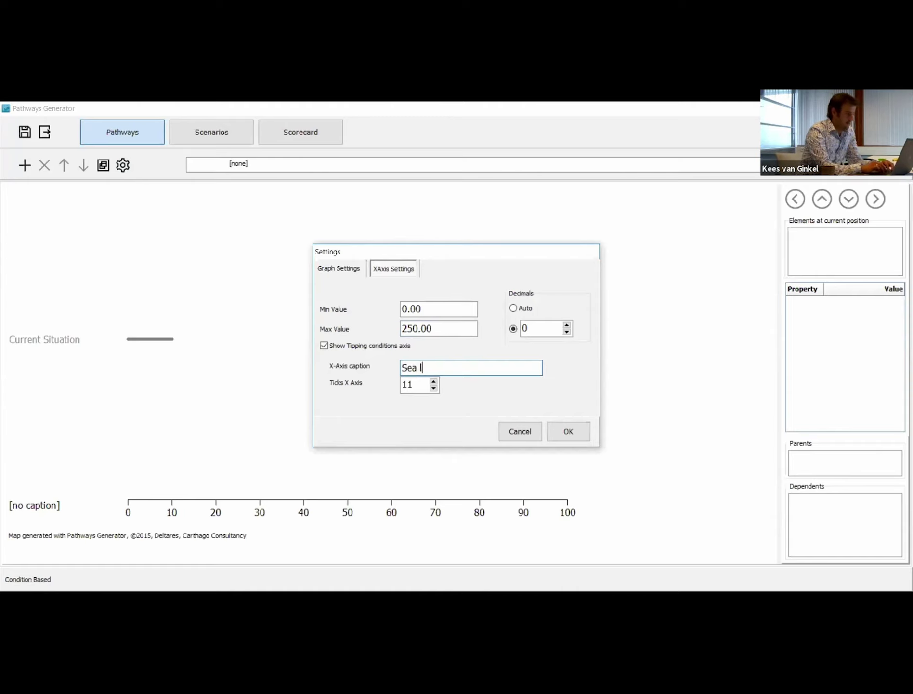
type("evel rice (c")
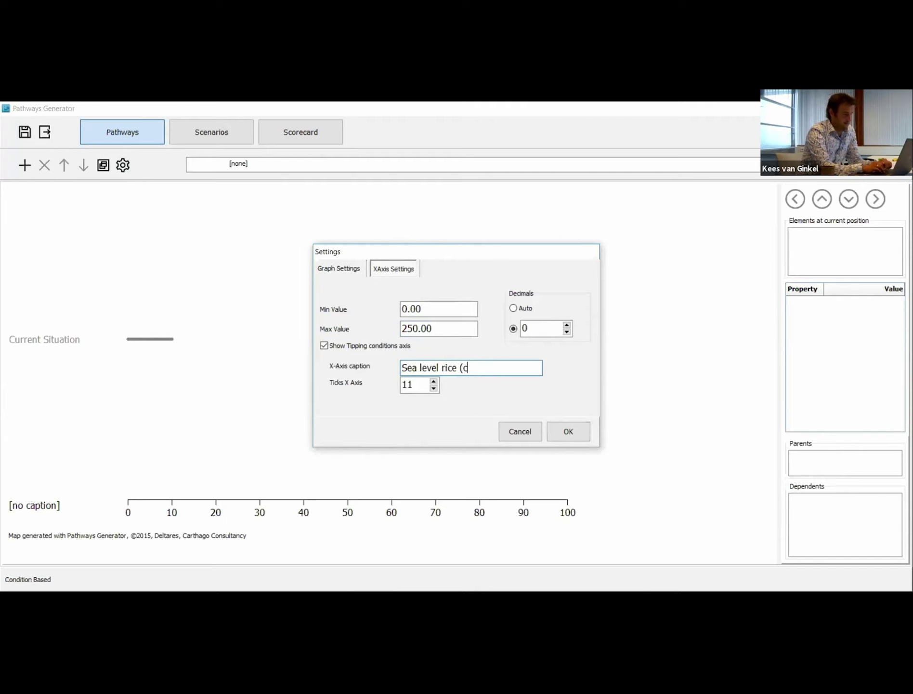
type("m)")
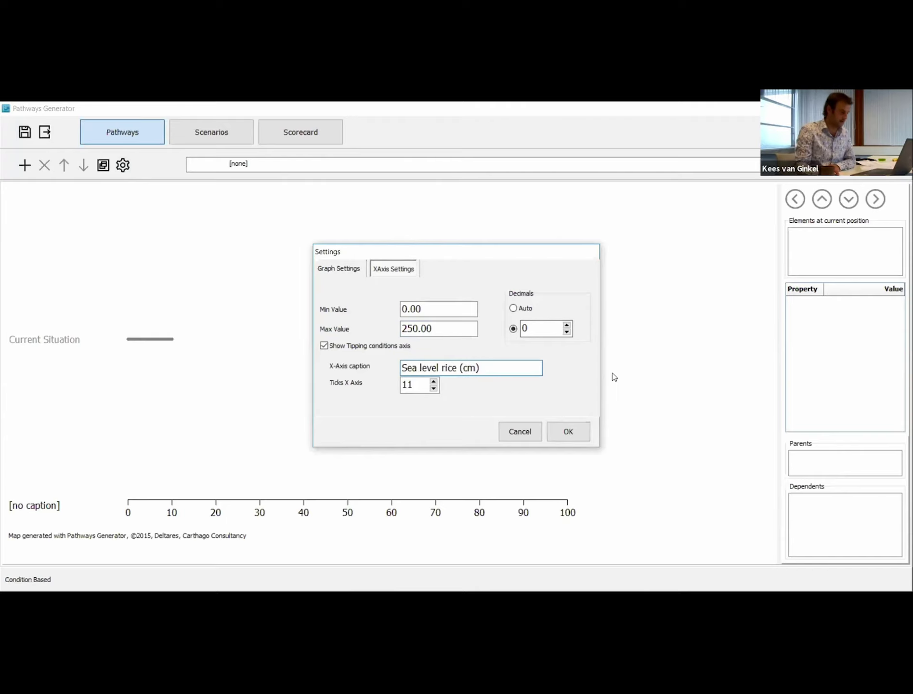
left_click(569, 431)
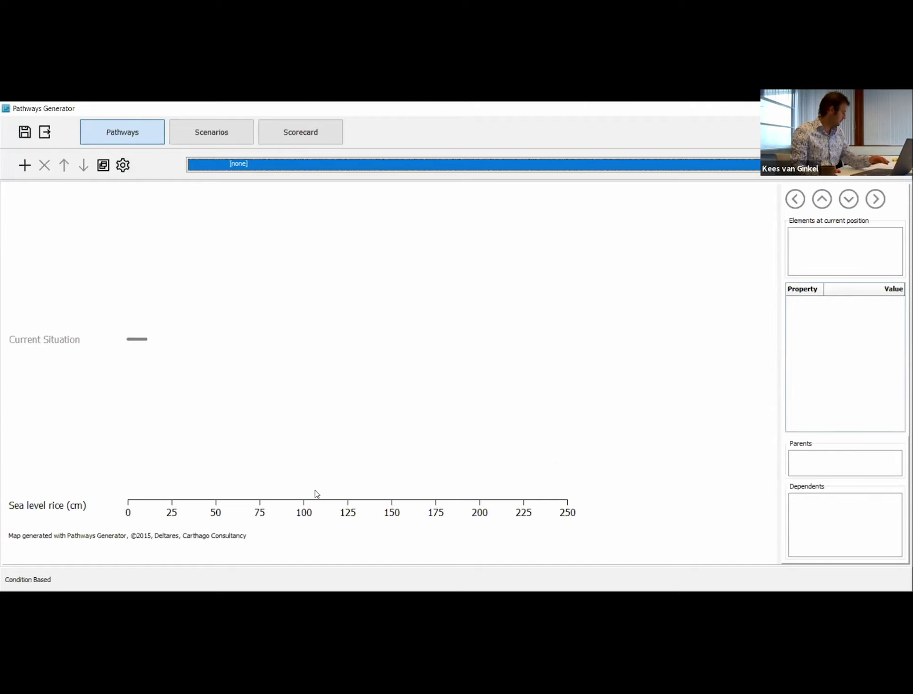
- Start a new action named Seawall and give it a red colour
left_click(30, 170)
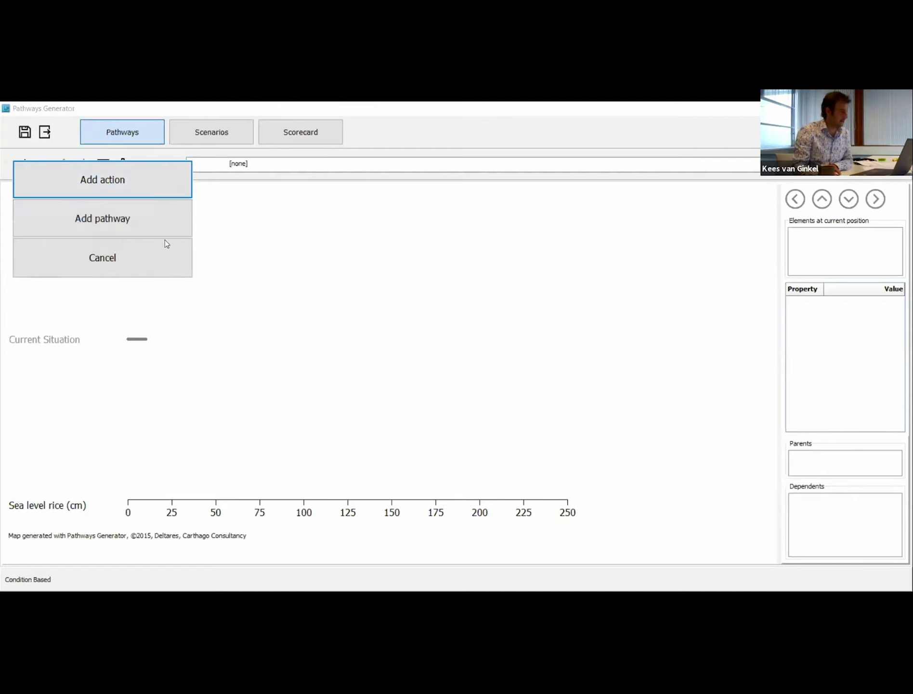
left_click(103, 257)
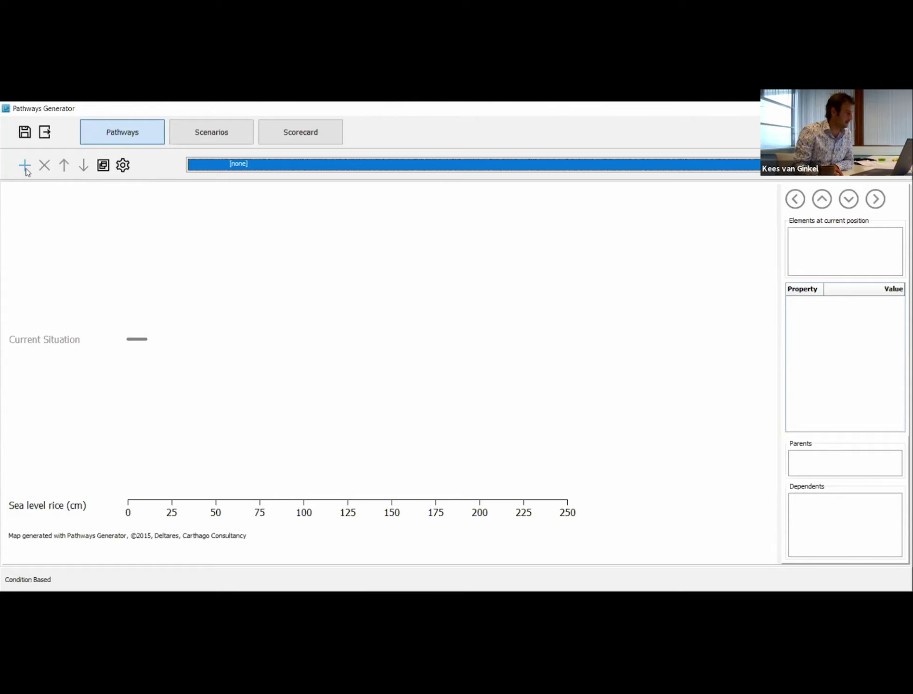
left_click(25, 166)
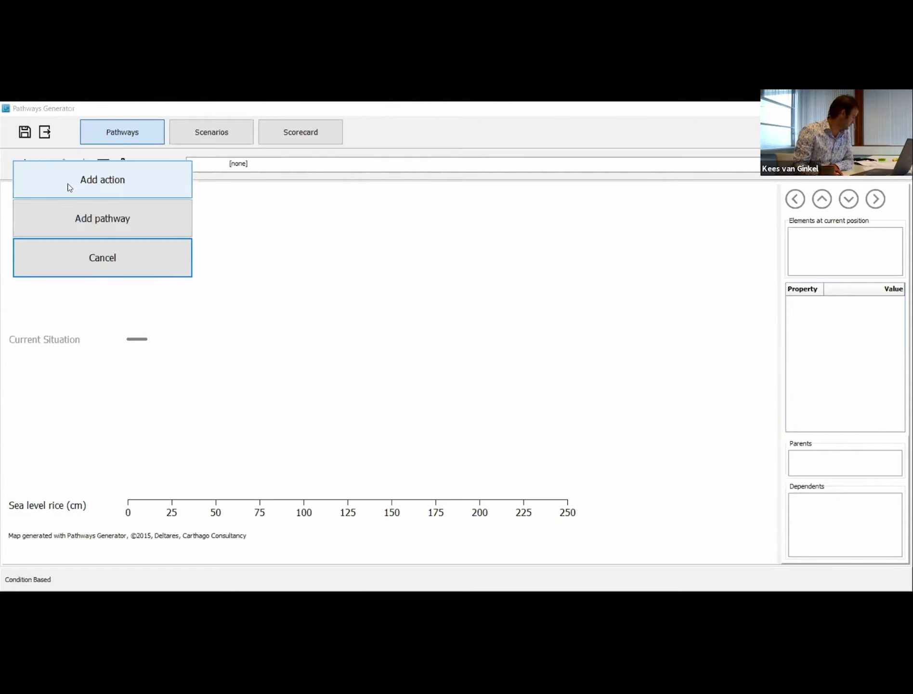
left_click(70, 187)
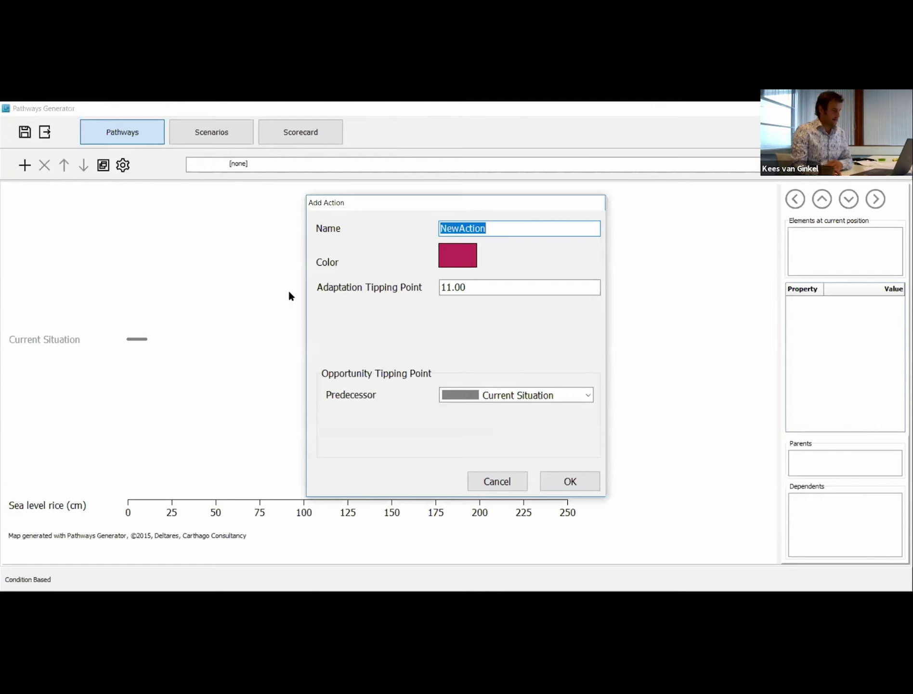
type("Seawall")
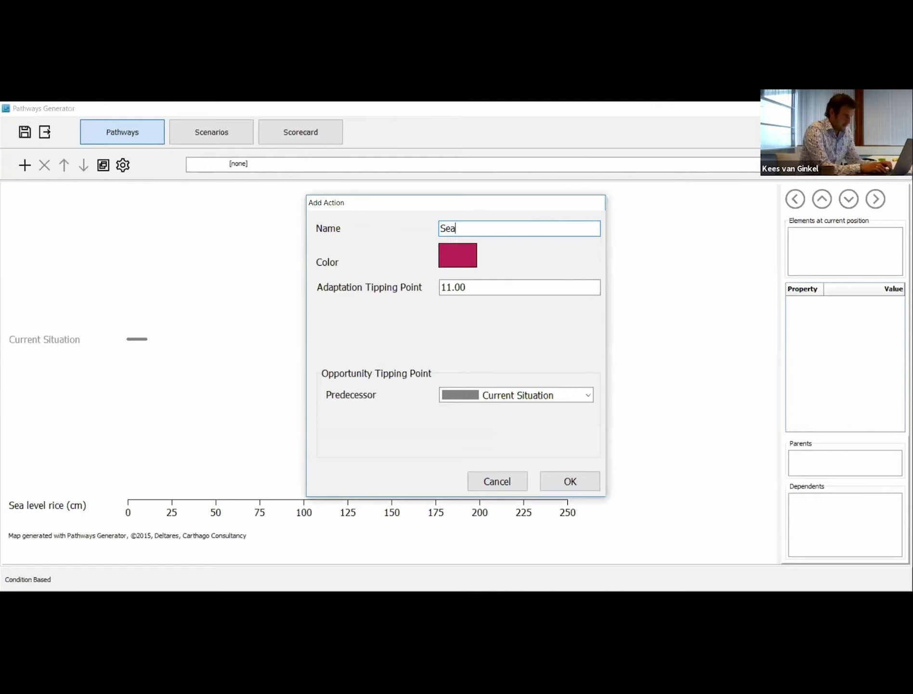
left_click(461, 257)
left_click(407, 391)
- Add Seawall with an adaptation tipping point of 75 after Current Situation and lower its line to a Y coordinate of about 102
mouse_move(452, 288)
left_mouse_down()
mouse_move(440, 287)
mouse_move(467, 288)
left_mouse_up()
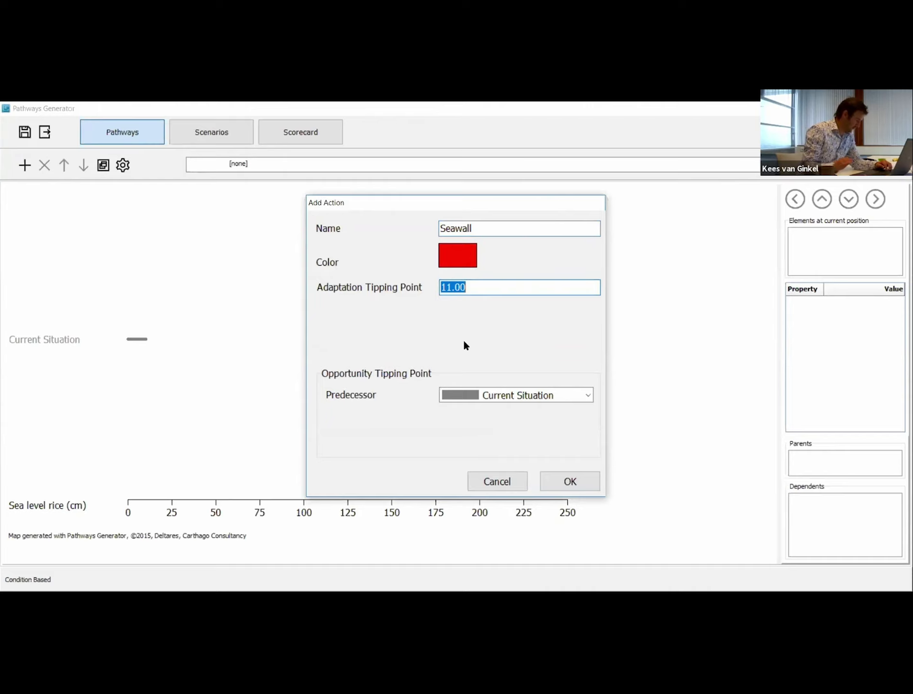
type("7")
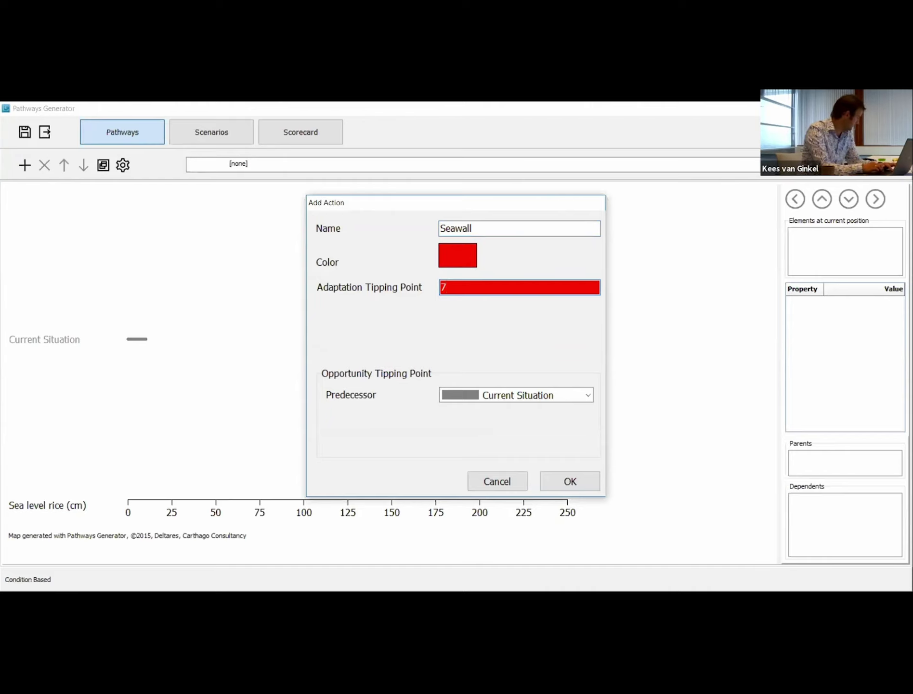
type("5")
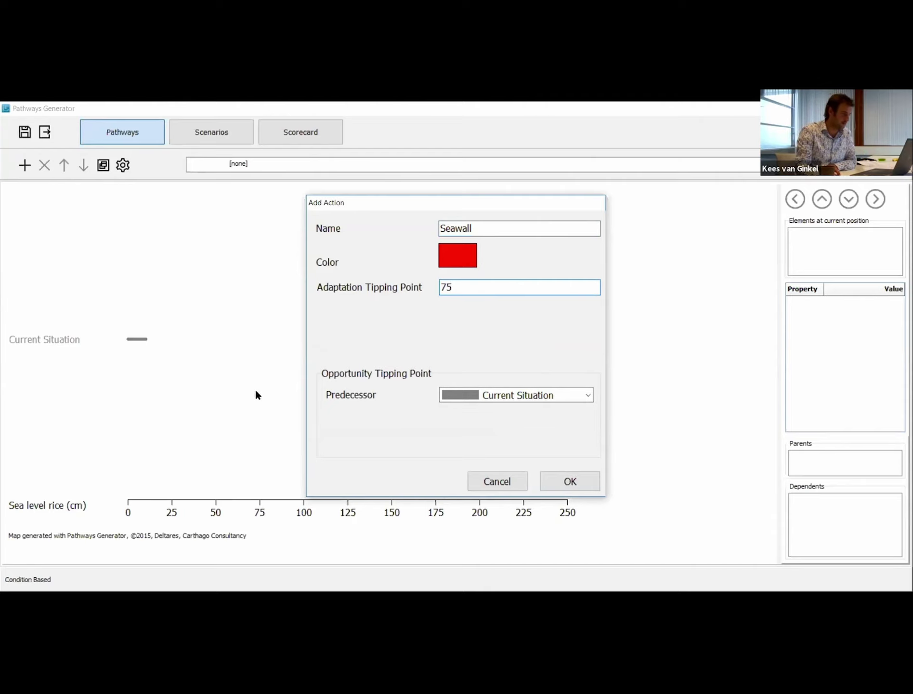
left_click(580, 491)
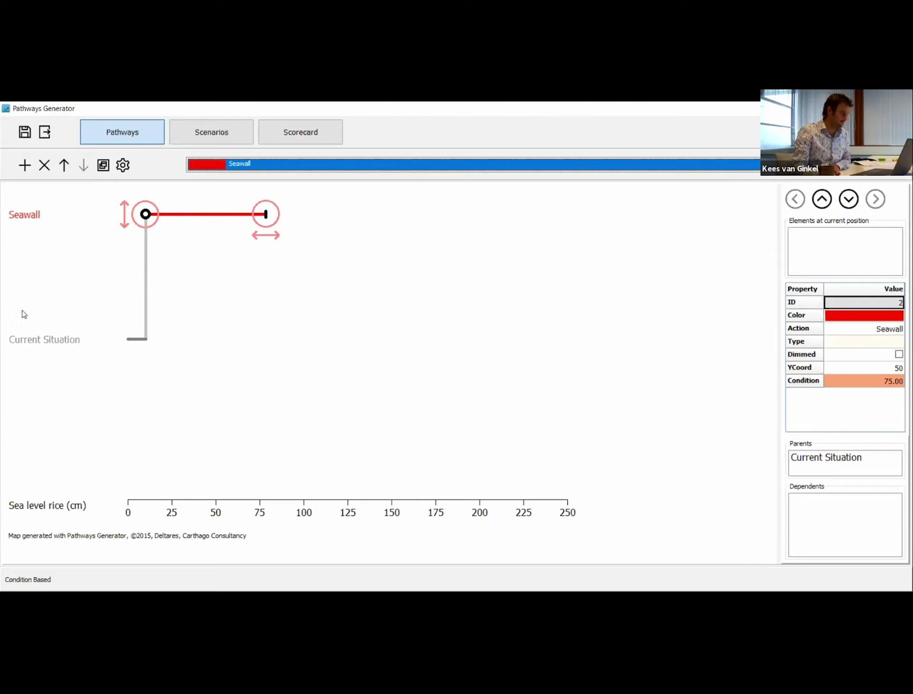
left_click_drag(122, 224, 134, 258)
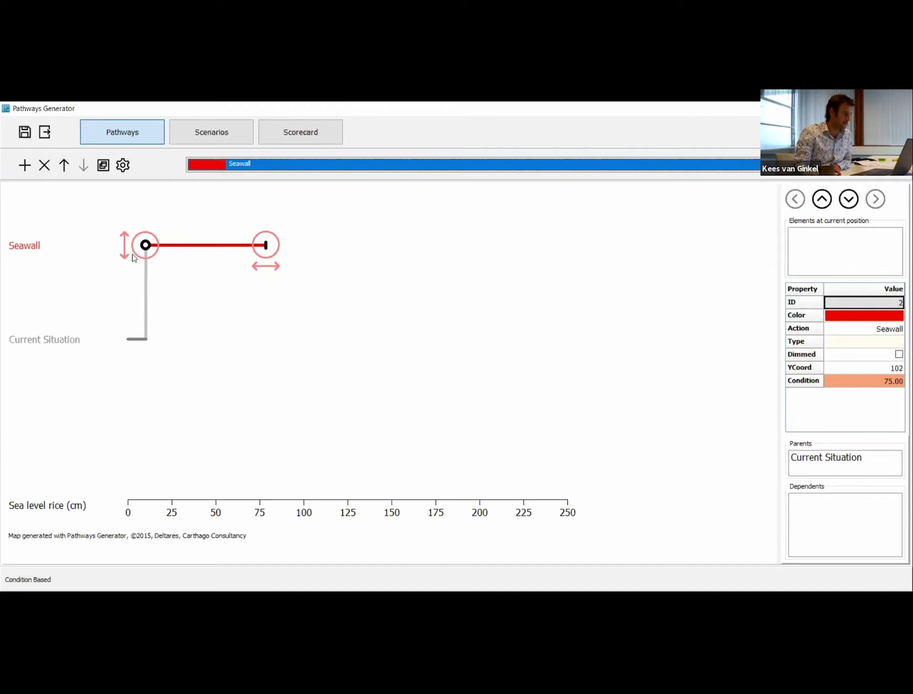
- Try shortening the Seawall line to a condition of about 70, restore the condition to 75 and deselect the line
mouse_move(268, 266)
left_mouse_down()
mouse_move(235, 265)
mouse_move(381, 274)
mouse_move(217, 267)
mouse_move(258, 273)
left_mouse_up()
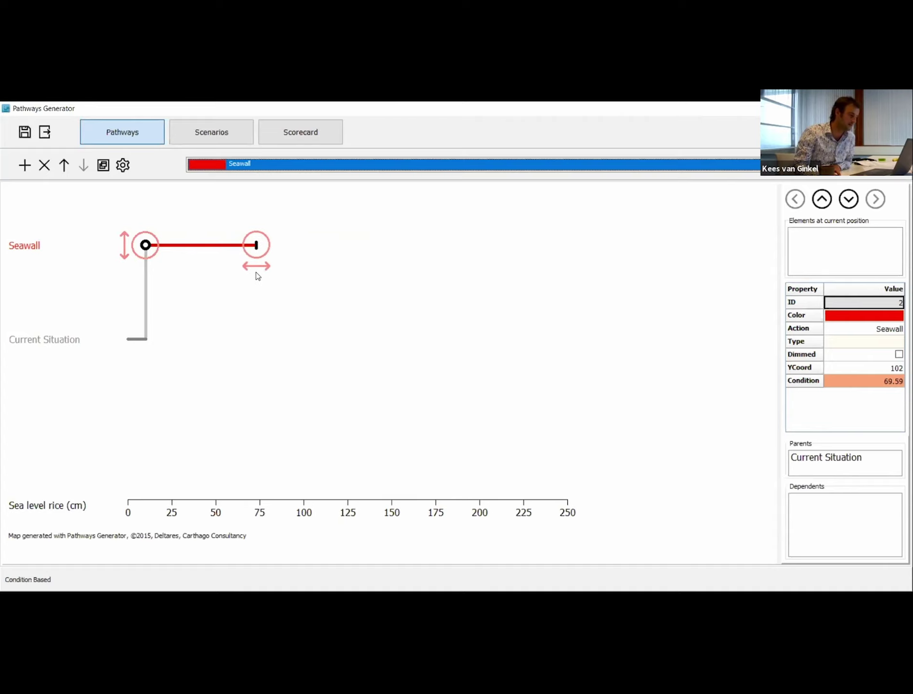
double_click(869, 384)
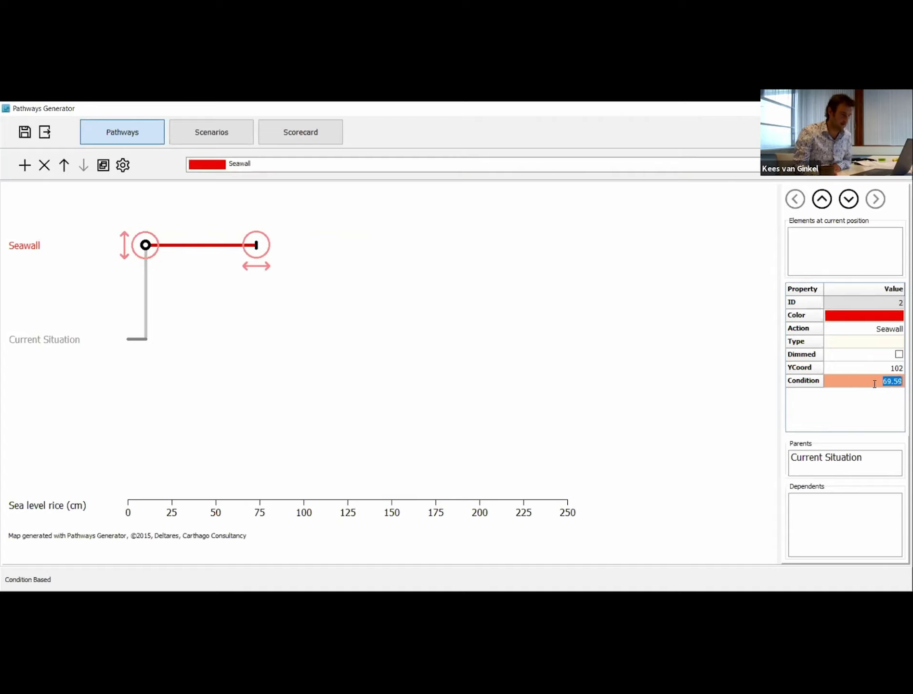
type("7")
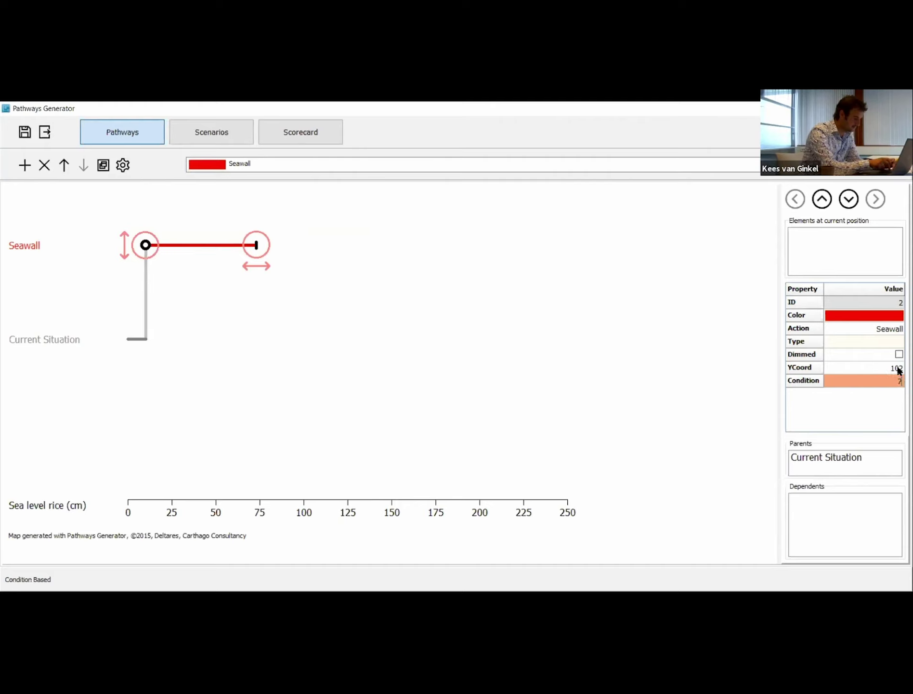
type("5")
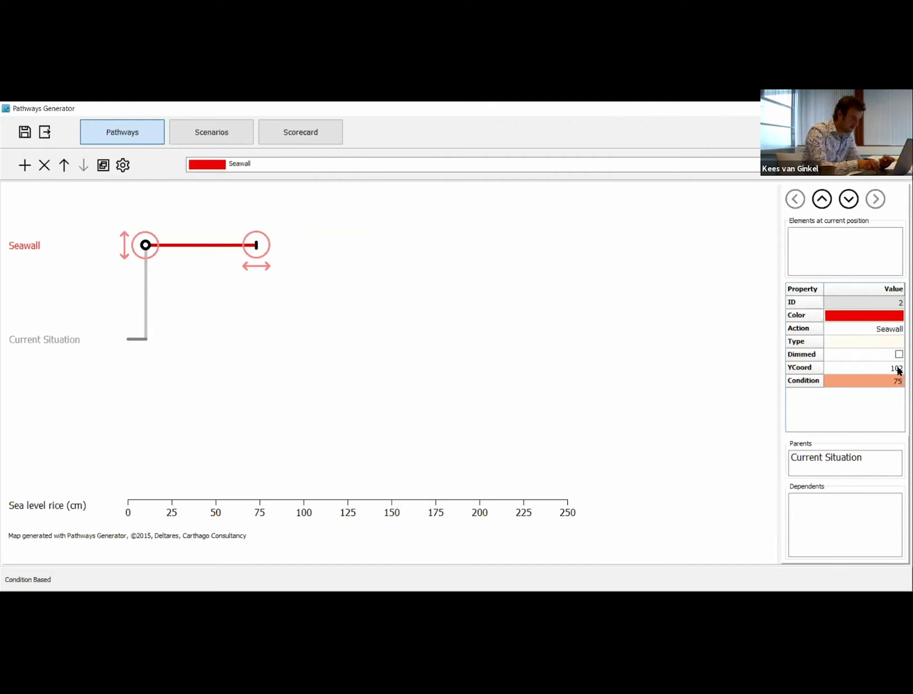
key("Return")
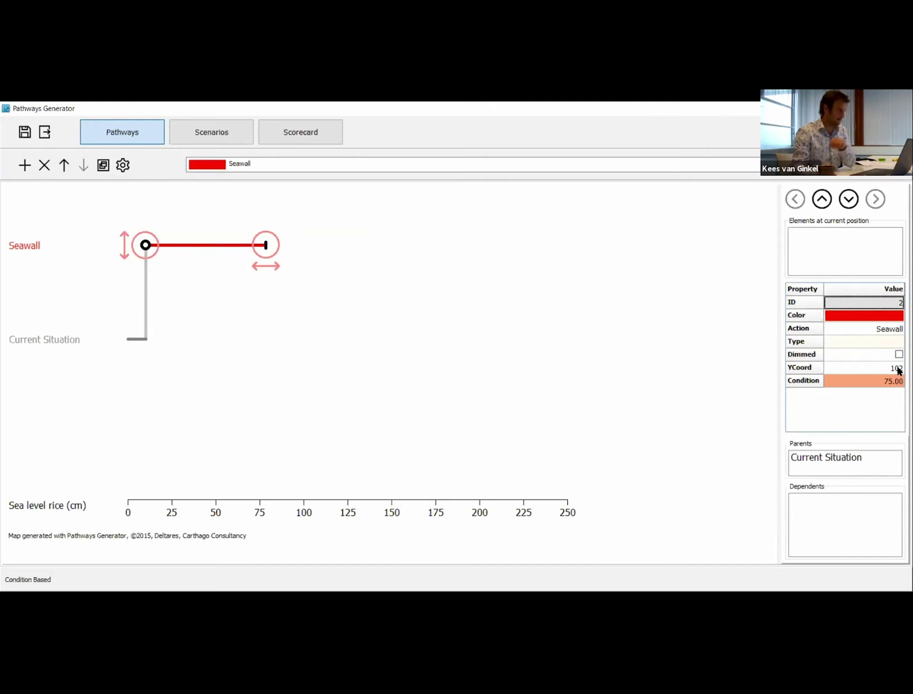
left_click(444, 320)
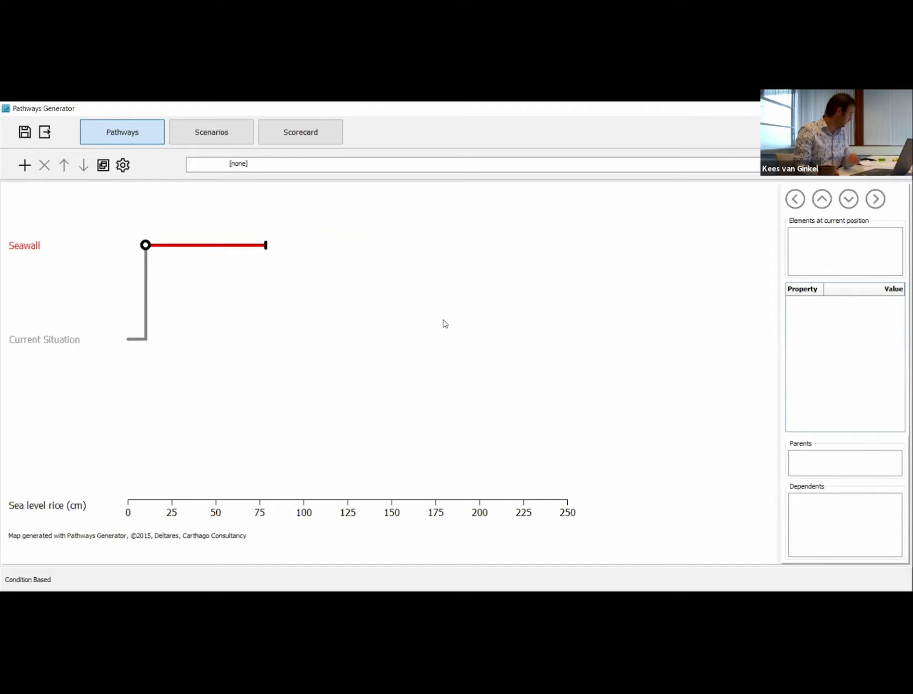
- Start a new action named Beach replenishment and give it an orange colour
left_click(24, 166)
left_click(79, 184)
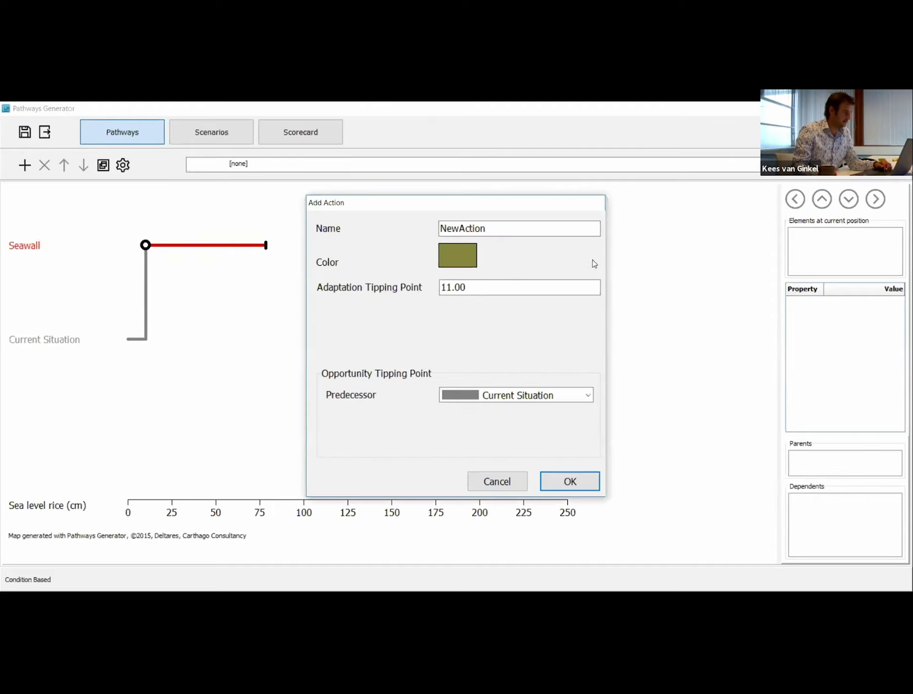
double_click(515, 229)
left_click_drag(440, 228, 526, 223)
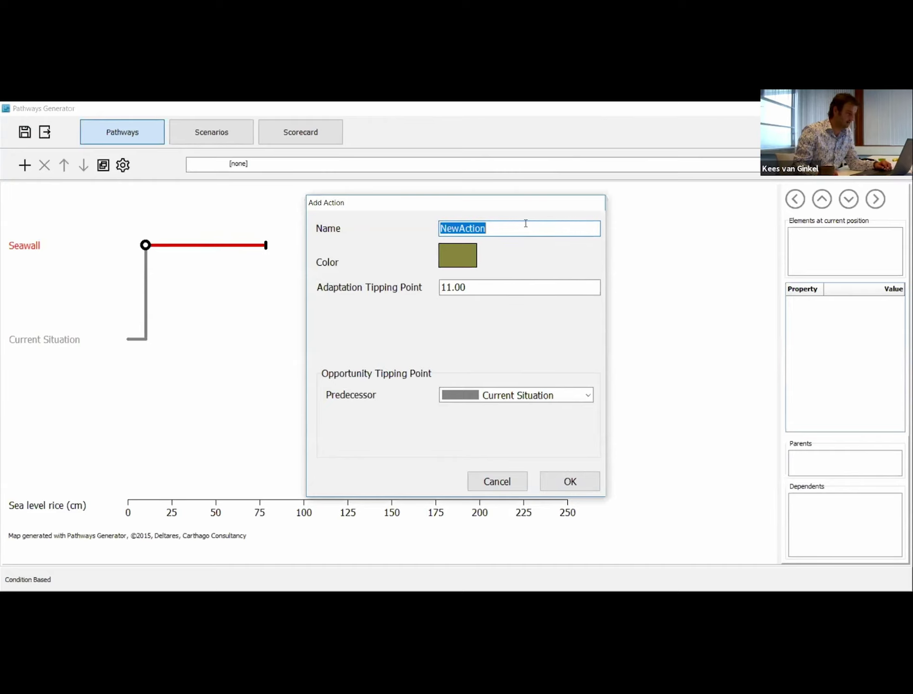
type("Beach rep")
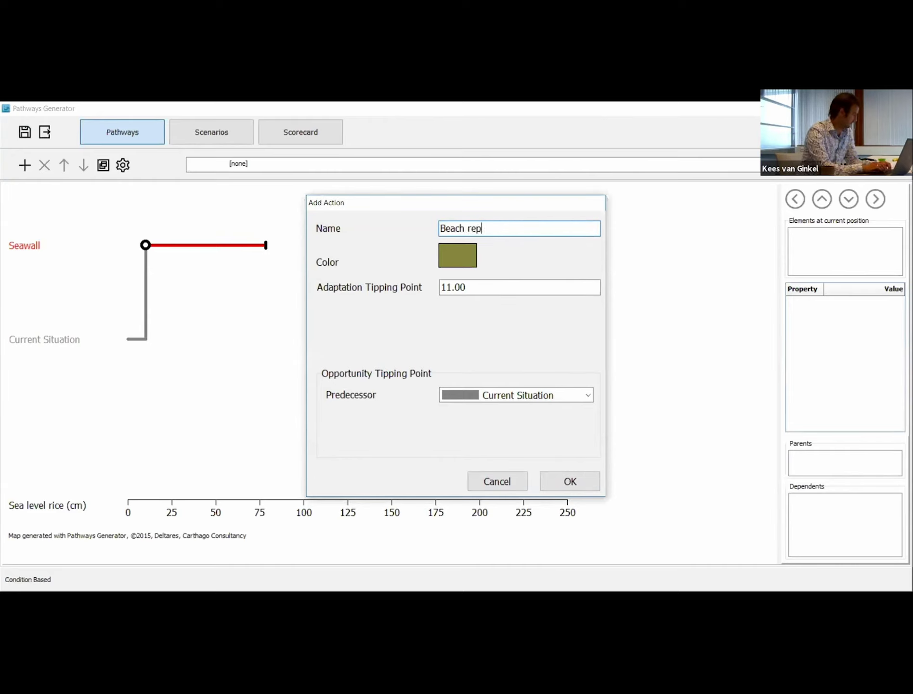
type("lenishment")
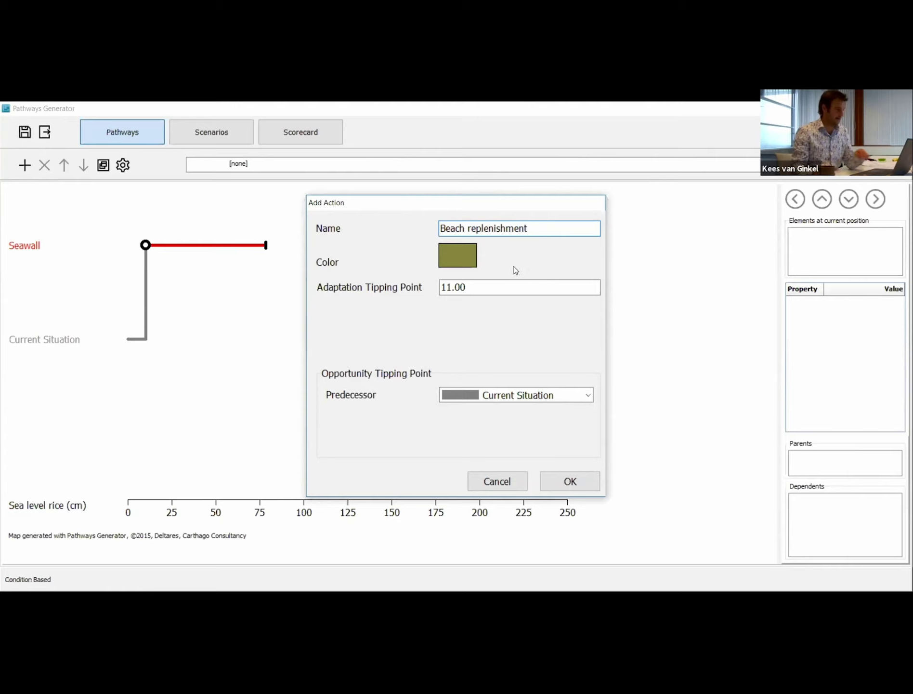
left_click(466, 265)
left_click(417, 283)
left_click(414, 391)
- Add Beach replenishment with a tipping point of 130 after Current Situation and lower its line to a Y coordinate of about 179
left_click_drag(442, 288, 475, 291)
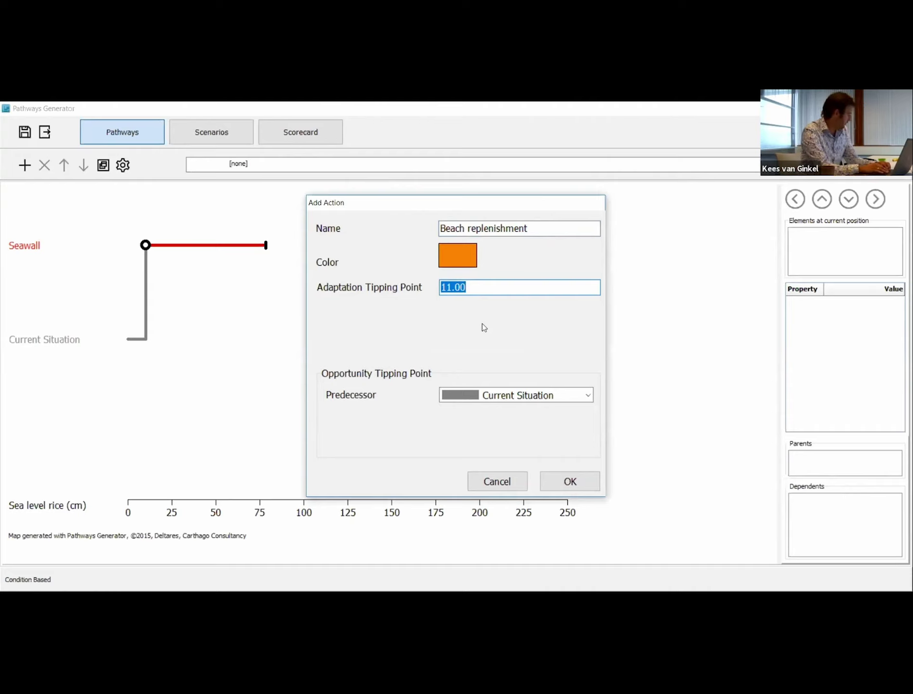
type("130")
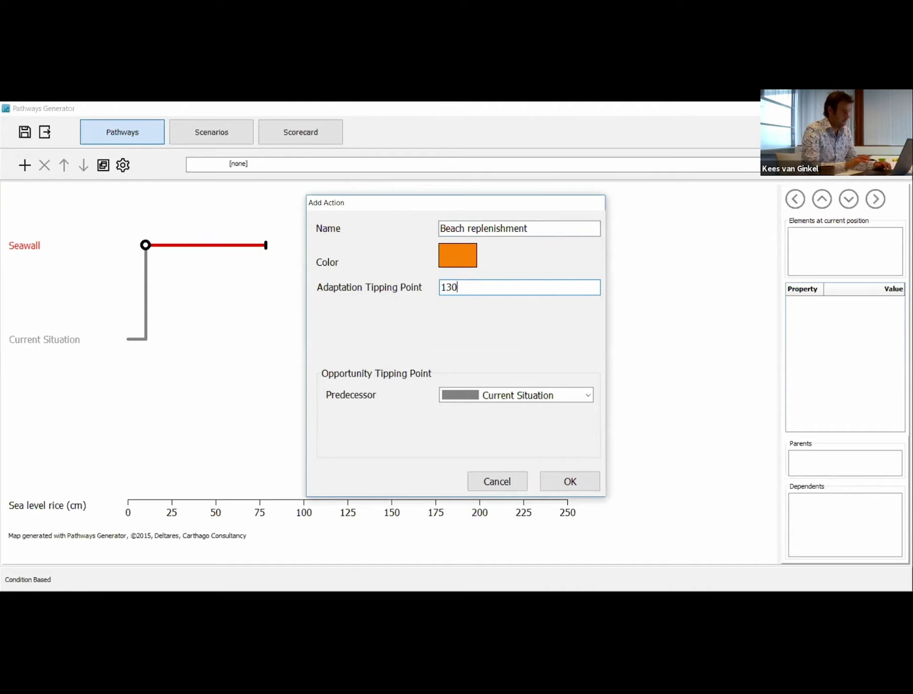
left_click(570, 482)
left_click_drag(126, 281, 126, 297)
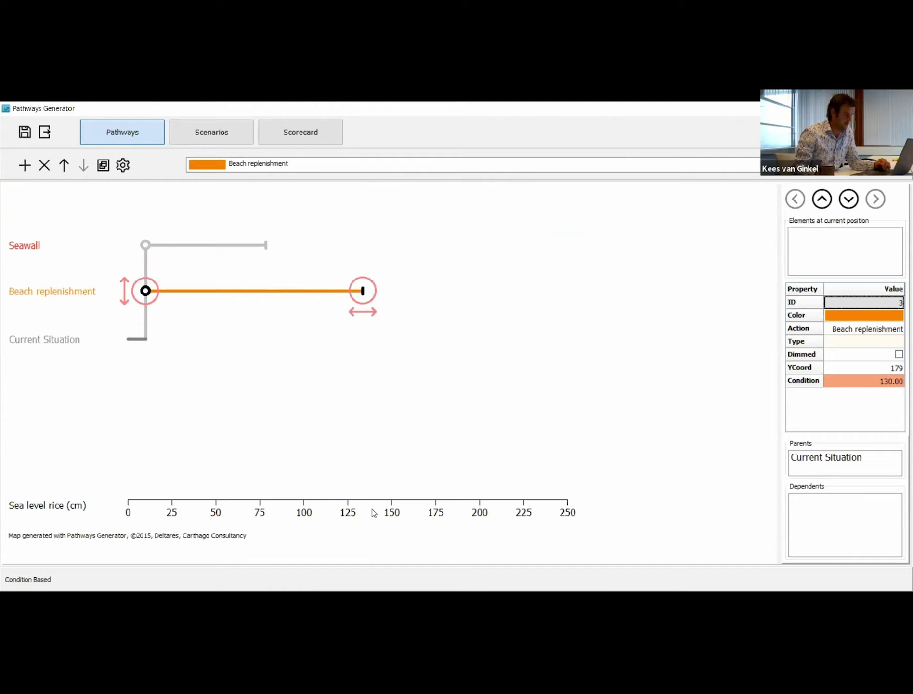
left_click(269, 469)
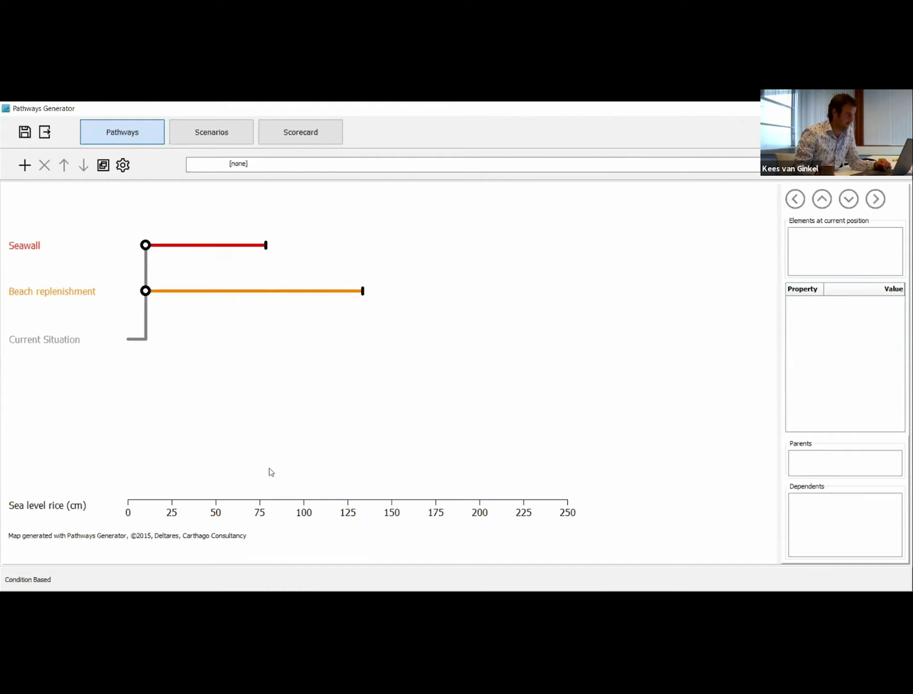
- Start a new action named Set-back lines and give it a green colour
left_click(25, 166)
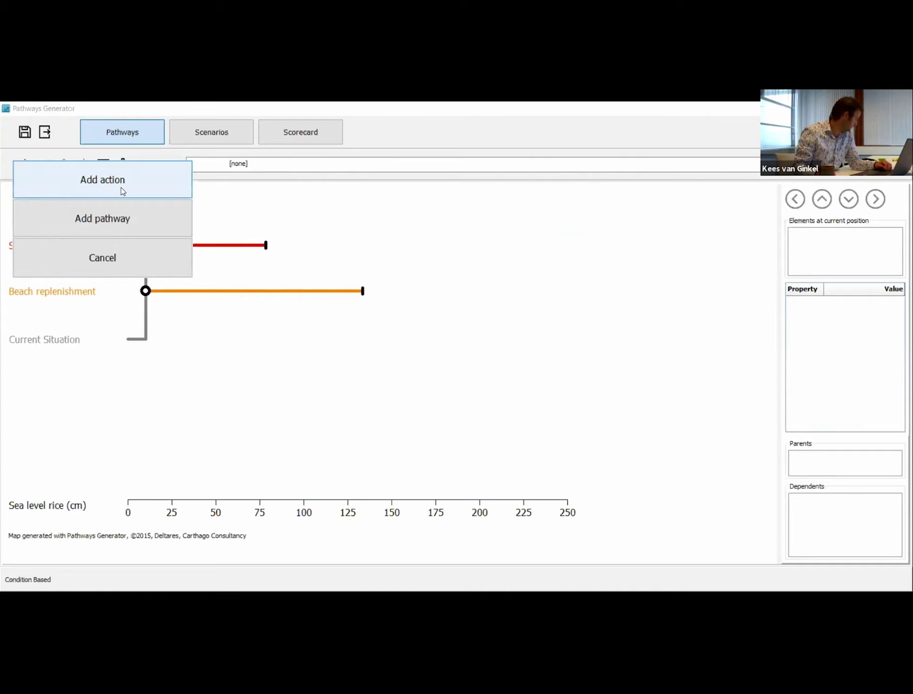
left_click(120, 188)
mouse_move(501, 226)
left_mouse_down()
mouse_move(482, 224)
mouse_move(502, 232)
left_mouse_up()
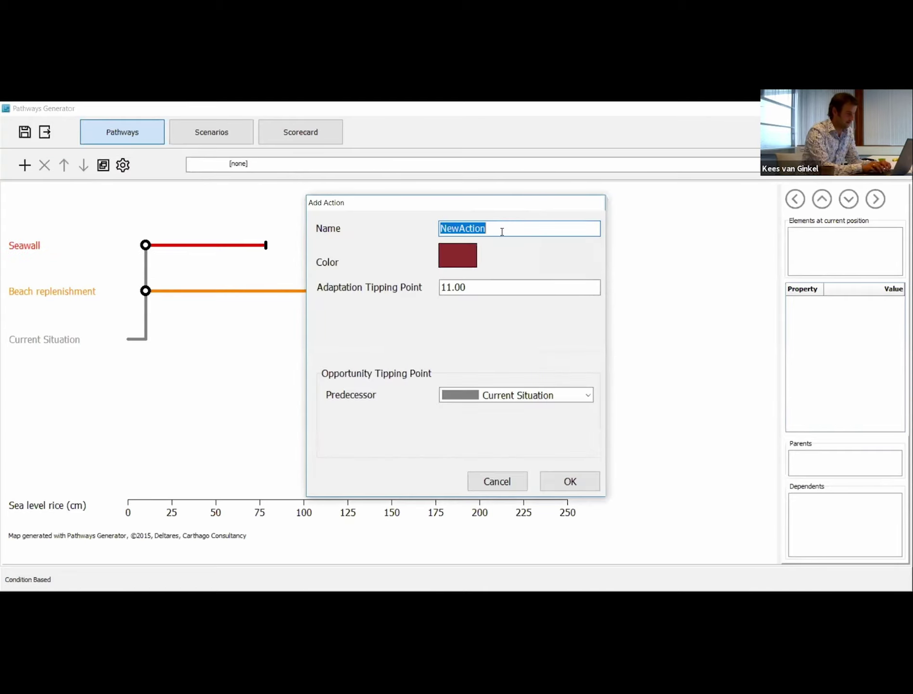
type("Set-back lines")
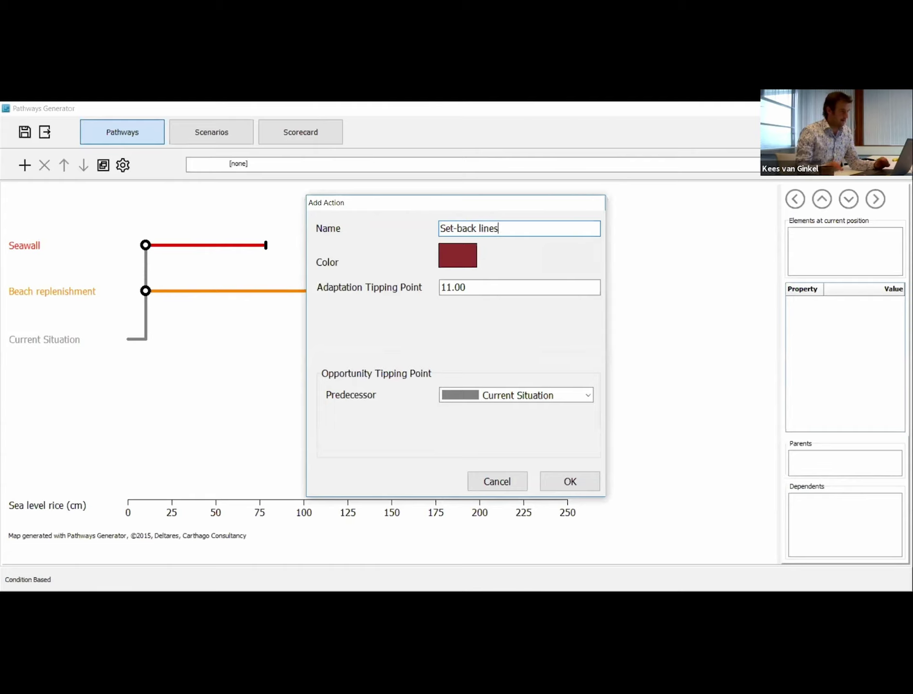
left_click(464, 259)
left_click(433, 283)
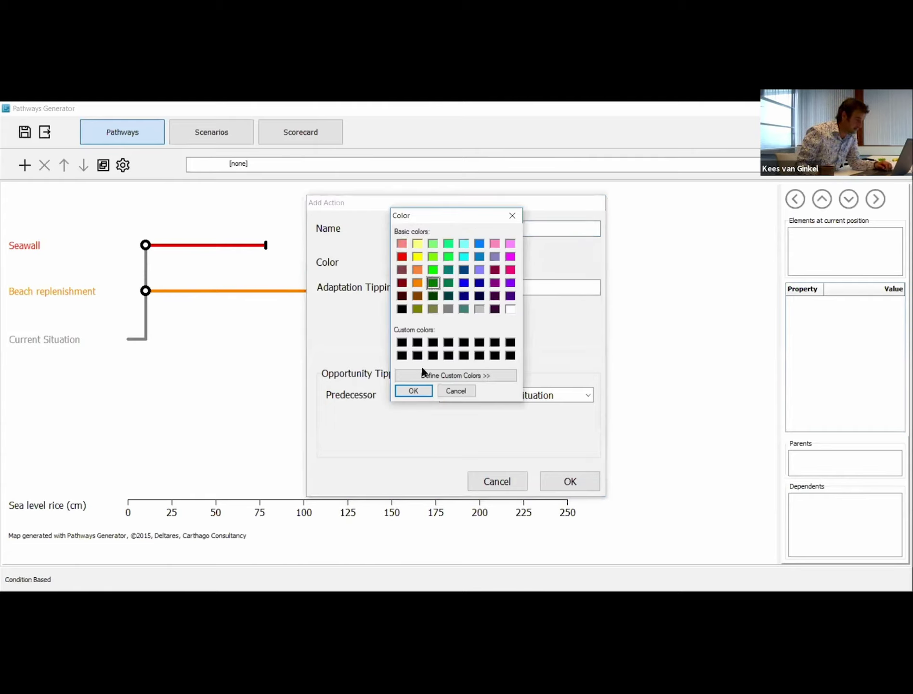
left_click(414, 390)
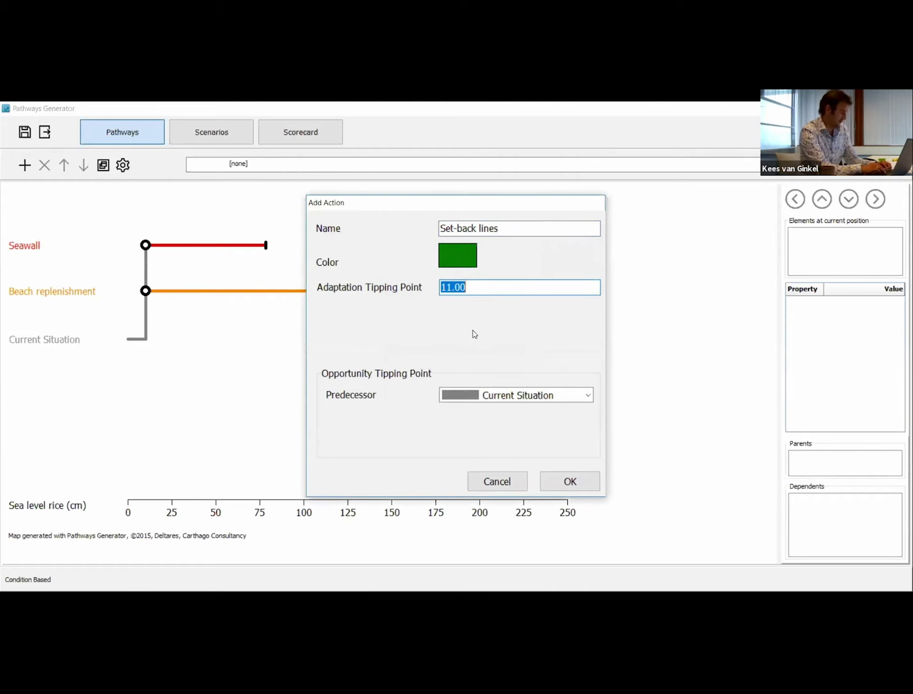
- Add Set-back lines with a tipping point of 180 after Current Situation and lower its line to a Y coordinate of about 338
type("180")
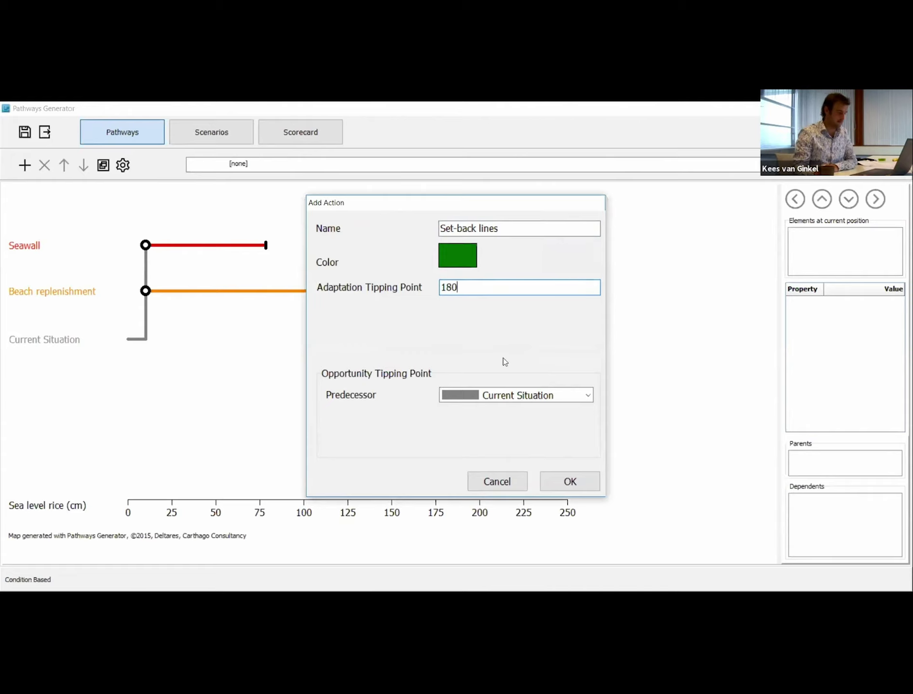
left_click(555, 481)
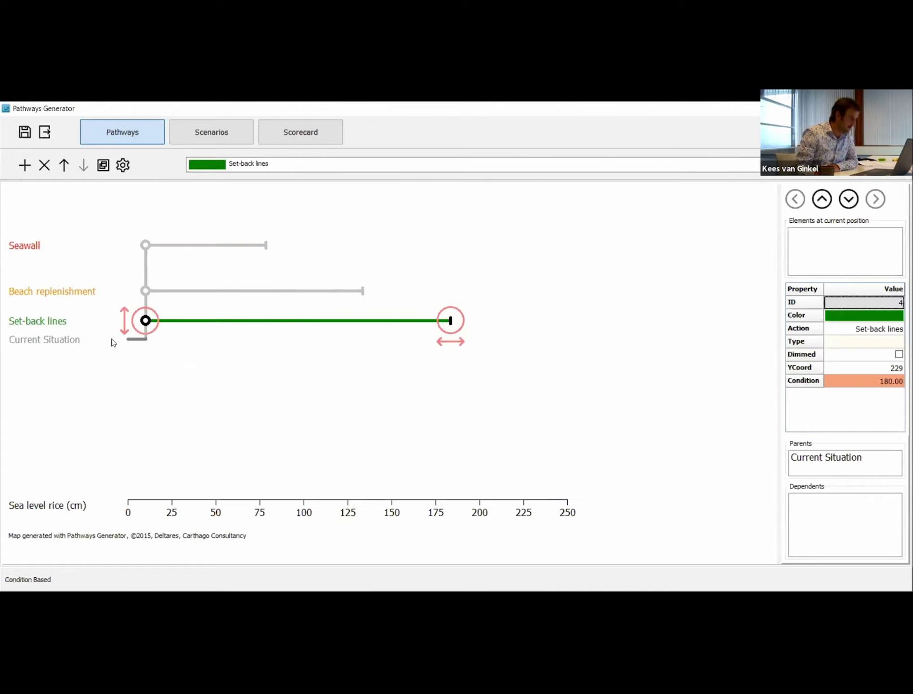
left_click_drag(125, 319, 129, 383)
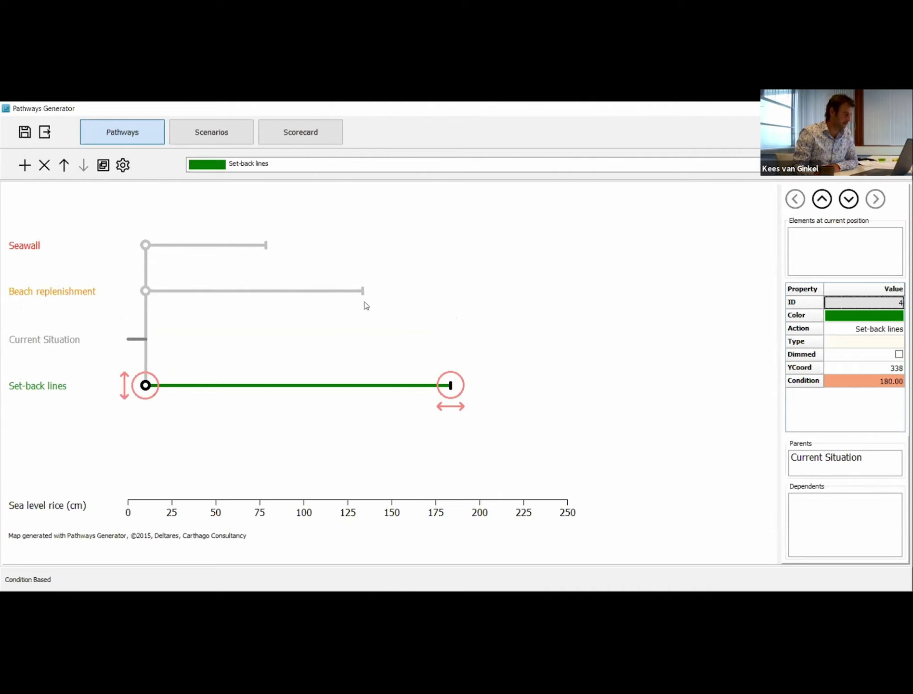
left_click(284, 362)
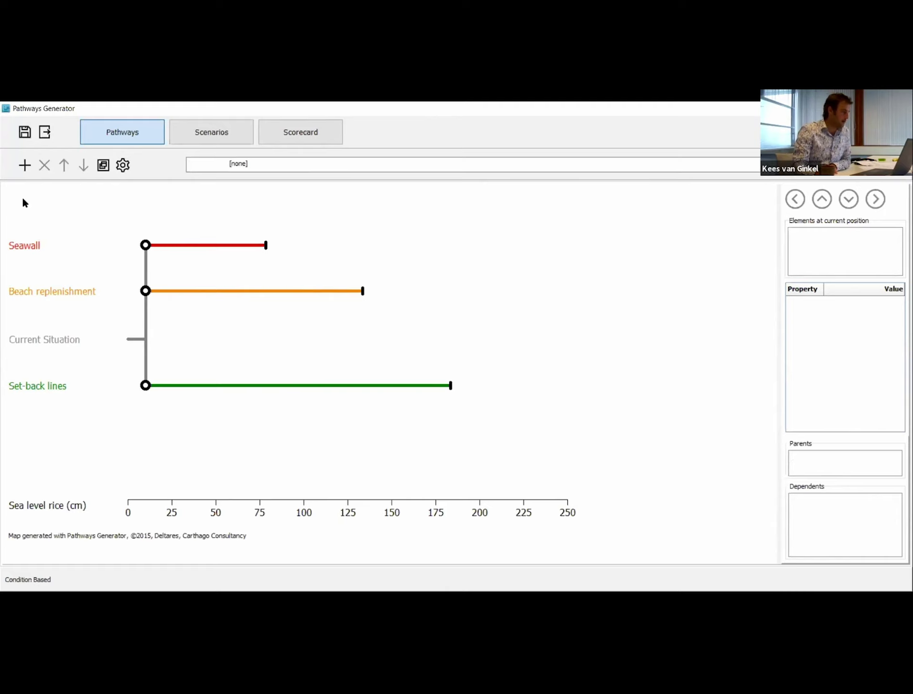
- Start a new pathway with Seawall as the first action and Beach replenishment as the next action
left_click(23, 165)
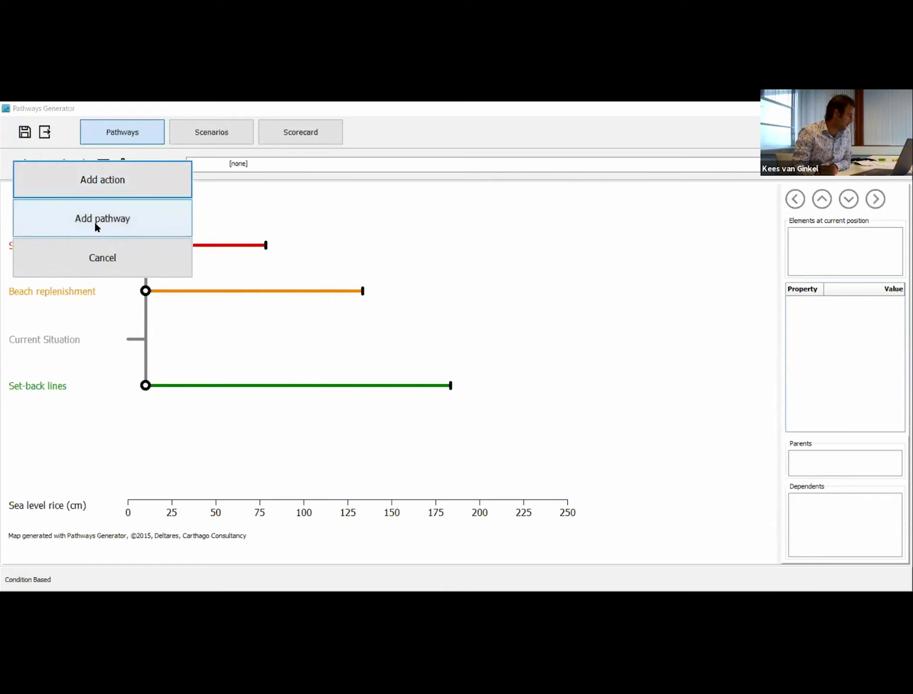
left_click(95, 221)
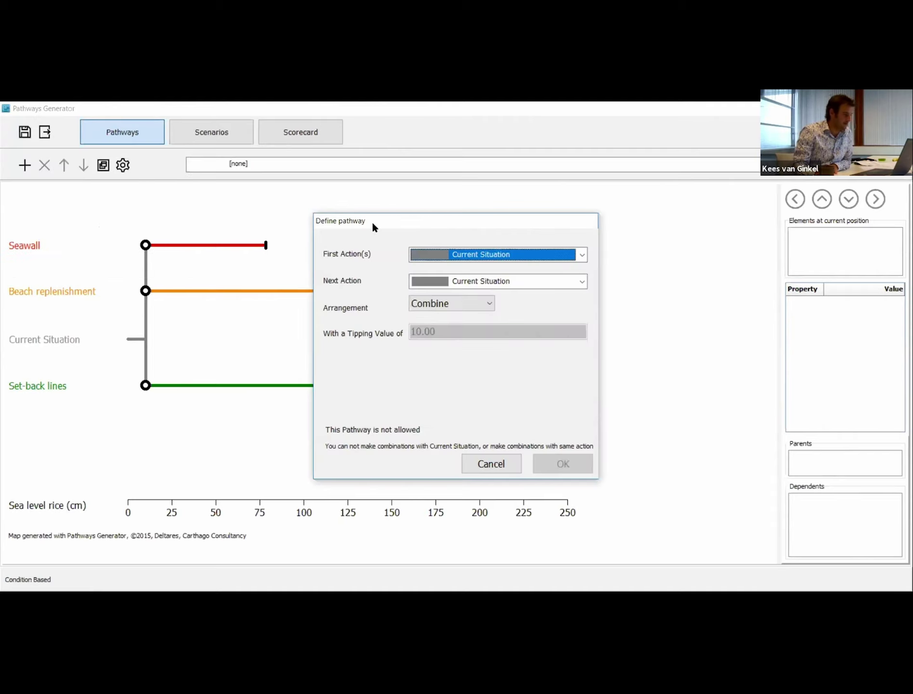
left_click_drag(372, 221, 540, 152)
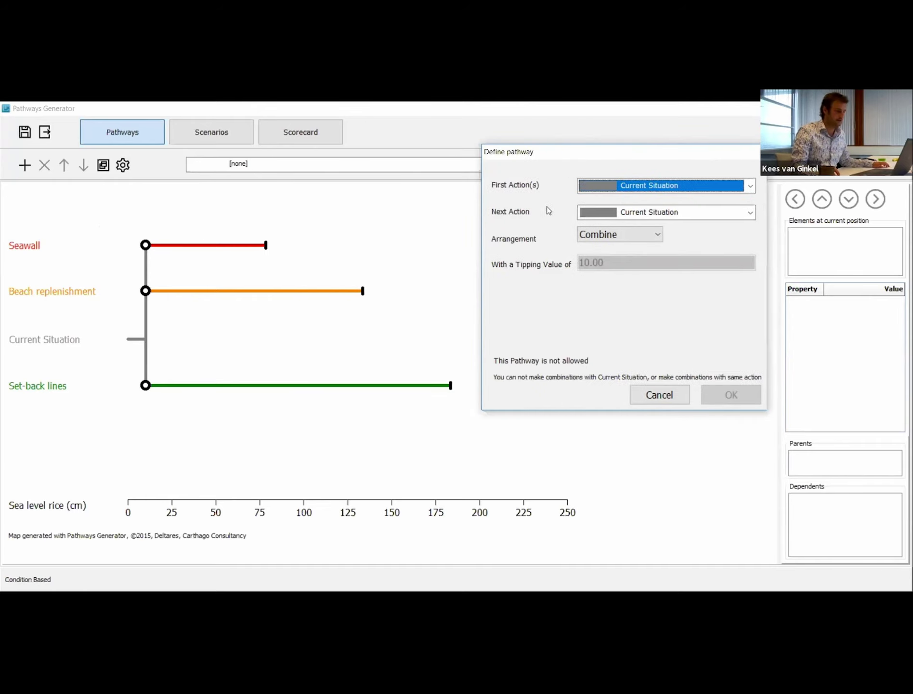
left_click(600, 185)
left_click(636, 212)
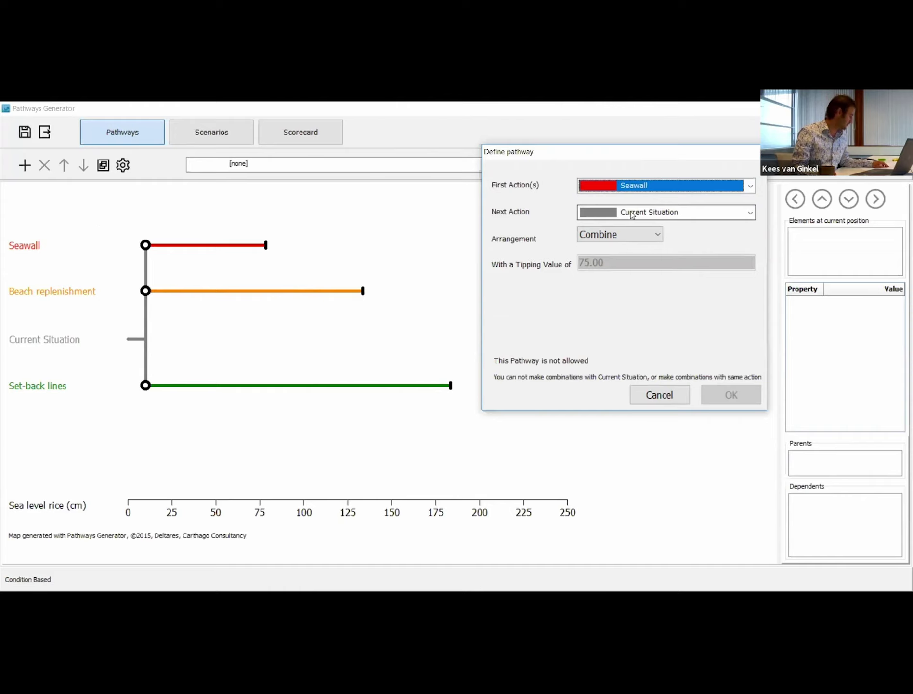
left_click(631, 214)
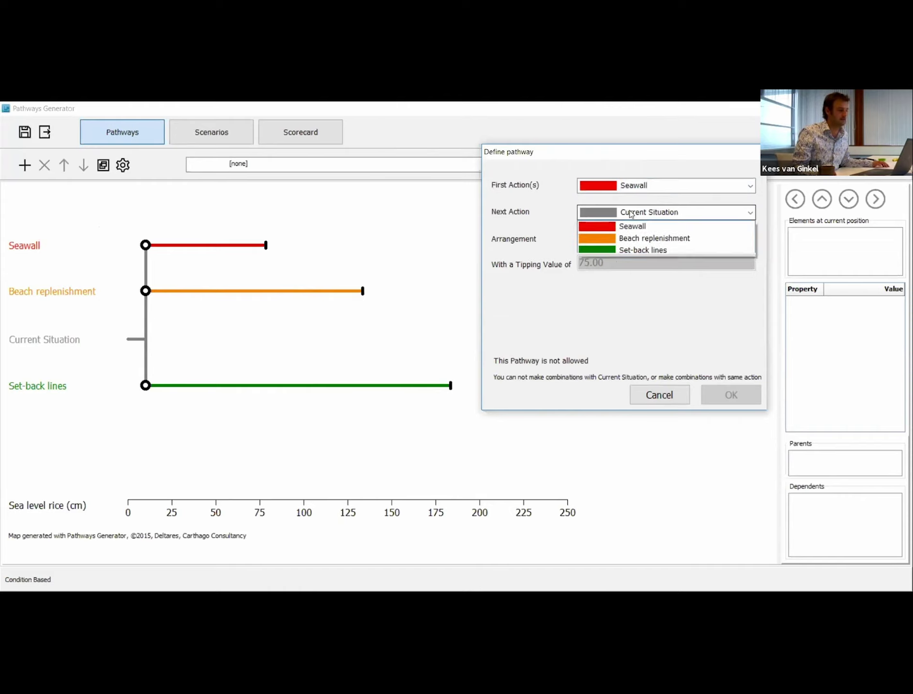
left_click(638, 251)
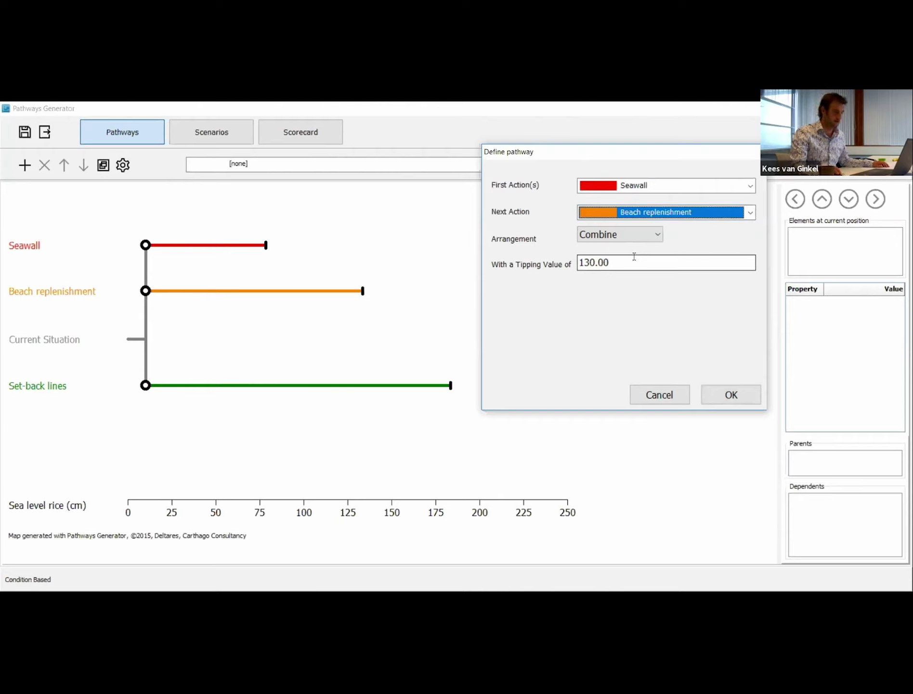
- Arrange the Seawall to Beach replenishment pathway as a Sequence with a tipping value of 130, create it and deselect it
left_click(644, 238)
left_click(642, 259)
left_click(638, 259)
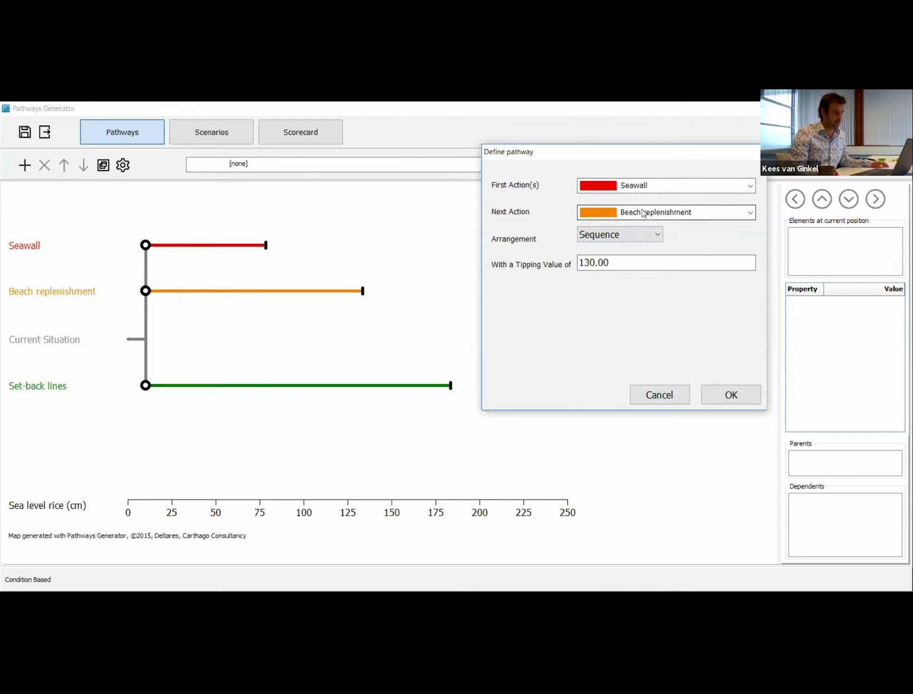
double_click(622, 261)
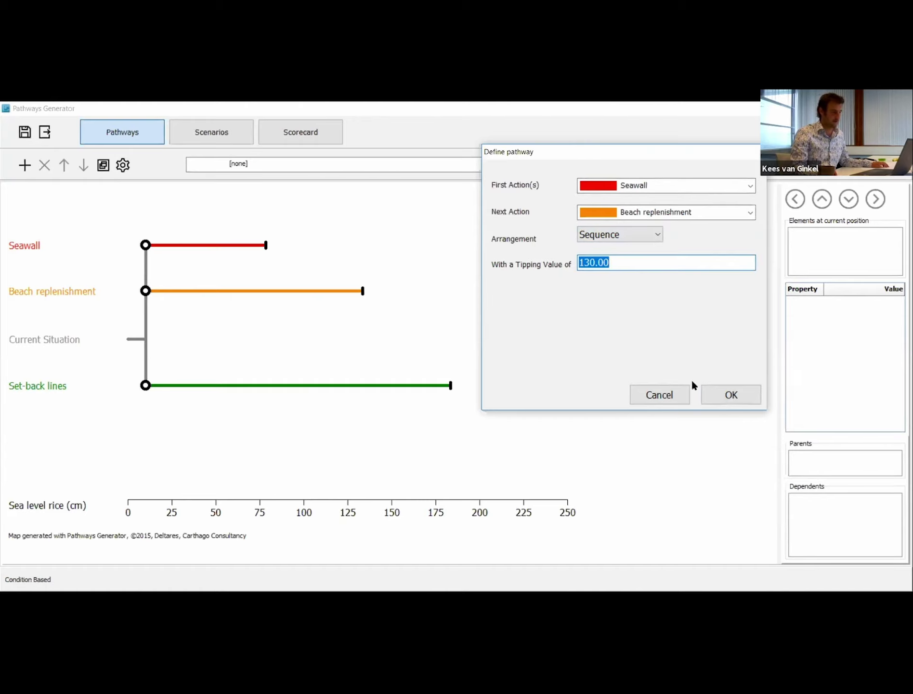
left_click(730, 395)
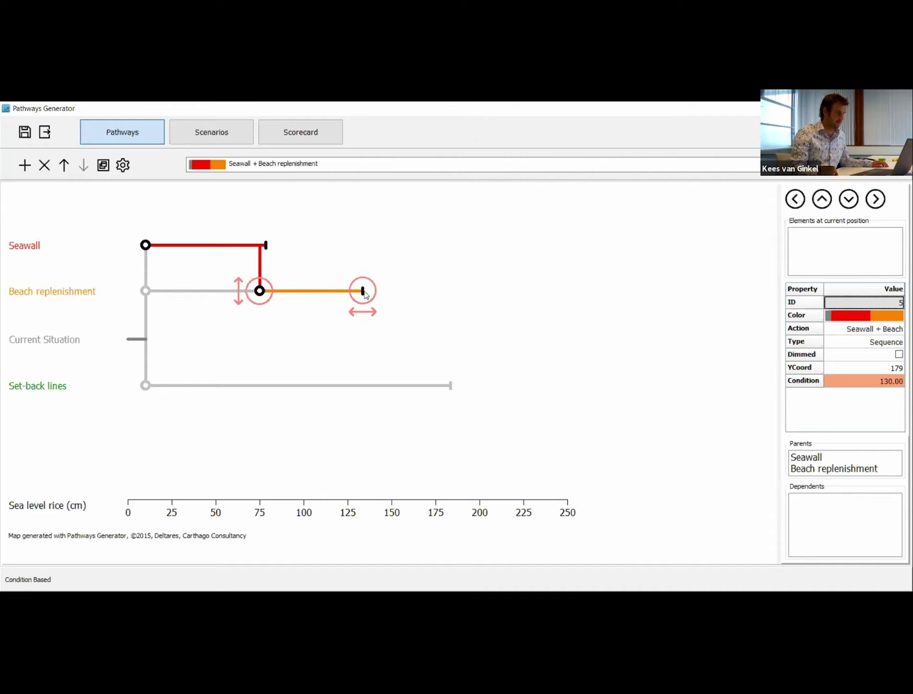
left_click(453, 317)
- Add a Sequence pathway from Seawall to Set-back lines with a tipping value of 180
left_click(25, 166)
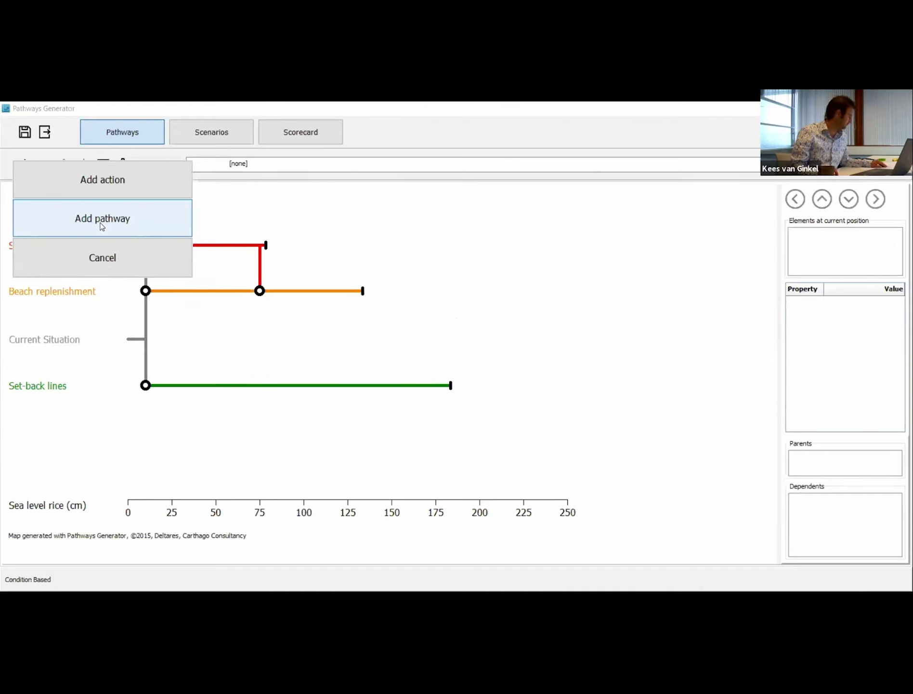
left_click(104, 222)
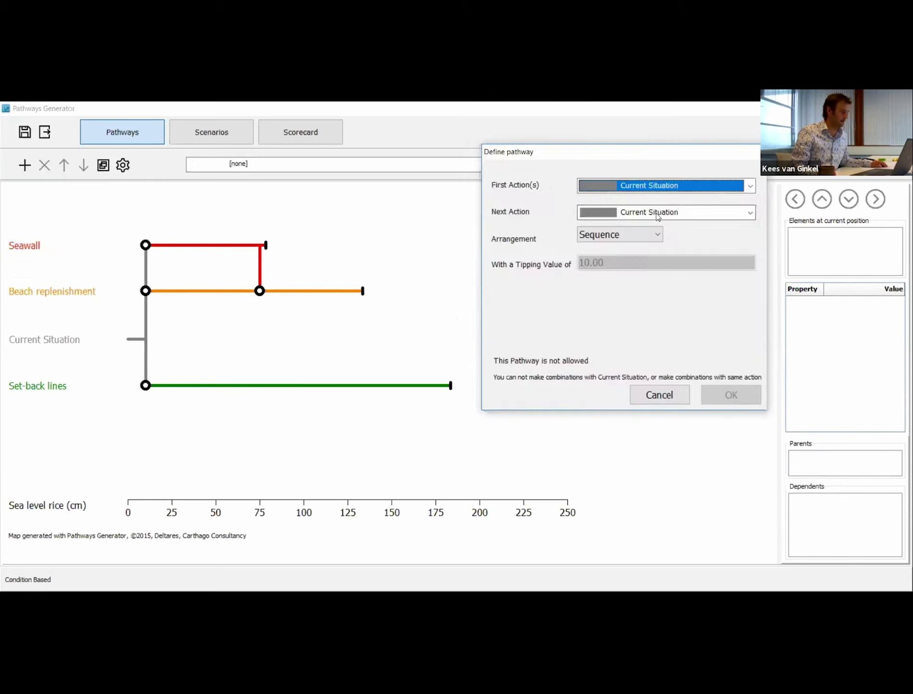
left_click(684, 192)
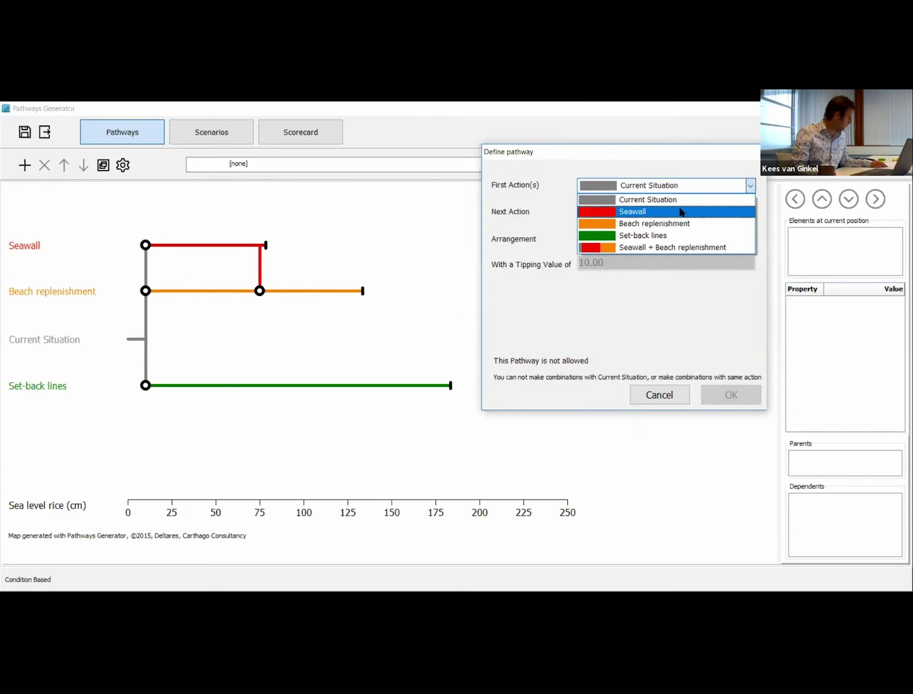
left_click(679, 210)
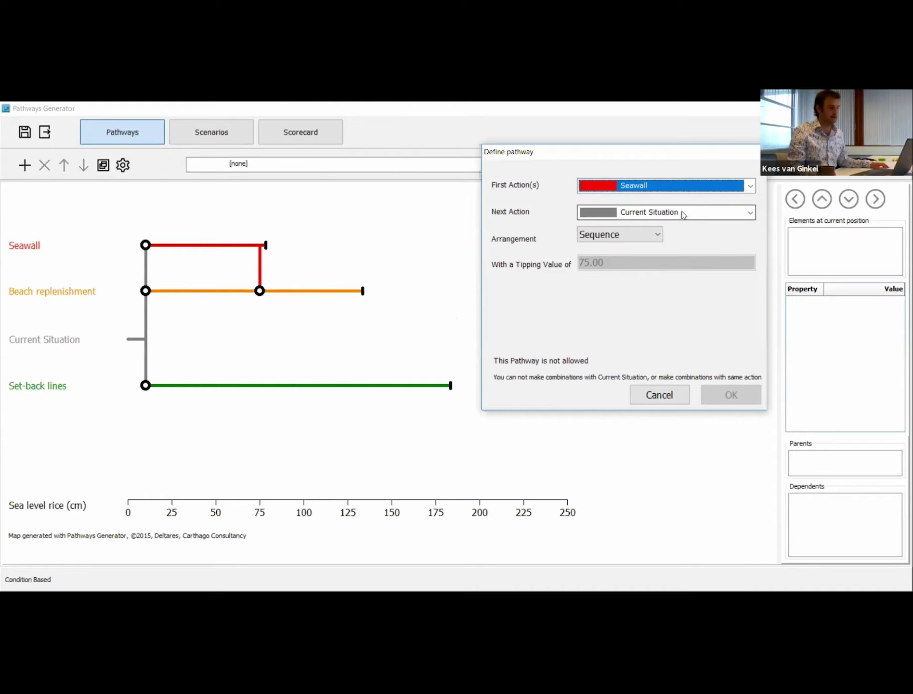
left_click(682, 212)
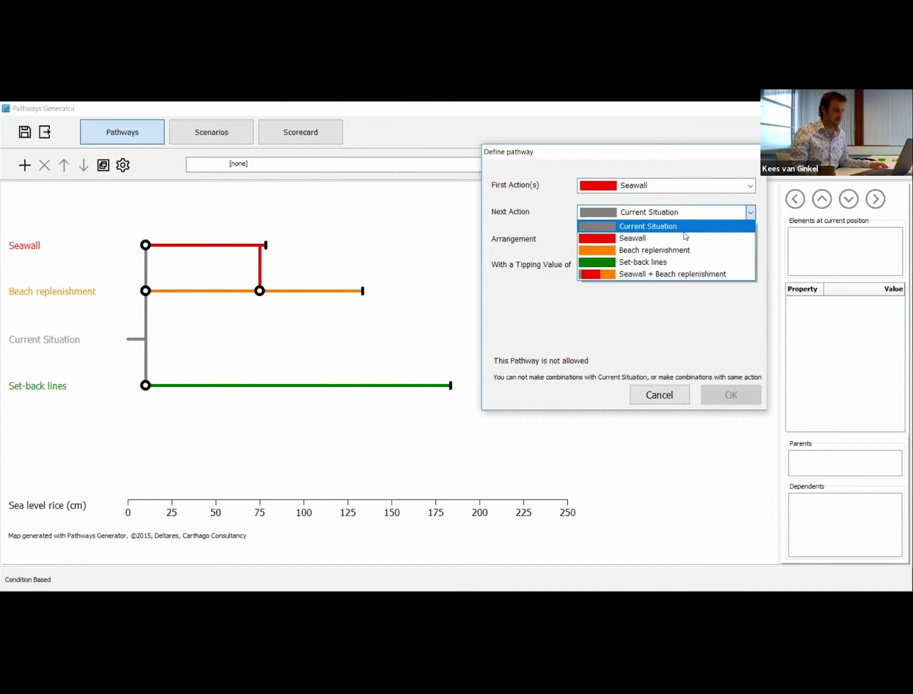
left_click(688, 265)
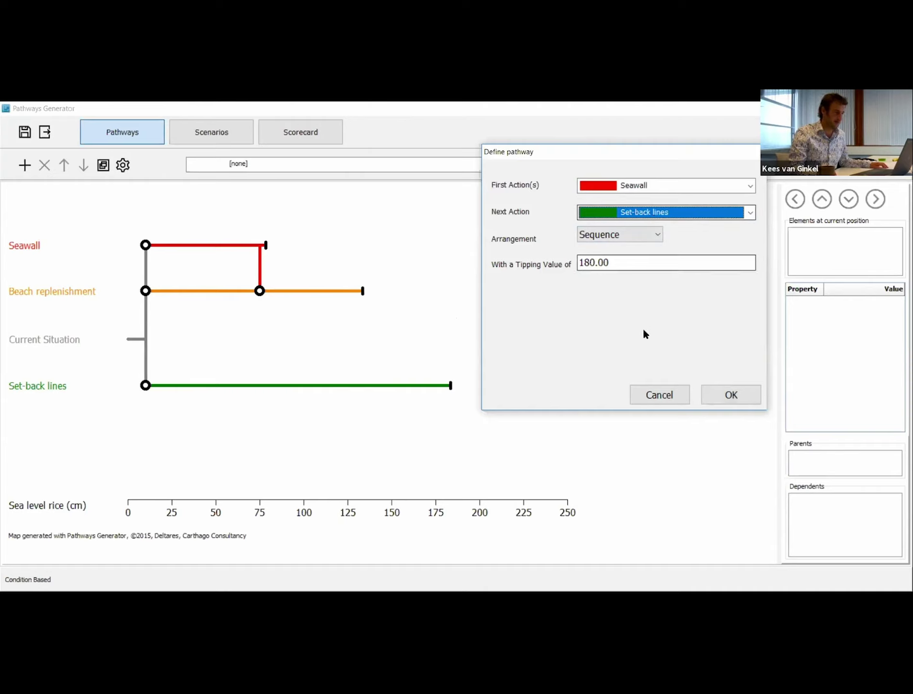
left_click(733, 394)
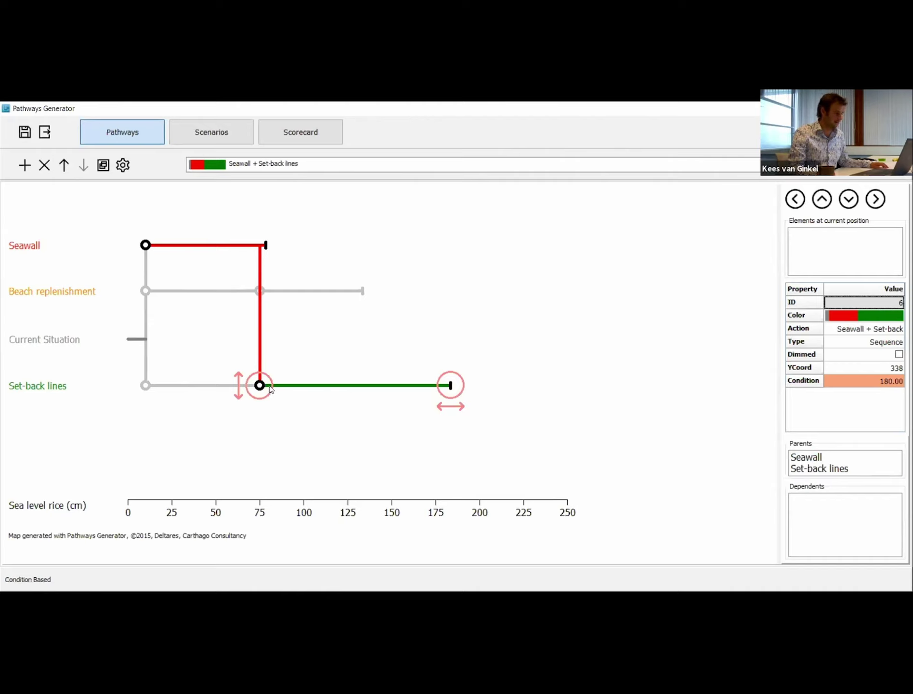
- Add a Sequence pathway from Beach replenishment to Set-back lines with a tipping value of 180
left_click(503, 360)
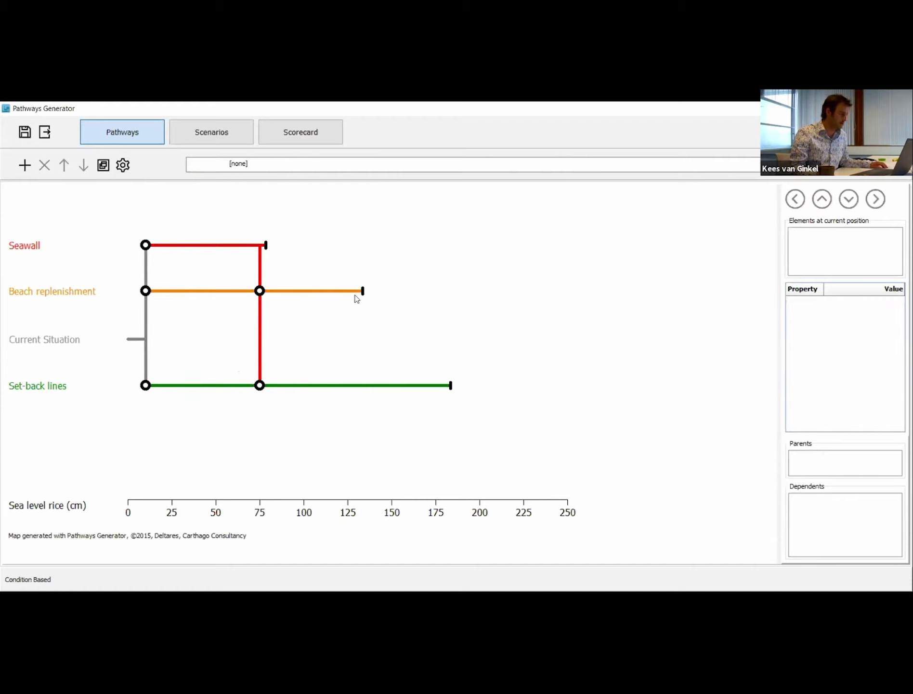
left_click(26, 167)
left_click(141, 219)
left_click(637, 184)
left_click(647, 223)
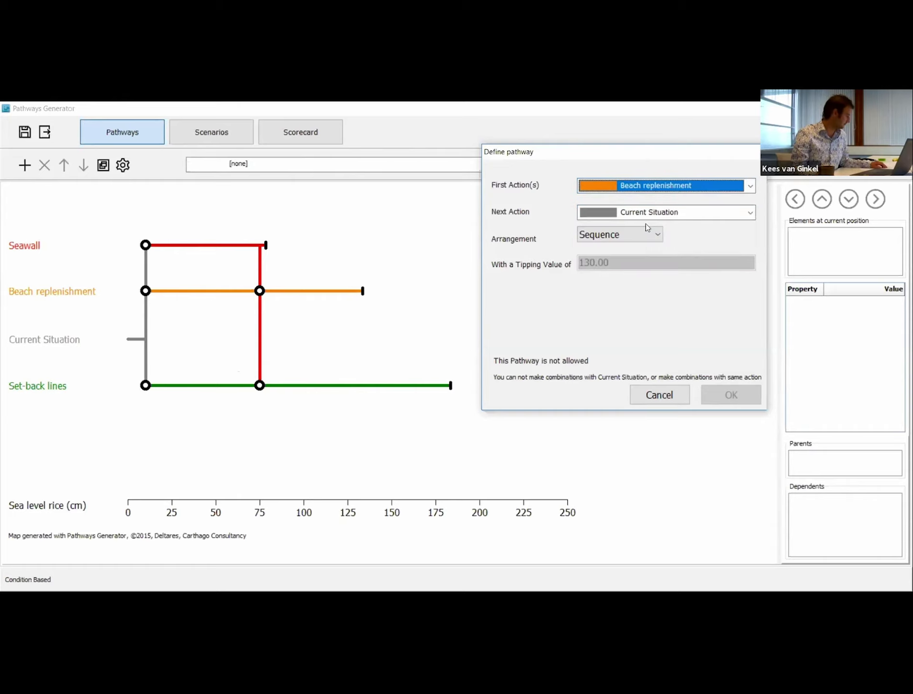
left_click(653, 219)
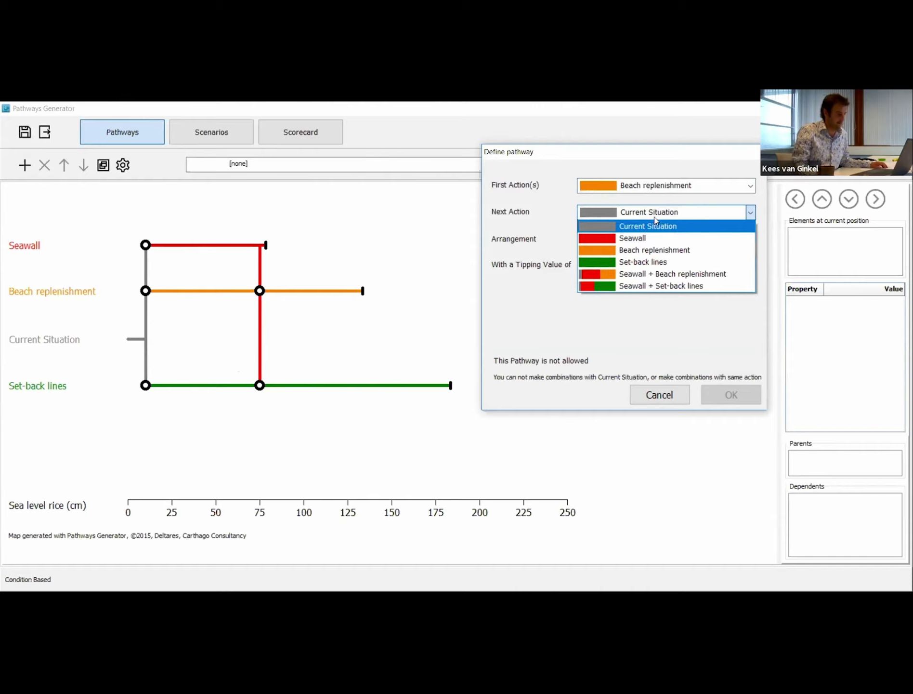
left_click(661, 263)
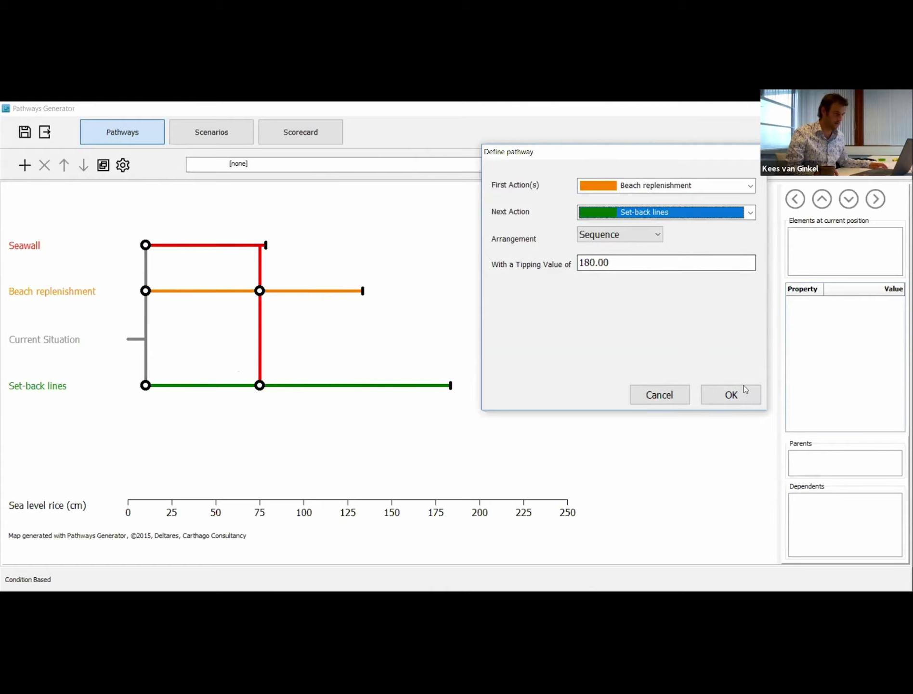
left_click(731, 394)
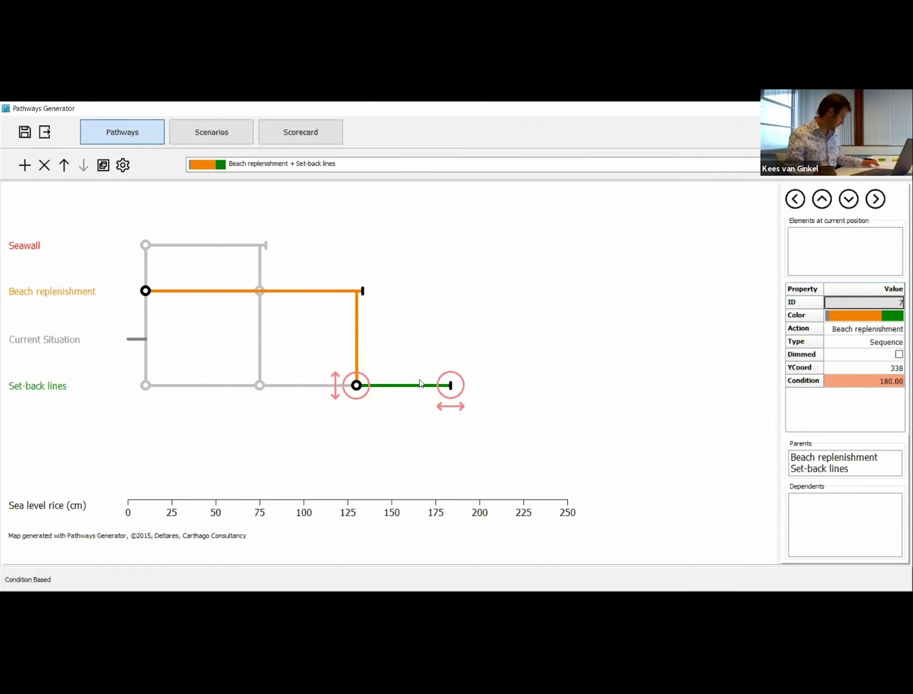
left_click(546, 317)
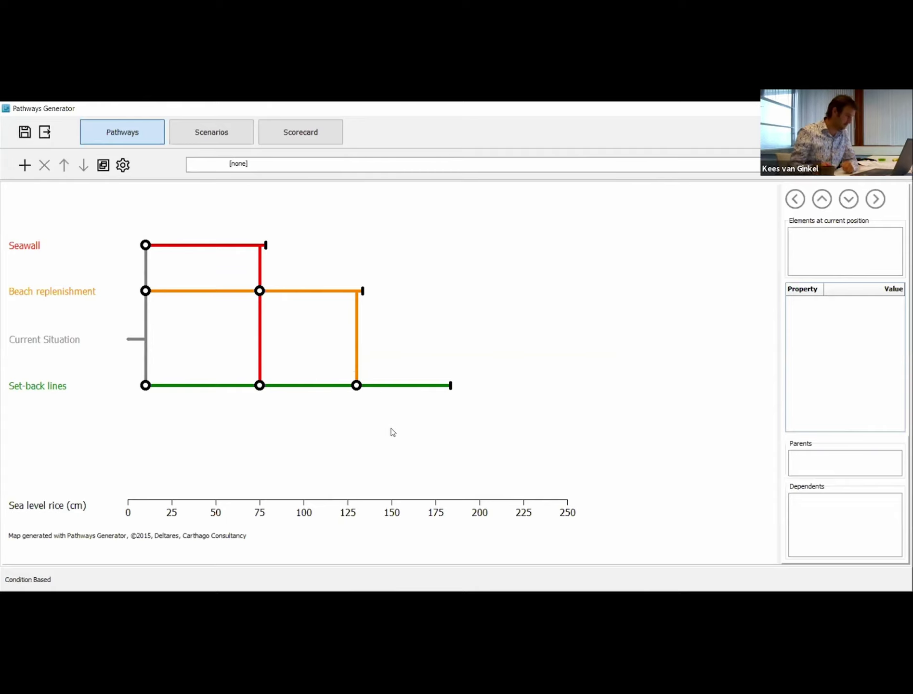
- Start a new pathway with Seawall as the first action and Beach replenishment as the next action
left_click(24, 166)
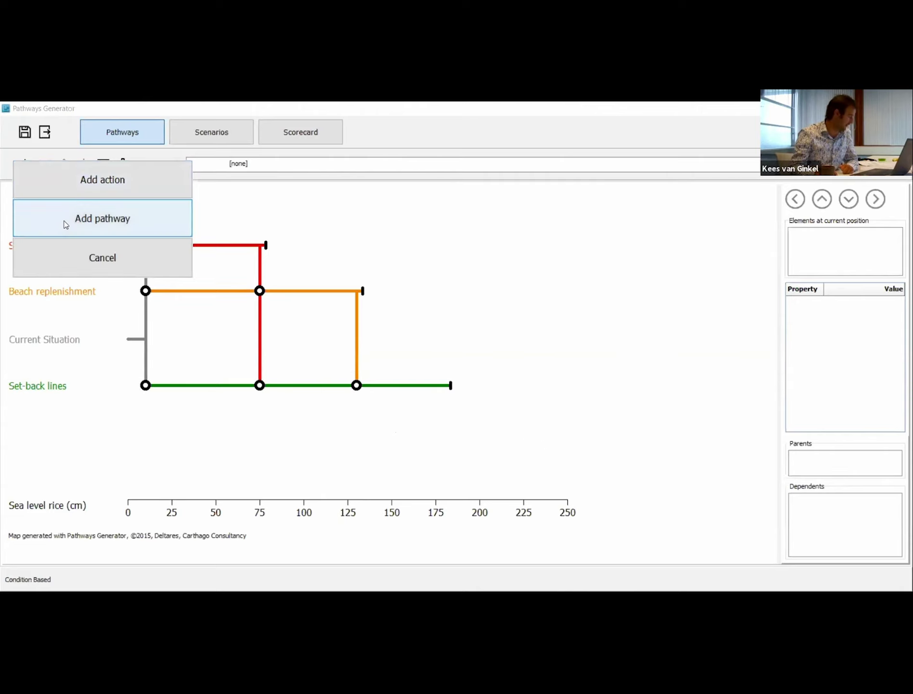
left_click(118, 231)
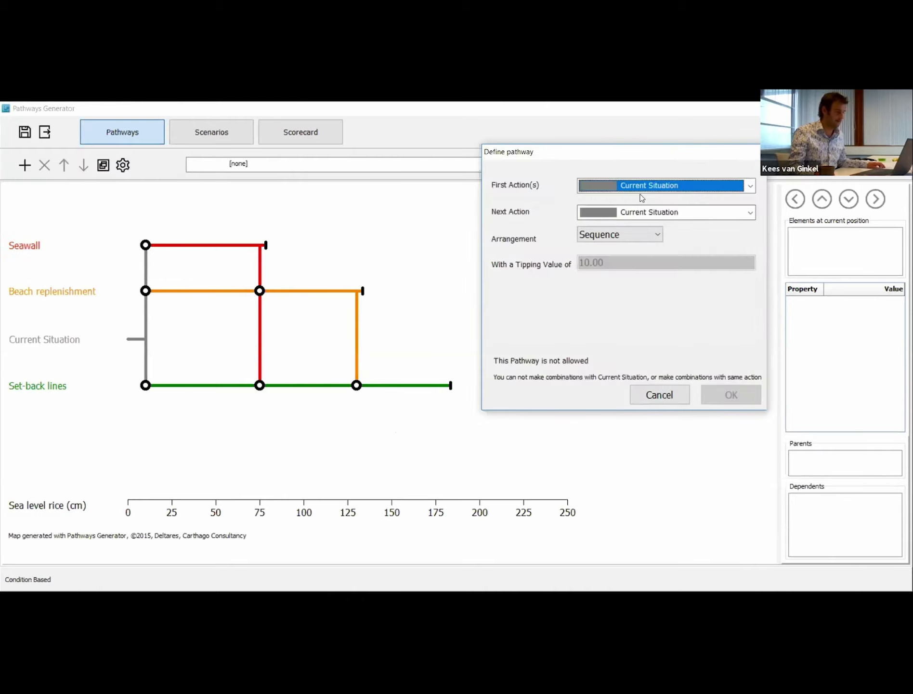
left_click(641, 189)
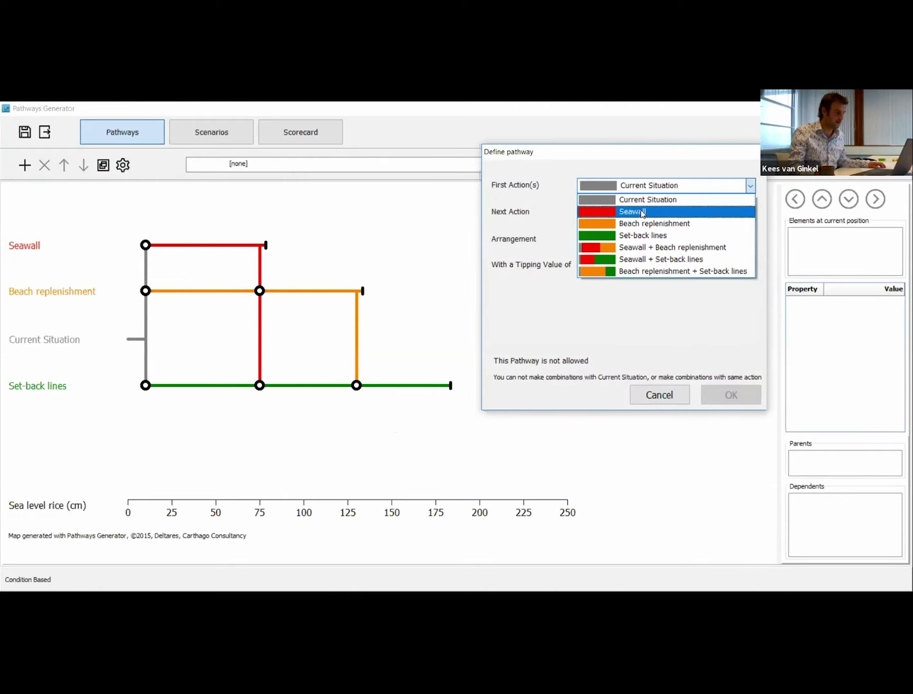
left_click(642, 210)
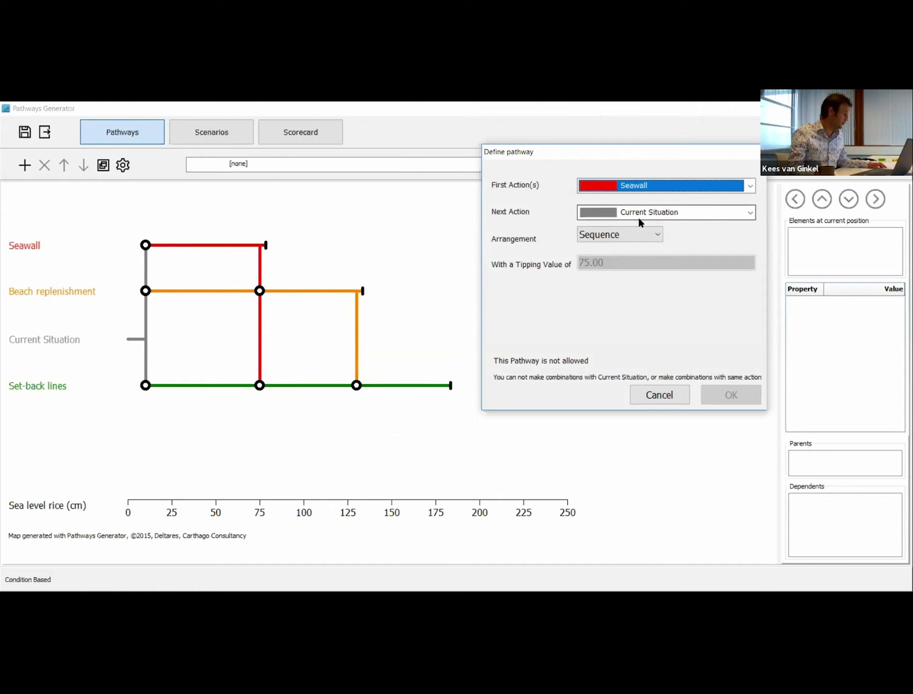
left_click(643, 214)
left_click(646, 249)
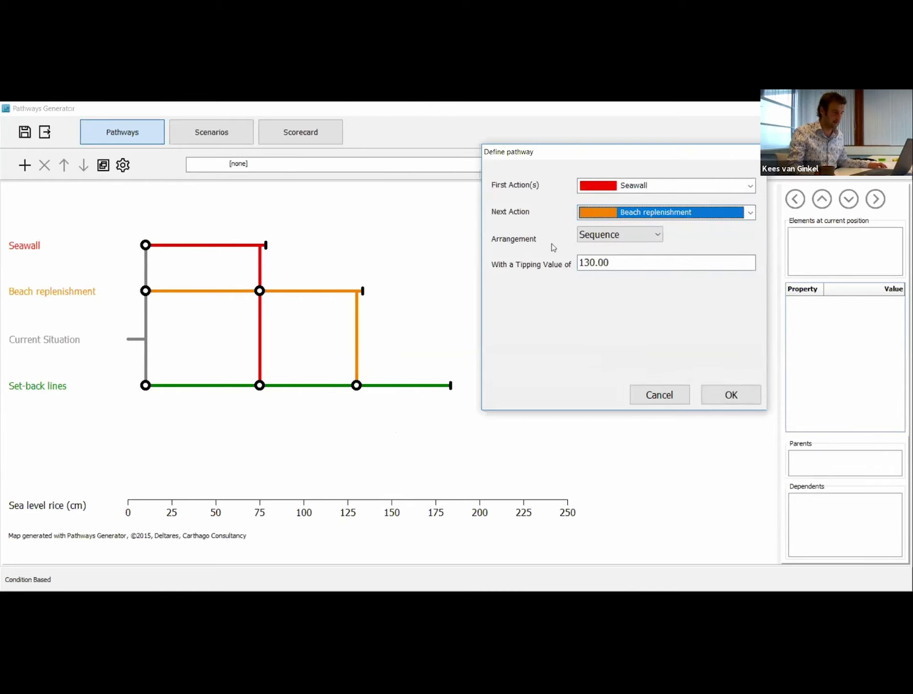
- Create the pathway as Combine with tipping value 170 and move its line between the Seawall and Beach replenishment rows
left_click(617, 239)
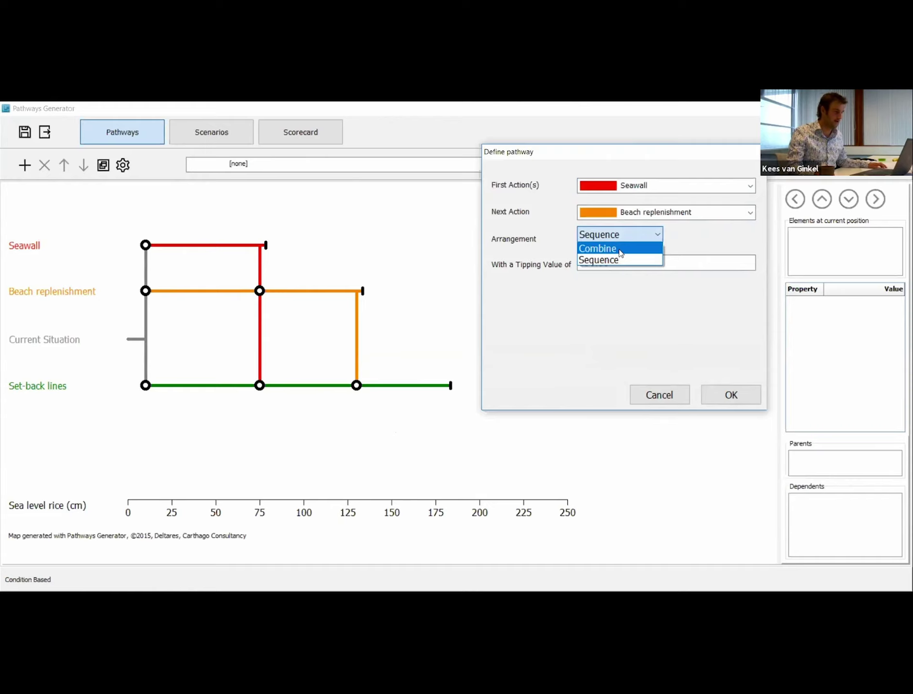
left_click(621, 249)
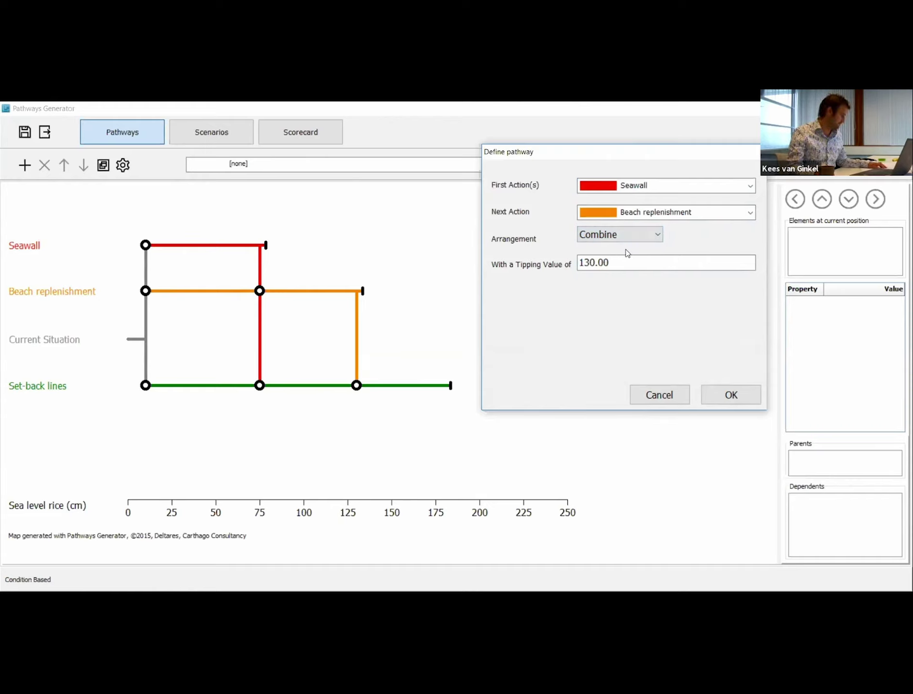
left_click_drag(580, 262, 620, 263)
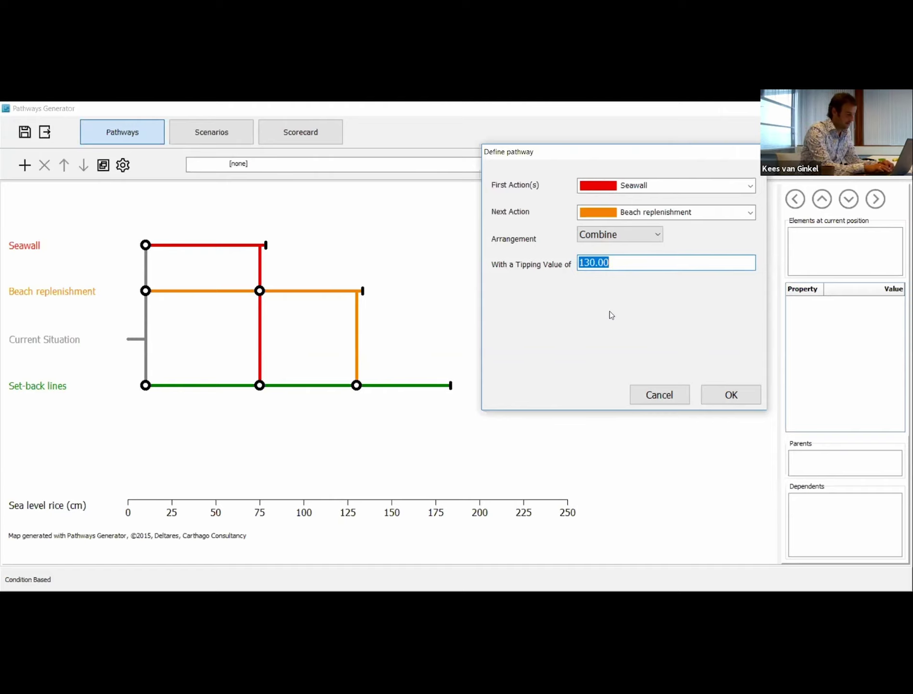
type("170")
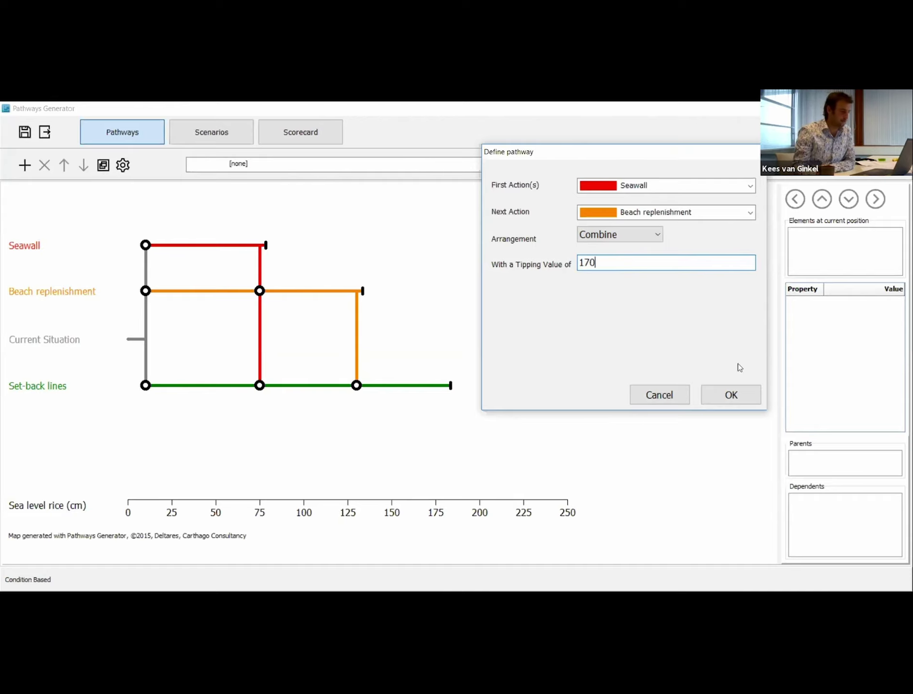
left_click(737, 397)
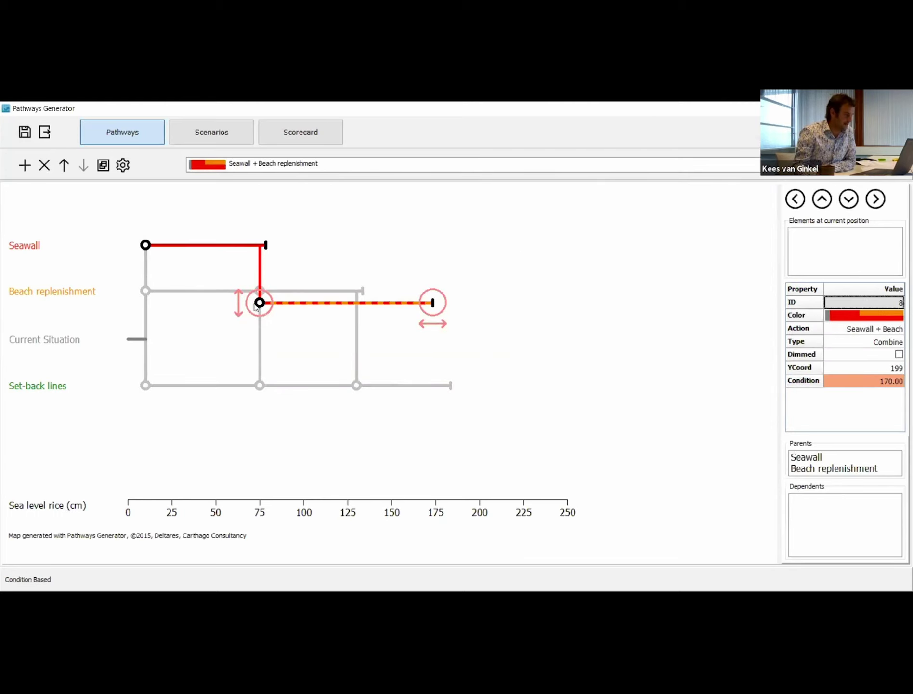
left_click_drag(239, 312, 243, 277)
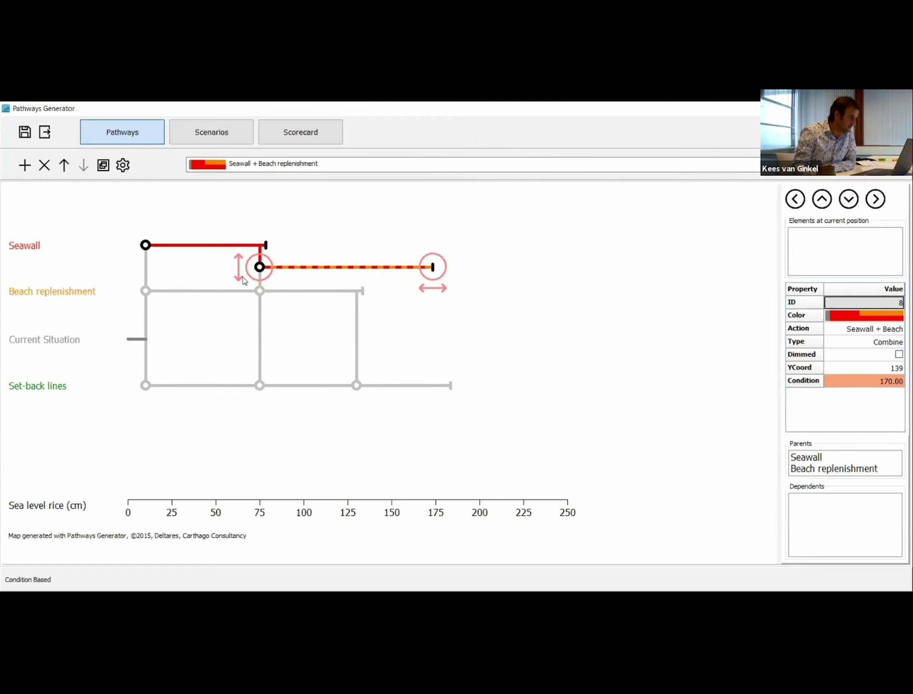
left_click(534, 361)
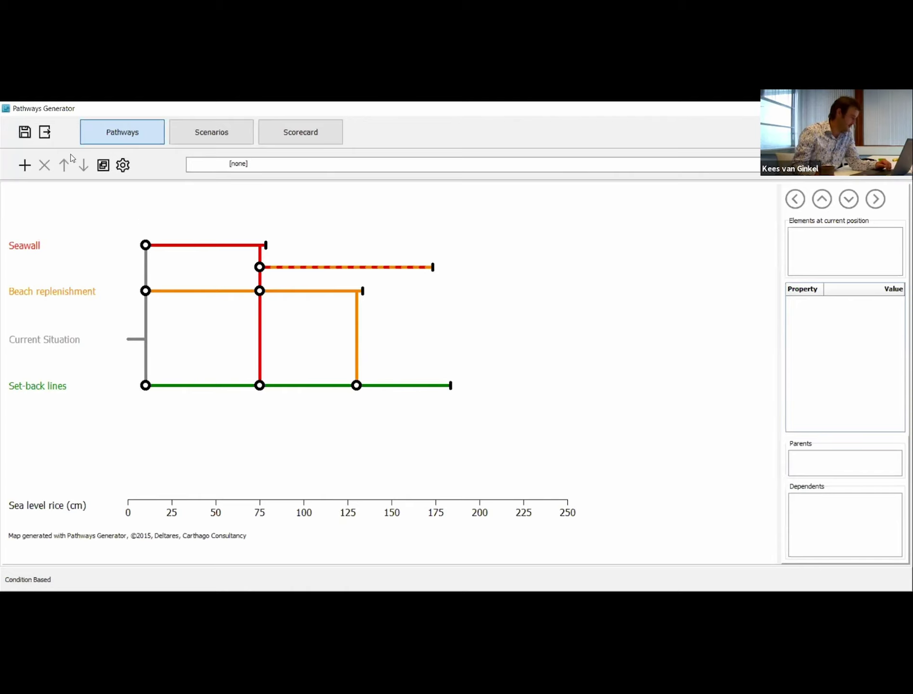
- Start another Combine pathway with Beach replenishment as the first action and Set-back lines as the next action
left_click(25, 166)
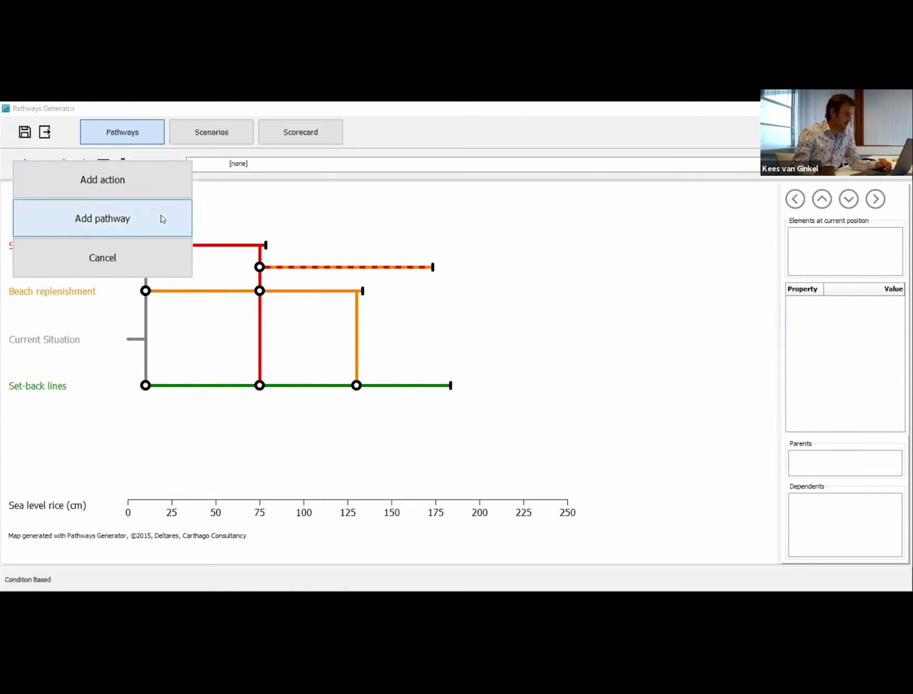
left_click(160, 215)
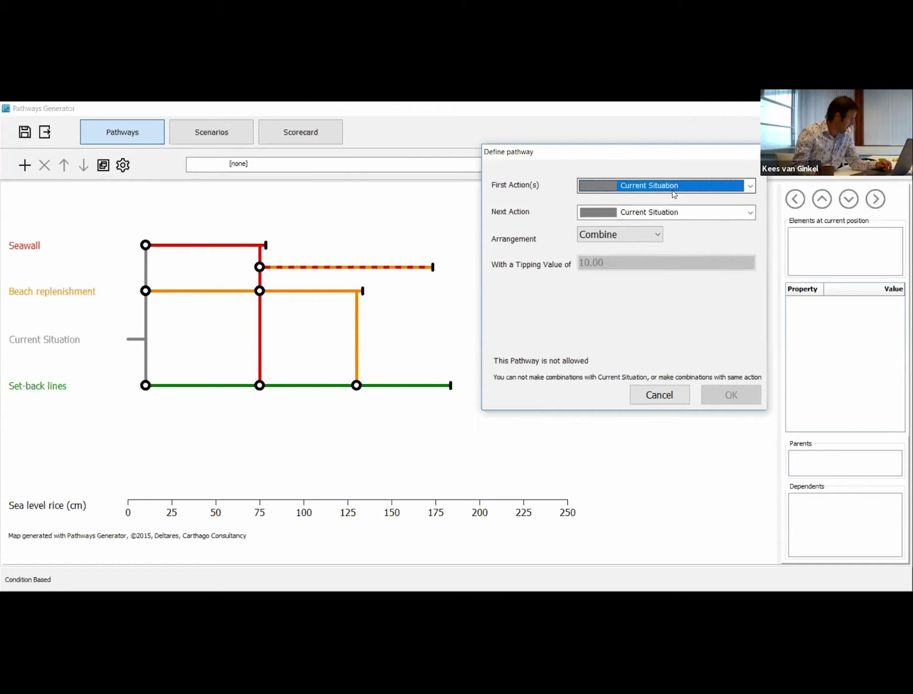
left_click(674, 194)
left_click(674, 222)
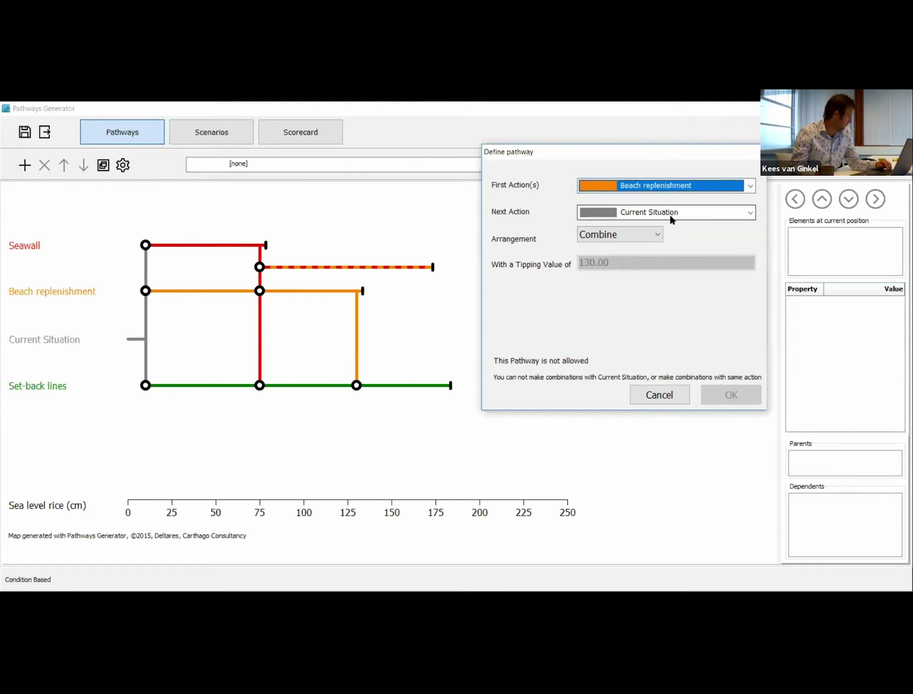
left_click(672, 217)
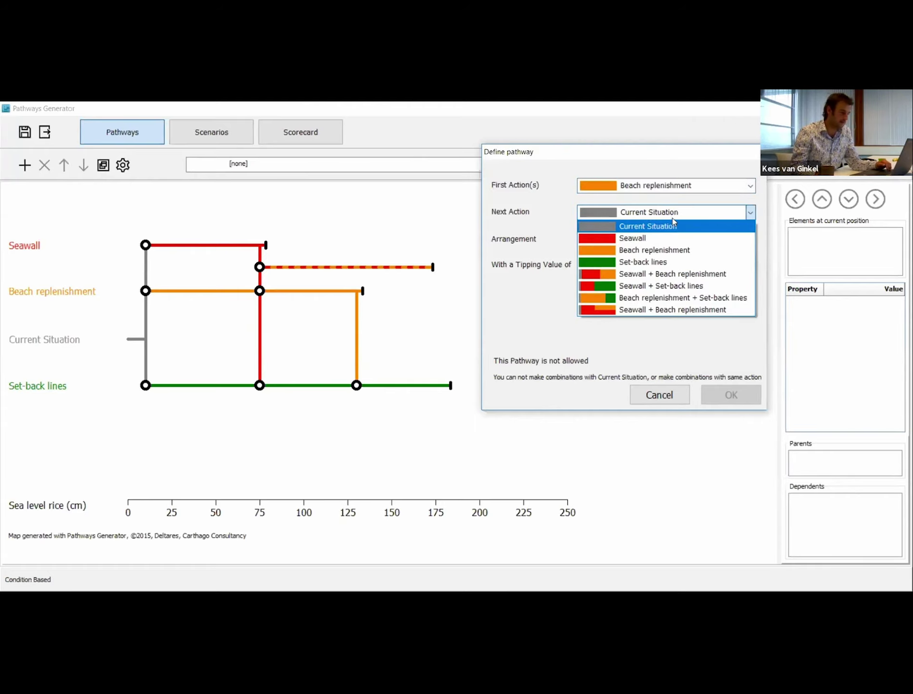
left_click(682, 261)
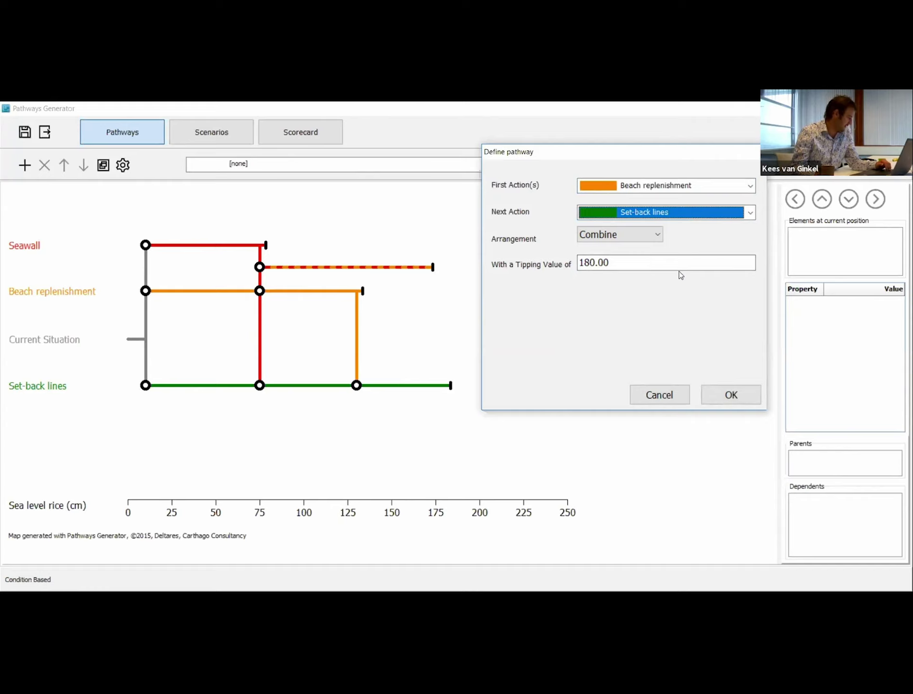
- Create the pathway with tipping value 250 and move its line between the Current Situation and Set-back lines rows
key("Tab")
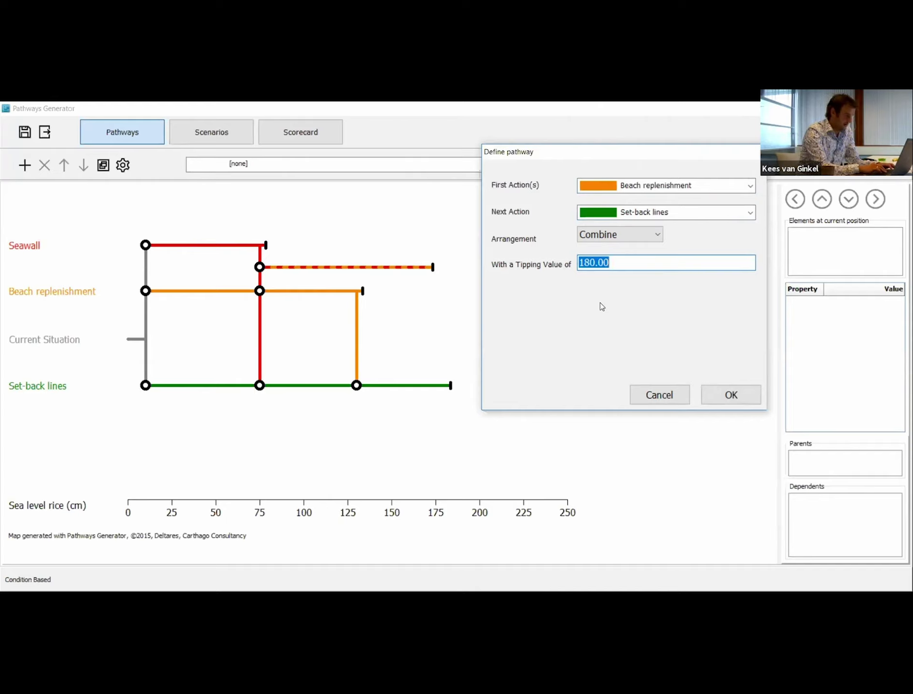
type("250")
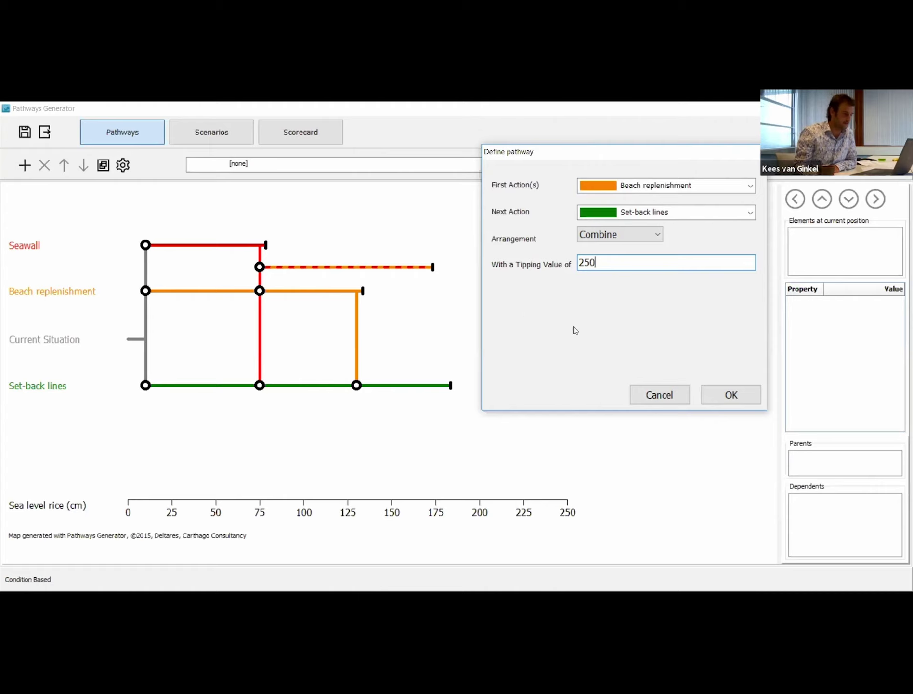
left_click(723, 396)
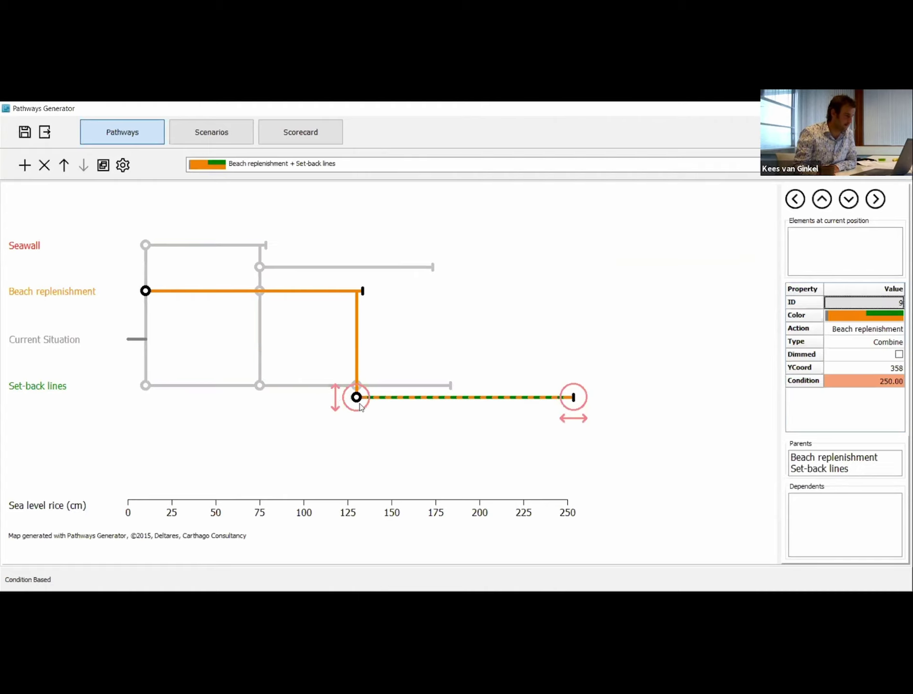
left_click_drag(332, 383, 331, 360)
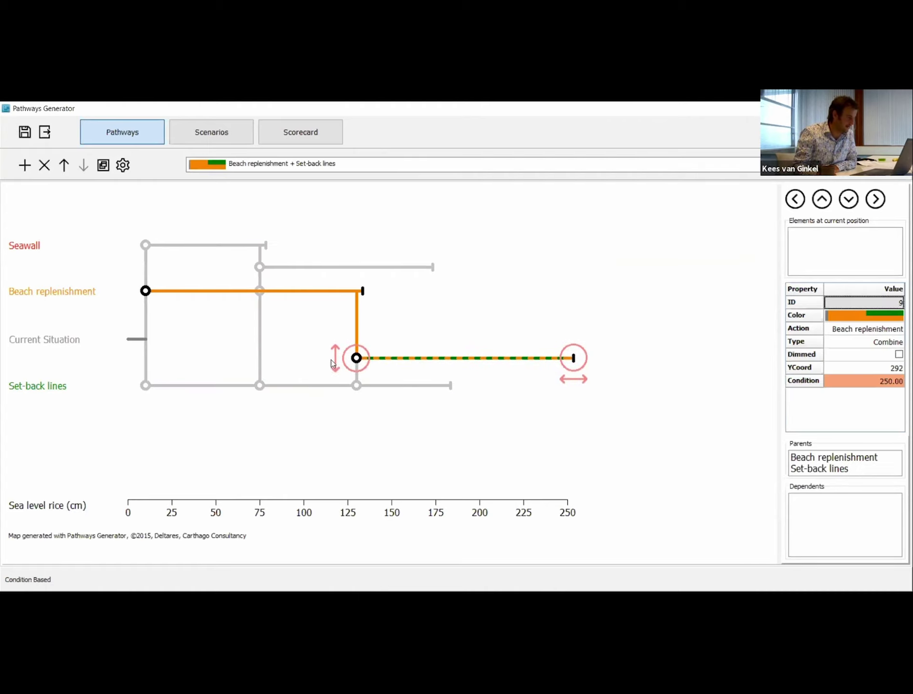
left_click(354, 431)
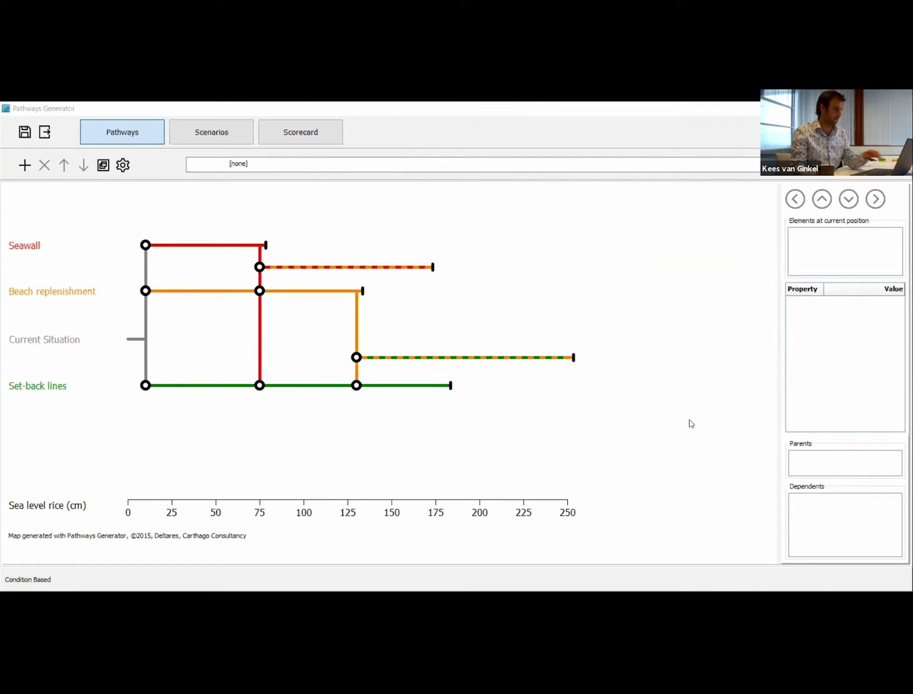
left_click(387, 421)
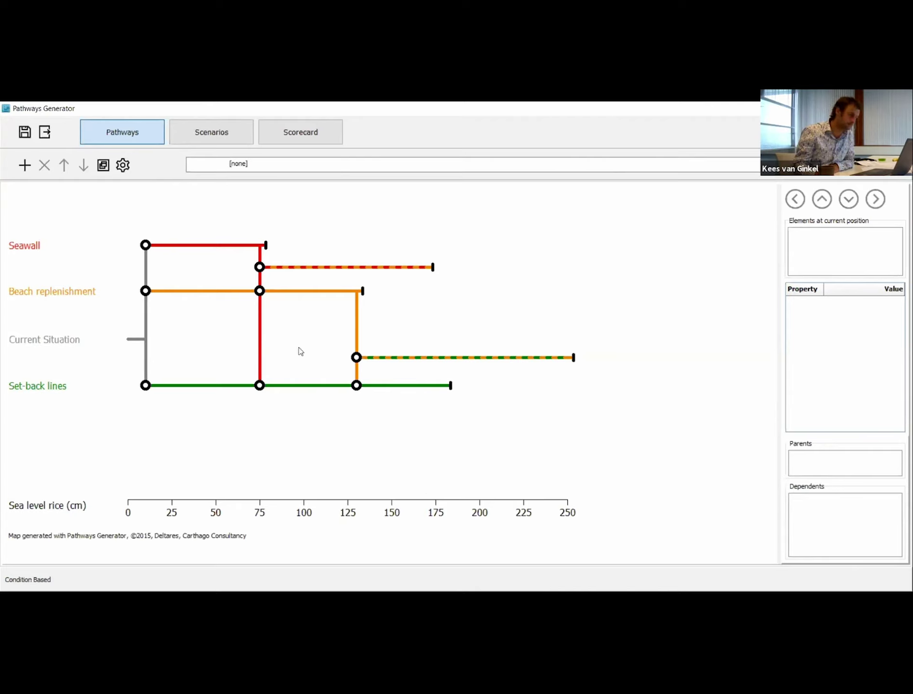
- Confirm the scenario timeframe with begin year 2020 and 80 time steps
left_click(218, 138)
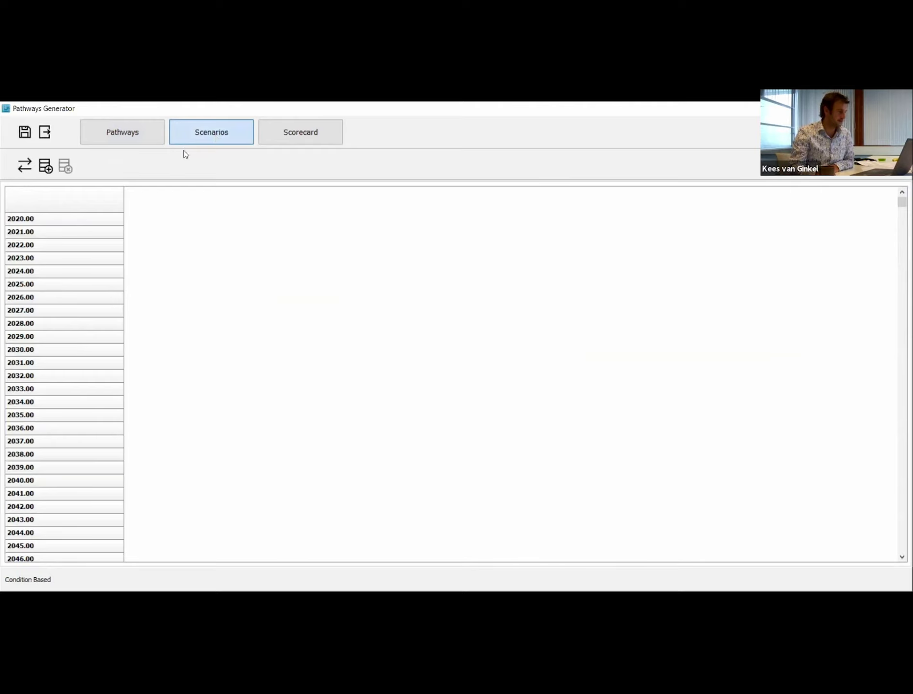
left_click(29, 170)
left_click(146, 209)
left_click(145, 232)
double_click(145, 232)
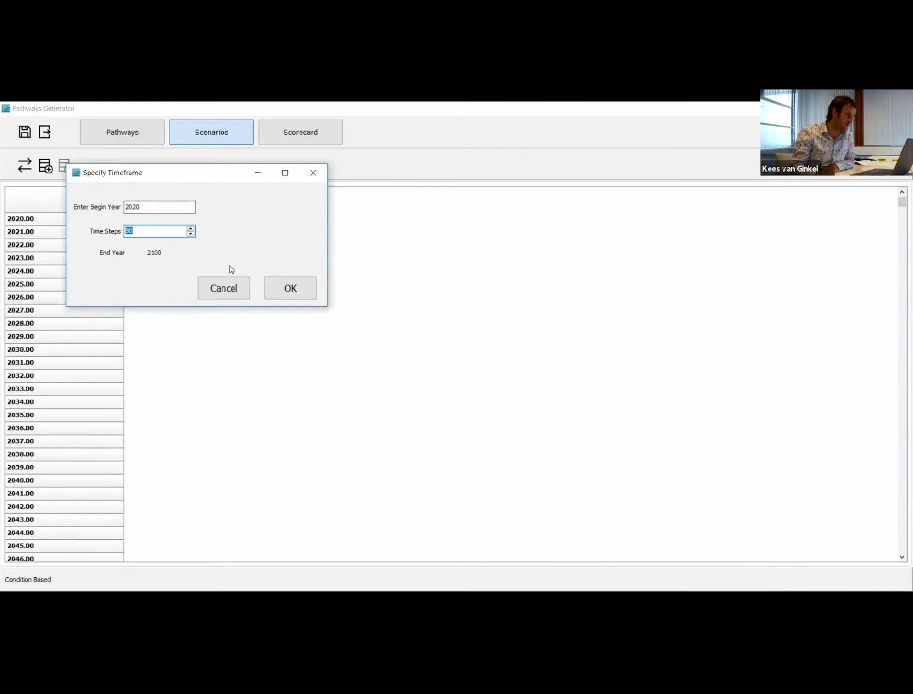
double_click(162, 205)
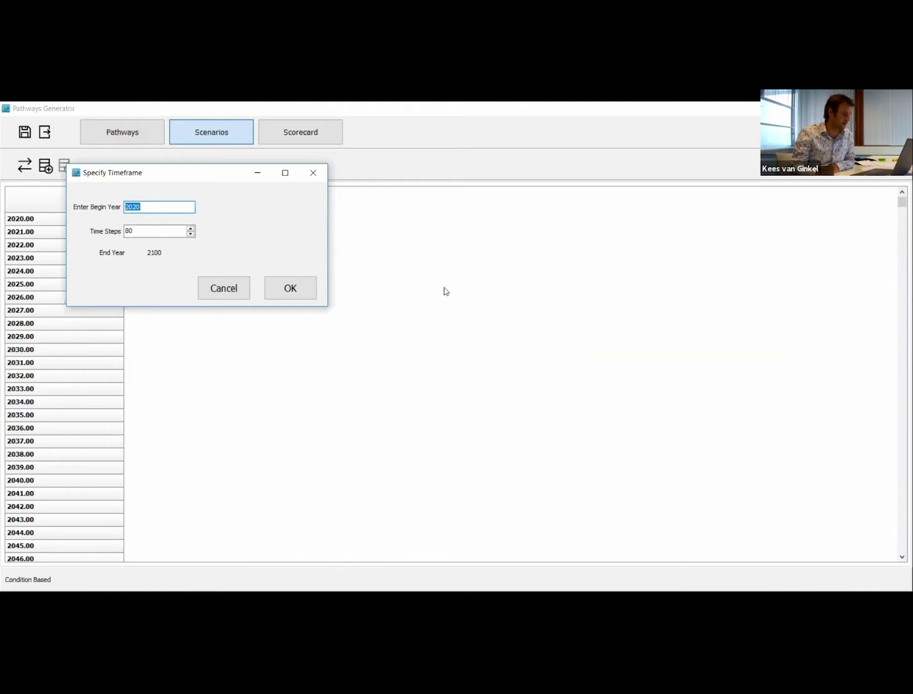
left_click(297, 290)
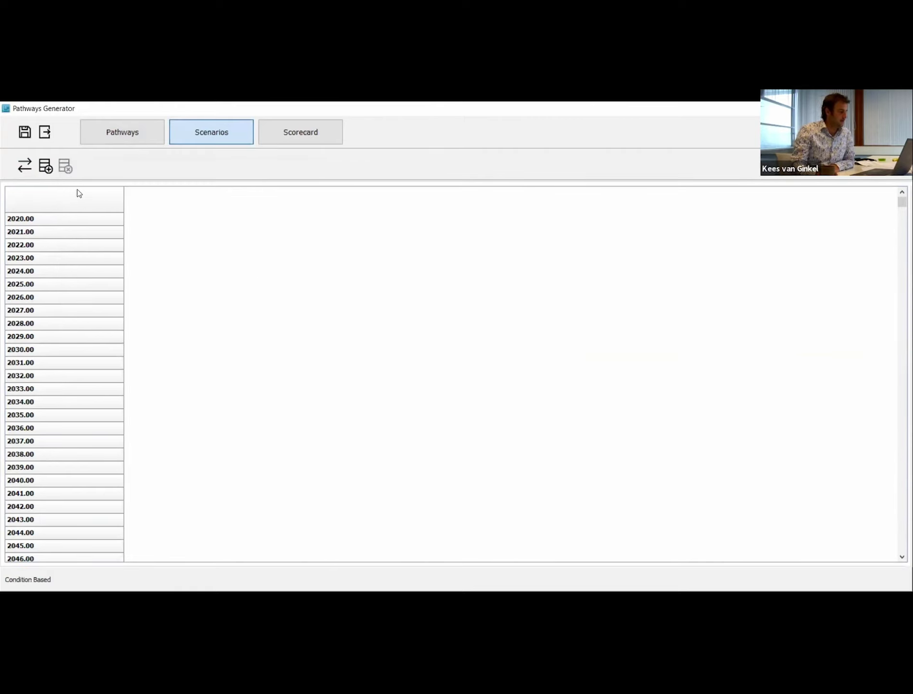
- Start a new scenario named Low SLR and give it a bright green colour
left_click(49, 168)
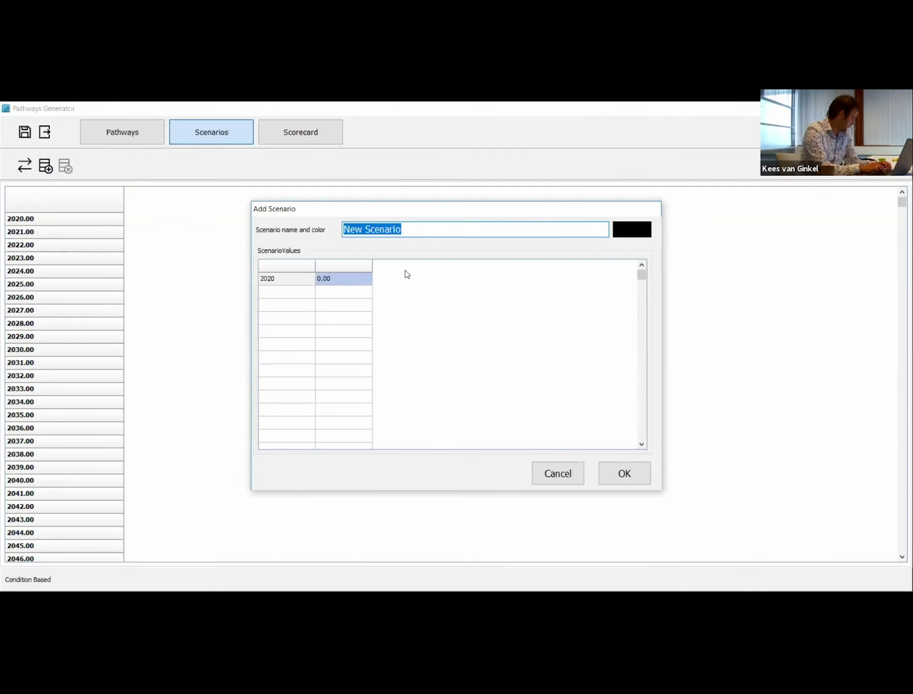
type("SLR")
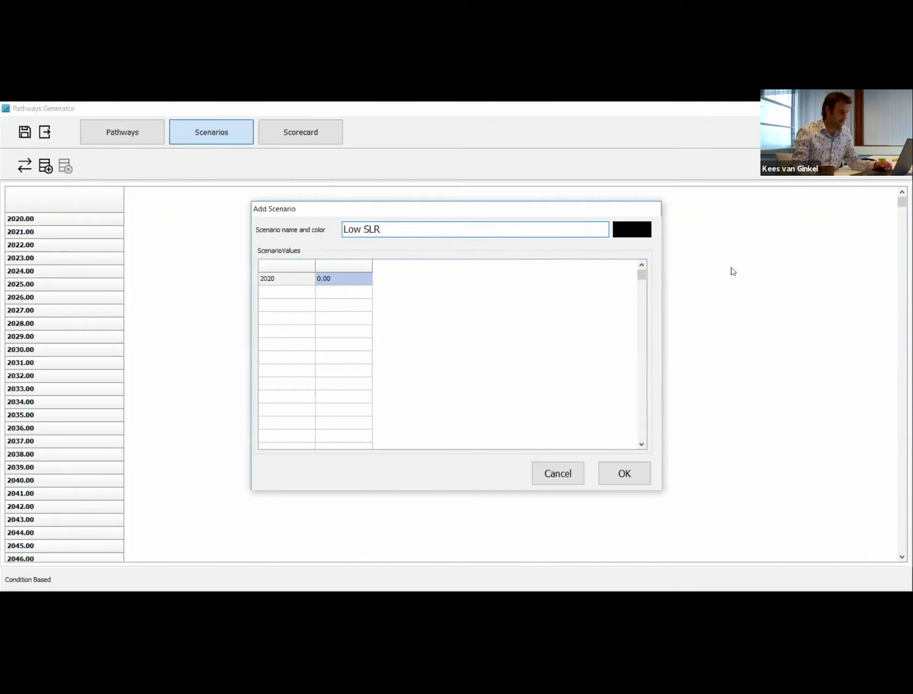
left_click(642, 235)
left_click(433, 257)
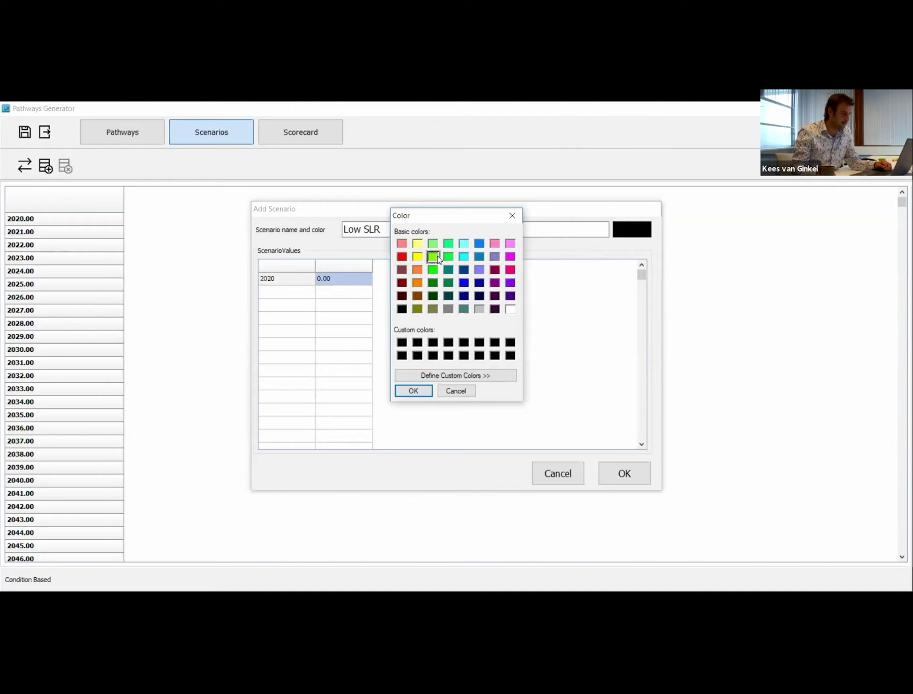
left_click(413, 391)
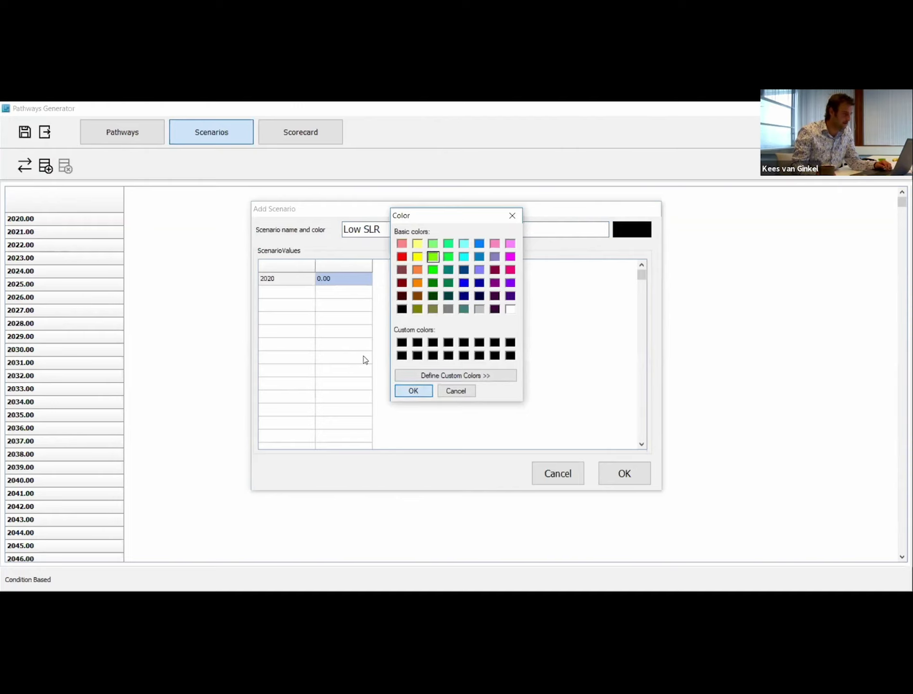
- Enter the value 0.5 for year 2100 in the Low SLR scenario, save it and check its yearly values
left_click(288, 280)
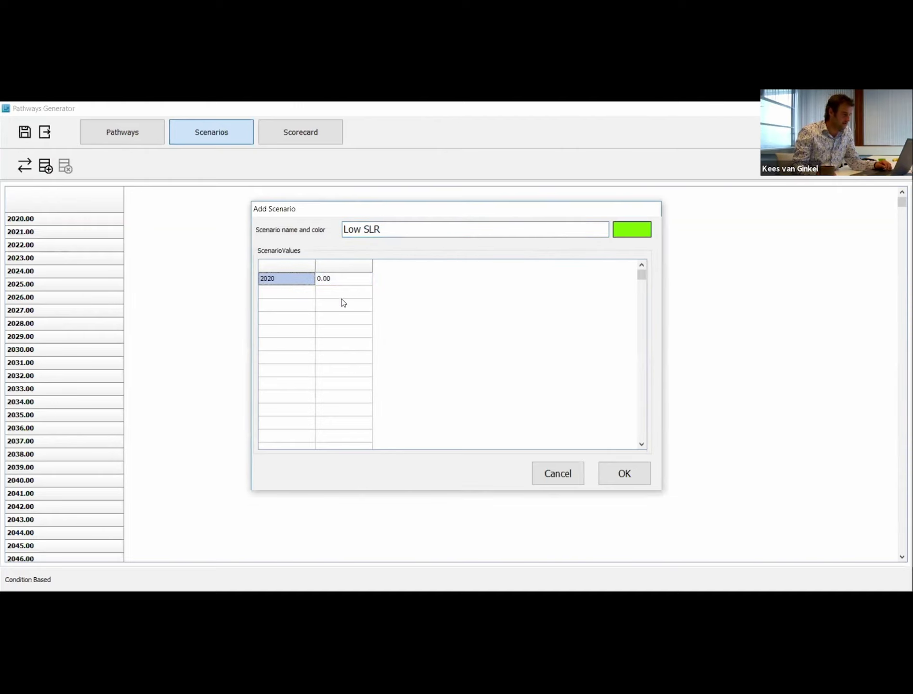
left_click(334, 283)
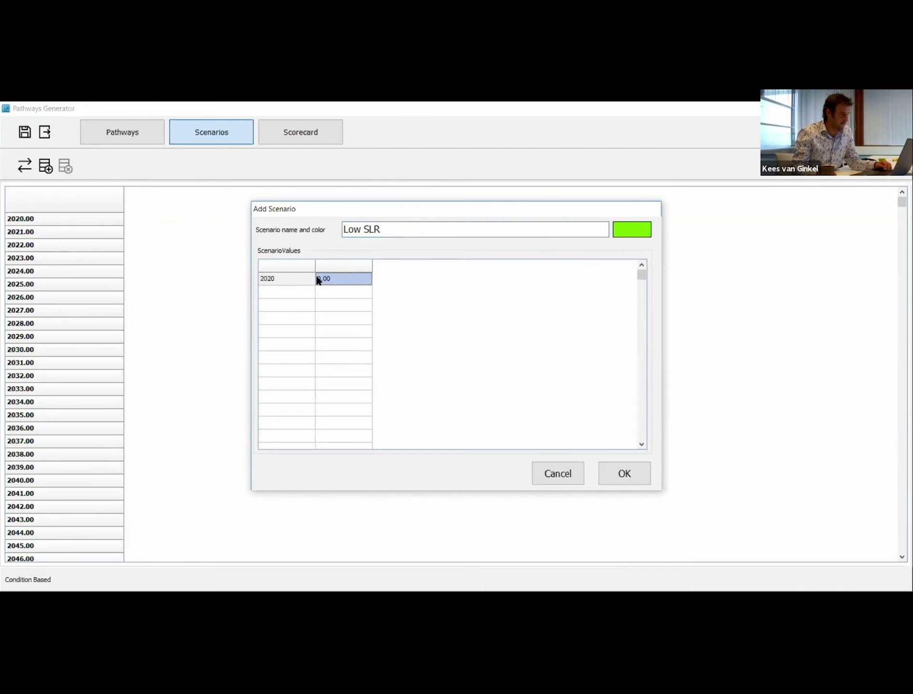
left_click_drag(644, 279, 633, 439)
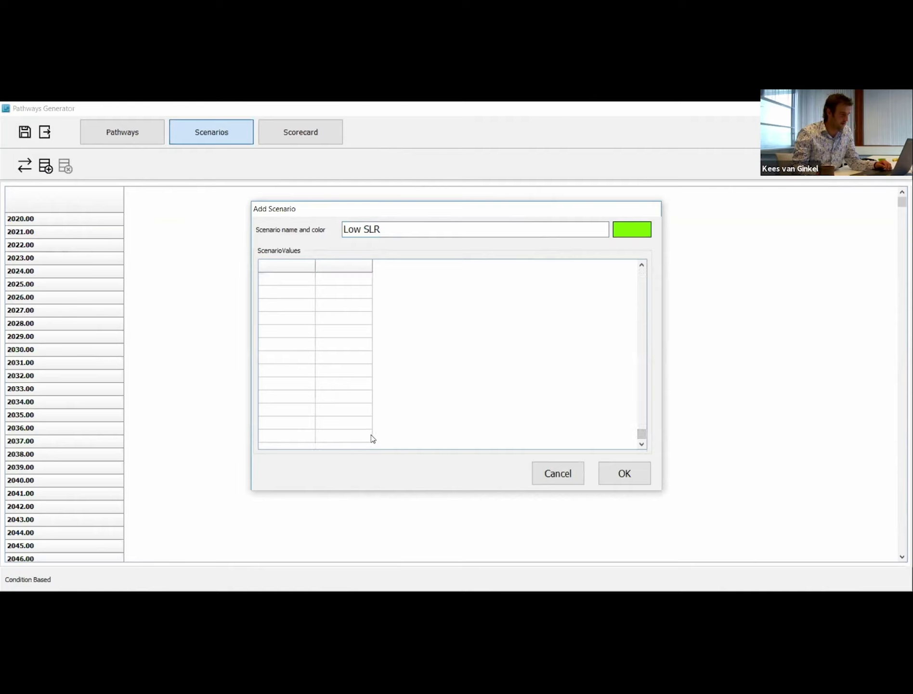
left_click(299, 437)
double_click(292, 439)
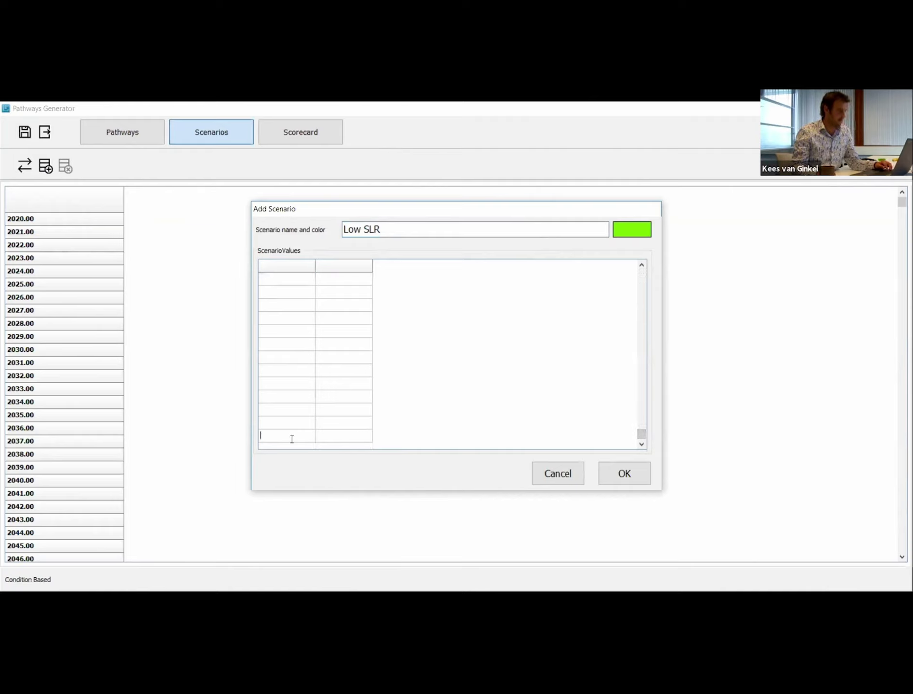
type("21")
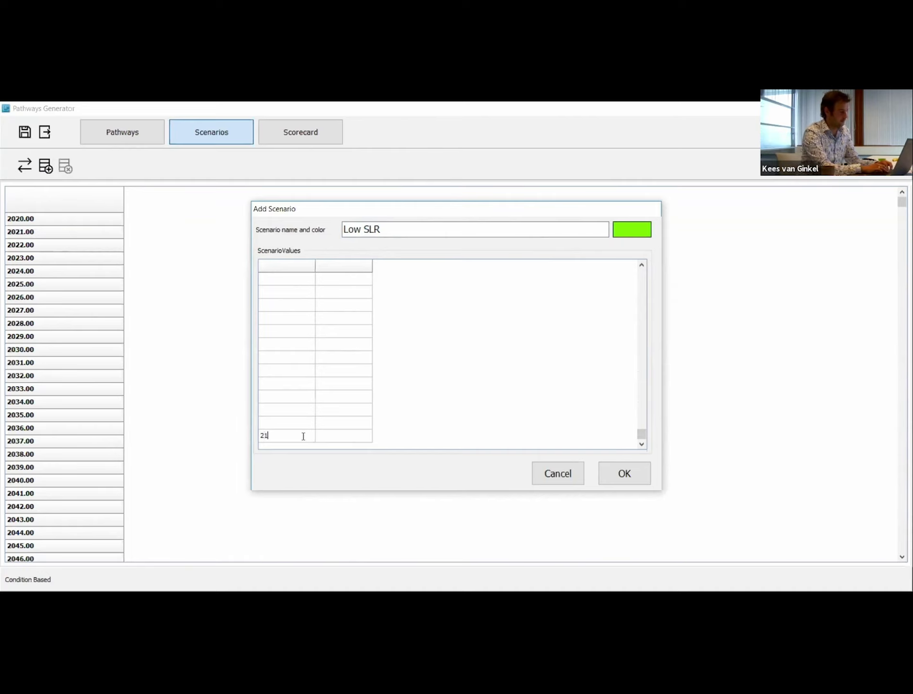
type("00")
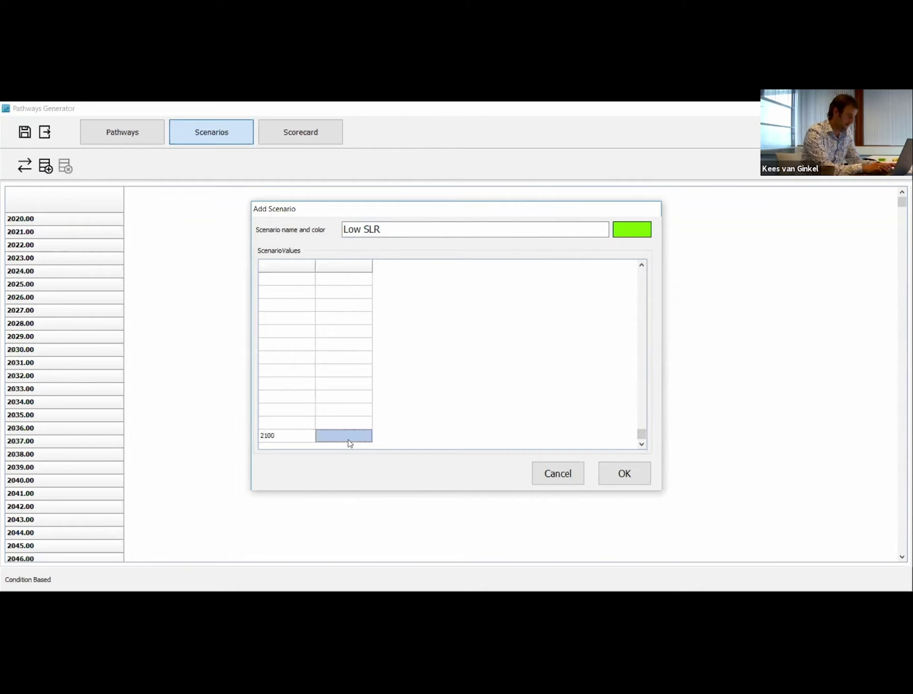
type("0.5")
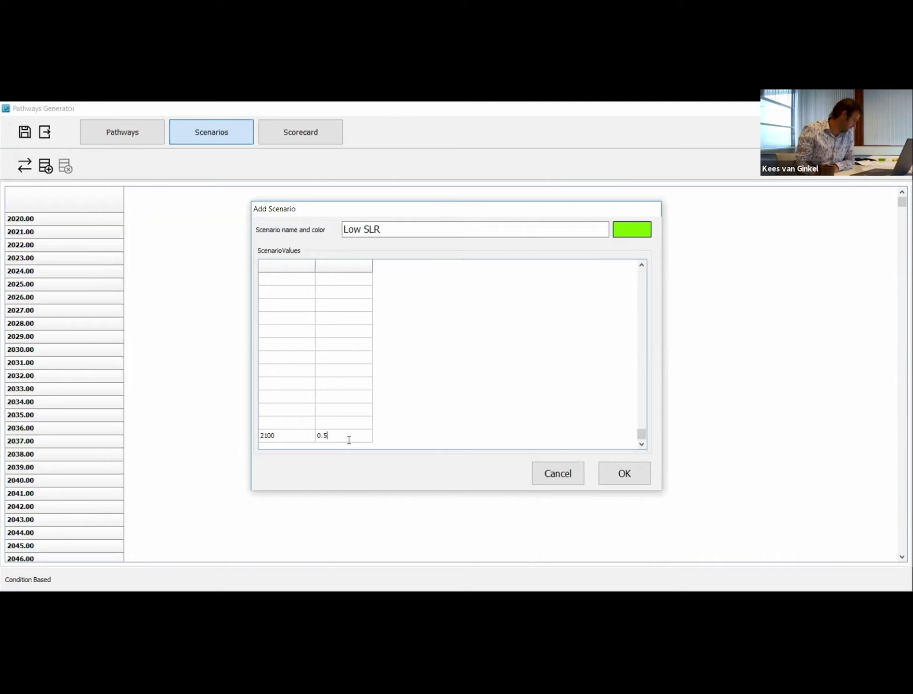
left_click(607, 476)
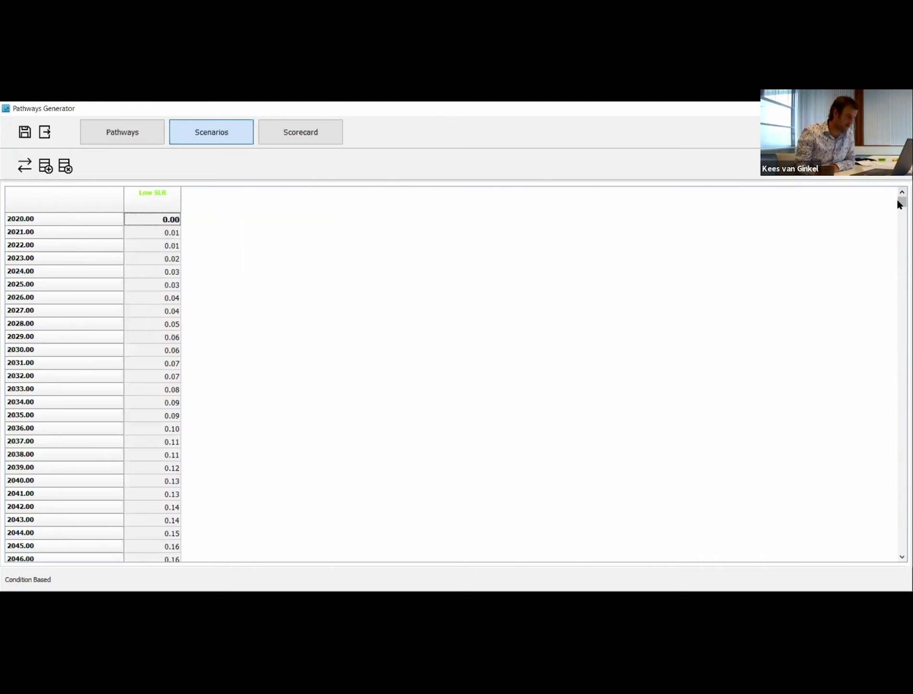
scroll(899, 220, "down", 1)
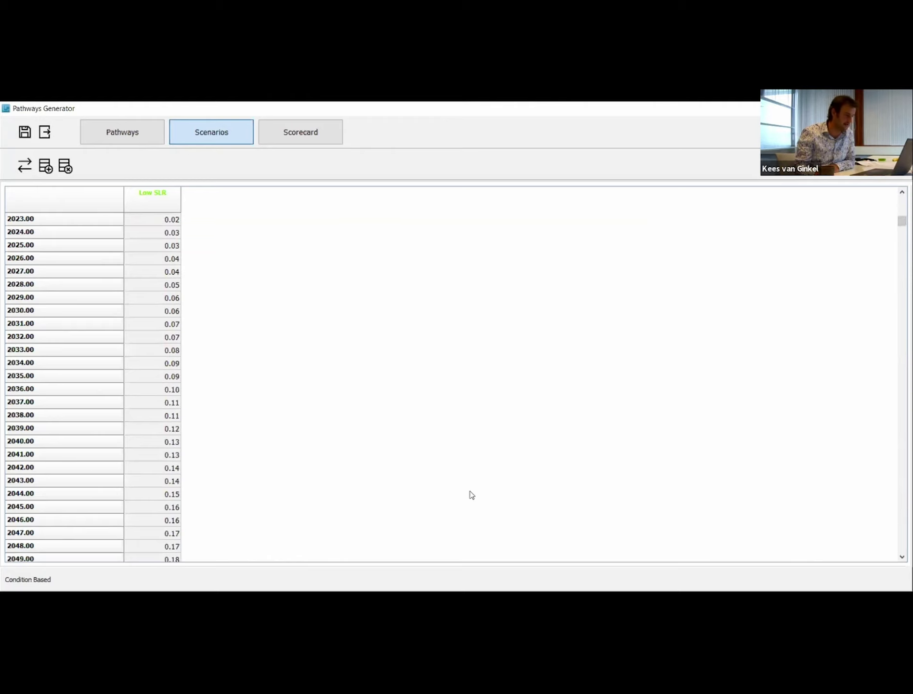
scroll(898, 370, "down", 15)
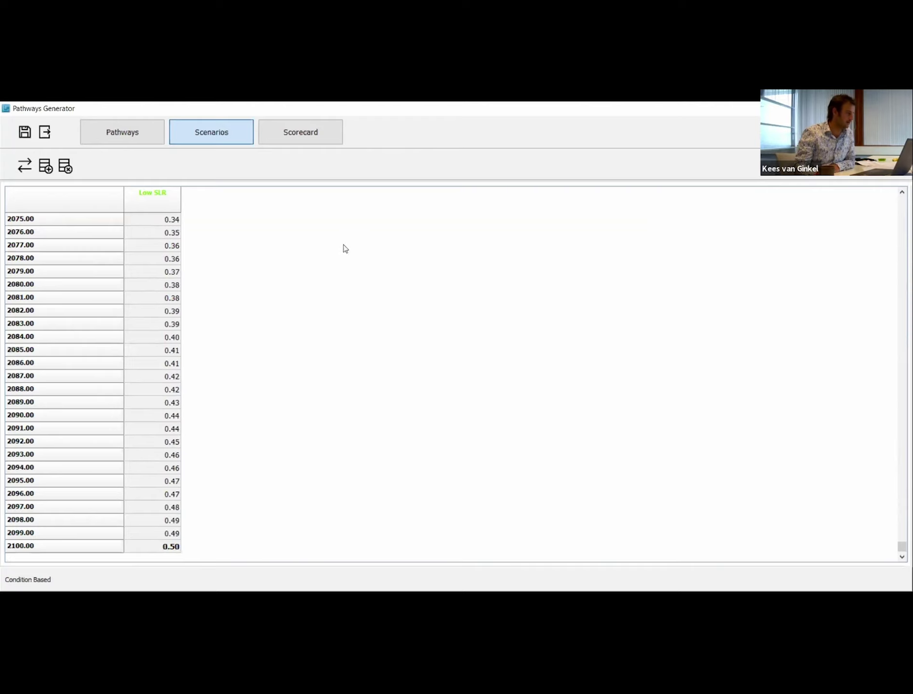
- Start a second scenario named Moderate SLR and give it an orange colour
left_click(48, 170)
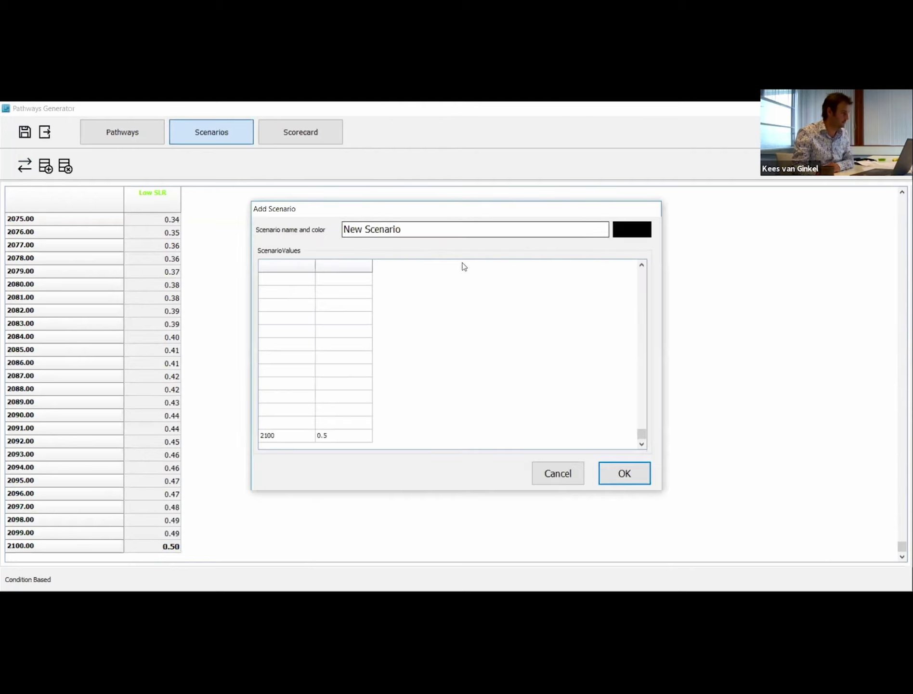
left_click_drag(469, 230, 343, 230)
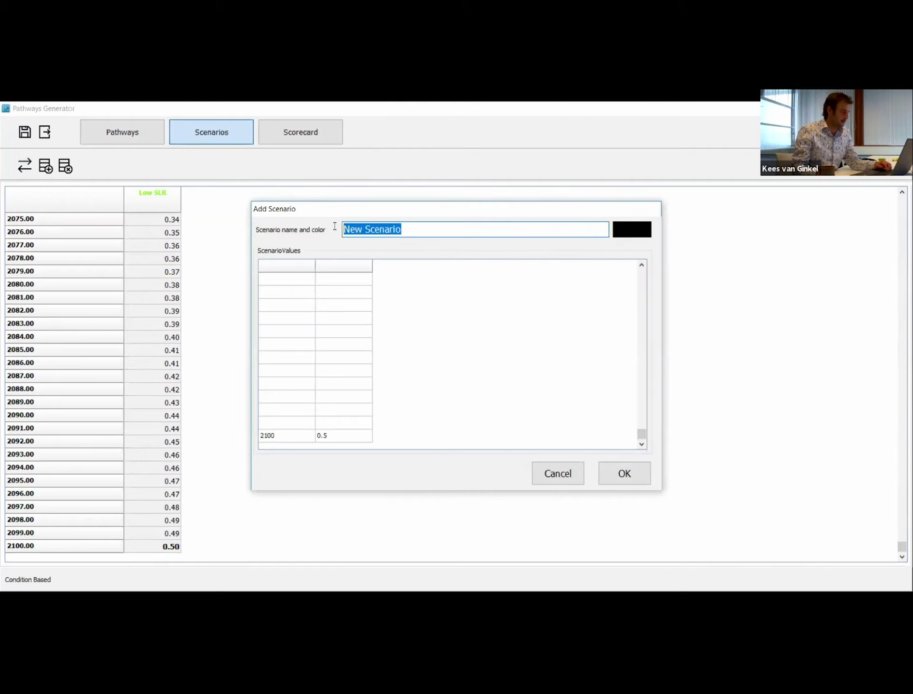
type("Moder")
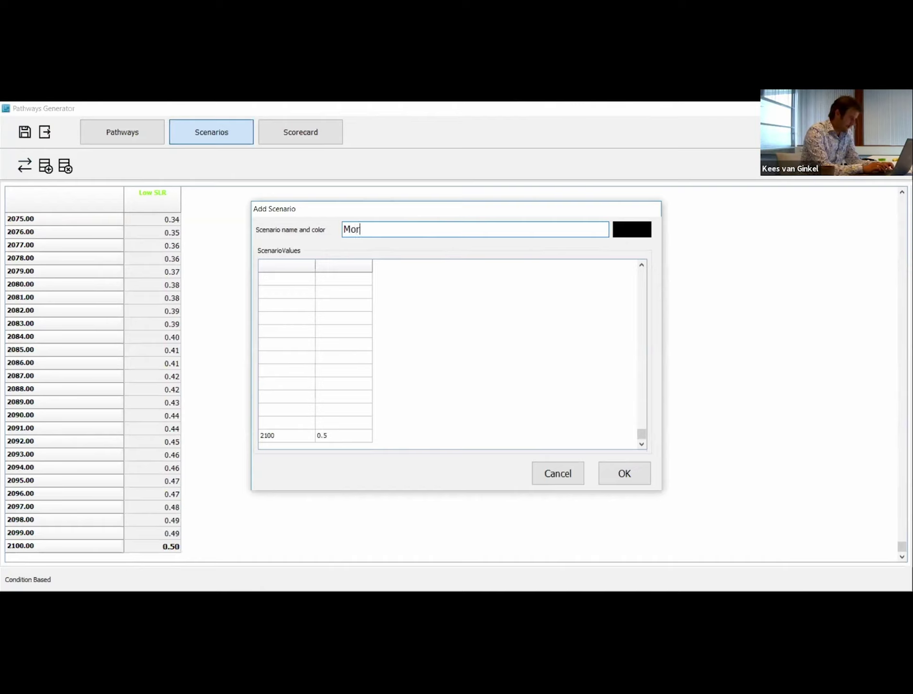
key("BackSpace")
key("BackSpace")
key("BackSpace")
type("derate SLR")
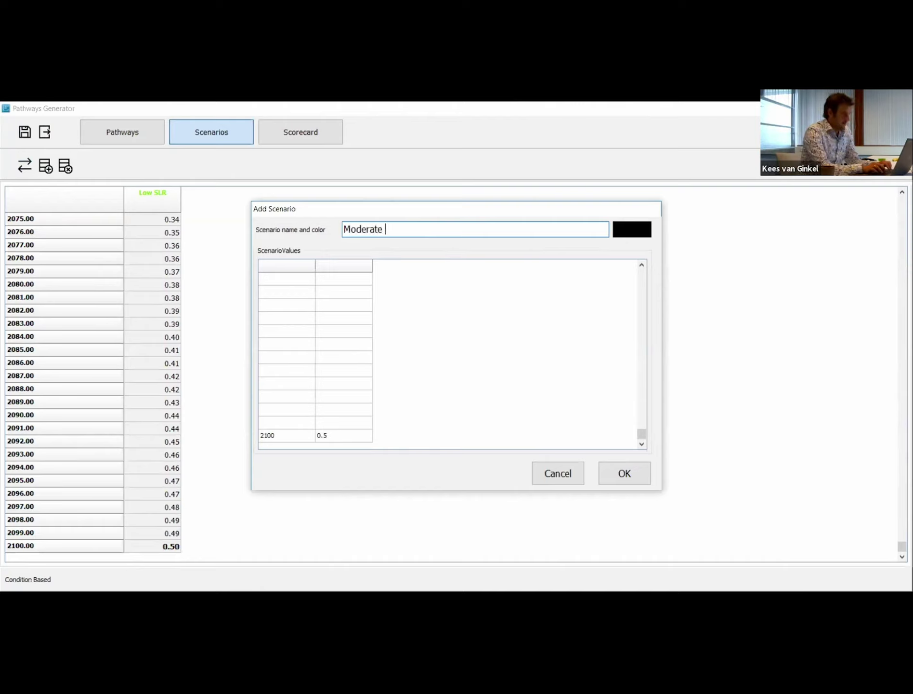
left_click(630, 234)
left_click(417, 283)
left_click(413, 391)
- Set the Moderate SLR value for 2100 to 150, save the scenario and check the yearly values
left_click(336, 436)
left_click(325, 438)
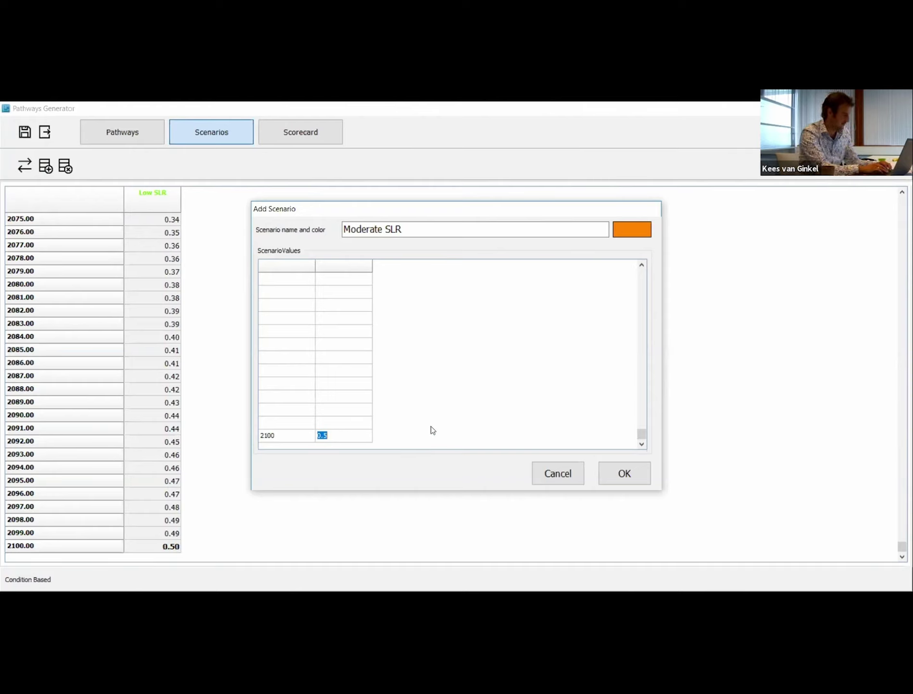
type("150")
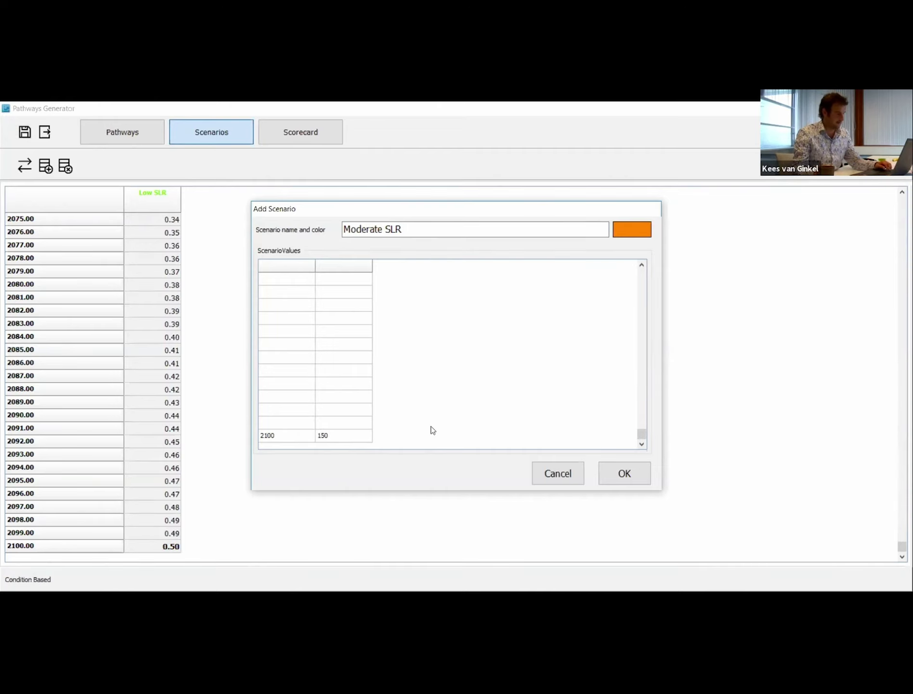
left_click(618, 472)
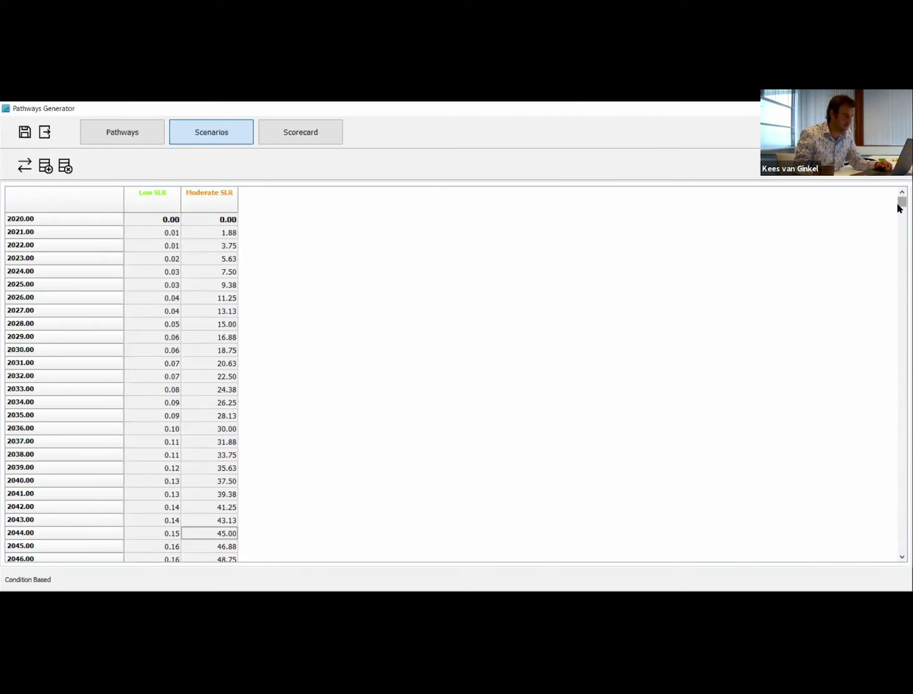
scroll(898, 367, "down", 10)
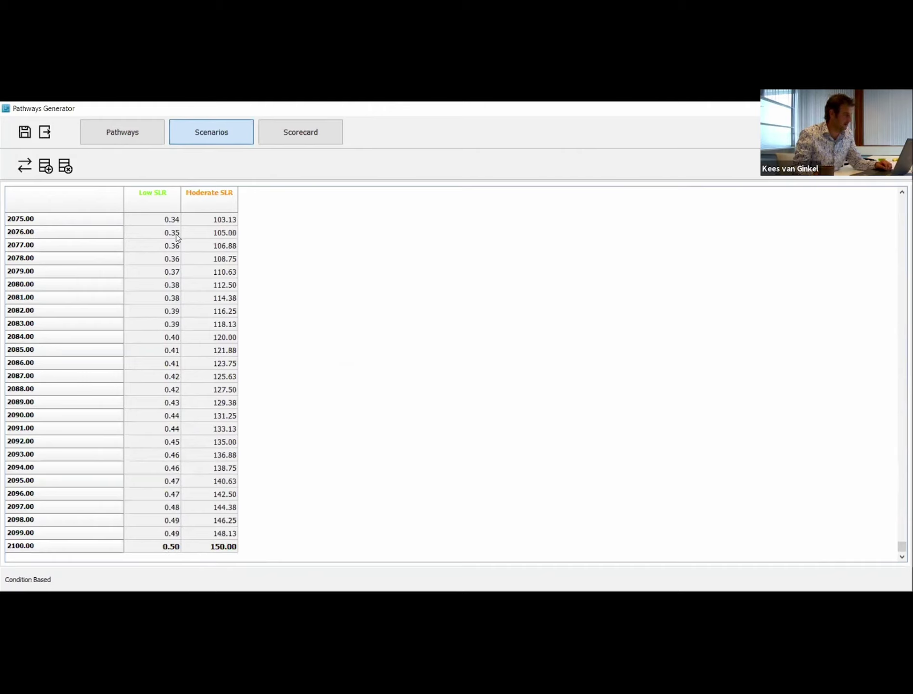
- Reopen the Low SLR scenario and set its value for 2100 to 50
double_click(164, 202)
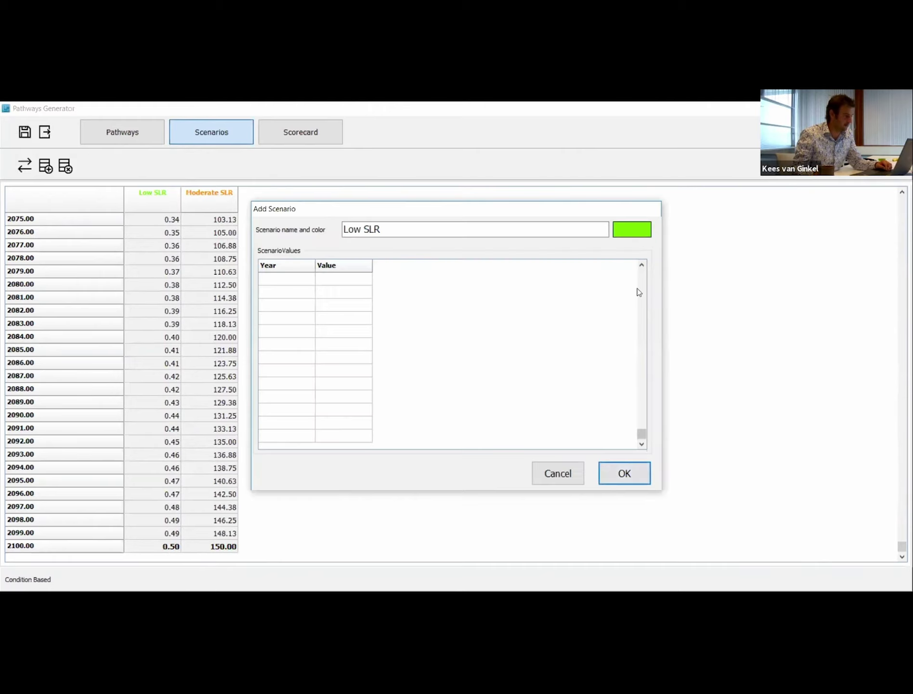
left_click_drag(642, 428, 645, 366)
left_click_drag(648, 318, 643, 272)
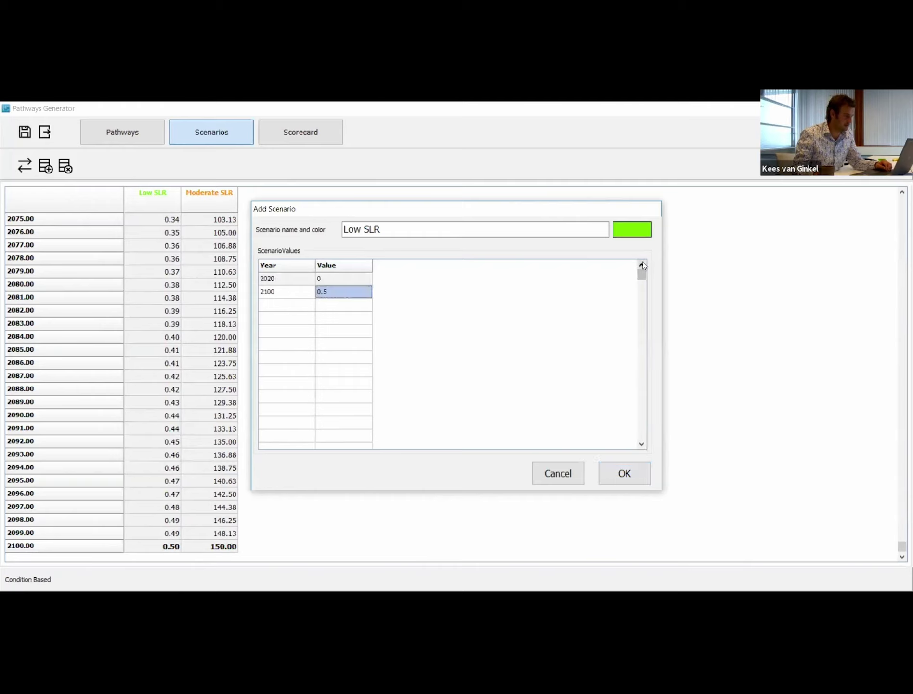
left_click(298, 275)
left_click(326, 277)
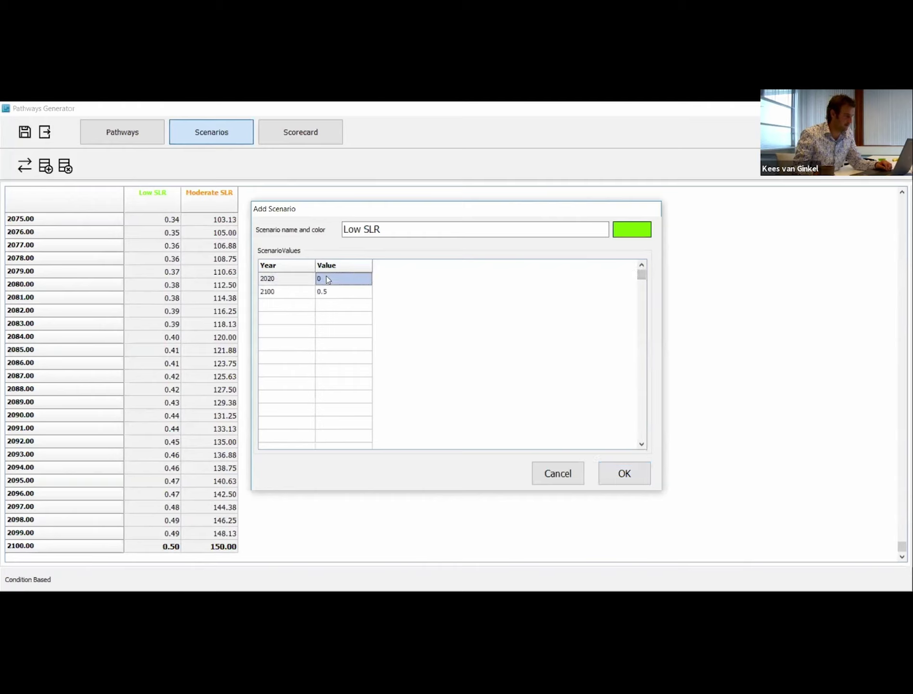
left_click(273, 292)
left_click(331, 289)
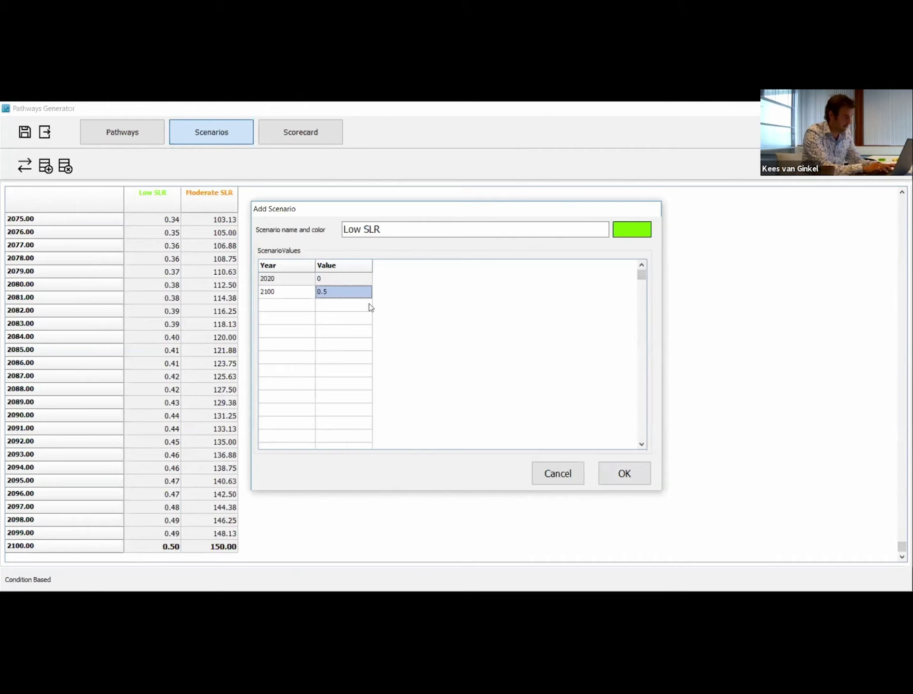
type("50")
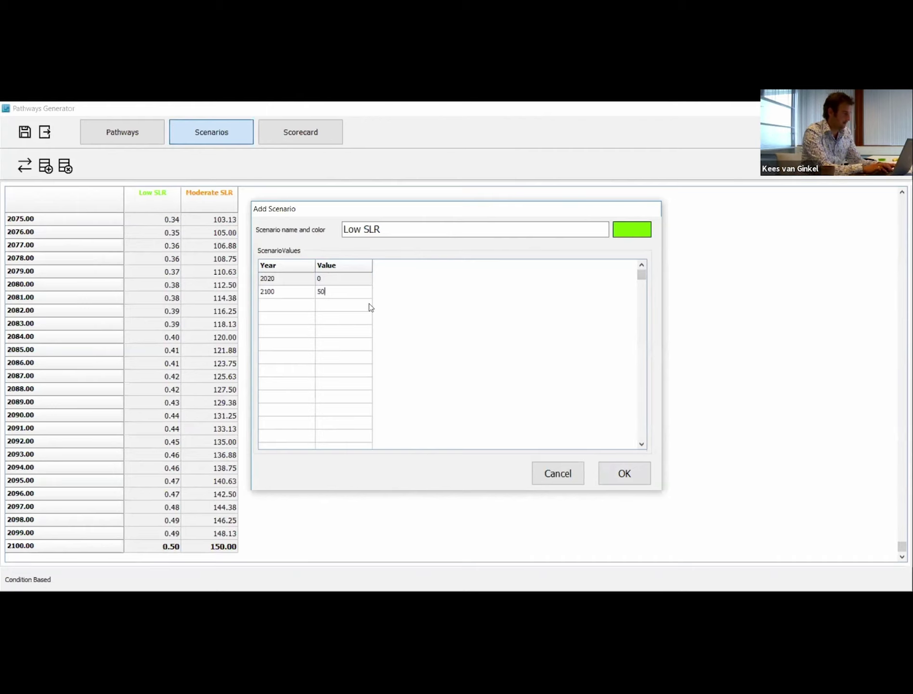
left_click(616, 470)
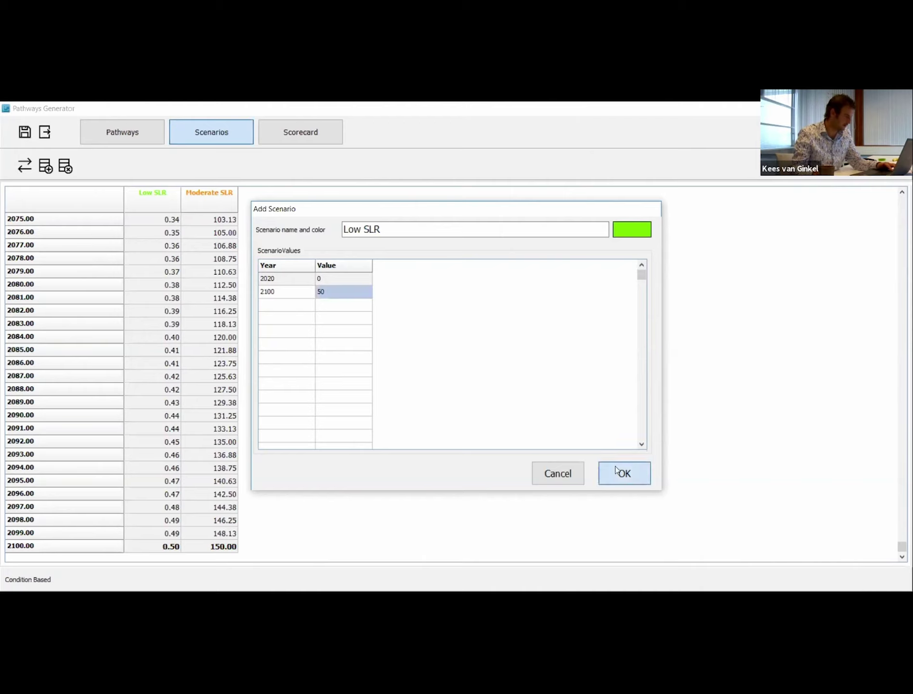
- Examine the yearly Low SLR and Moderate SLR values in the scenario table through to 2100
scroll(270, 440, "up", 20)
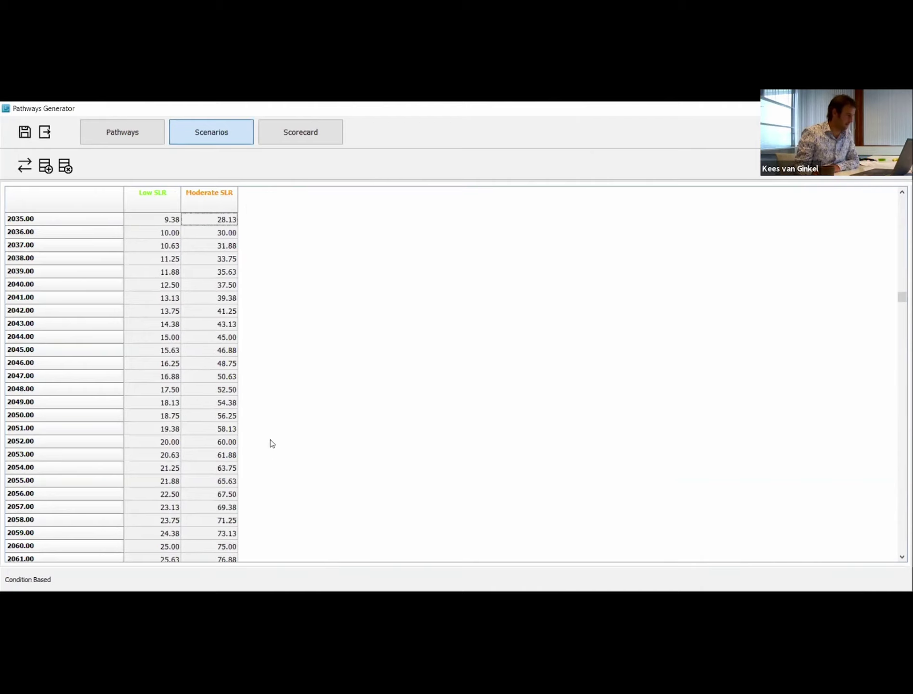
key("Down")
key("Down")
key("Down")
key("Down")
key("Down")
key("Down")
key("Down")
key("Down")
key("Down")
key("Down")
key("Down")
key("Down")
key("Down")
key("Down")
key("Down")
key("Down")
key("Down")
key("Down")
key("Down")
key("Down")
key("Down")
key("Down")
key("Down")
key("Down")
key("Down")
key("Down")
key("Down")
key("Down")
key("Down")
key("Down")
key("Down")
key("Down")
key("Down")
key("Down")
key("Down")
key("Down")
key("Down")
key("Down")
key("Down")
key("Down")
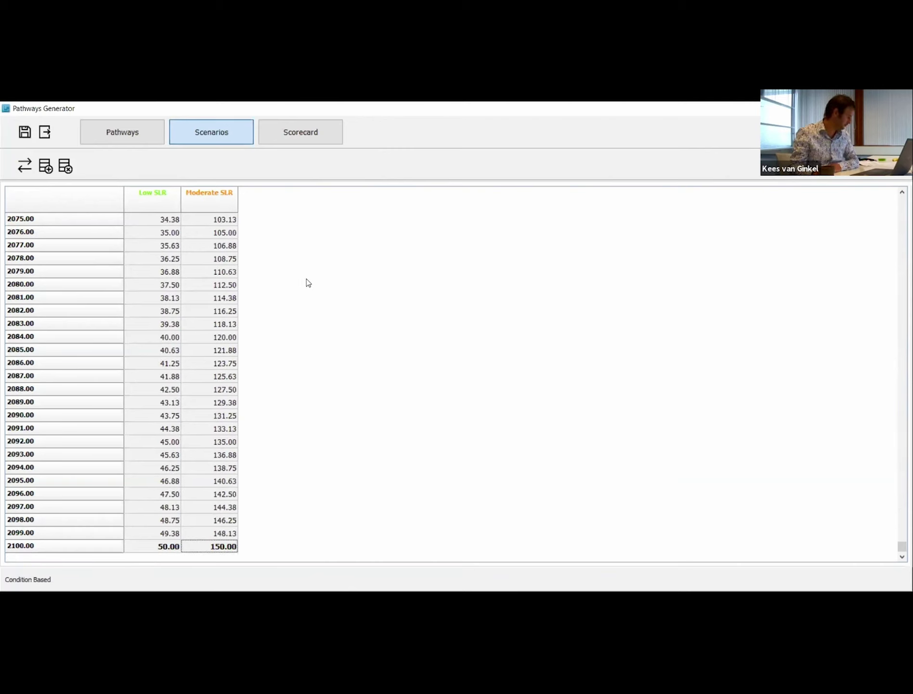
- Start a third scenario named High-end and give it a red colour
left_click(48, 172)
key("ctrl+a")
type("Highe-end")
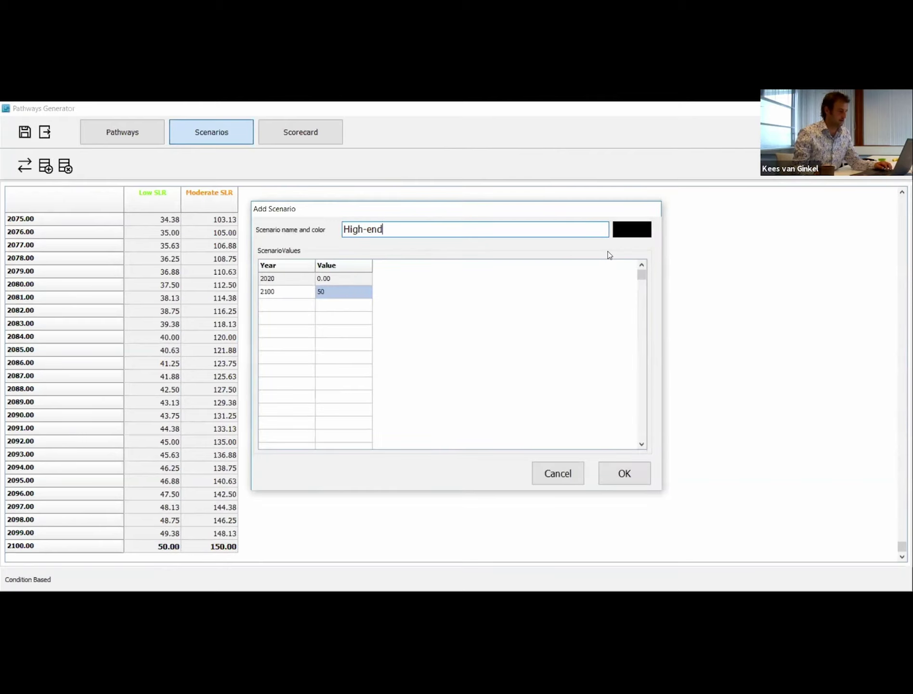
left_click_drag(640, 280, 635, 249)
left_click(632, 229)
left_click(402, 256)
left_click(428, 392)
- Set the High-end scenario's value for 2100 to 250 and save the scenario
left_click(331, 291)
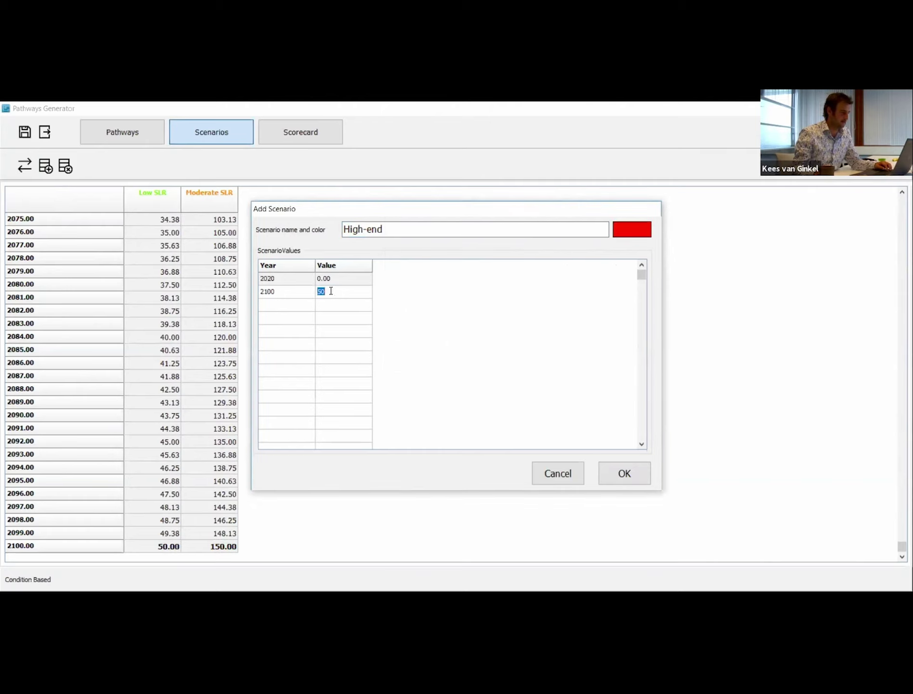
type("250")
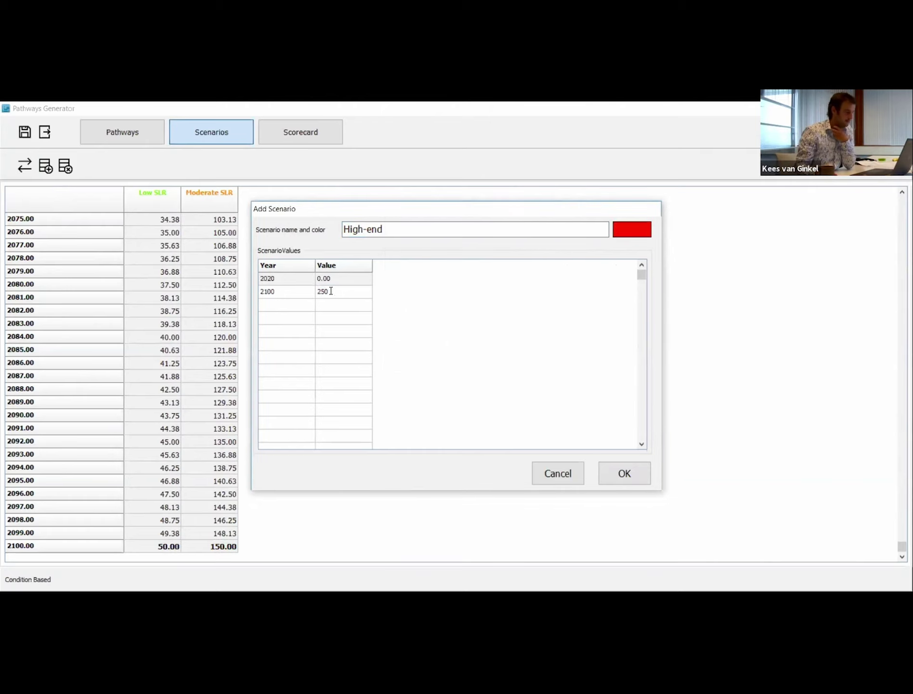
left_click(622, 473)
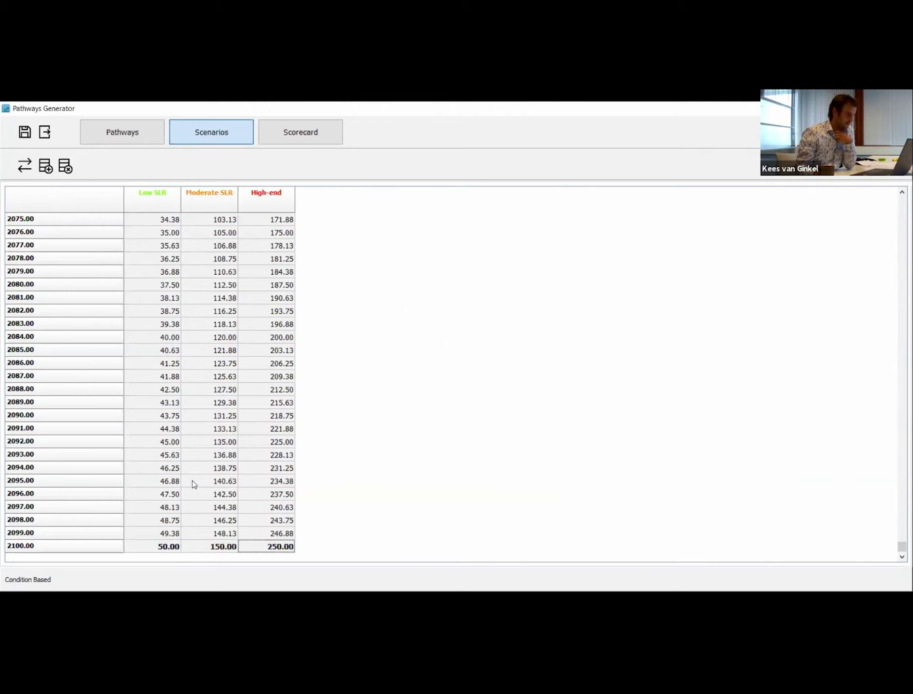
- Examine the High-end scenario's yearly values, going back from 2100 to 2085
key("Up")
key("Up")
key("Up")
key("Up")
key("Up")
key("Up")
key("Up")
key("Up")
key("Up")
key("Up")
key("Up")
key("Up")
key("Up")
key("Up")
key("Up")
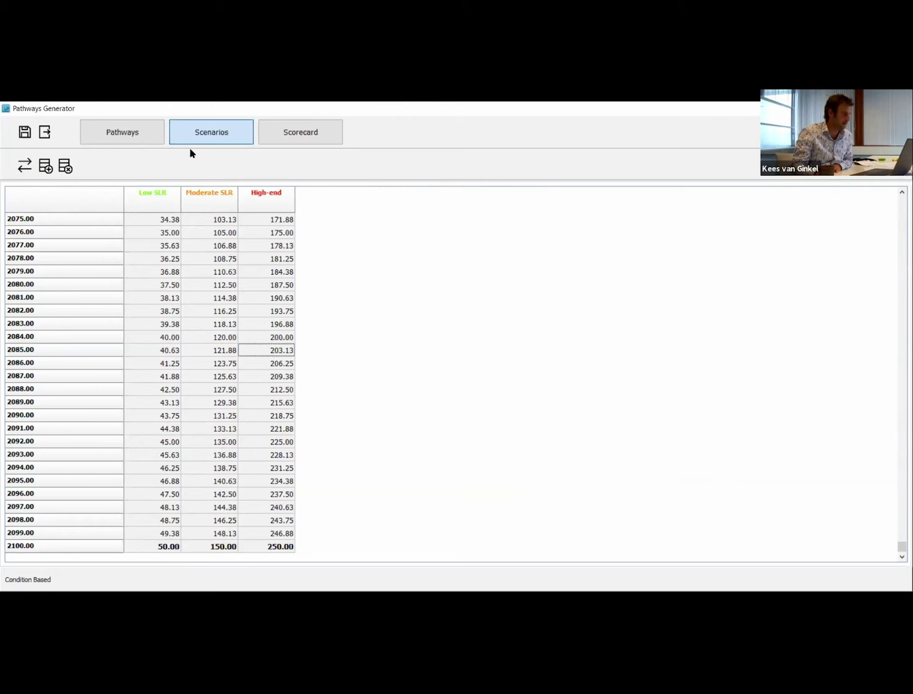
- Return to the pathways map and set its graph height to 700
left_click(109, 133)
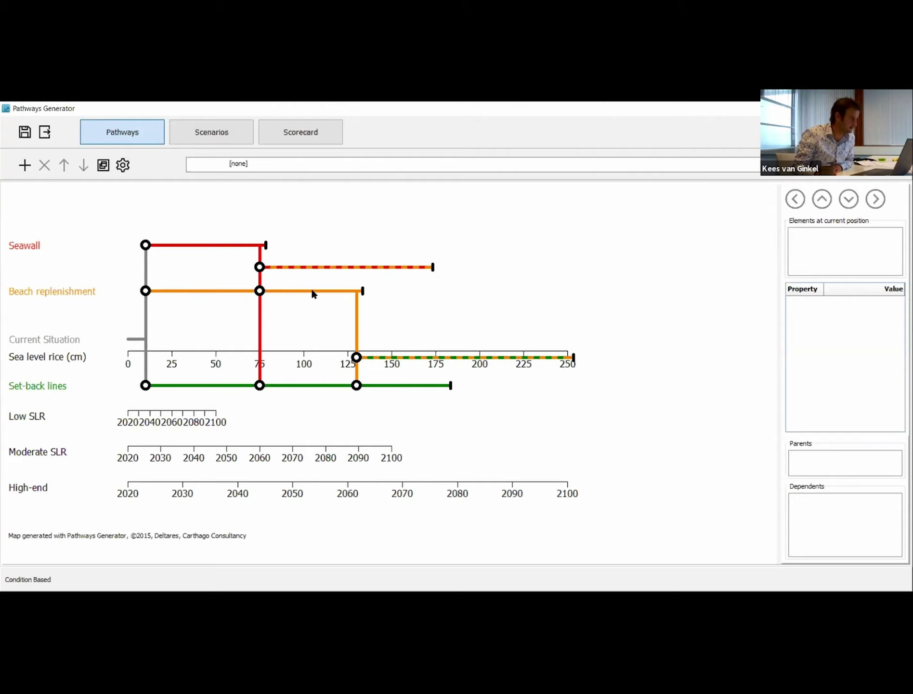
left_click(123, 171)
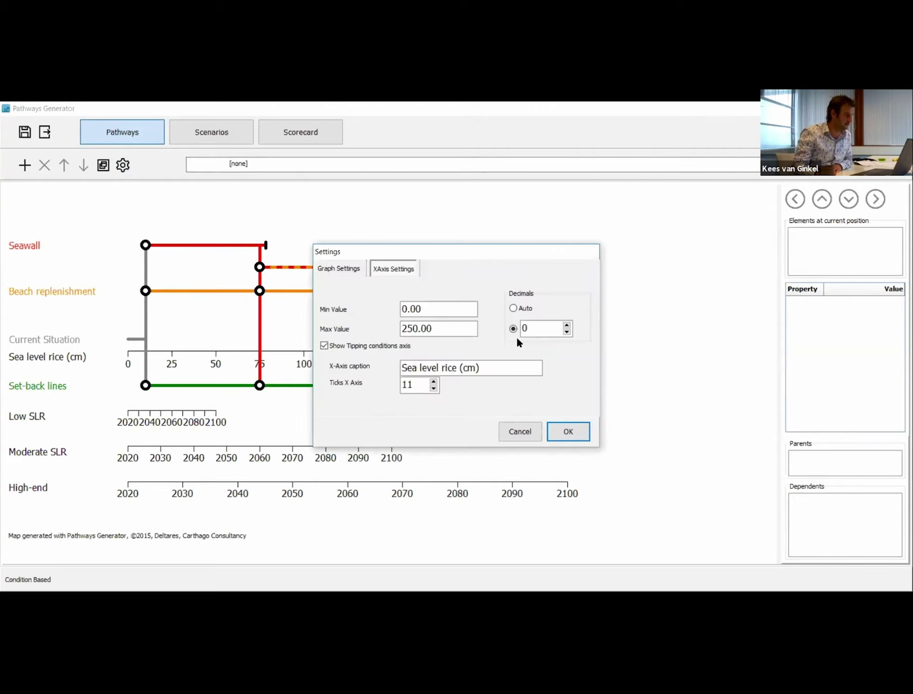
left_click(351, 271)
left_click_drag(559, 307, 533, 307)
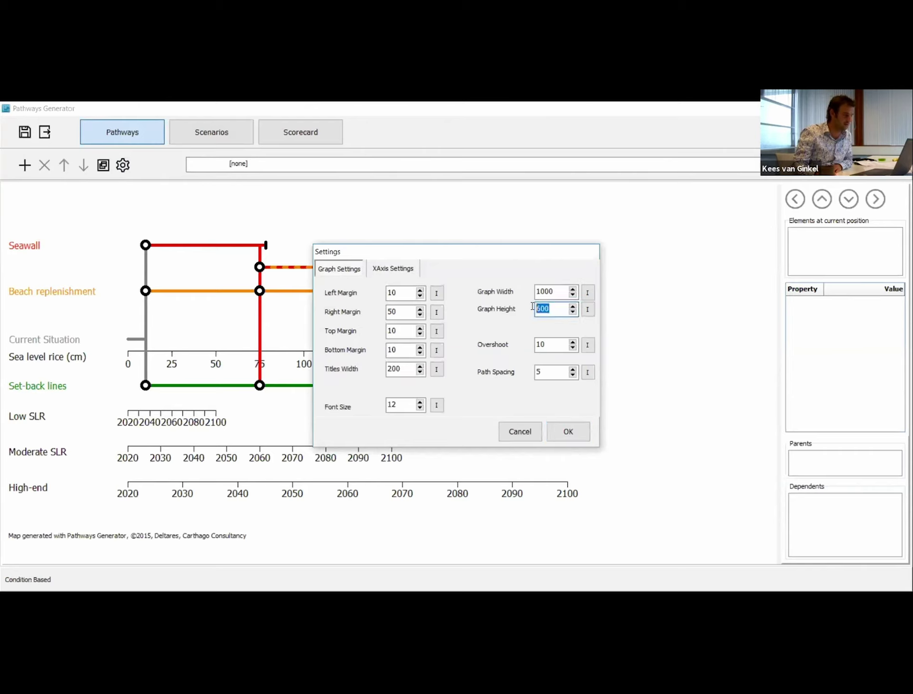
type("700")
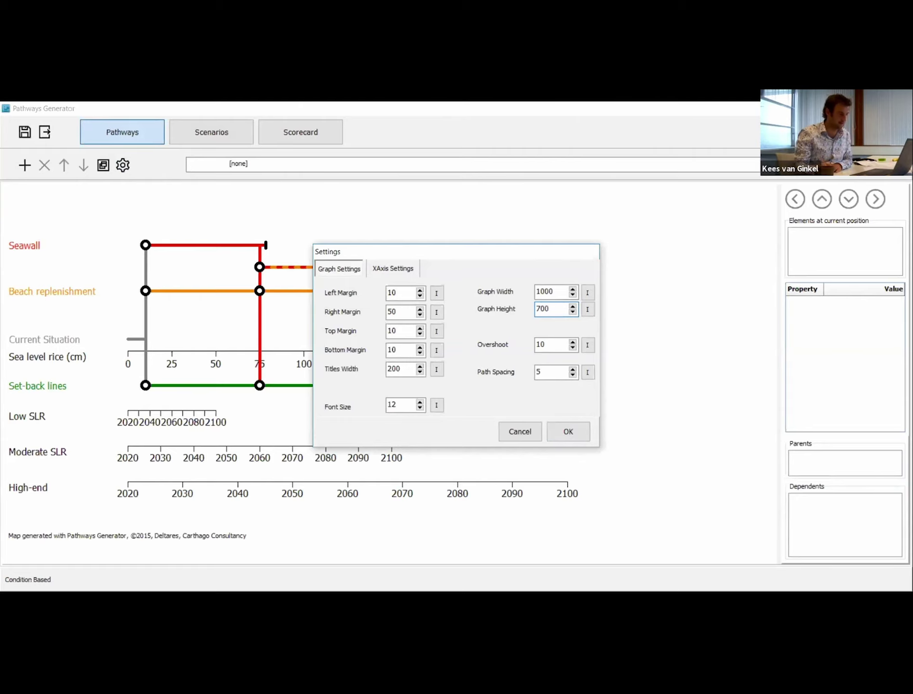
left_click(568, 435)
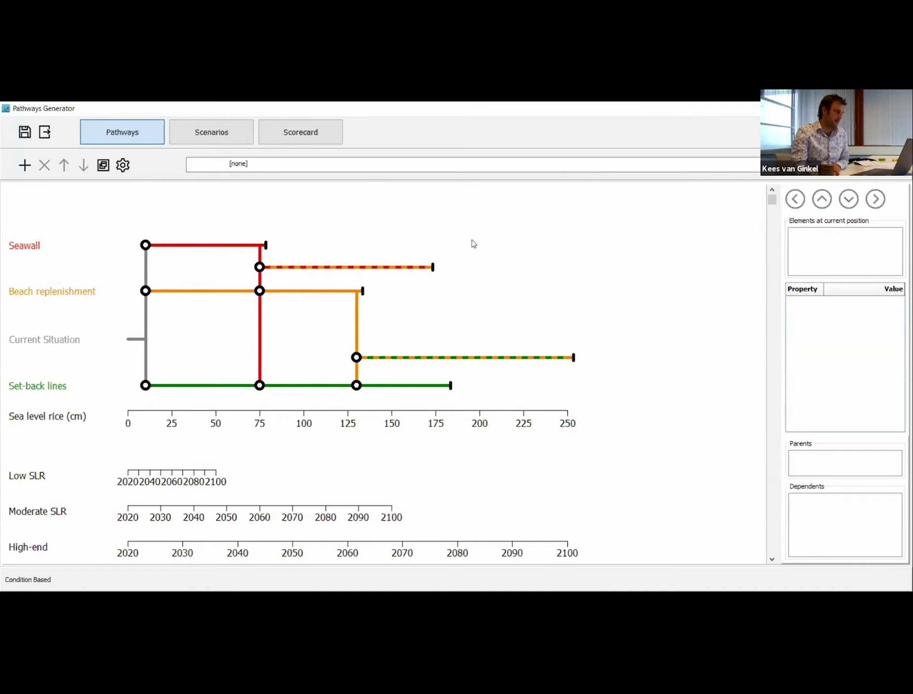
- In the scorecard, rate the Seawall action +++ for costs and ---- for side effects
left_click(320, 133)
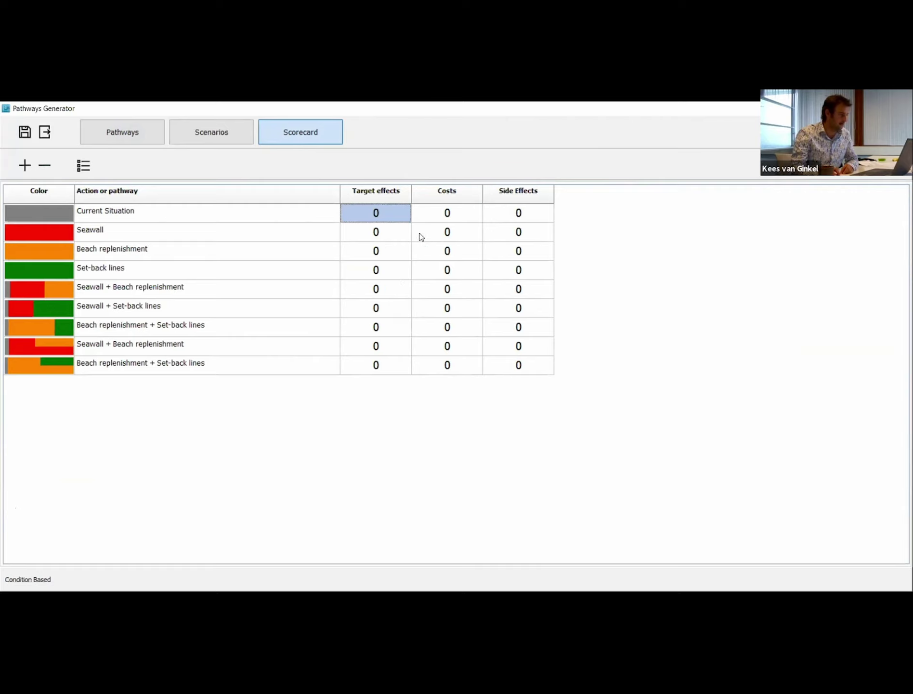
left_click(444, 237)
type("+++")
left_click(509, 233)
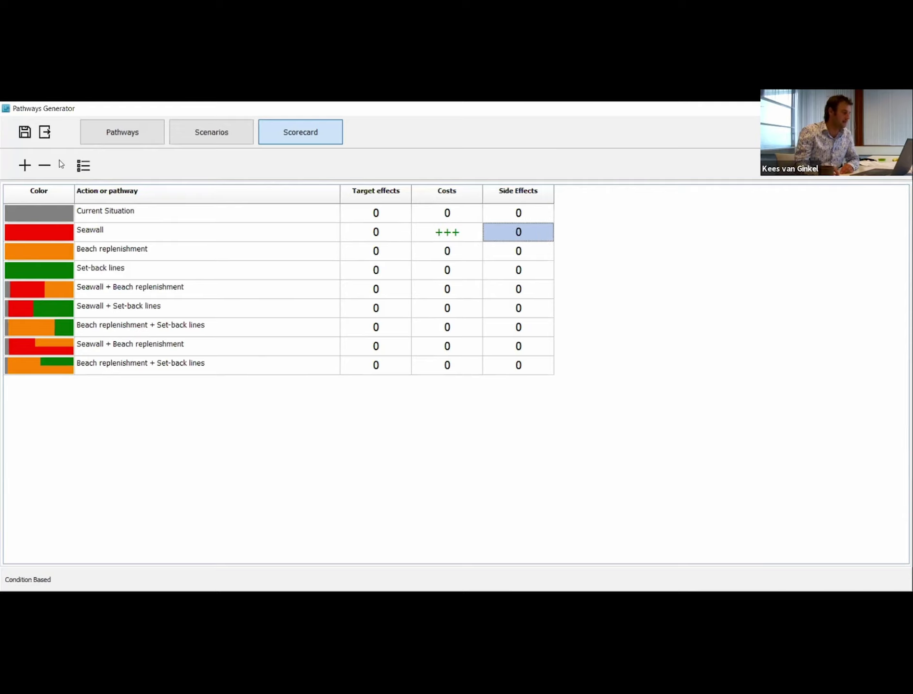
type("----")
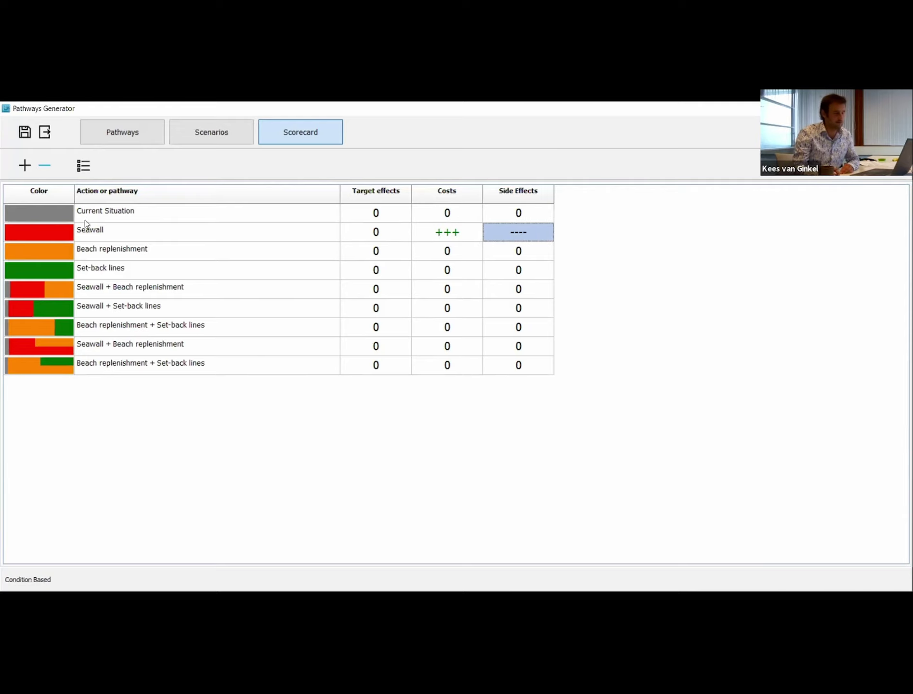
left_click(506, 267)
left_click(460, 275)
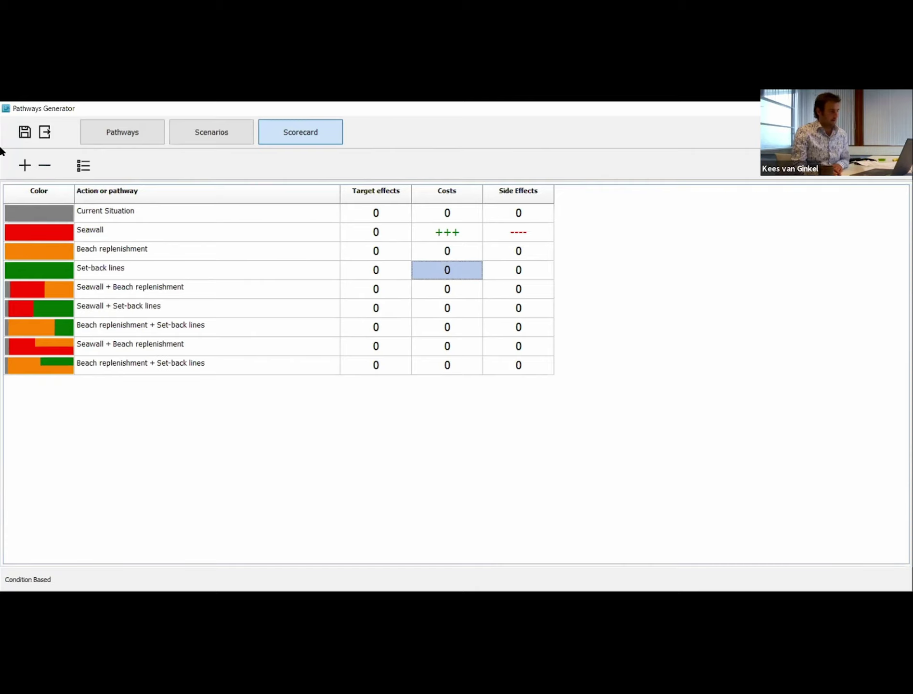
- Check which image file types are offered for exporting the pathways map, without exporting it
left_click(158, 123)
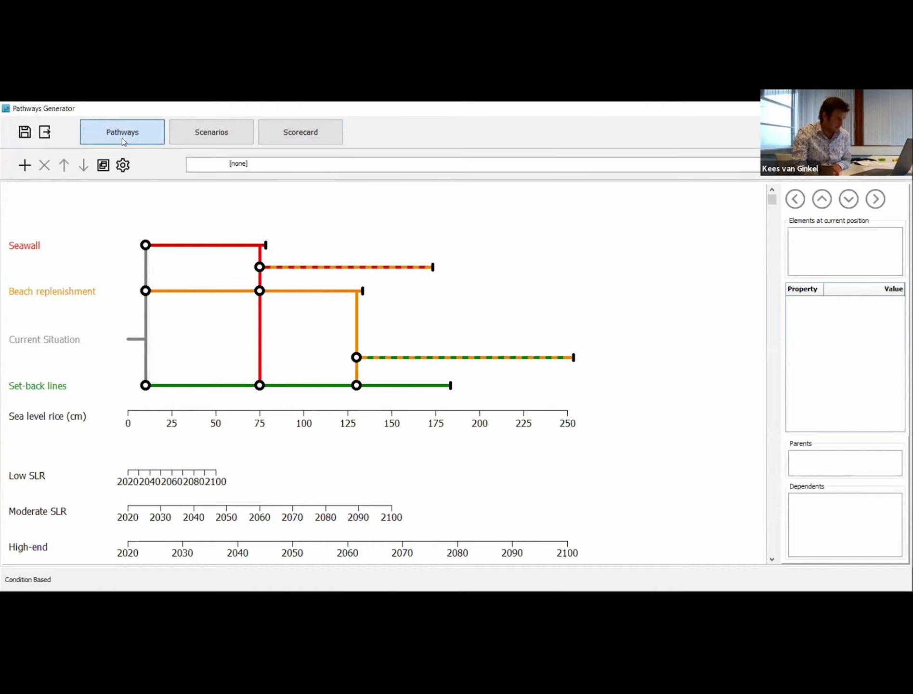
left_click(45, 137)
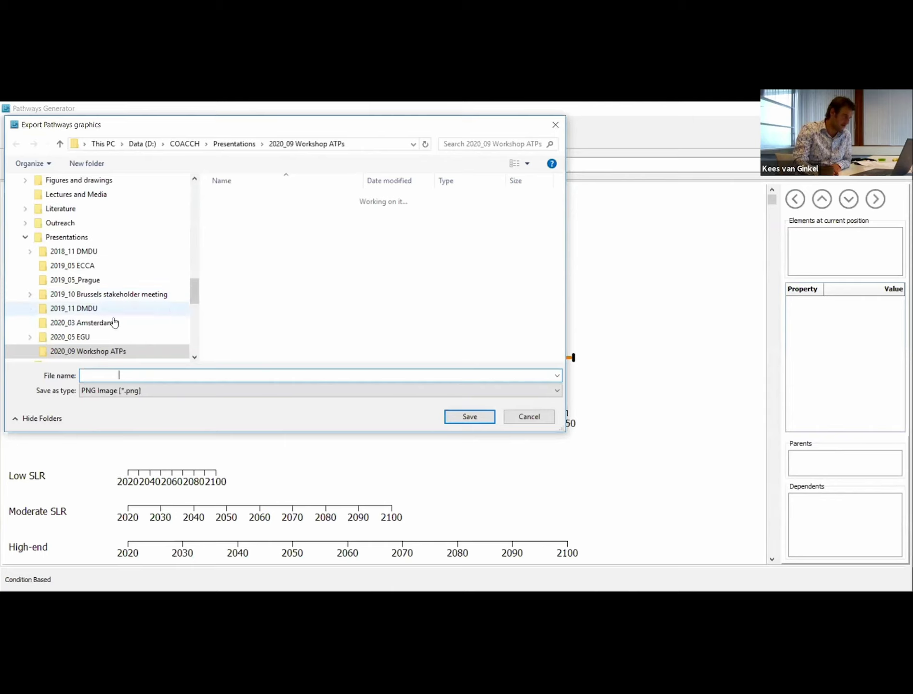
left_click(130, 394)
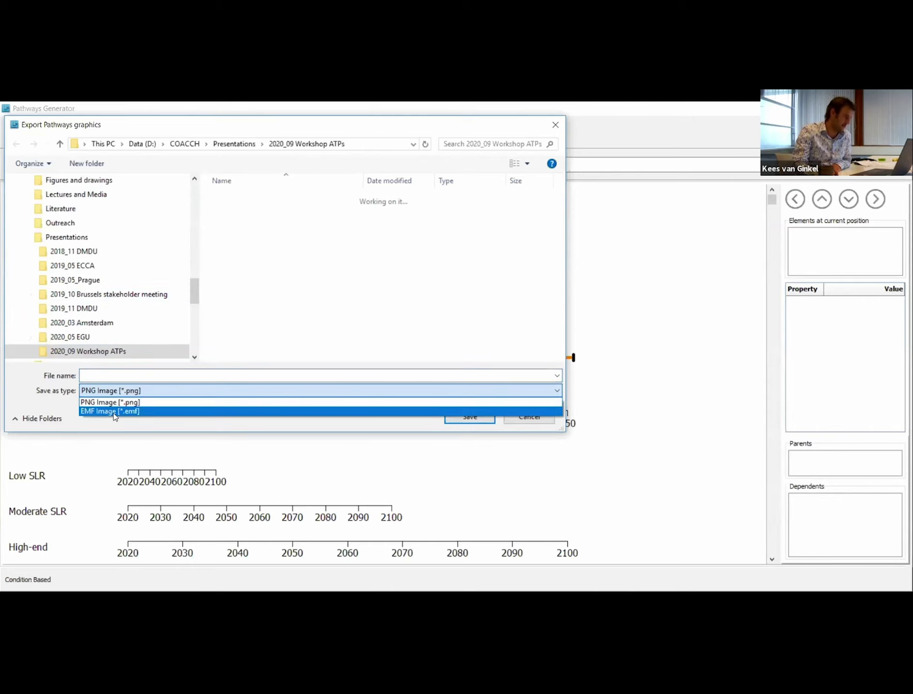
left_click(132, 423)
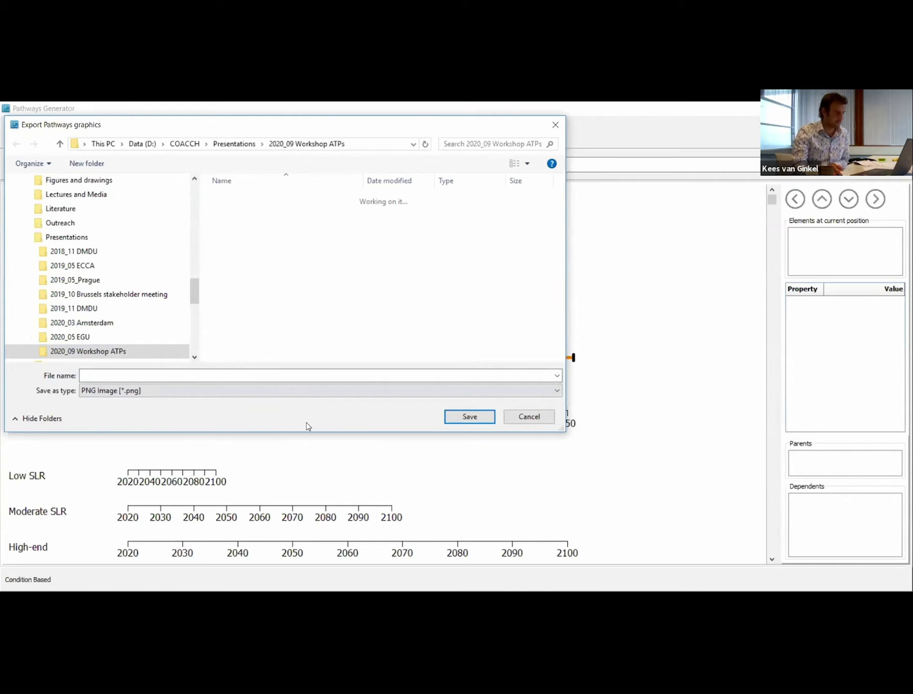
left_click(541, 424)
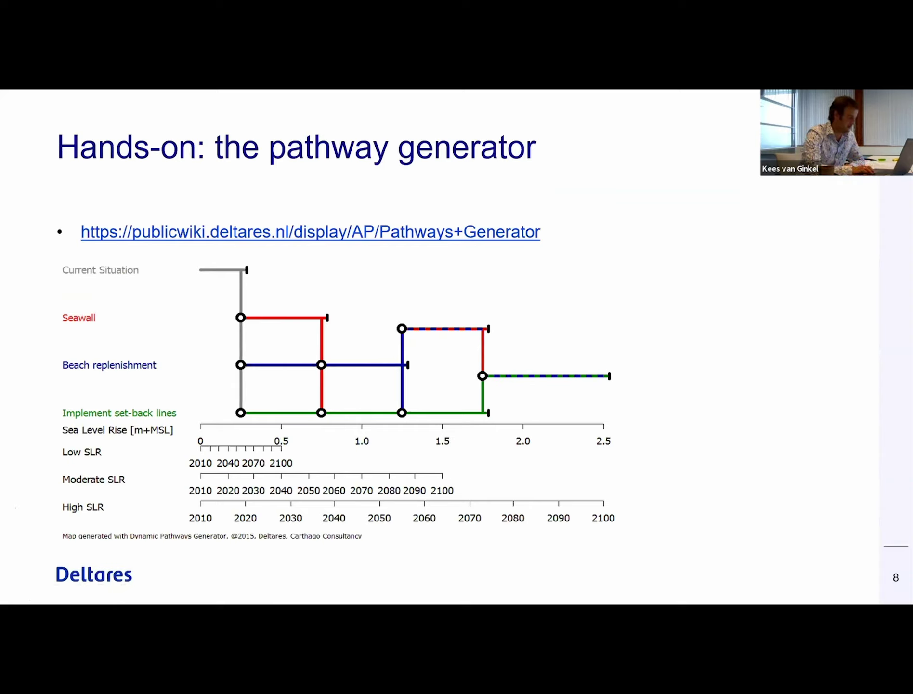
key("Right")
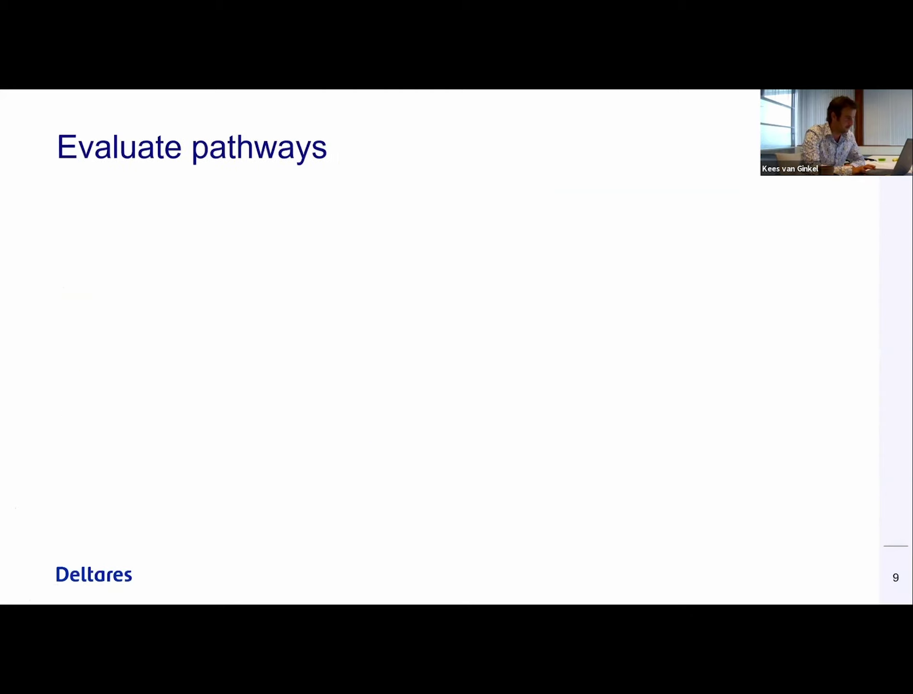
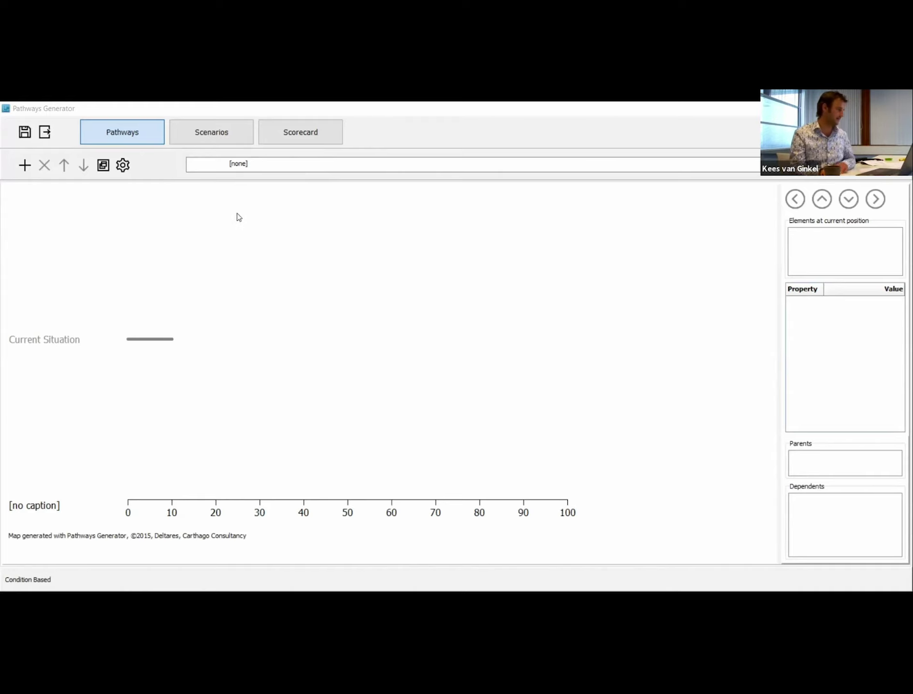
- Set the new map's X axis to a maximum of 250 with the caption Sea Level Rise (cm)
left_click(123, 166)
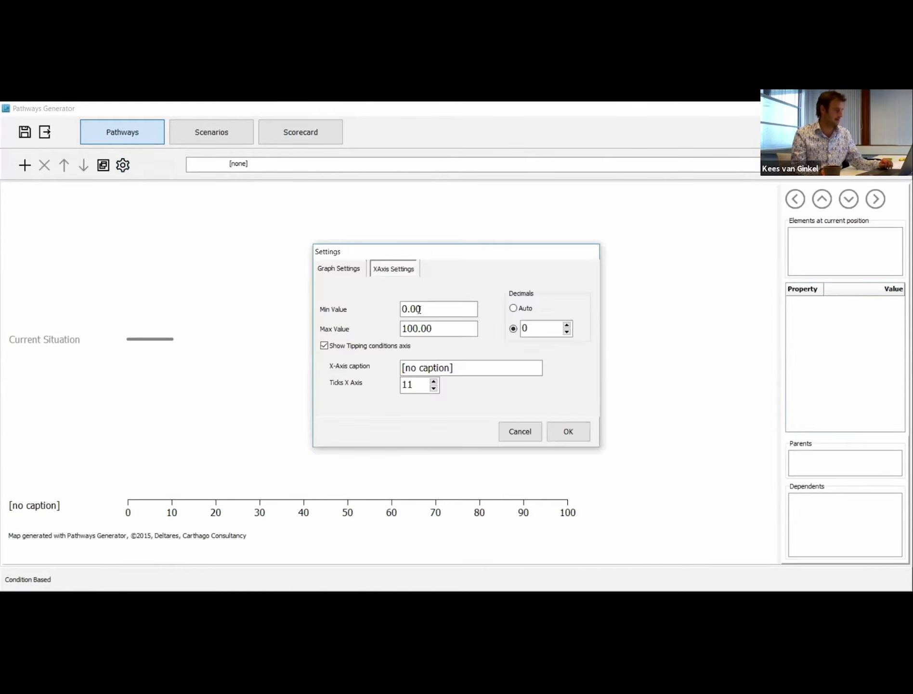
double_click(436, 330)
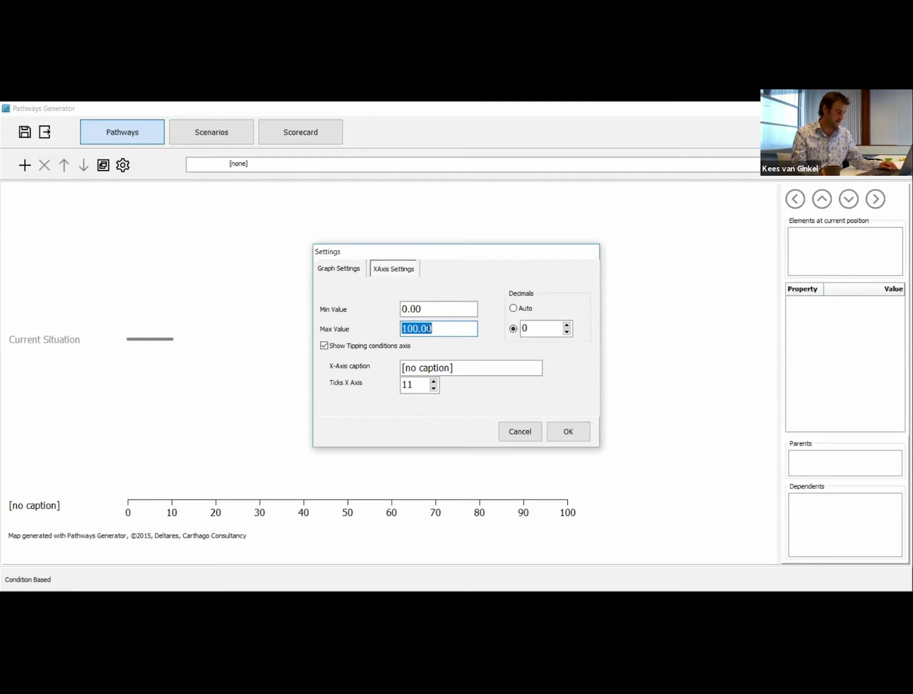
type("25")
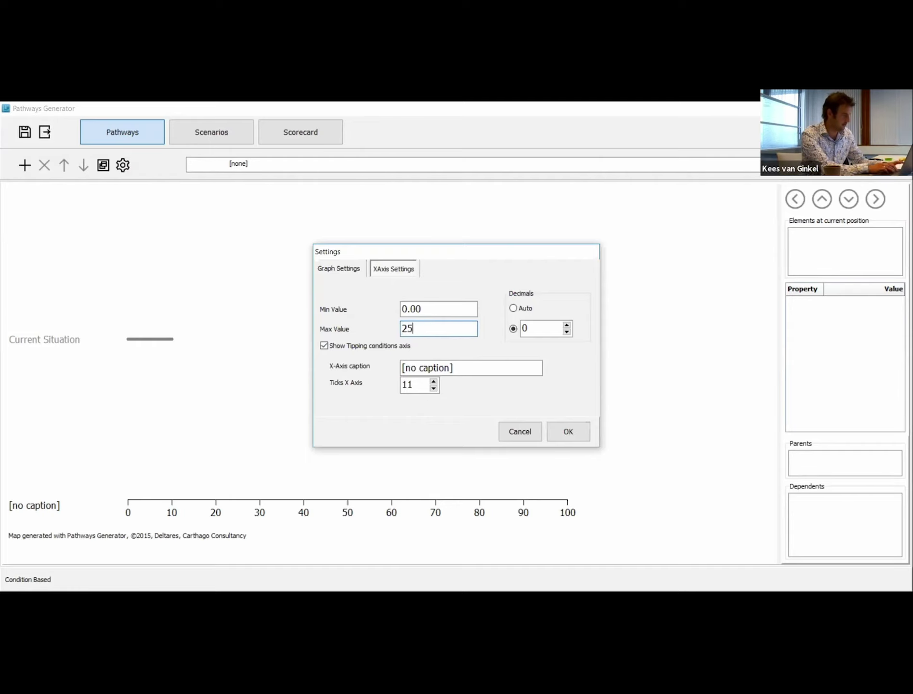
type("0")
key("Tab")
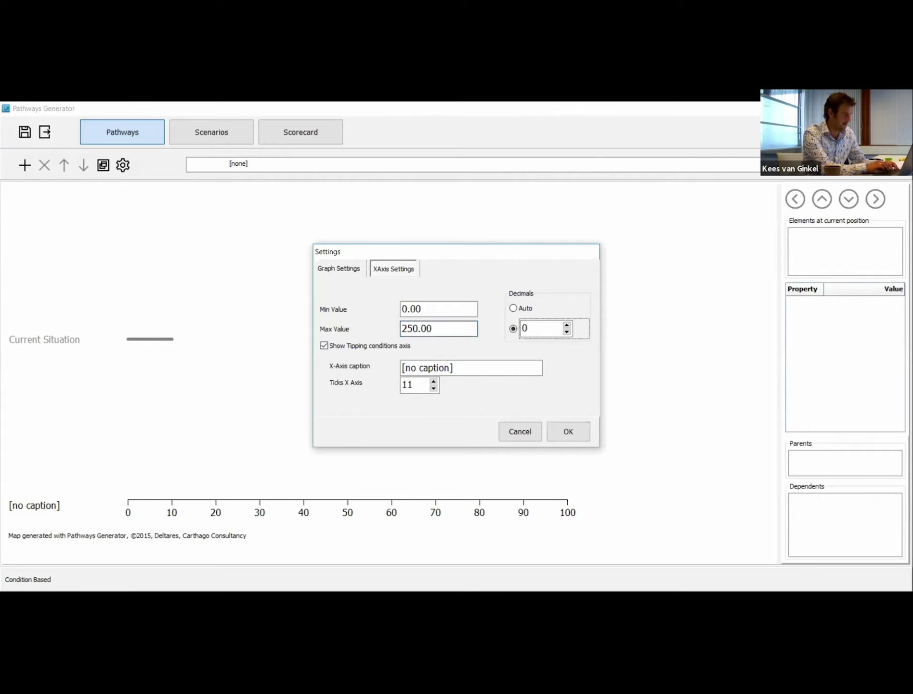
left_click_drag(483, 367, 404, 368)
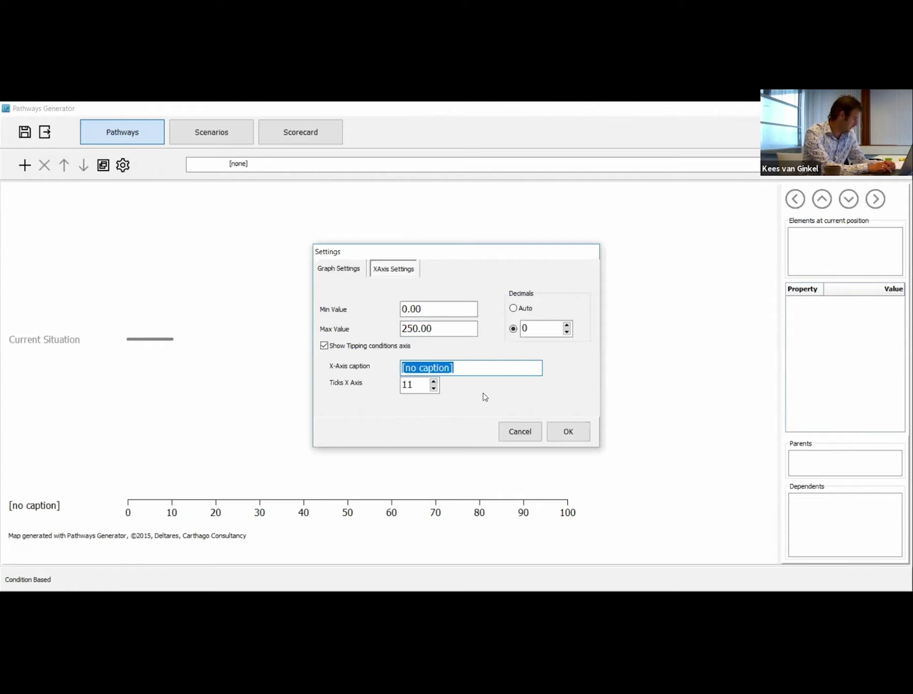
type("Se")
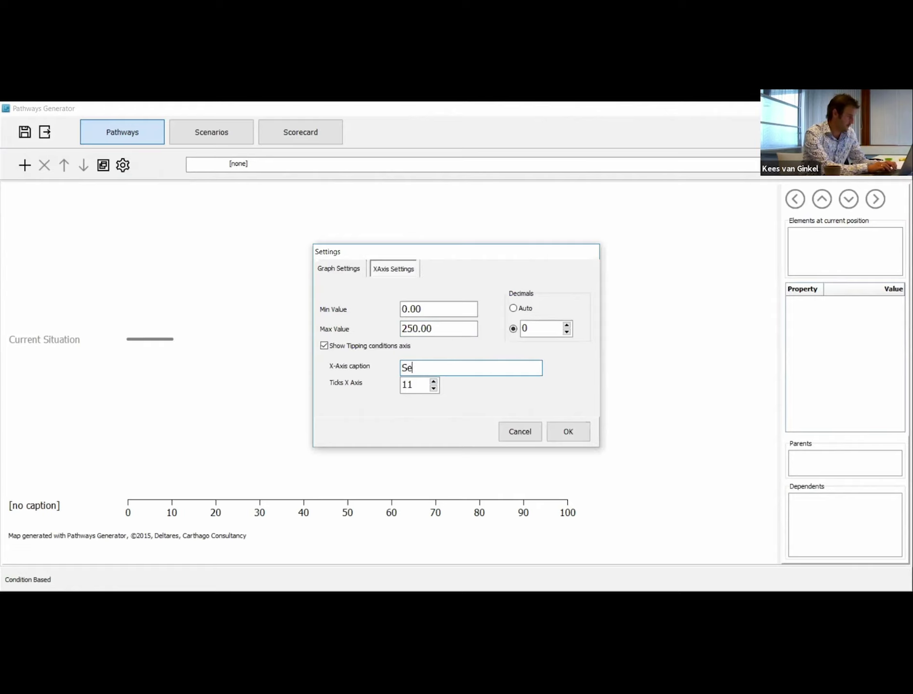
type("a Level Rise ")
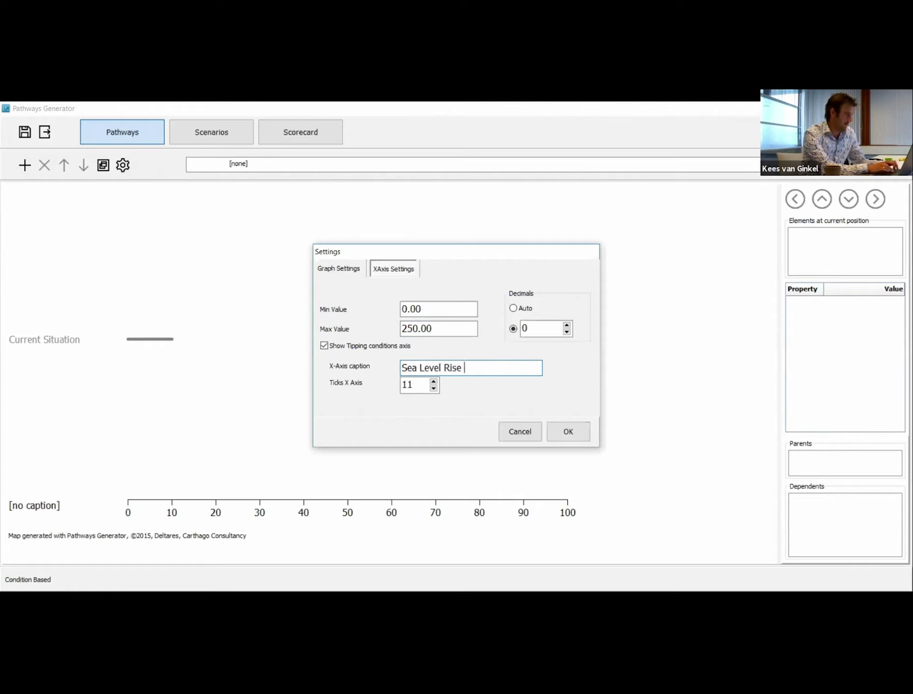
type("(cm)")
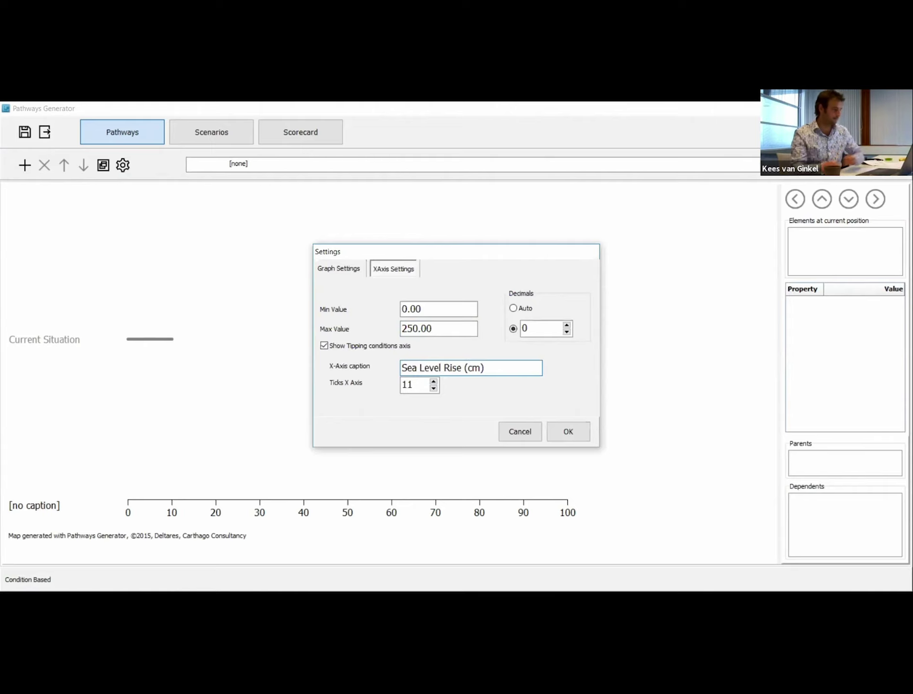
left_click(568, 431)
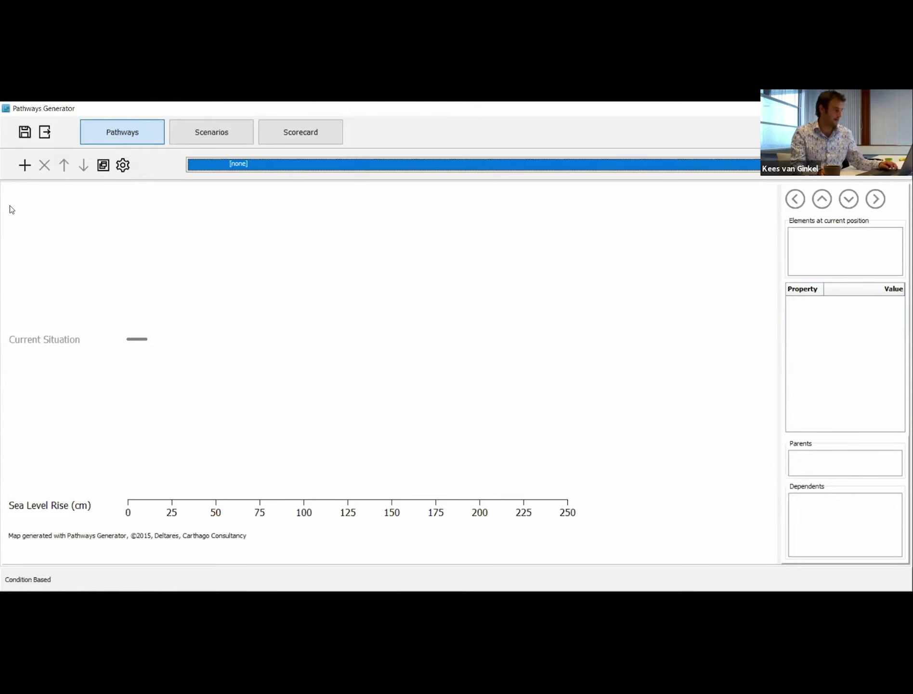
- Start a new action named Seawall and give it a red colour
left_click(23, 169)
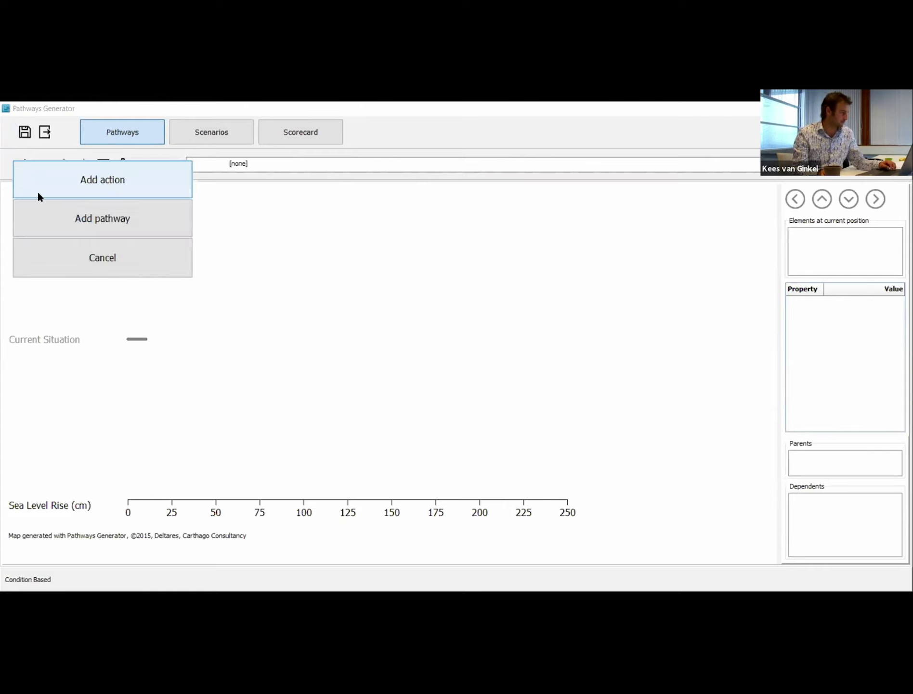
left_click(121, 189)
left_click_drag(523, 231, 440, 226)
type("Sea wal")
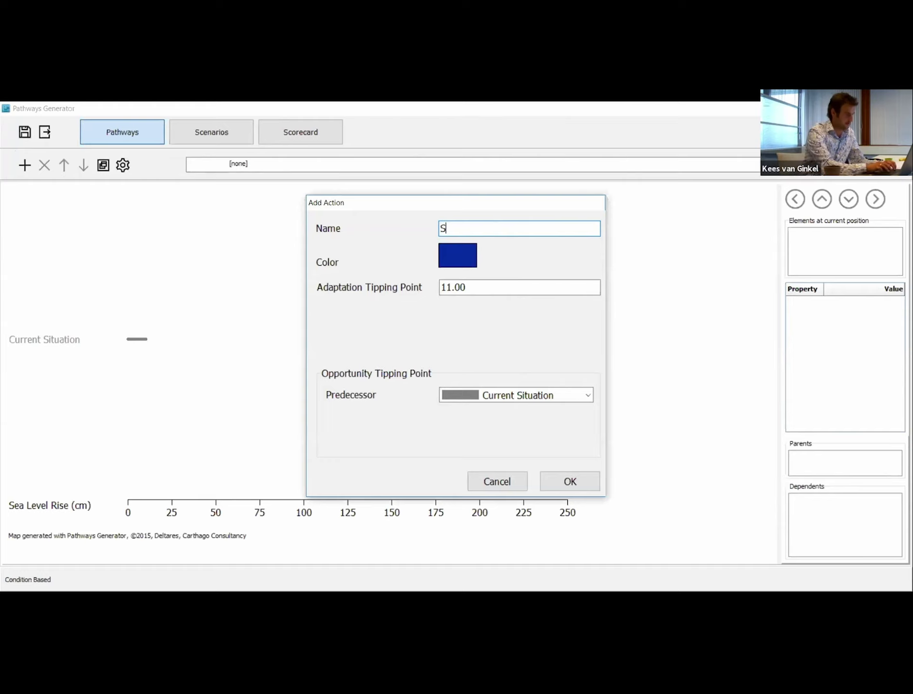
key("BackSpace")
key("BackSpace")
key("BackSpace")
key("BackSpace")
type("wall")
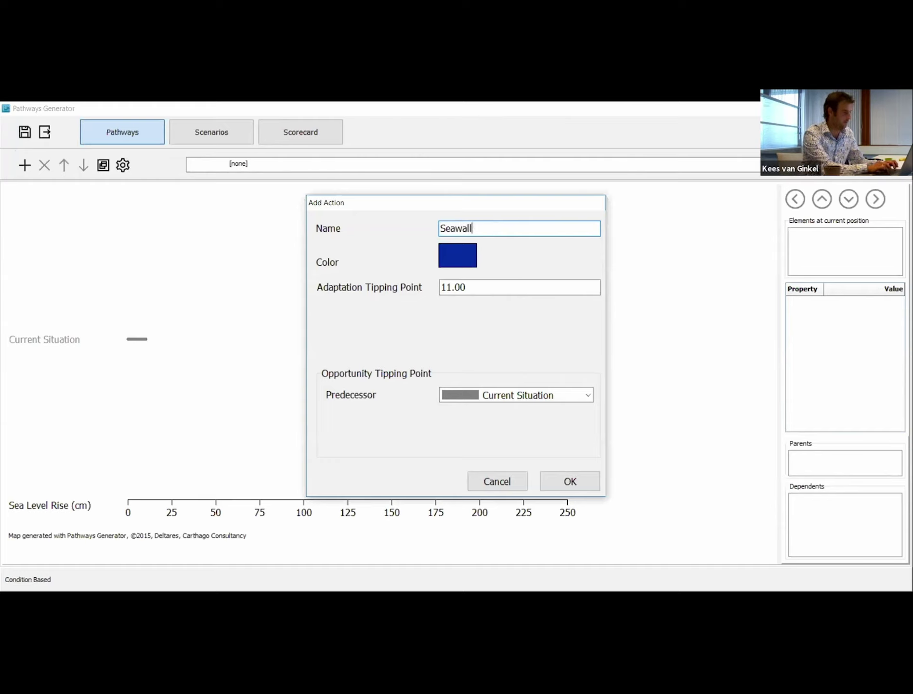
left_click(458, 255)
left_click(402, 256)
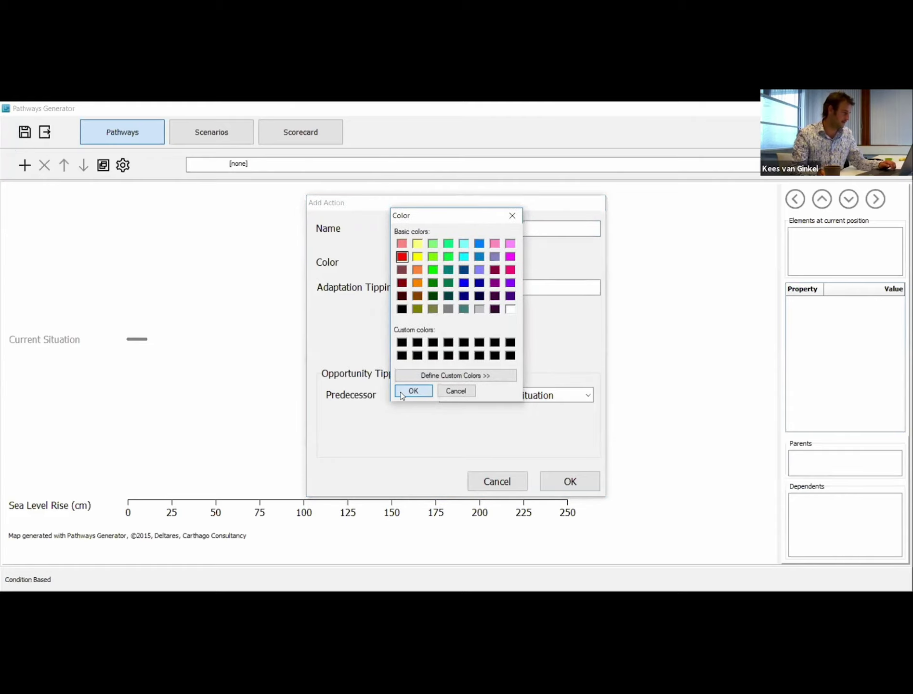
left_click(413, 390)
- Set the Seawall action's adaptation tipping point to 75 and add it with Current Situation as predecessor
double_click(463, 287)
left_click_drag(440, 288, 471, 292)
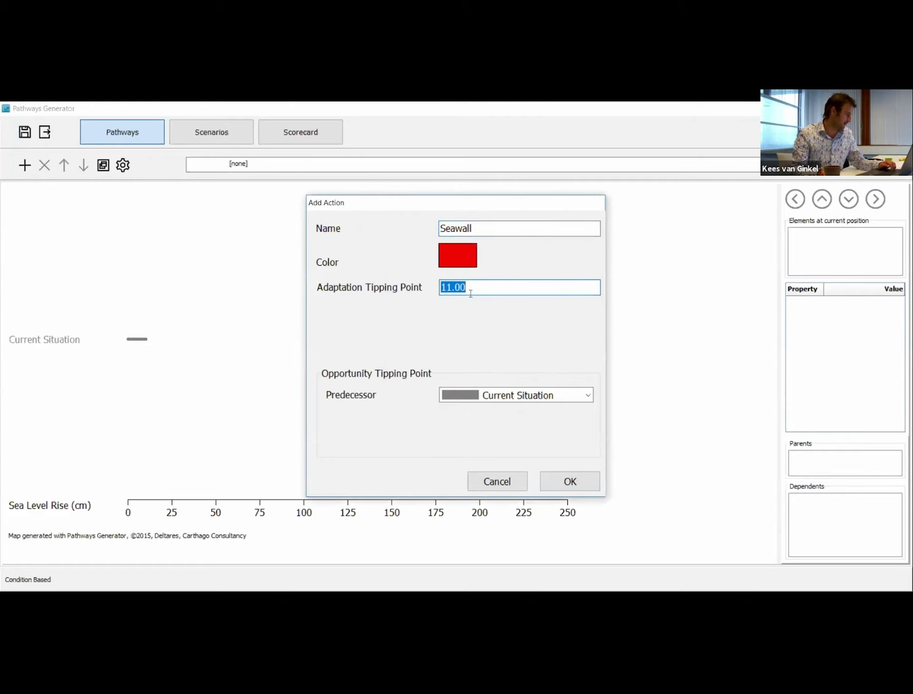
type("75")
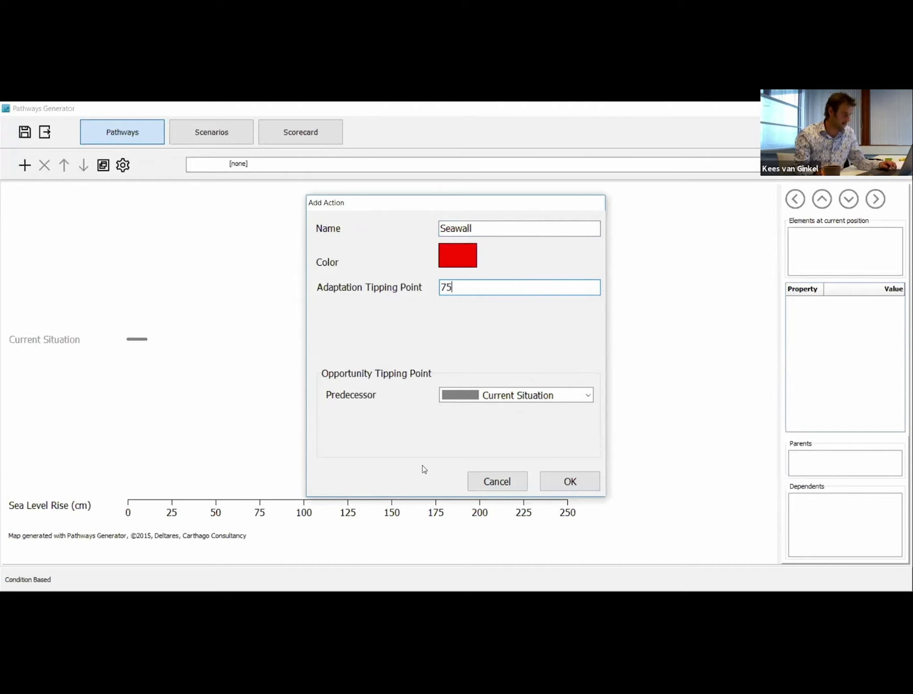
left_click(571, 483)
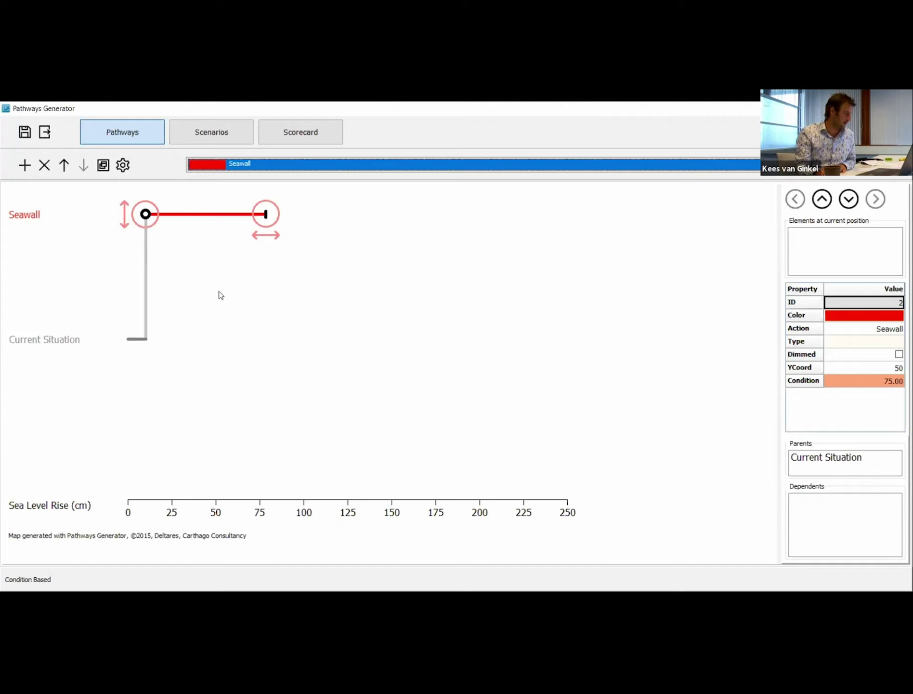
- Lower the Seawall line to a Y coordinate of about 129 and extend its end to a condition of about 96
left_click_drag(122, 217, 125, 267)
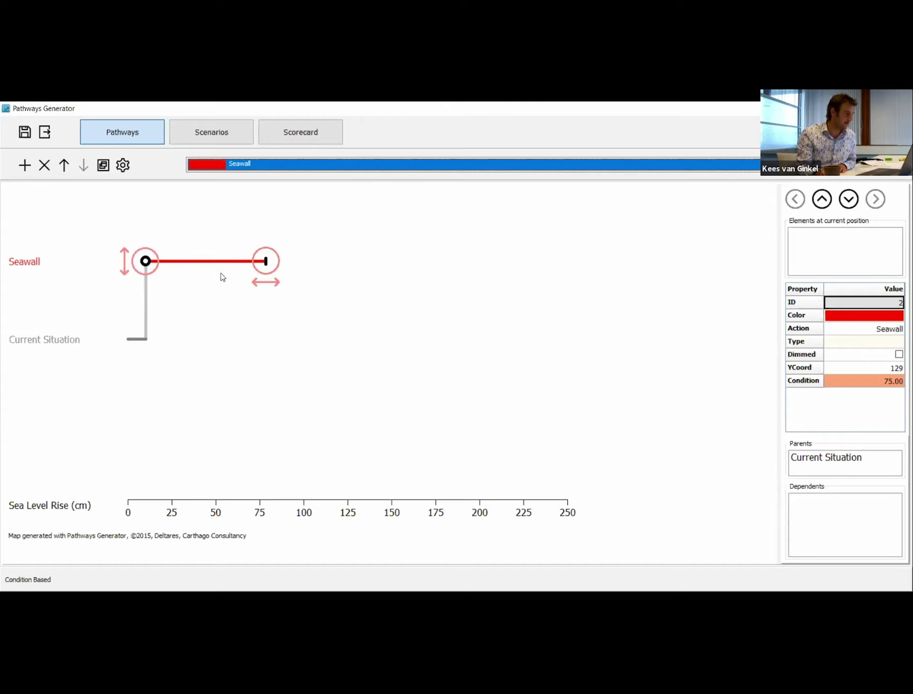
left_click_drag(265, 281, 303, 304)
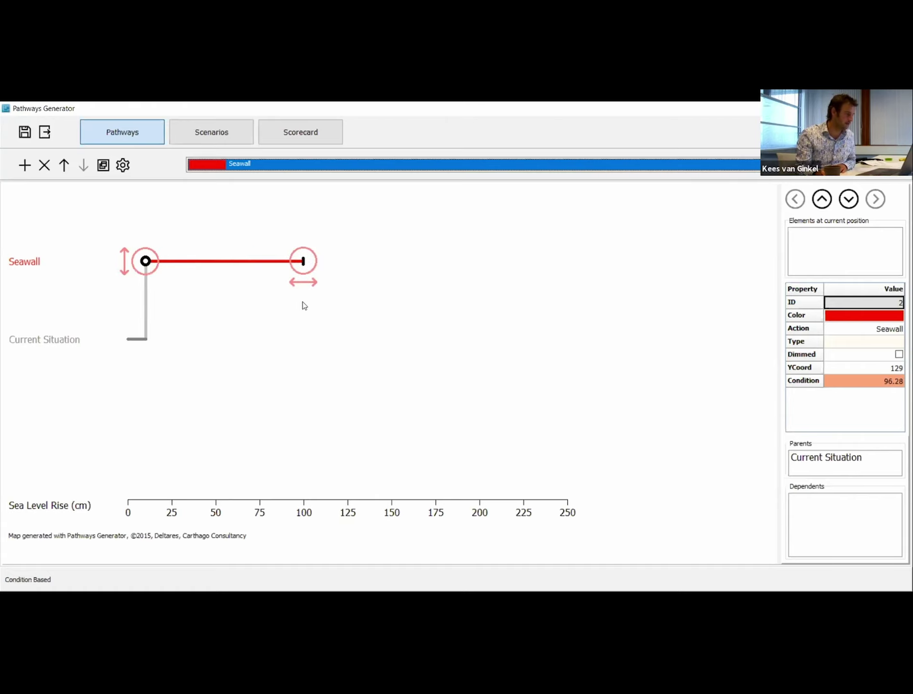
- Set the Seawall action's condition to 75
double_click(872, 381)
type("75")
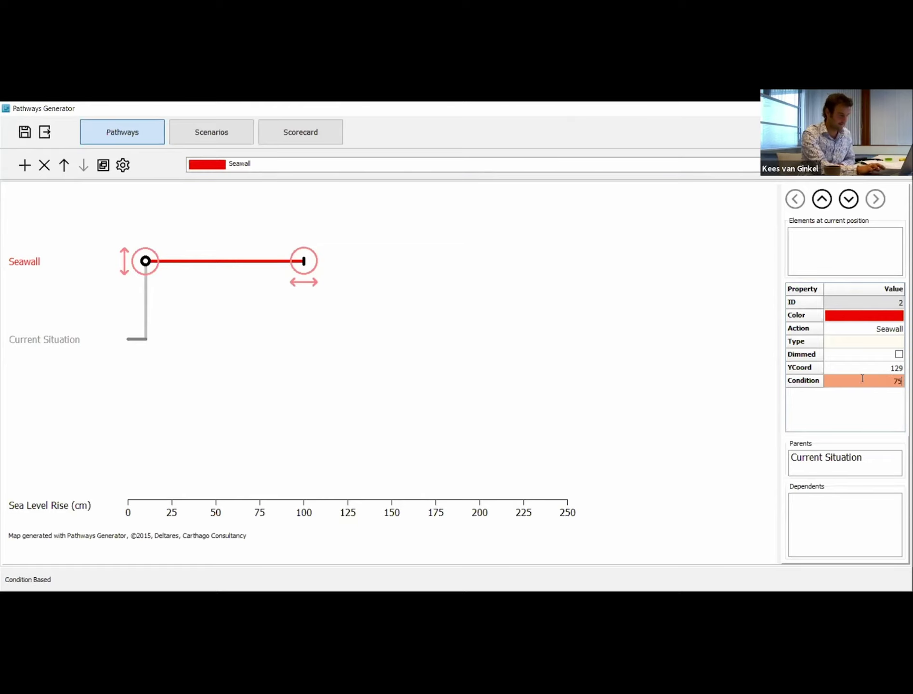
key("Return")
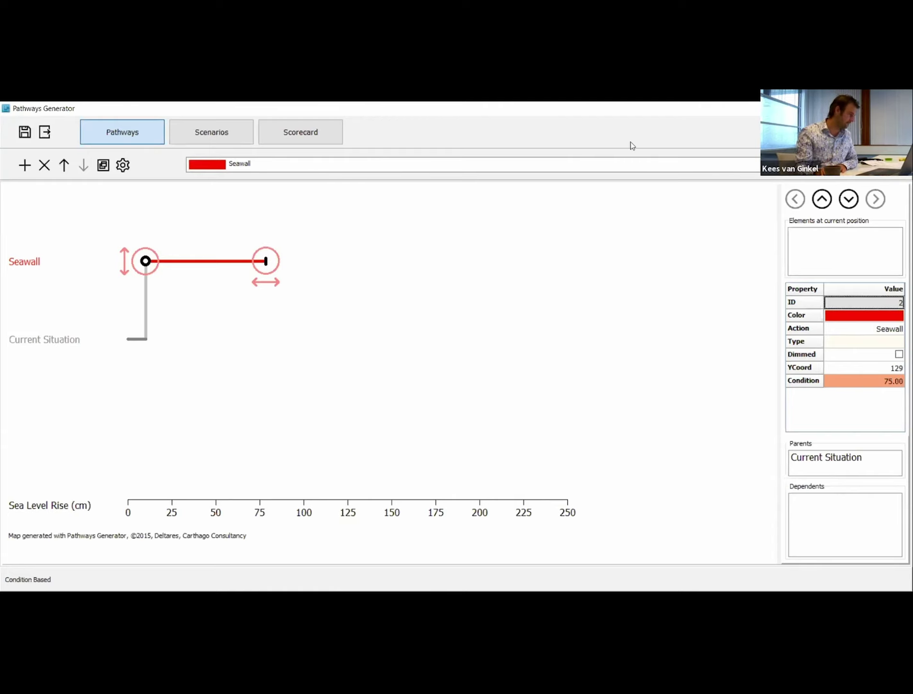
- Start a new action named Beach replenisment and give it an orange colour
left_click(24, 165)
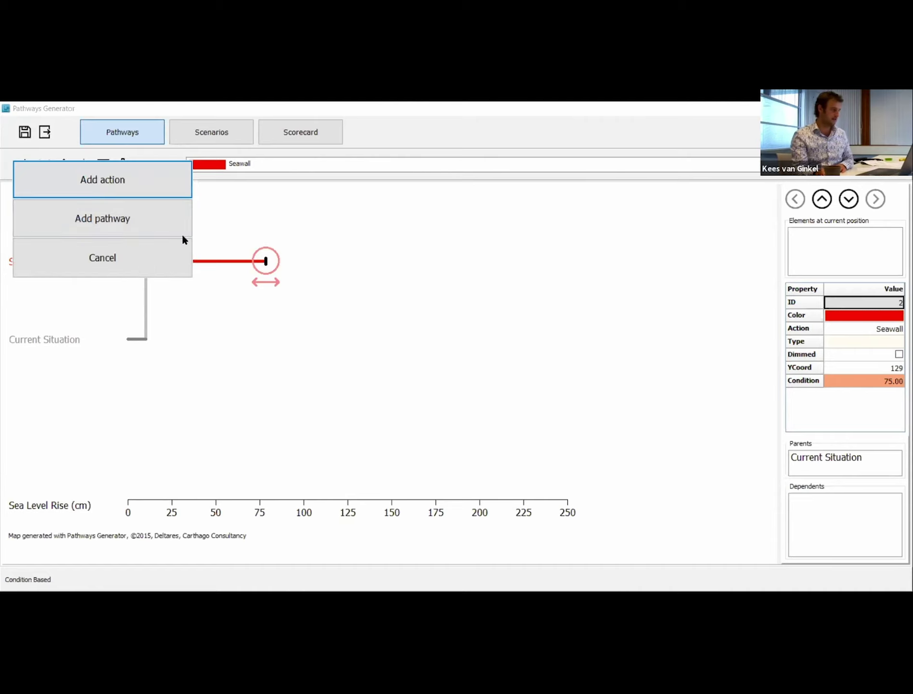
left_click(147, 183)
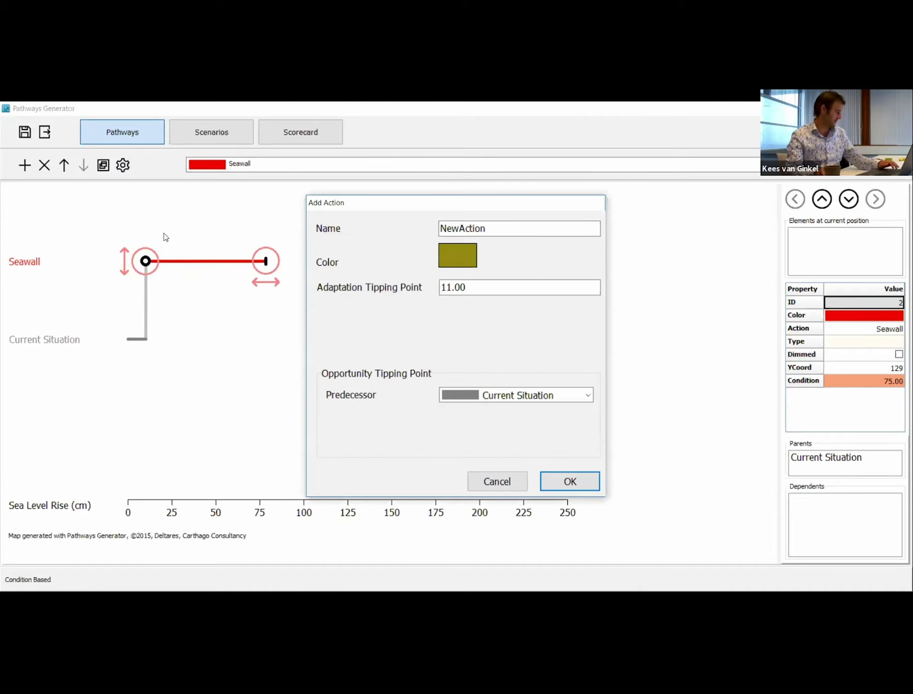
left_click(456, 224)
key("ctrl+a")
type("Beach replenisment")
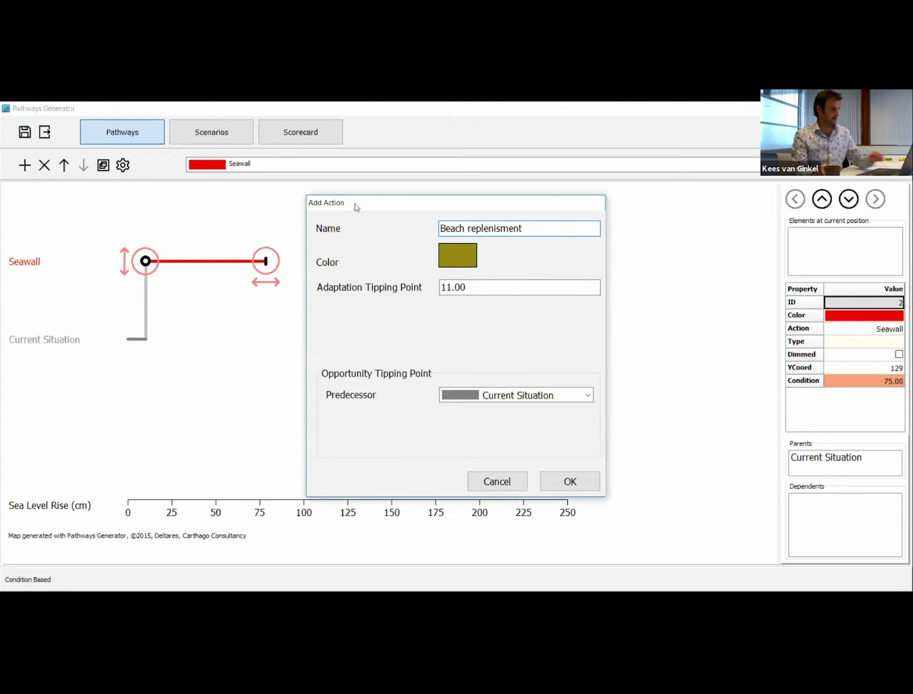
left_click(450, 258)
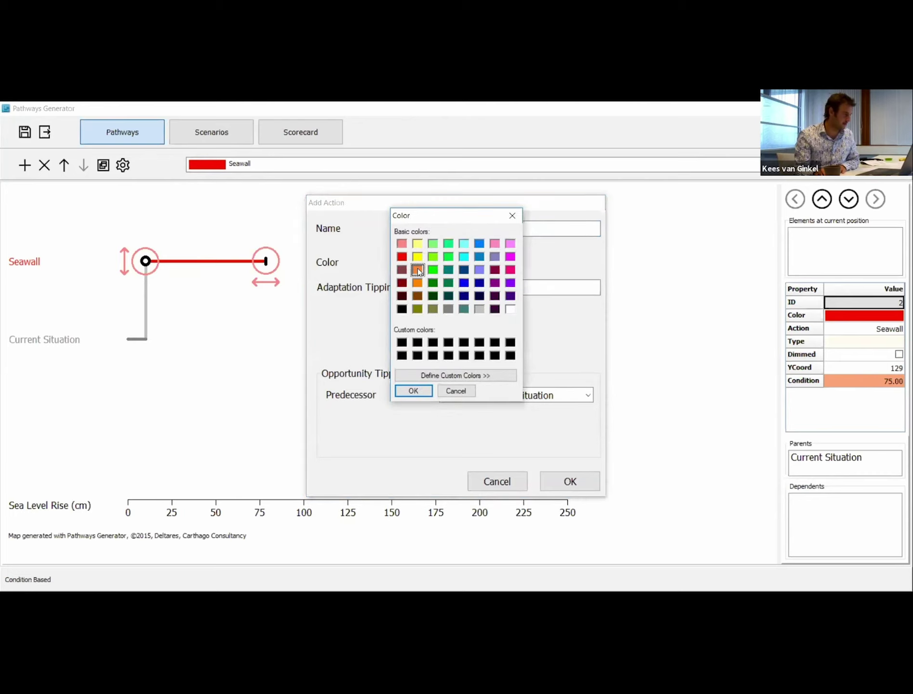
key("Return")
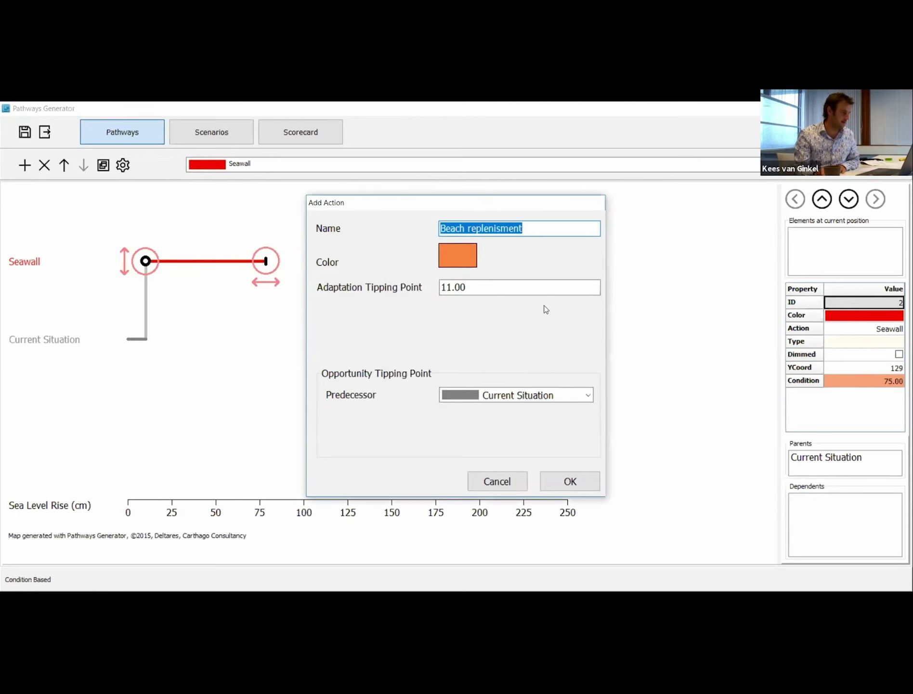
- Add the Beach replenisment action with a tipping point of 130 after Current Situation, placing its line at a Y coordinate of about 195
double_click(506, 286)
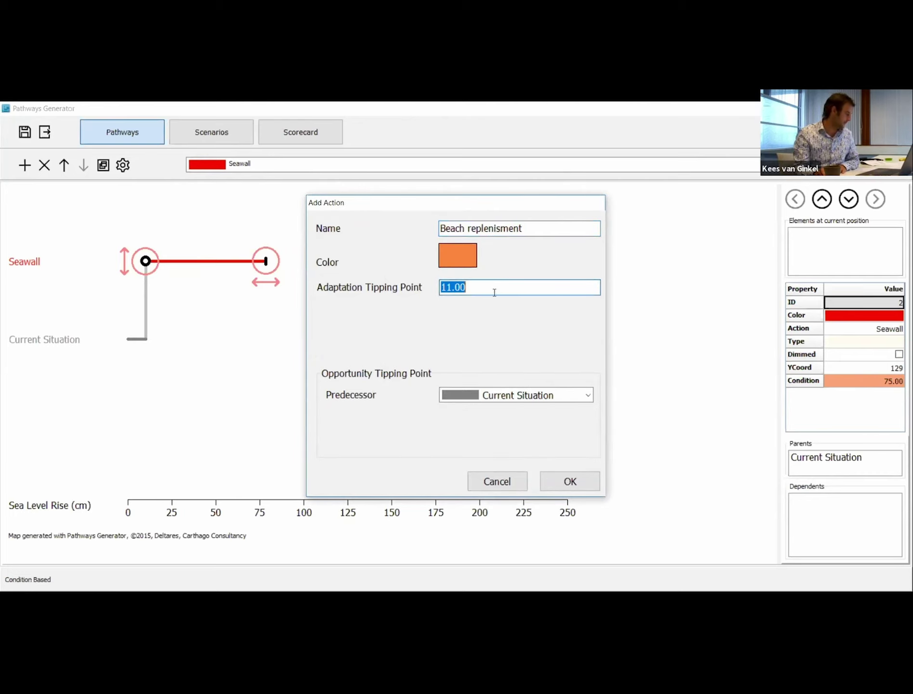
type("130")
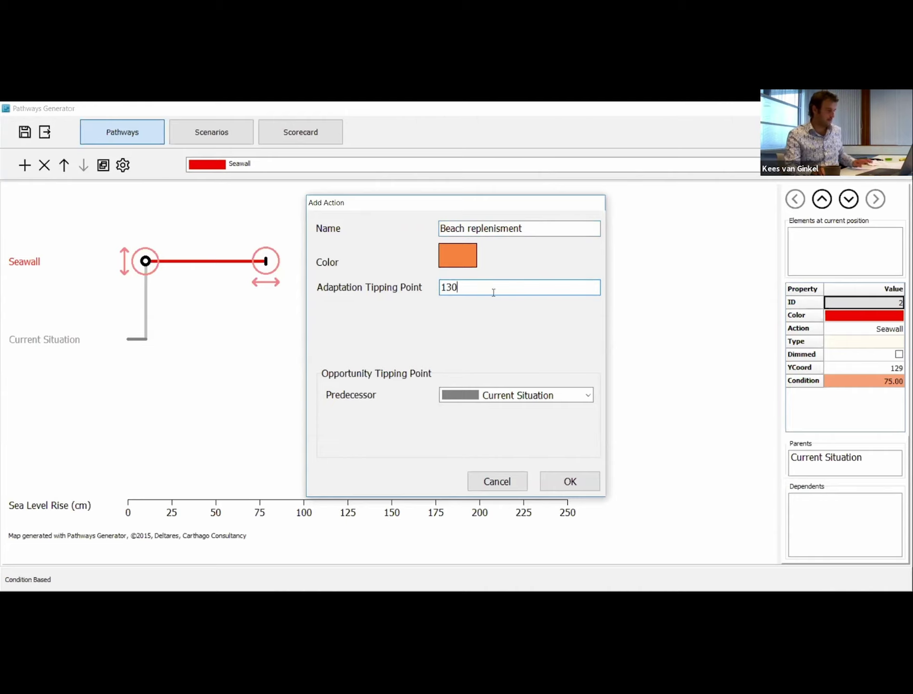
left_click(568, 484)
left_click_drag(126, 305, 127, 312)
left_click(279, 398)
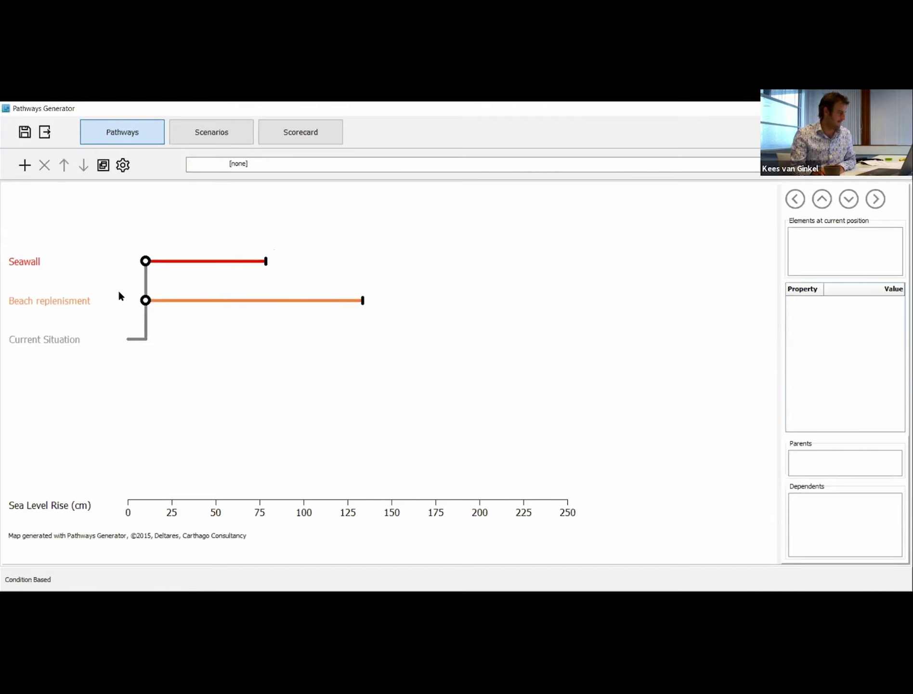
left_click(73, 301)
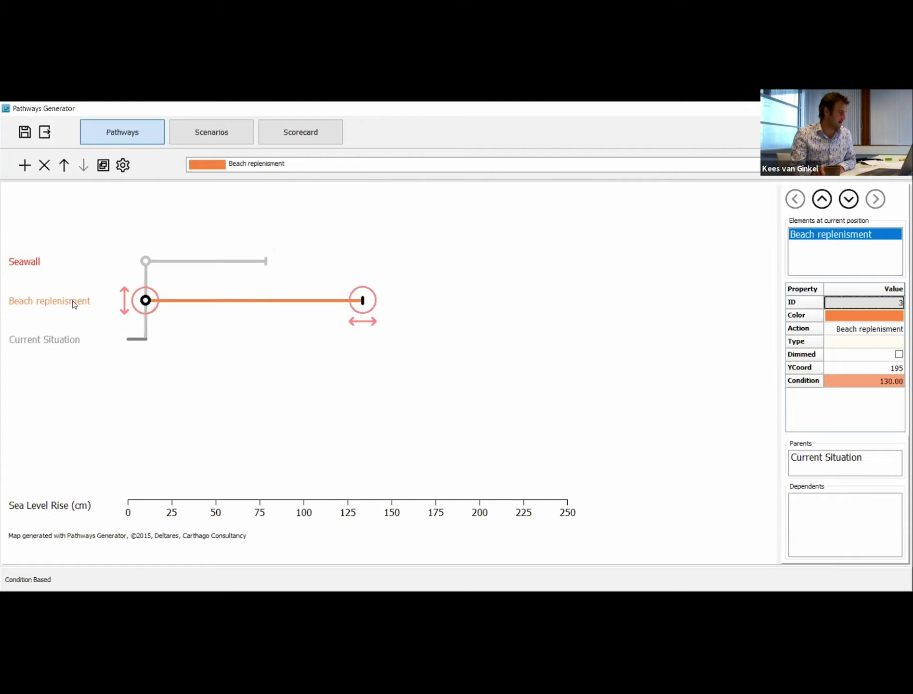
left_click(226, 395)
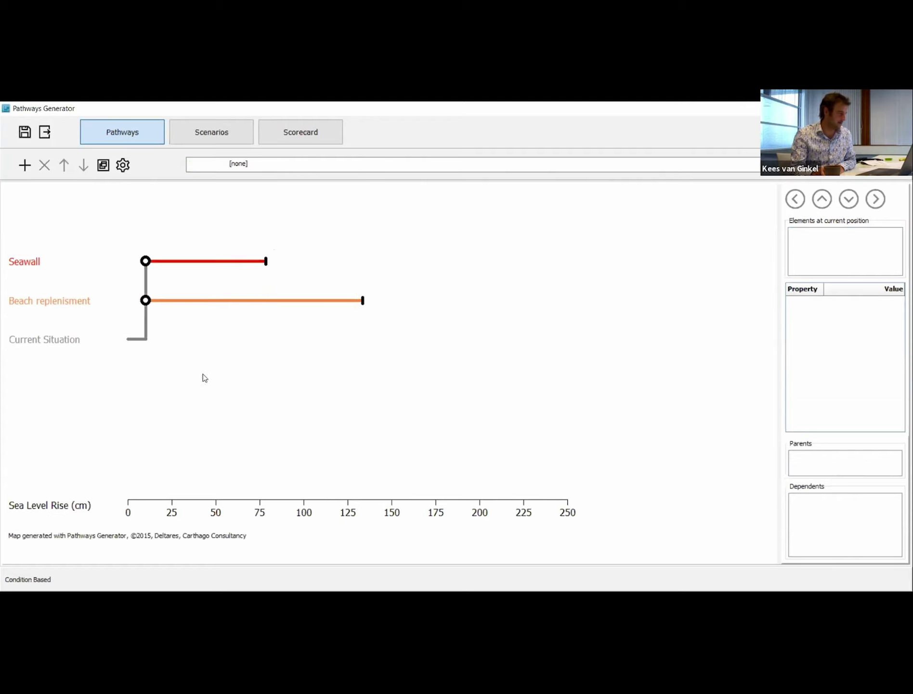
- Start another new action and name it Set-back lines
left_click(26, 168)
left_click(41, 180)
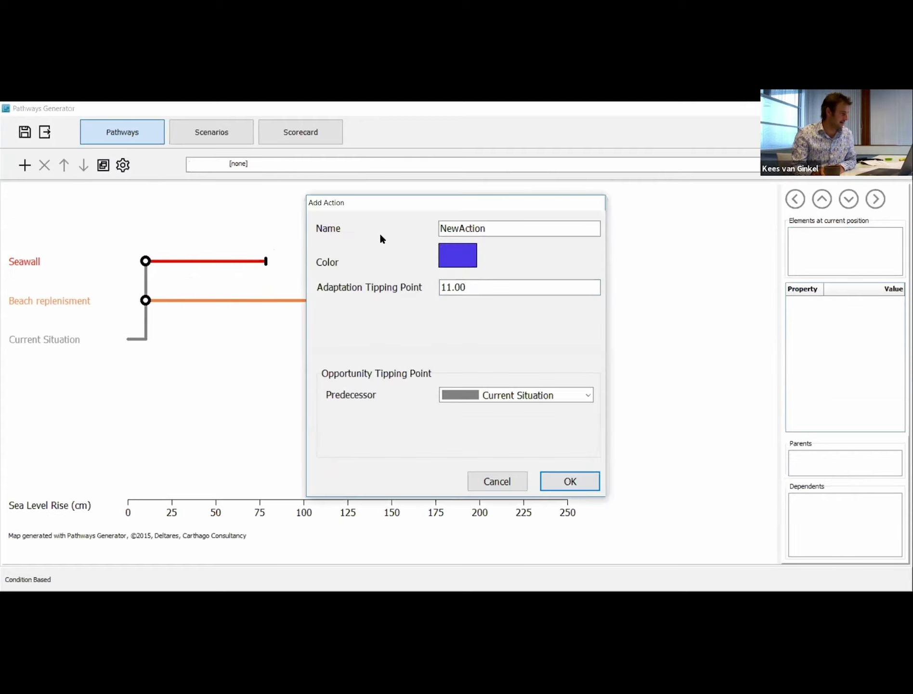
double_click(500, 227)
type("Set-back")
type(" h")
type("ou")
key("BackSpace")
key("BackSpace")
key("BackSpace")
type("lines")
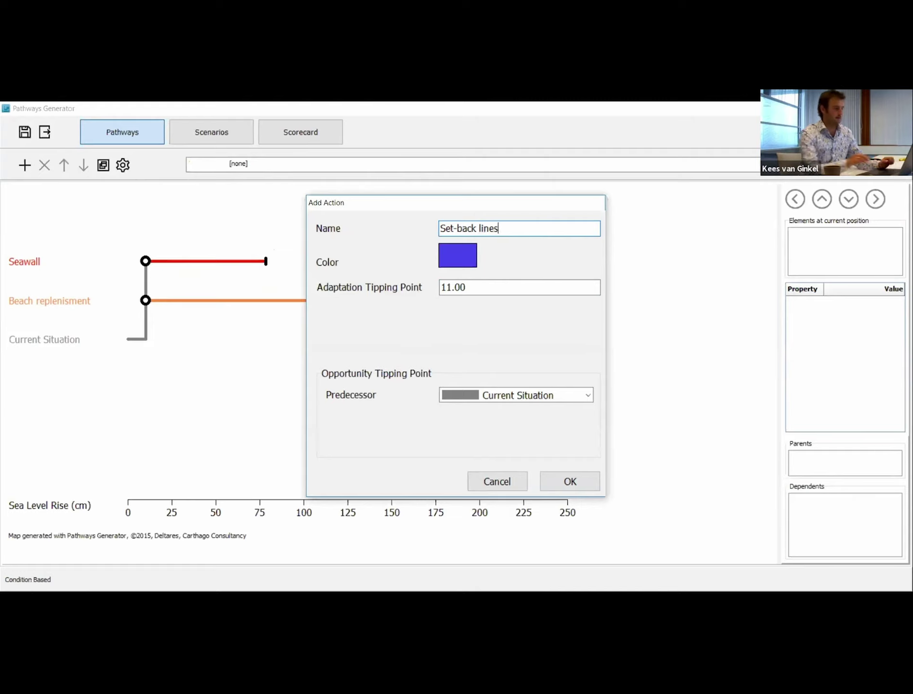
- Give the Set-back lines action a bright green colour and a tipping point of 180, and add it with Current Situation as predecessor
left_click(456, 260)
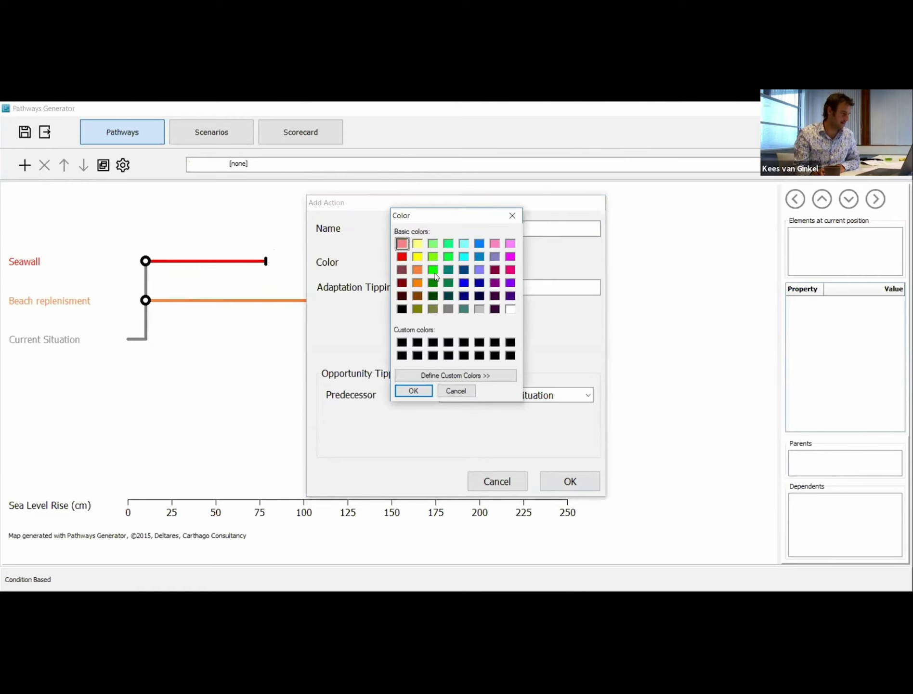
left_click(449, 257)
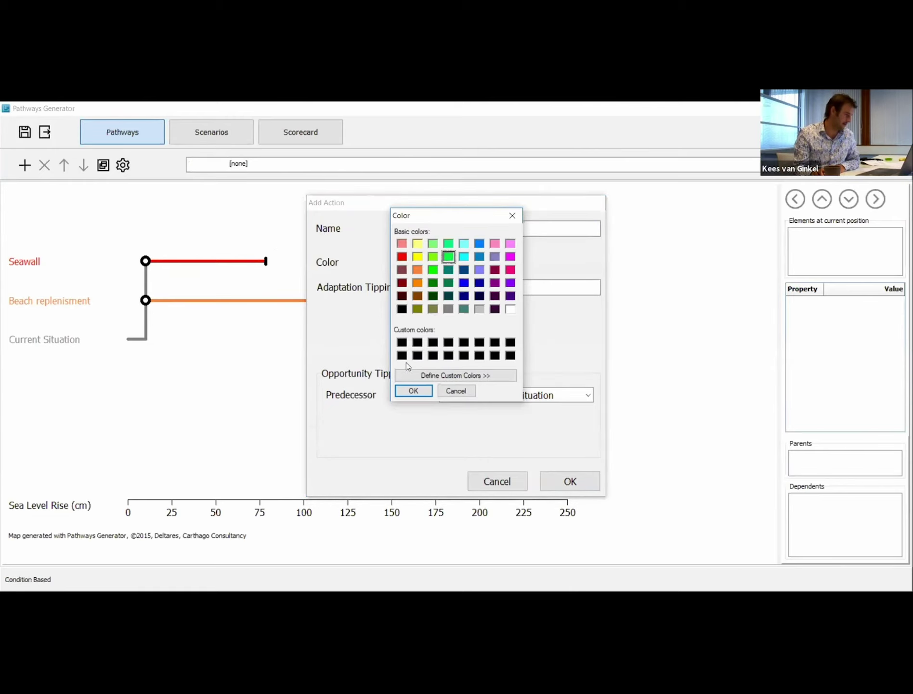
left_click(403, 392)
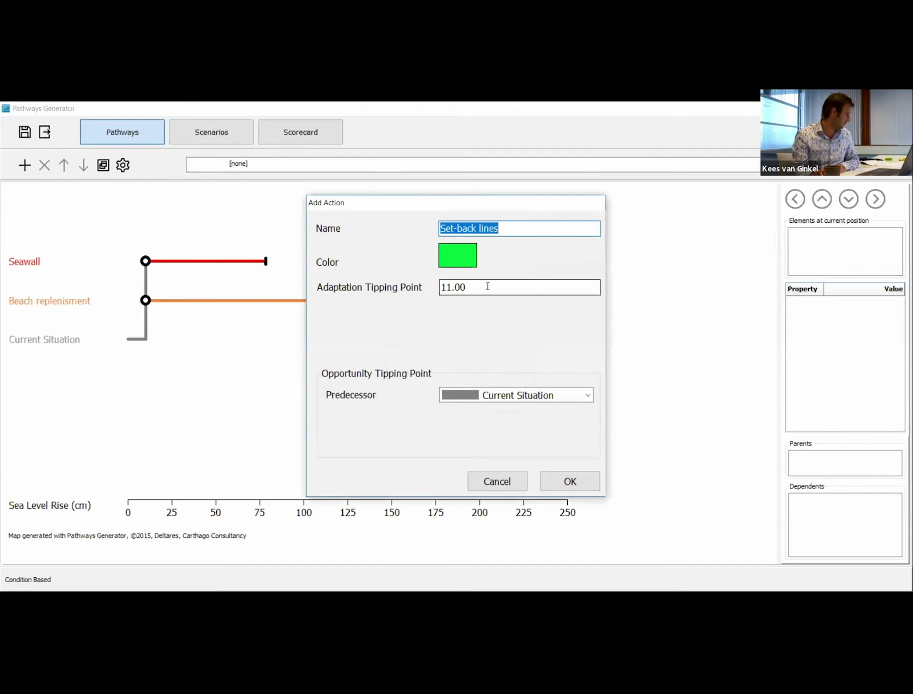
double_click(488, 286)
type("180")
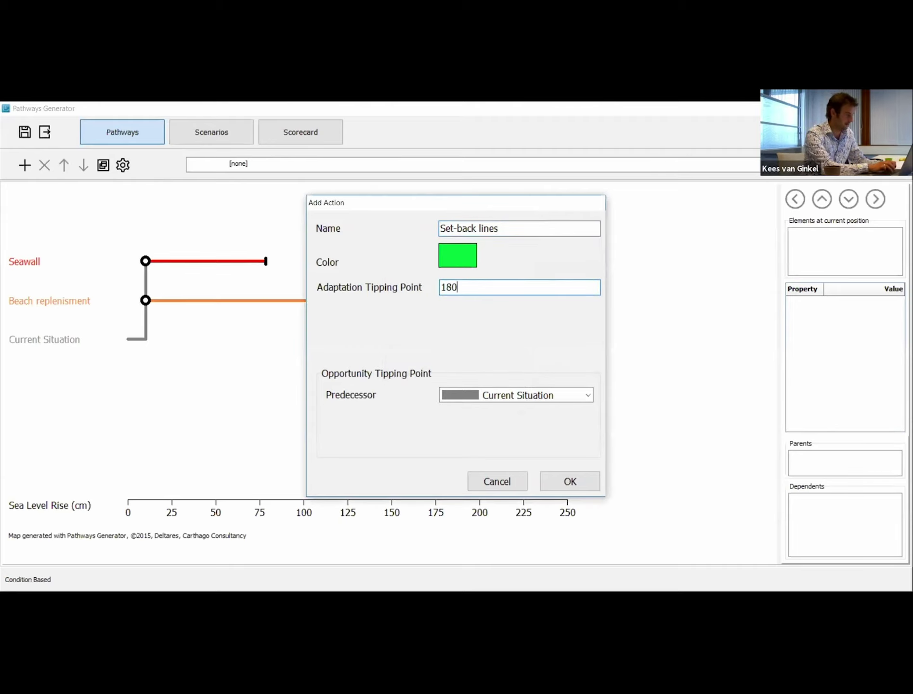
left_click(570, 481)
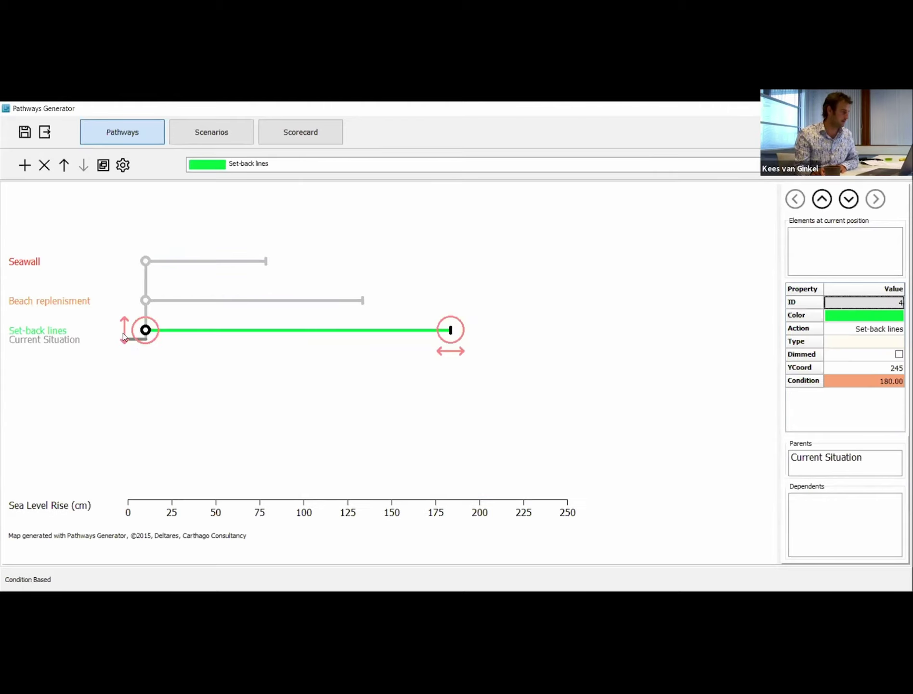
- Move the Set-back lines line below Current Situation to a Y coordinate of about 329
left_click_drag(123, 332, 129, 391)
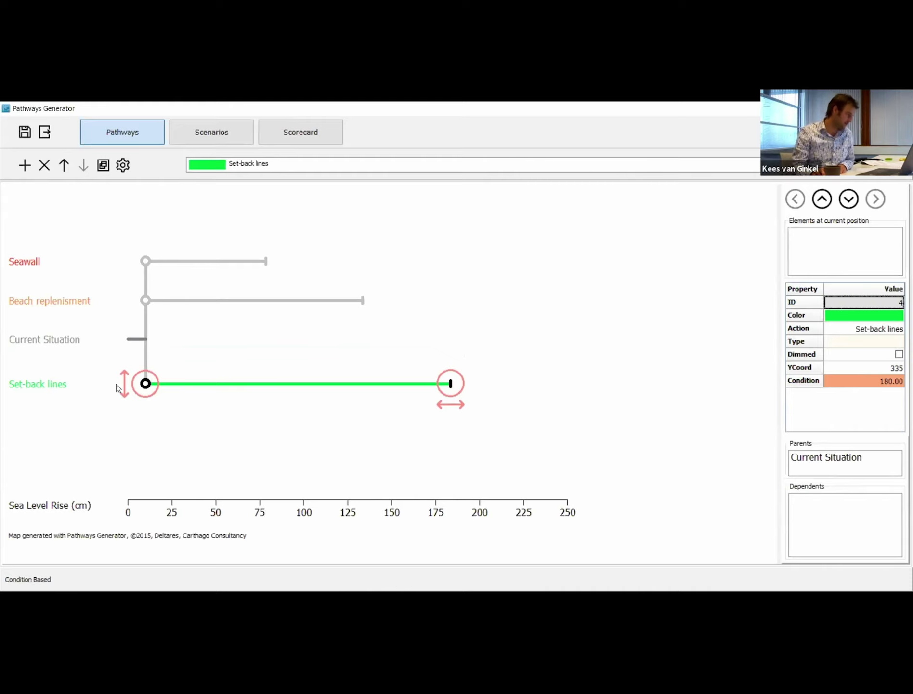
left_click_drag(122, 384, 126, 382)
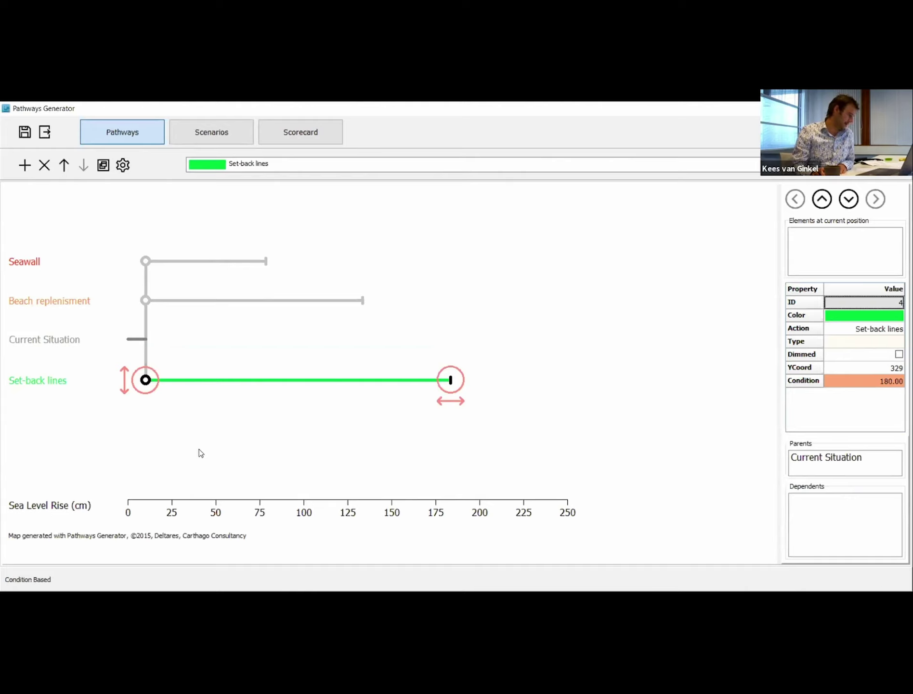
left_click(232, 408)
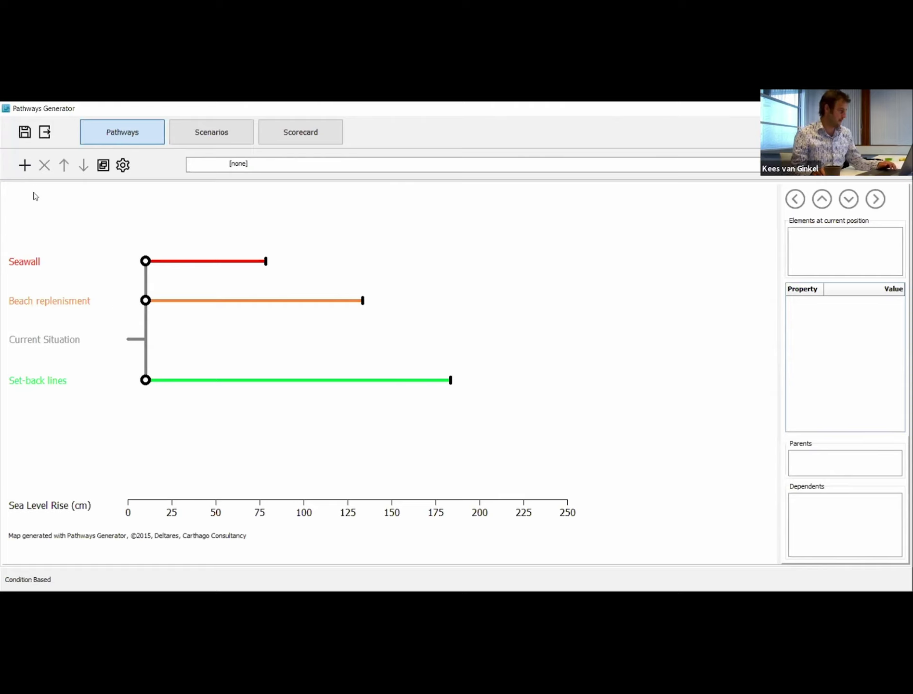
- Start defining a pathway with Seawall as the first action and Beach replenisment as the next action
left_click(25, 166)
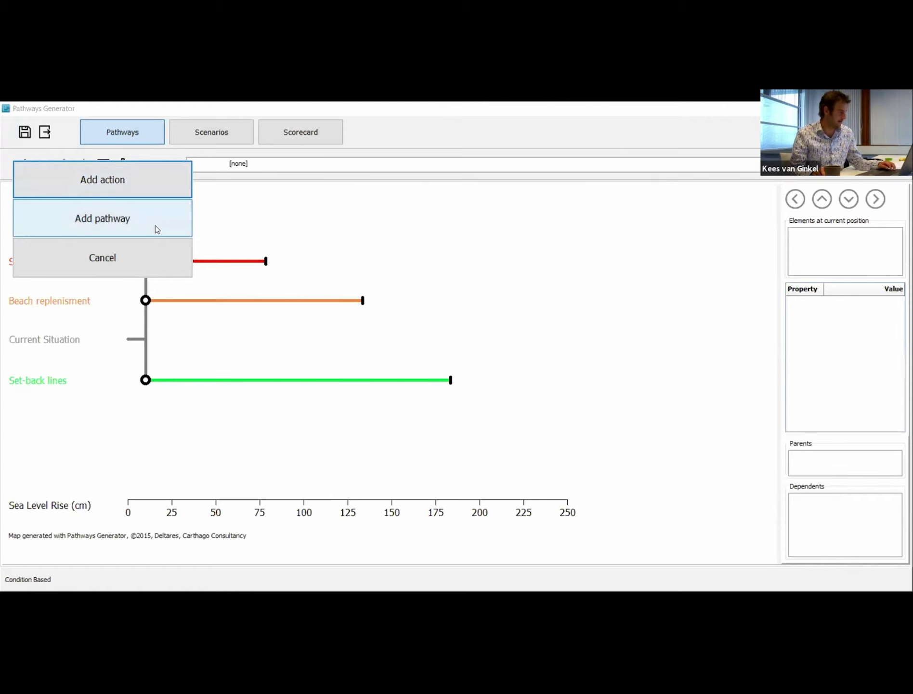
left_click(155, 225)
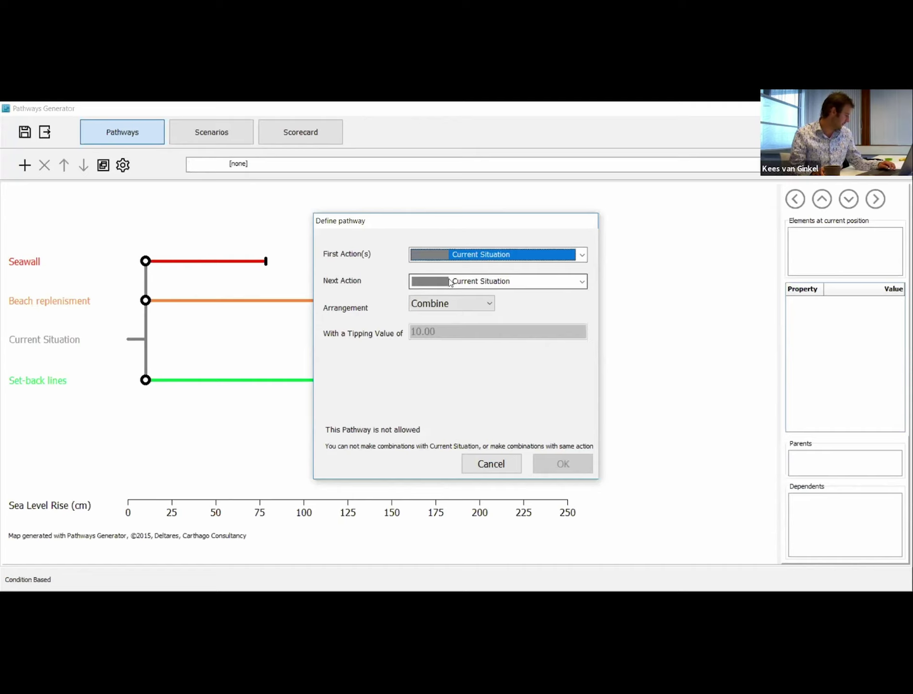
left_click(473, 258)
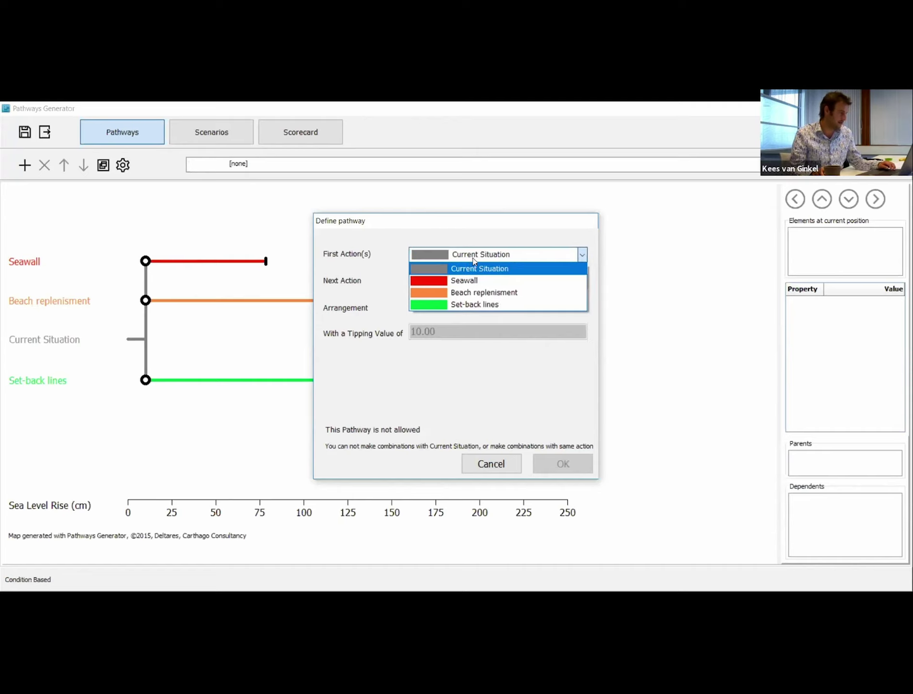
left_click(472, 281)
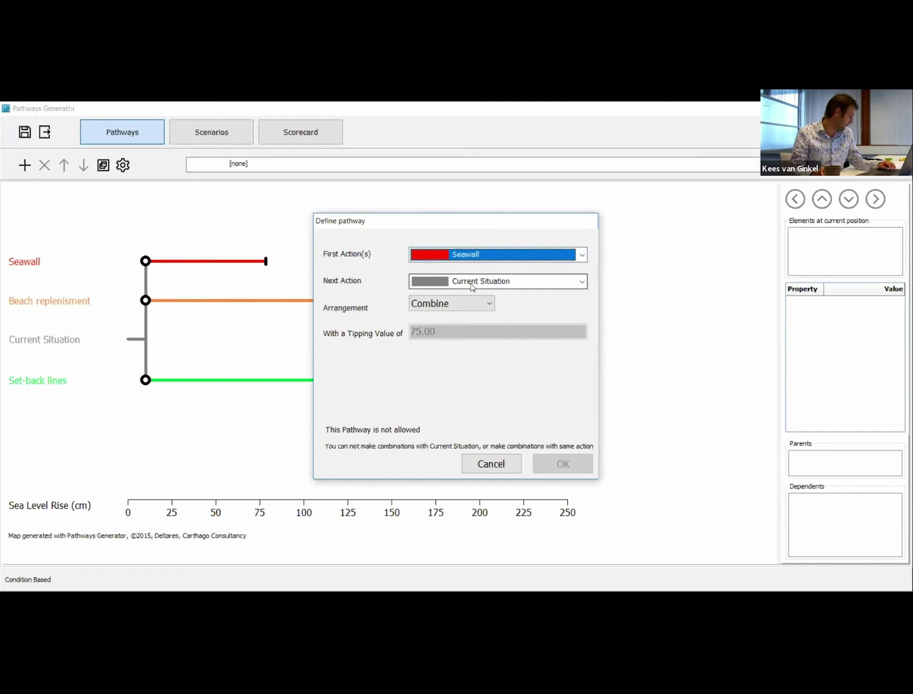
left_click(474, 283)
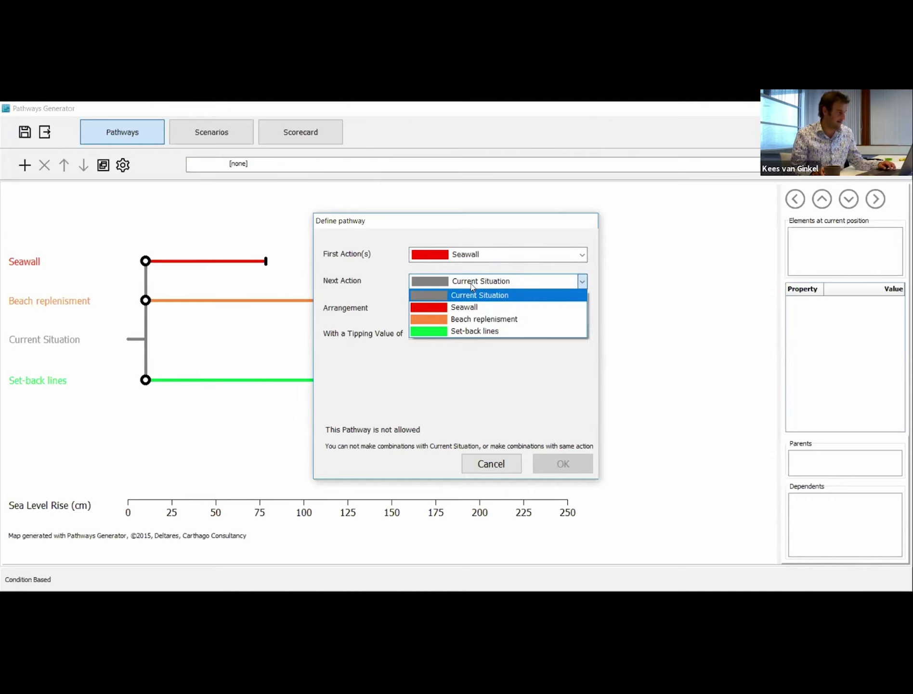
left_click(484, 320)
- Arrange the Seawall to Beach replenisment pathway as a Sequence and create it with the tipping value of 130
left_click(477, 304)
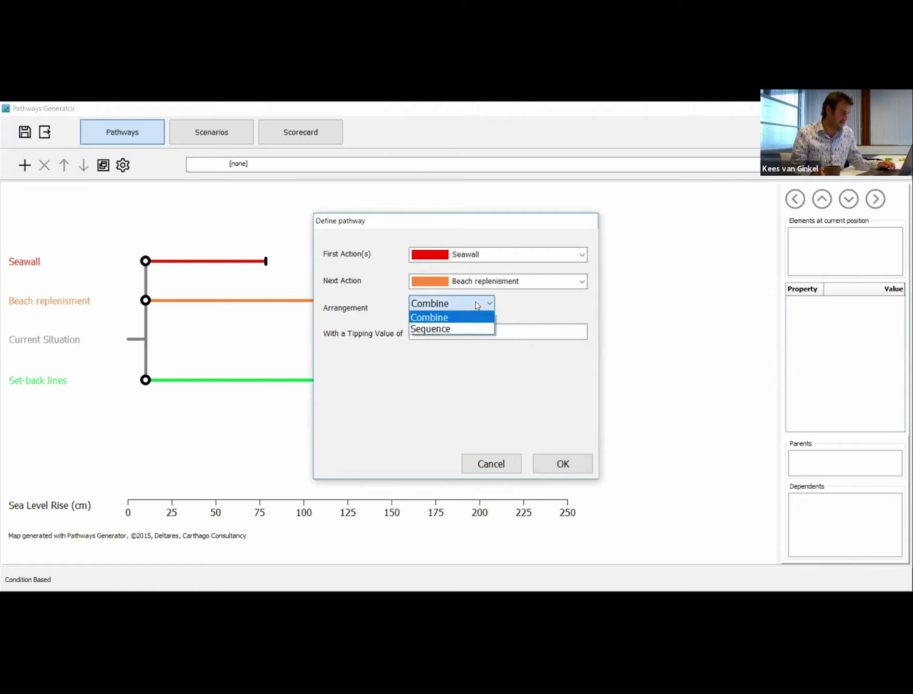
left_click(476, 327)
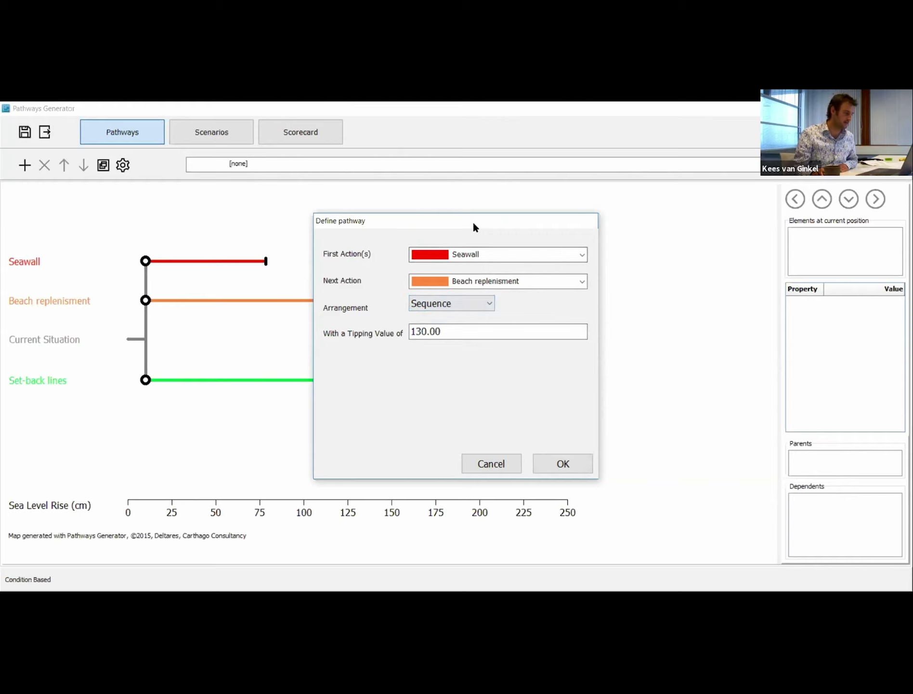
left_click_drag(472, 220, 652, 164)
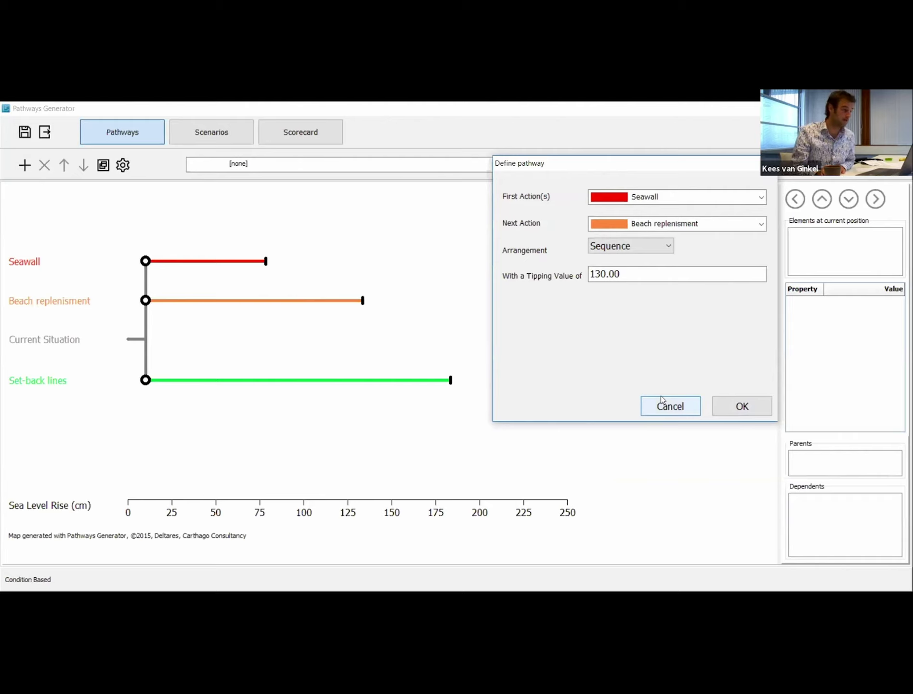
left_click(746, 408)
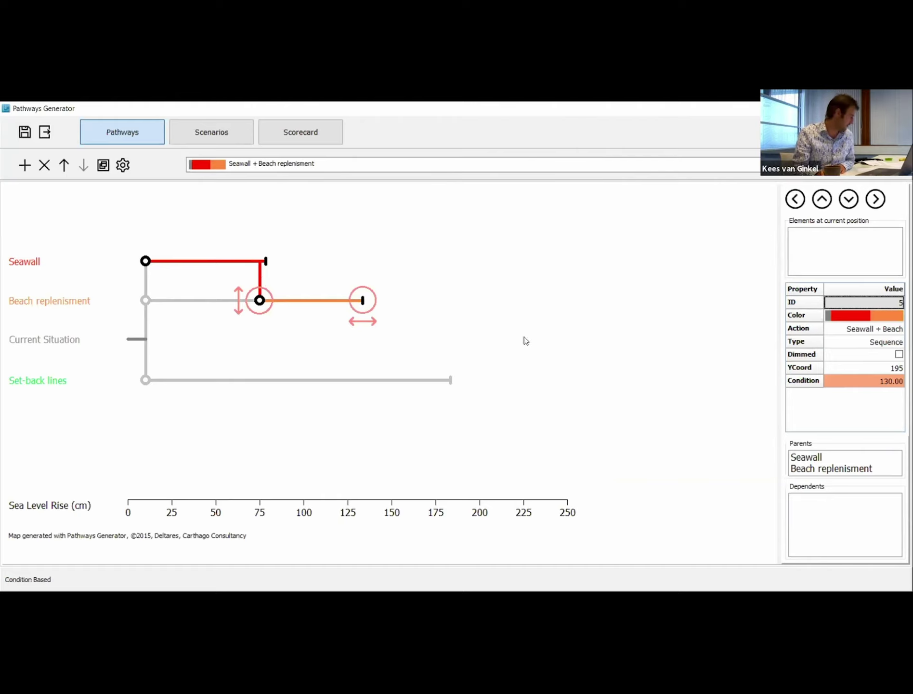
left_click(502, 318)
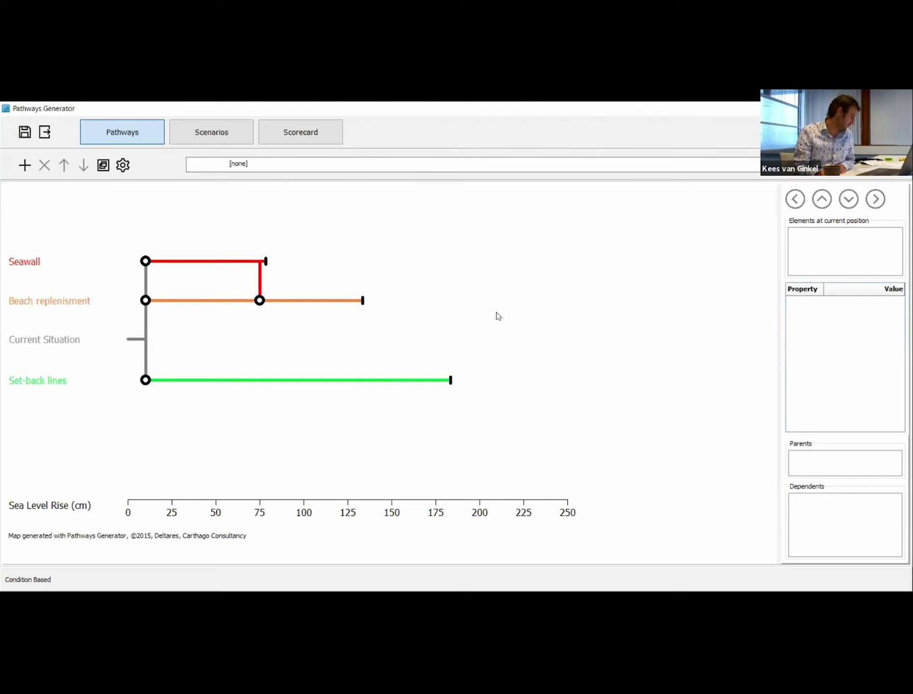
- Create a Sequence pathway from Seawall to Set-back lines with a tipping value of 180
left_click(25, 165)
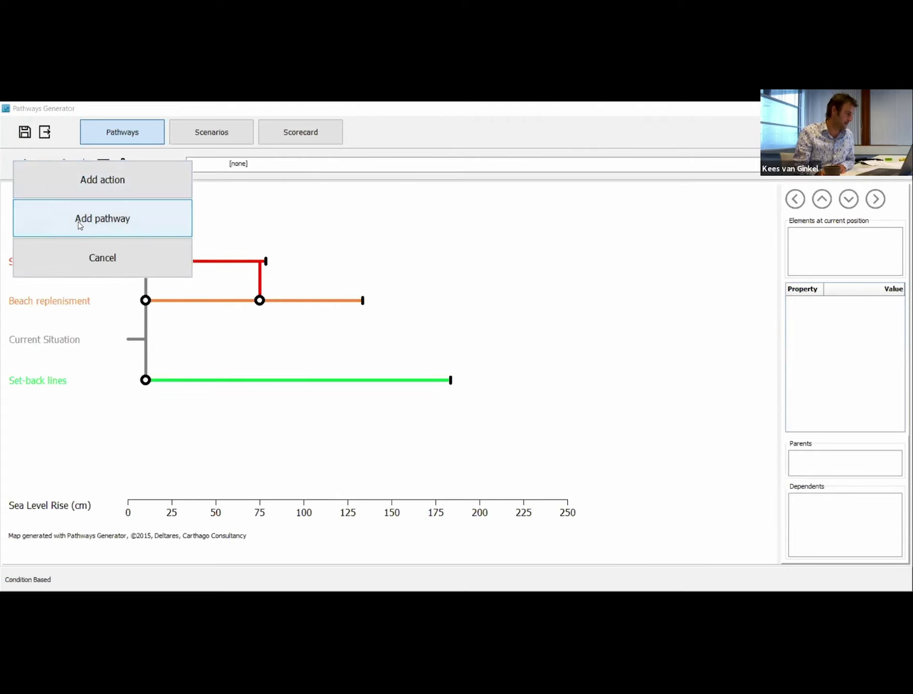
left_click(80, 225)
left_click(609, 197)
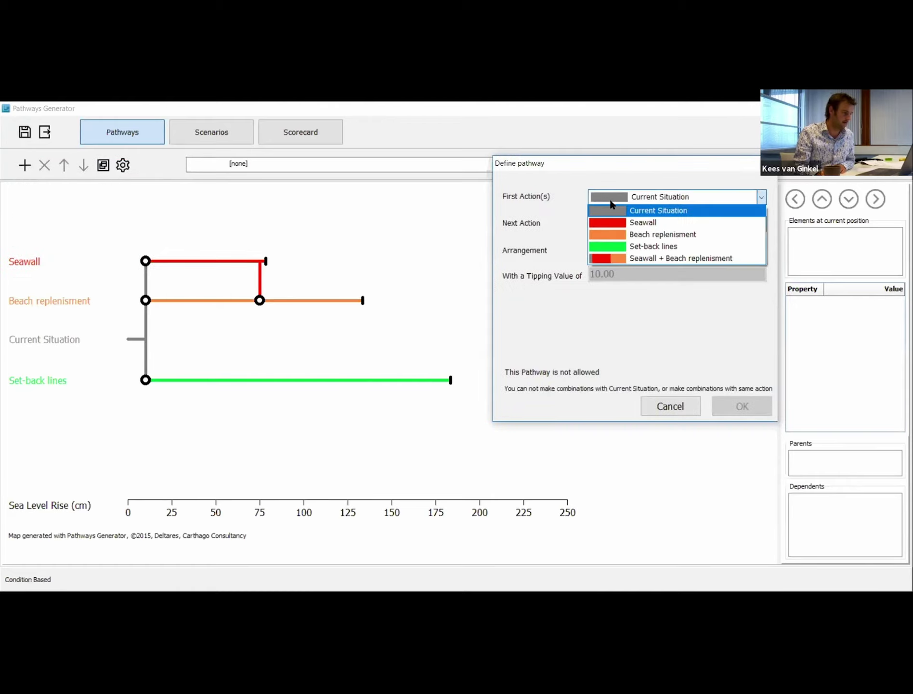
left_click(686, 222)
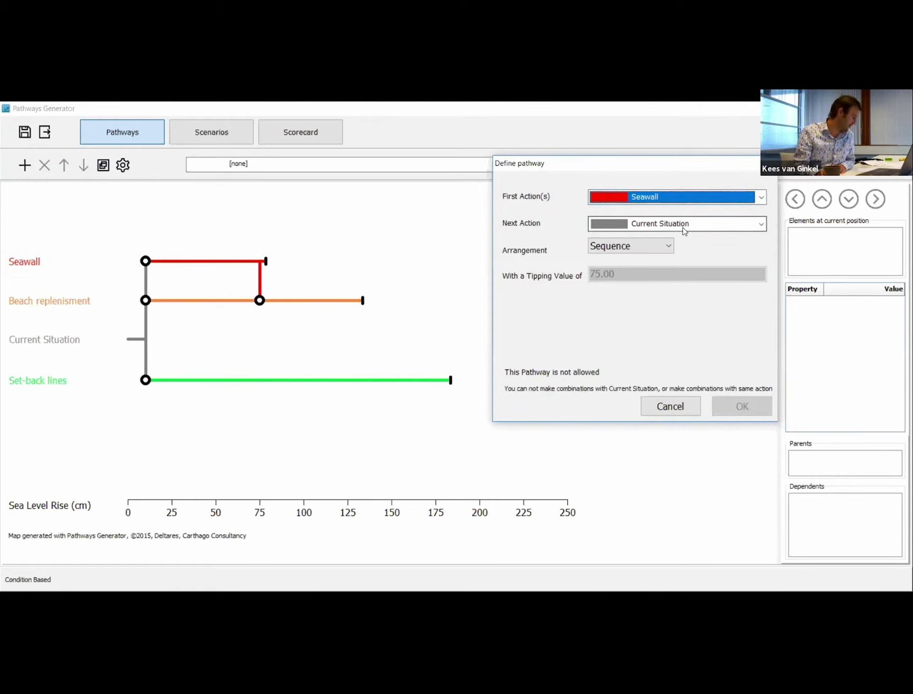
left_click(685, 227)
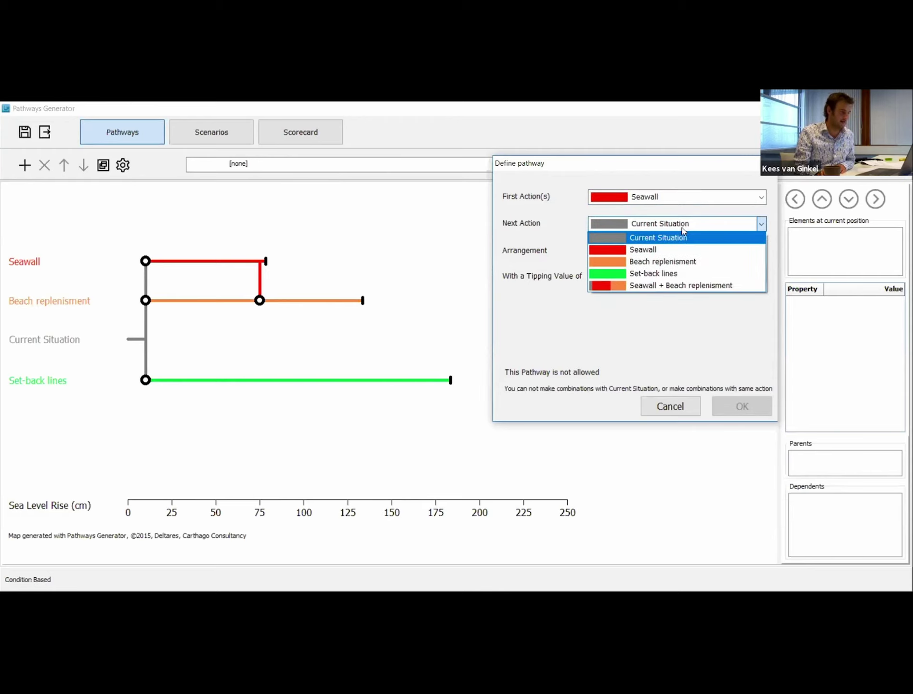
left_click(684, 273)
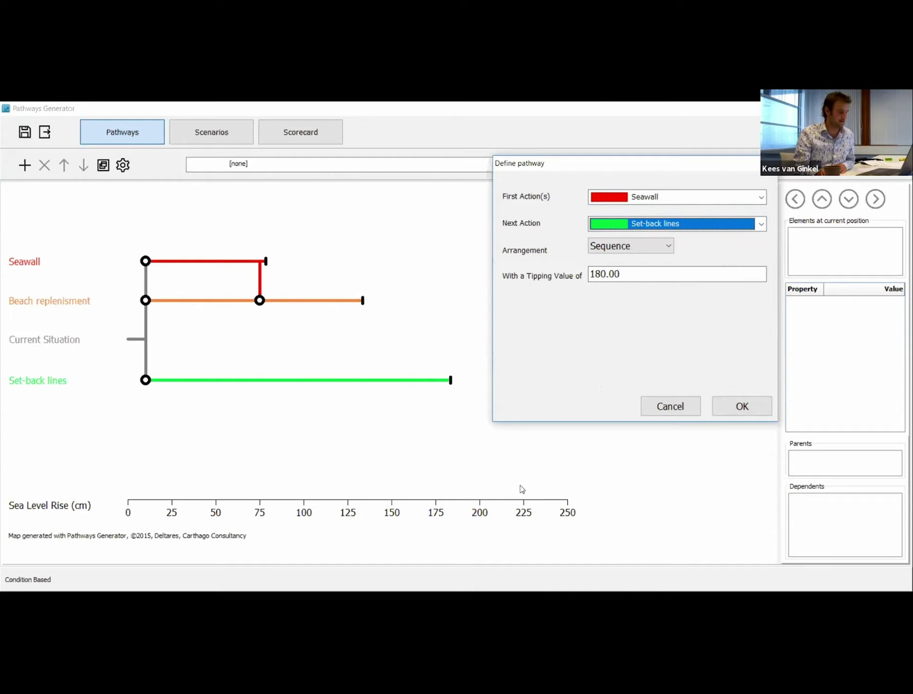
left_click(744, 407)
left_click(595, 365)
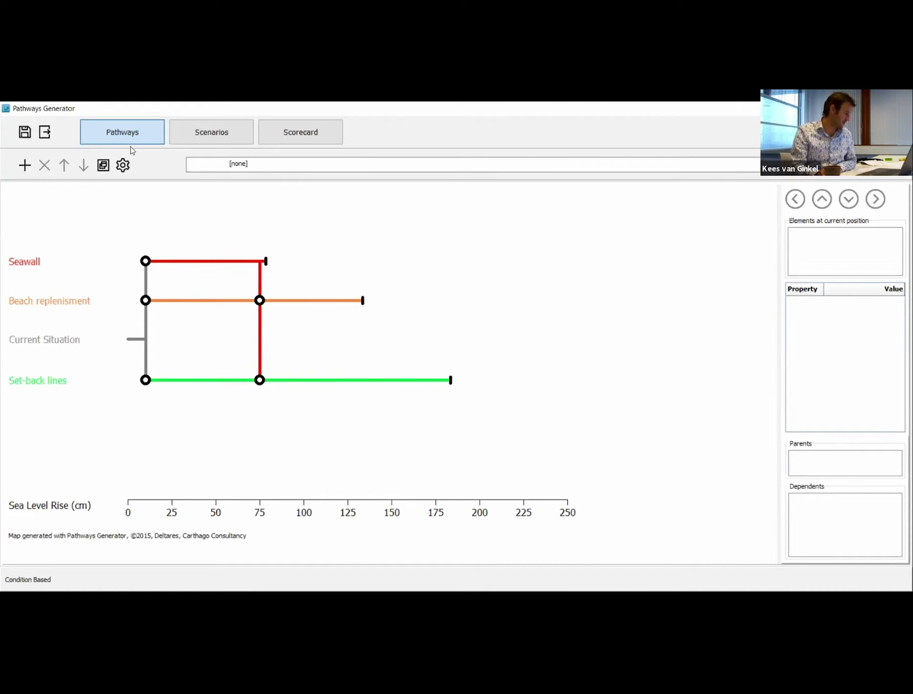
- Create a Sequence pathway from Beach replenisment to Set-back lines with a tipping value of 180
left_click(24, 165)
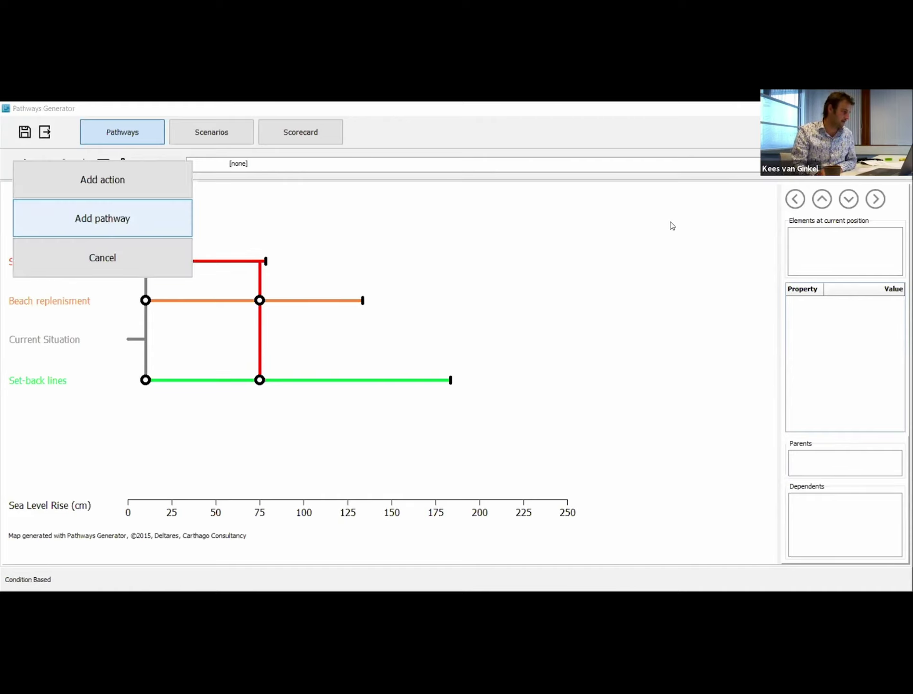
left_click(91, 218)
left_click(670, 200)
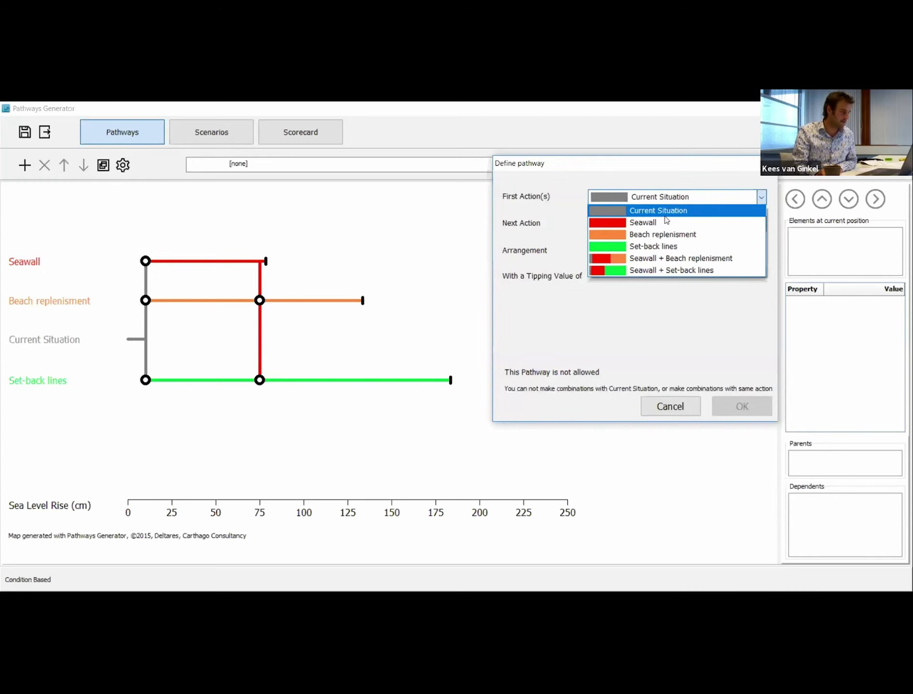
left_click(665, 235)
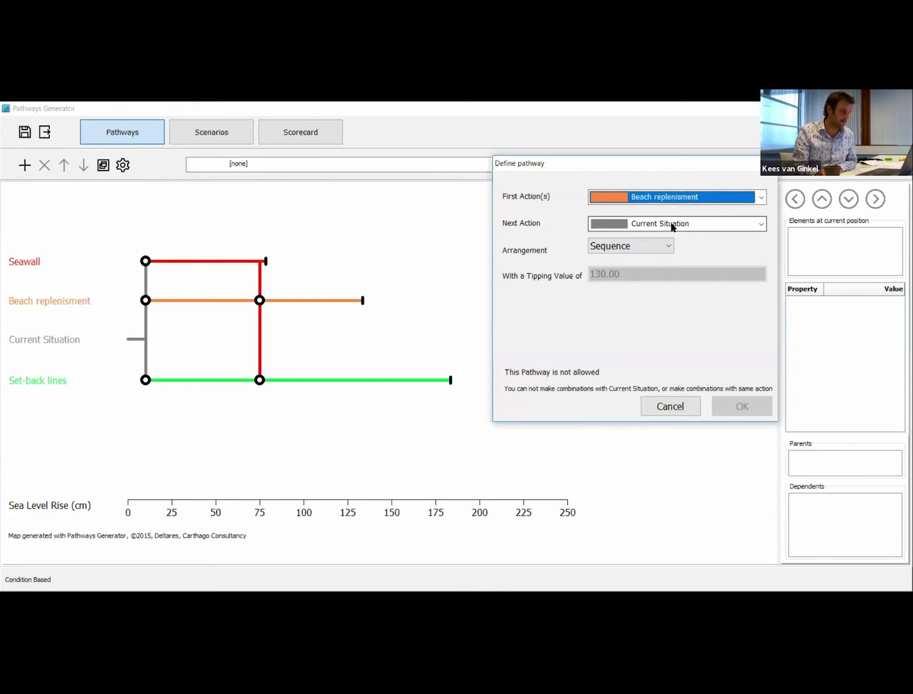
left_click(671, 222)
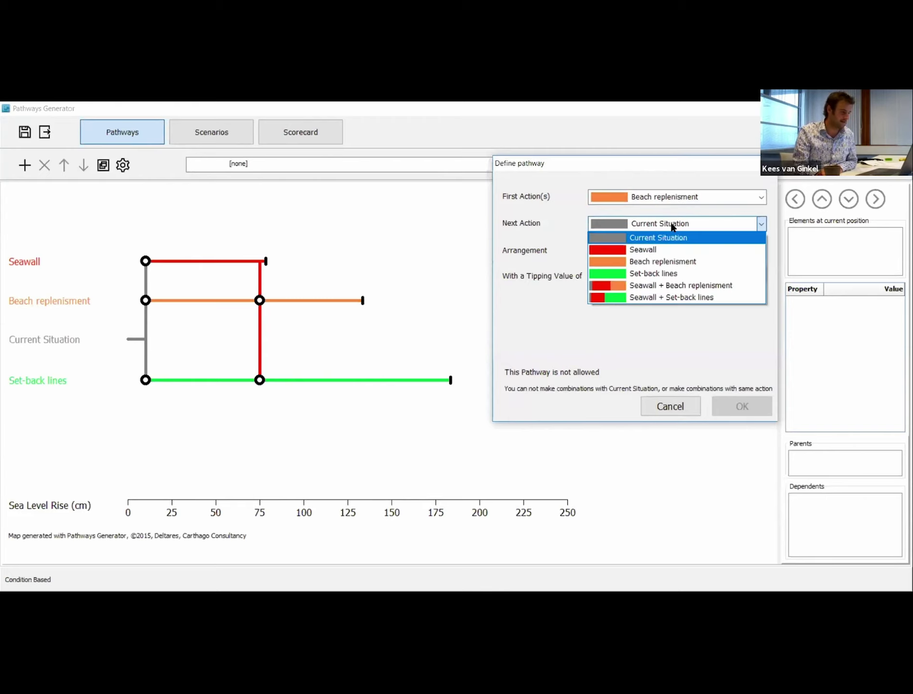
left_click(680, 274)
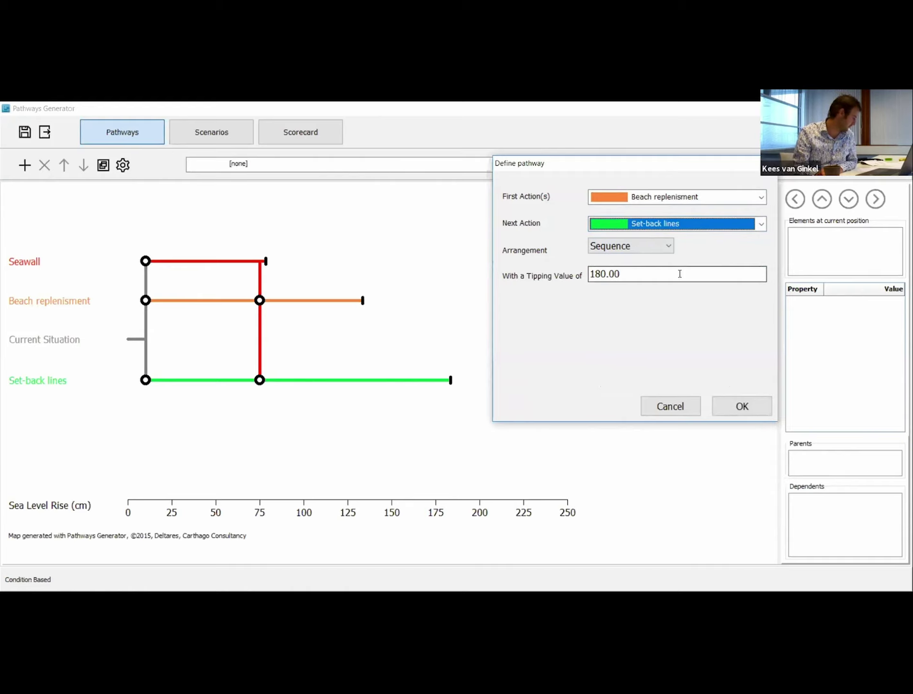
left_click(747, 412)
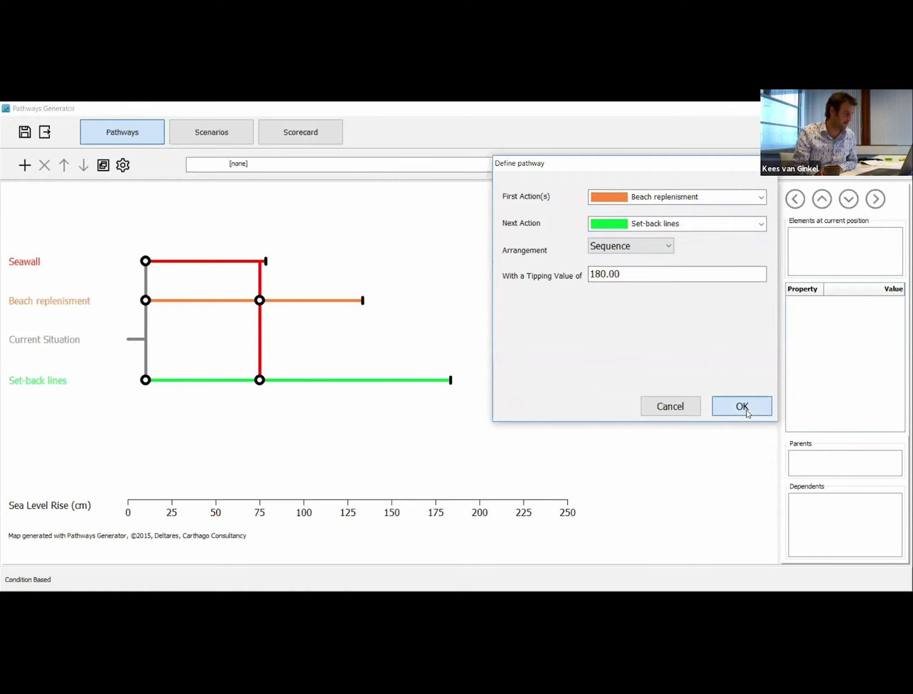
left_click(746, 413)
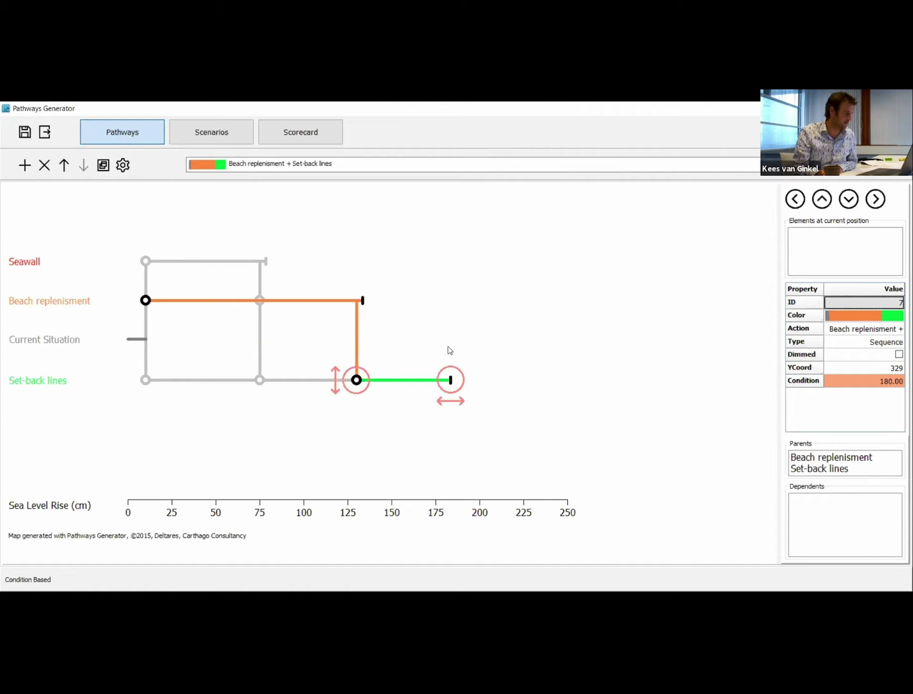
left_click(505, 340)
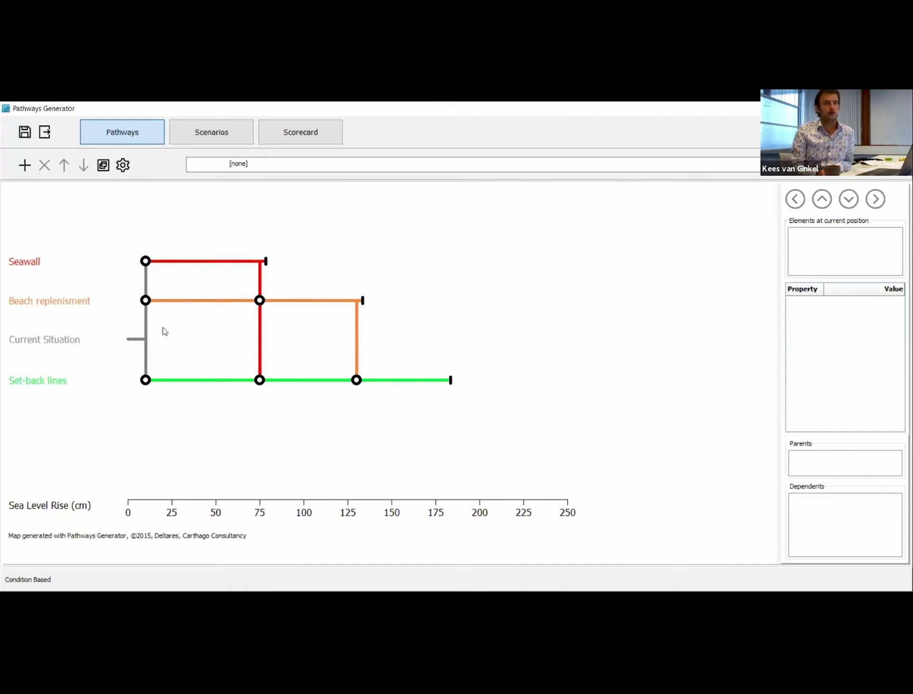
- Start defining a pathway with Seawall as first action and Beach replenisment as next action, using the Combine arrangement
left_click(28, 169)
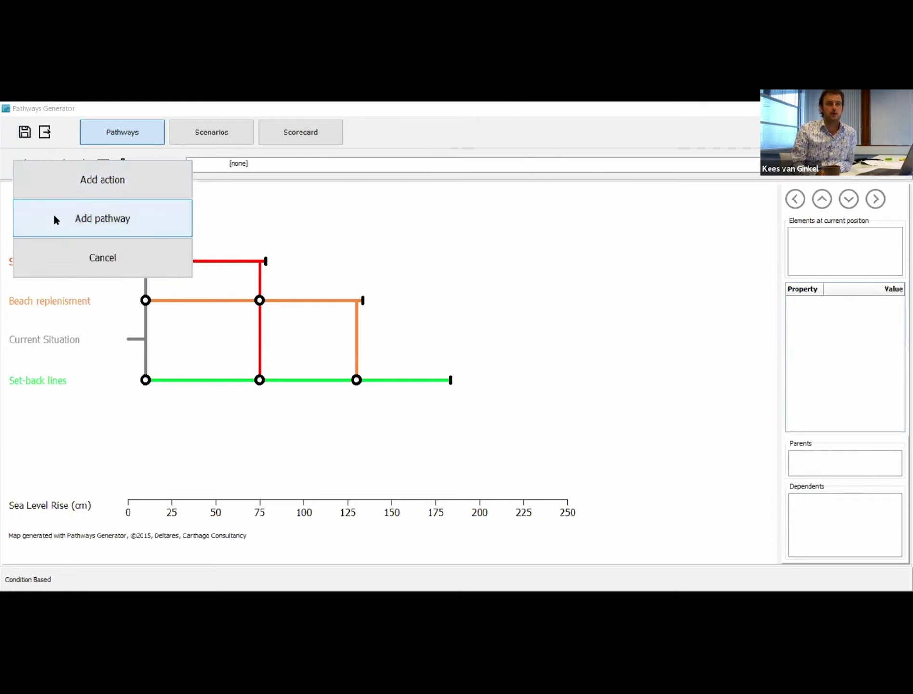
left_click(55, 219)
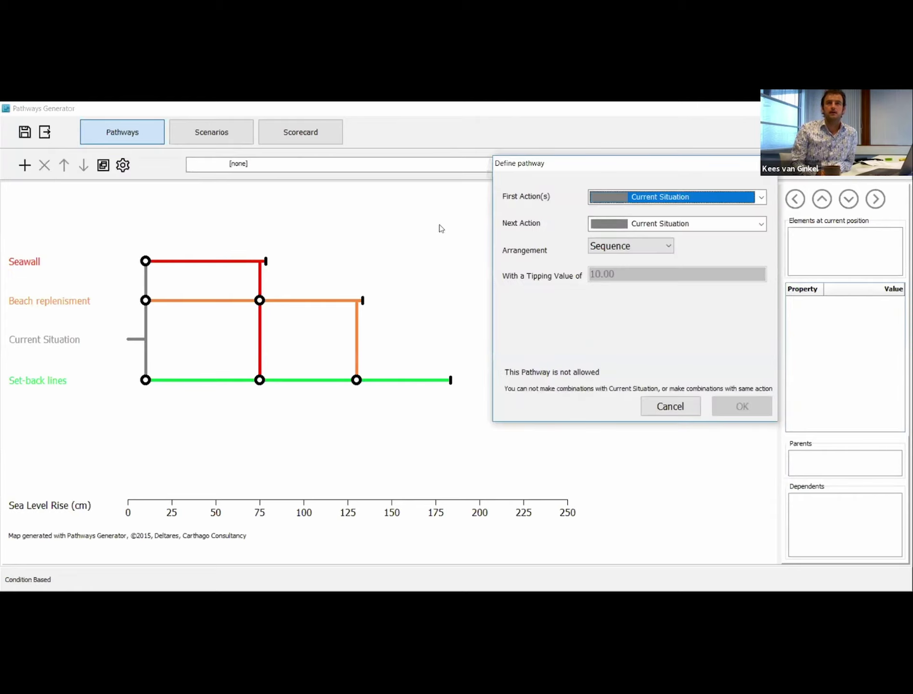
left_click(736, 199)
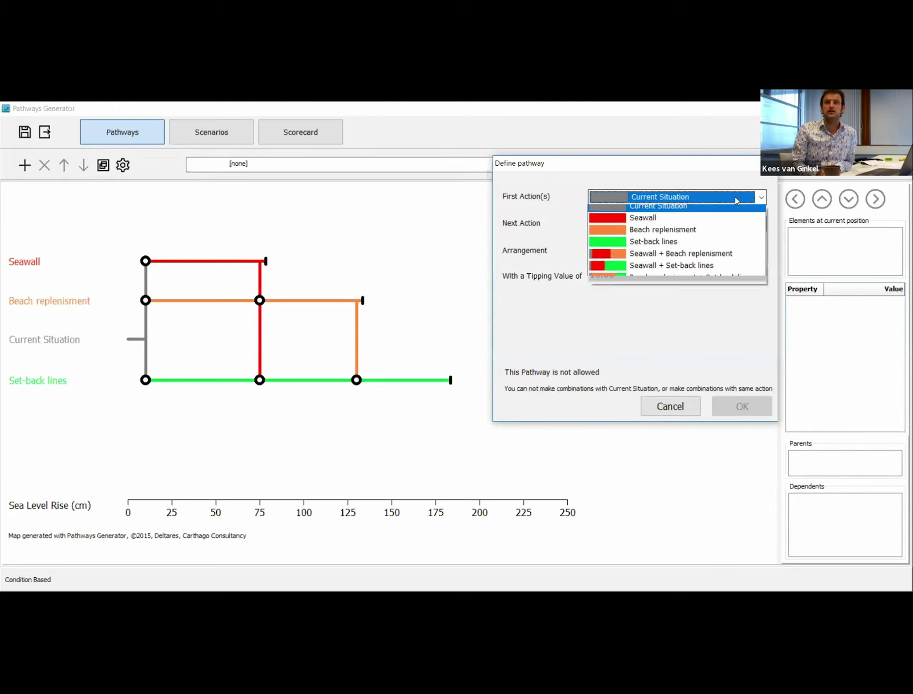
left_click(725, 224)
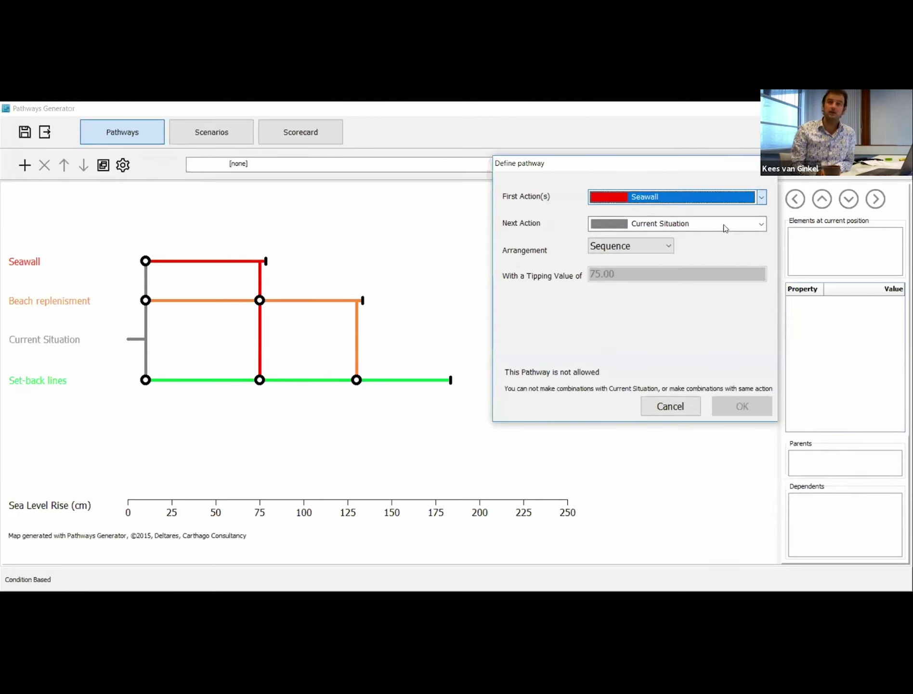
left_click(725, 226)
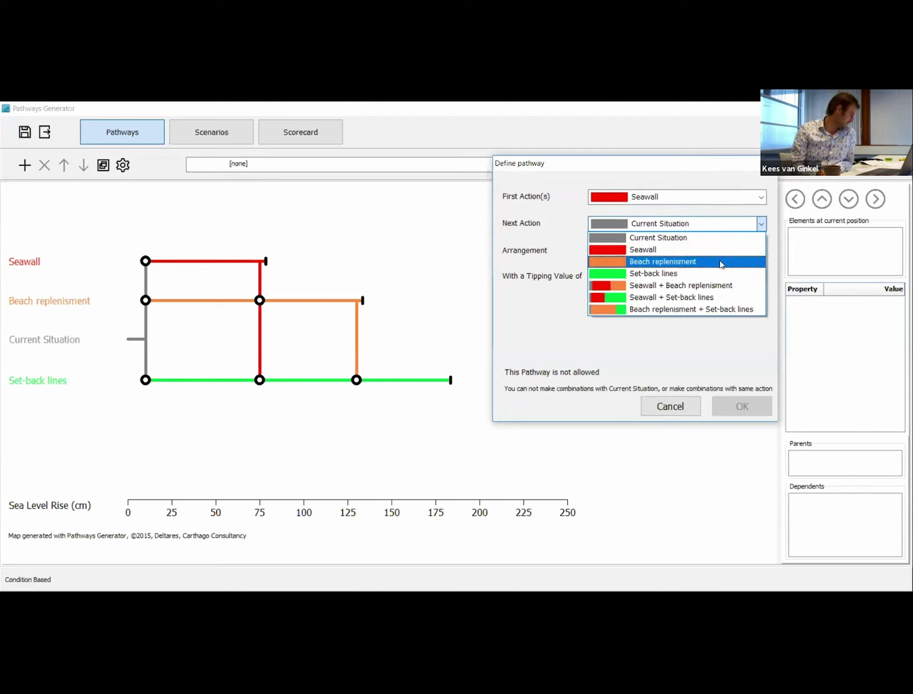
left_click(721, 264)
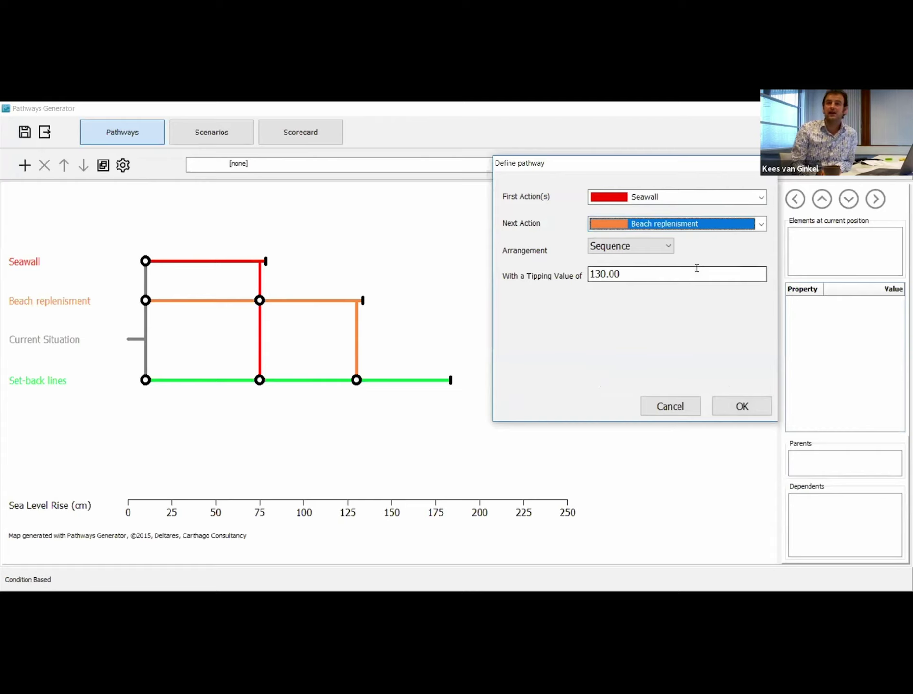
left_click(642, 248)
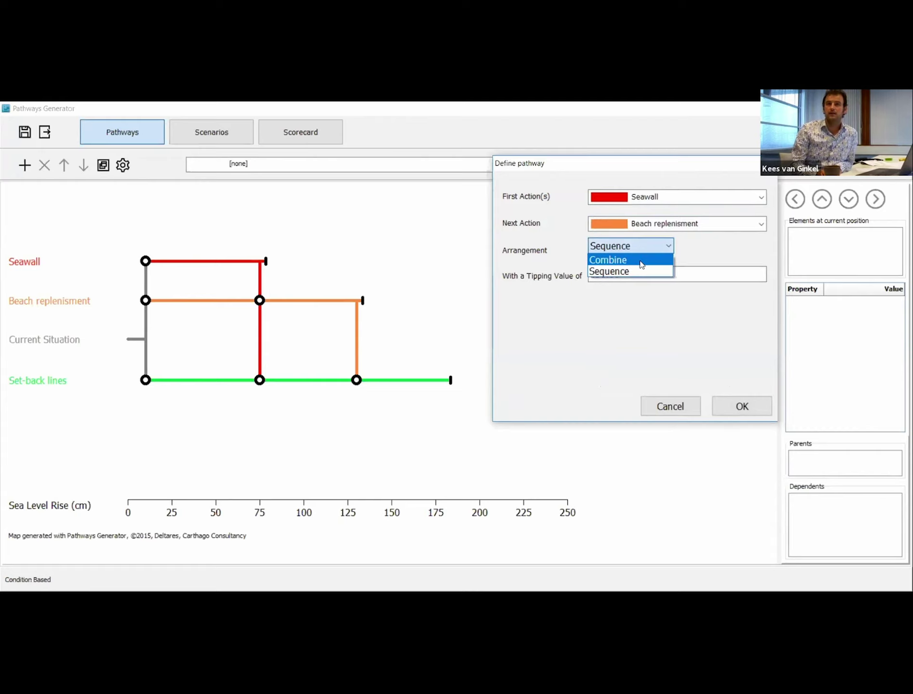
left_click(641, 261)
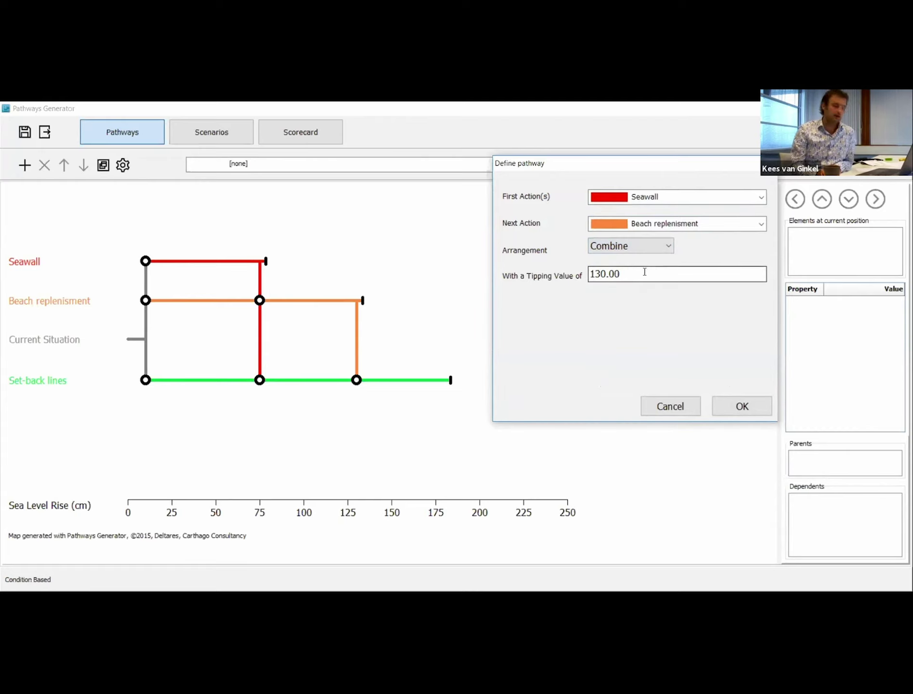
- Create the combined Seawall pathway with a tipping value of 170 and move its line up to a Y coordinate of about 160
double_click(645, 272)
left_click(644, 271)
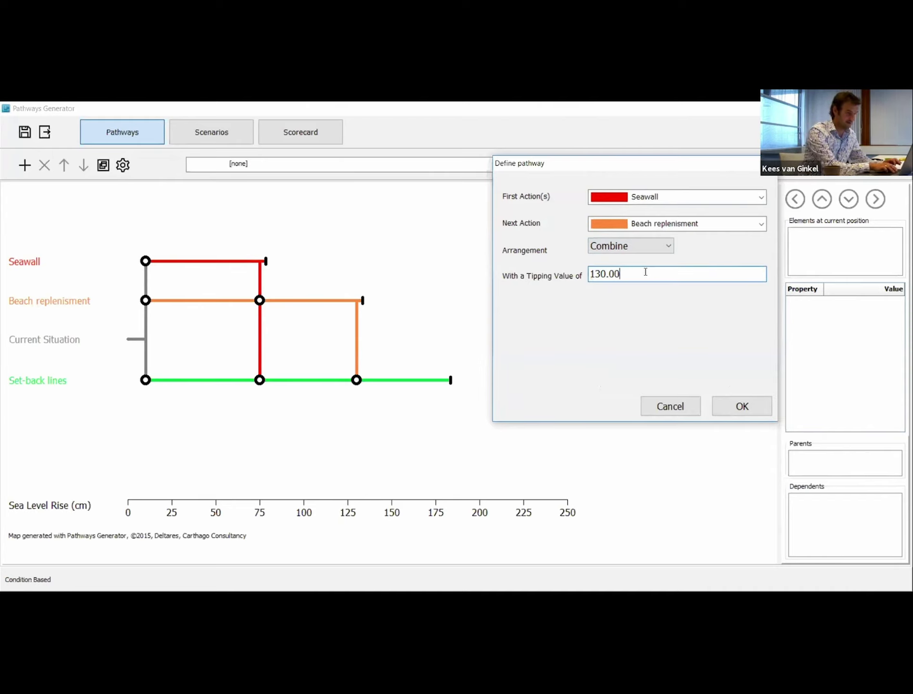
key("BackSpace")
key("BackSpace")
key("BackSpace")
key("BackSpace")
key("BackSpace")
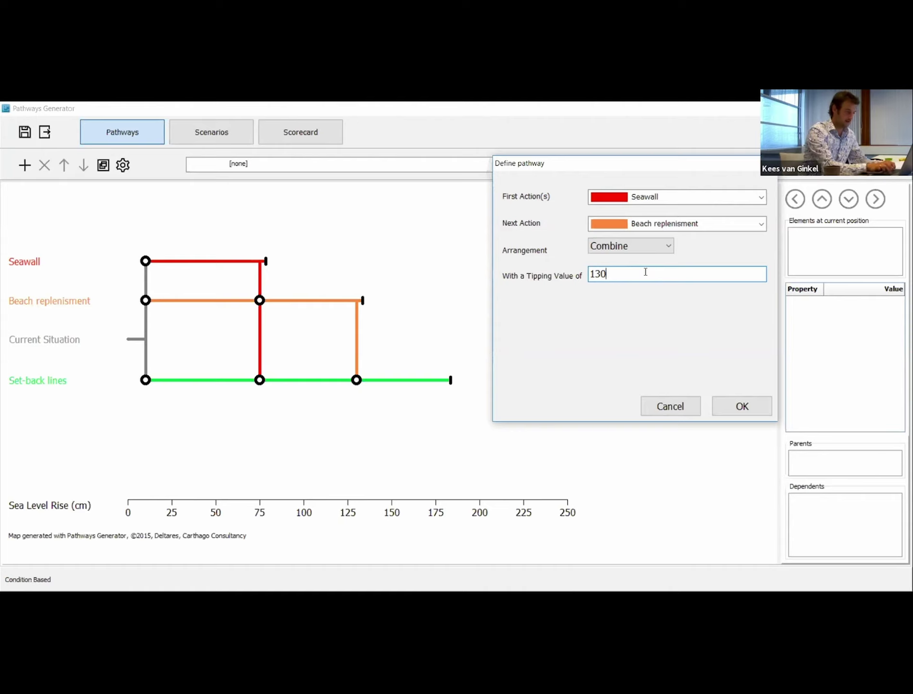
type("70")
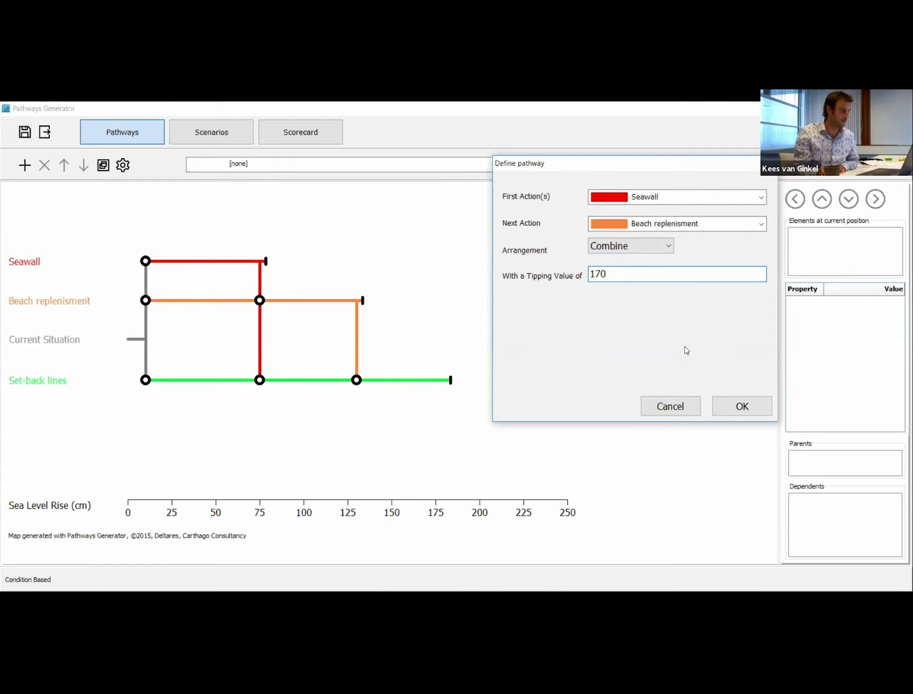
left_click(739, 406)
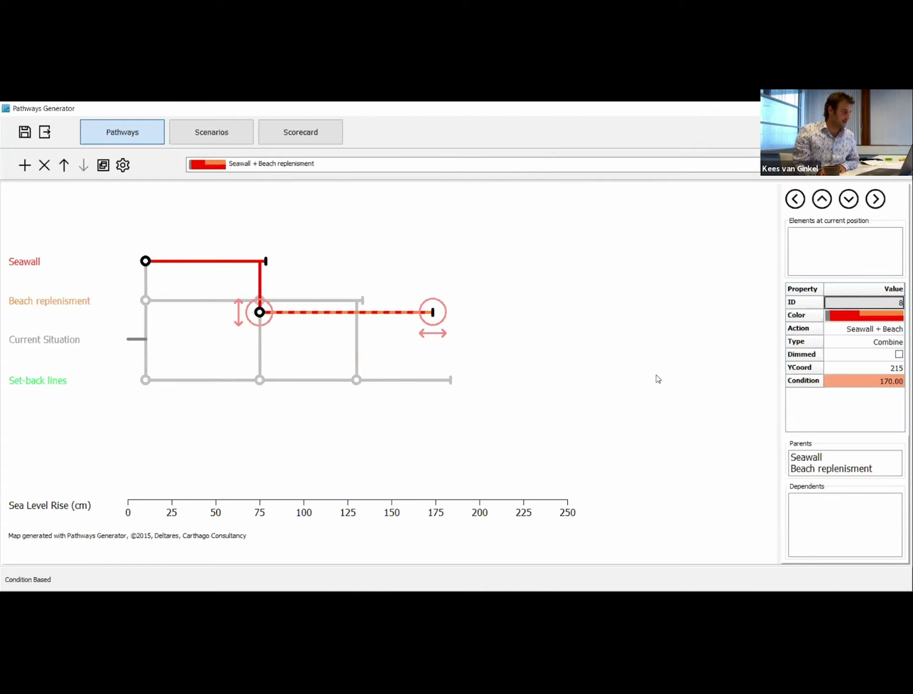
left_click_drag(240, 320, 243, 293)
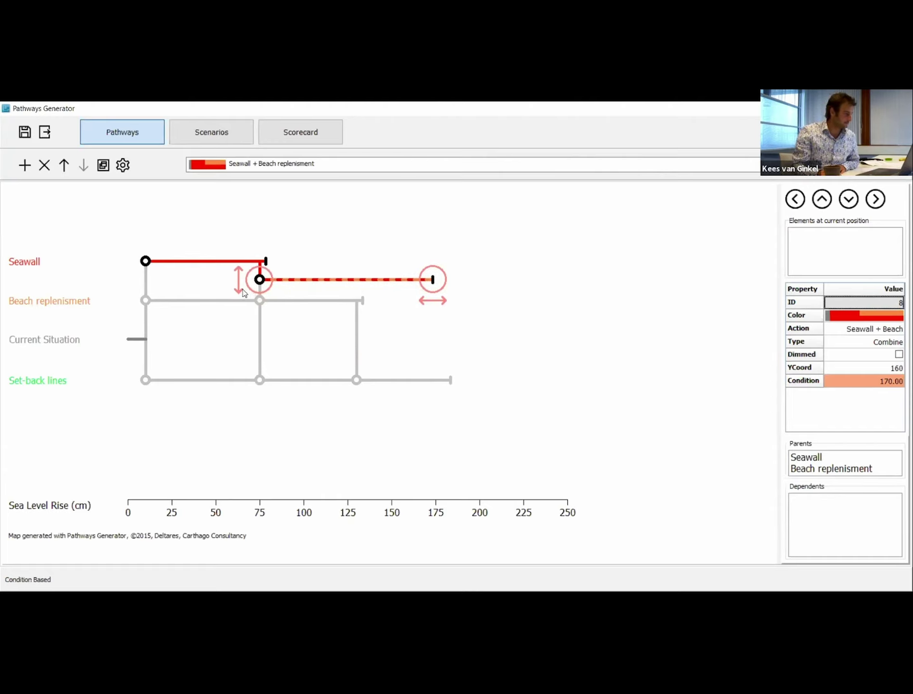
left_click(446, 326)
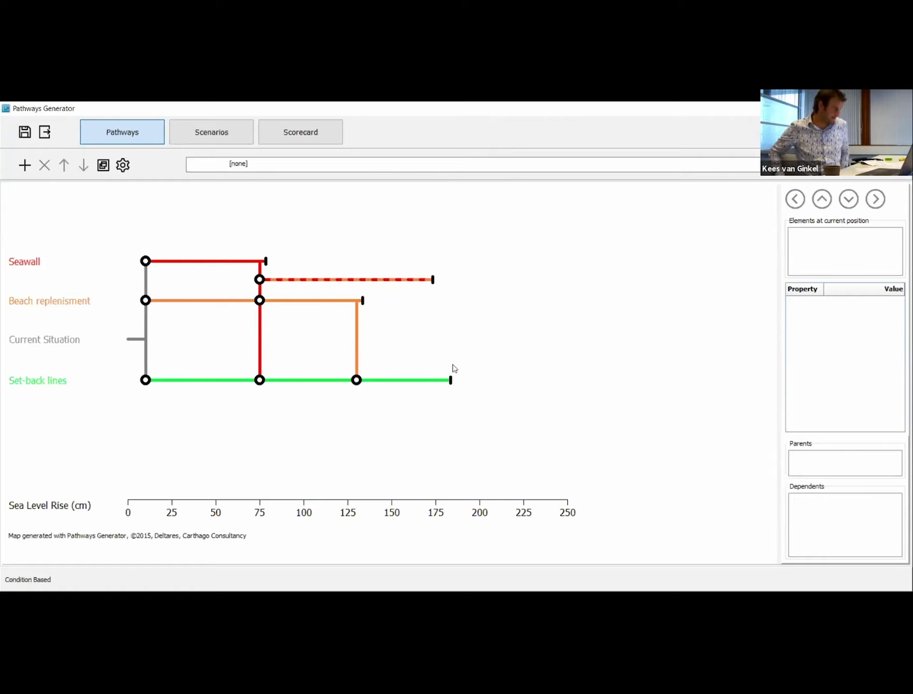
- Start defining a Combine pathway with Beach replenisment as first action and Set-back lines as next action
left_click(25, 167)
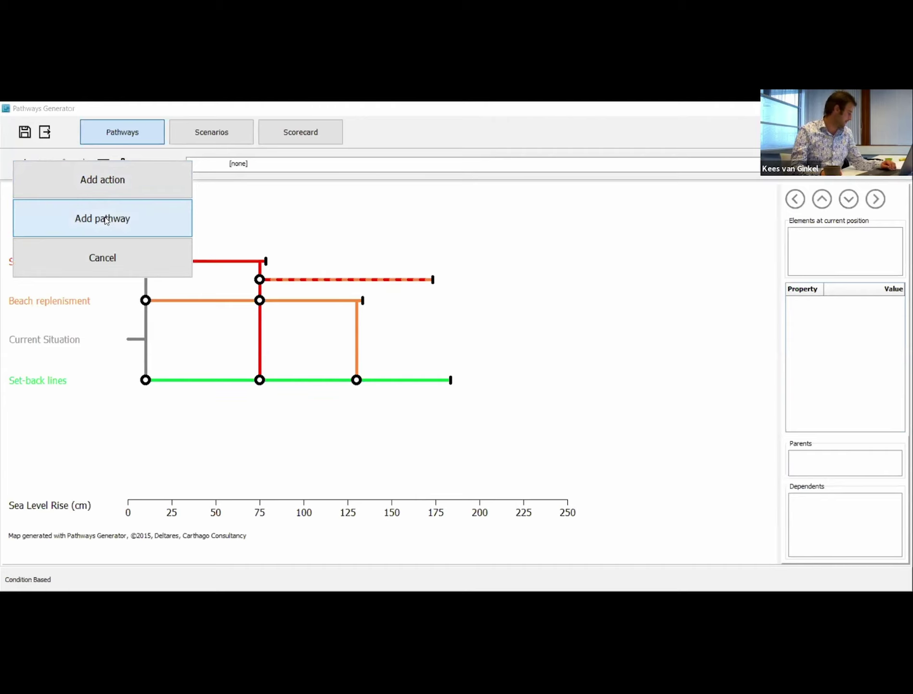
left_click(106, 219)
left_click(606, 197)
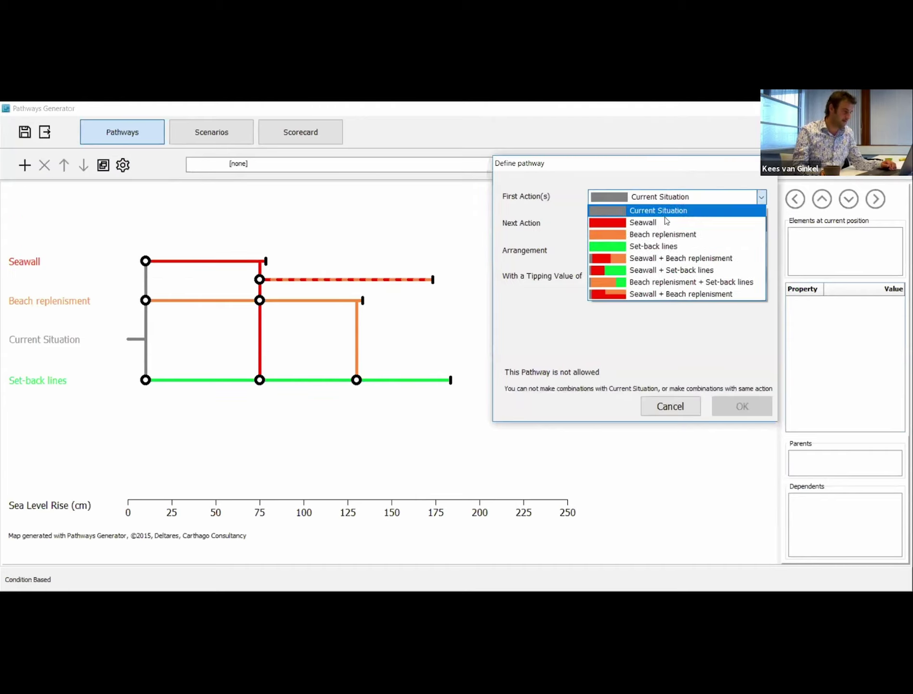
left_click(669, 239)
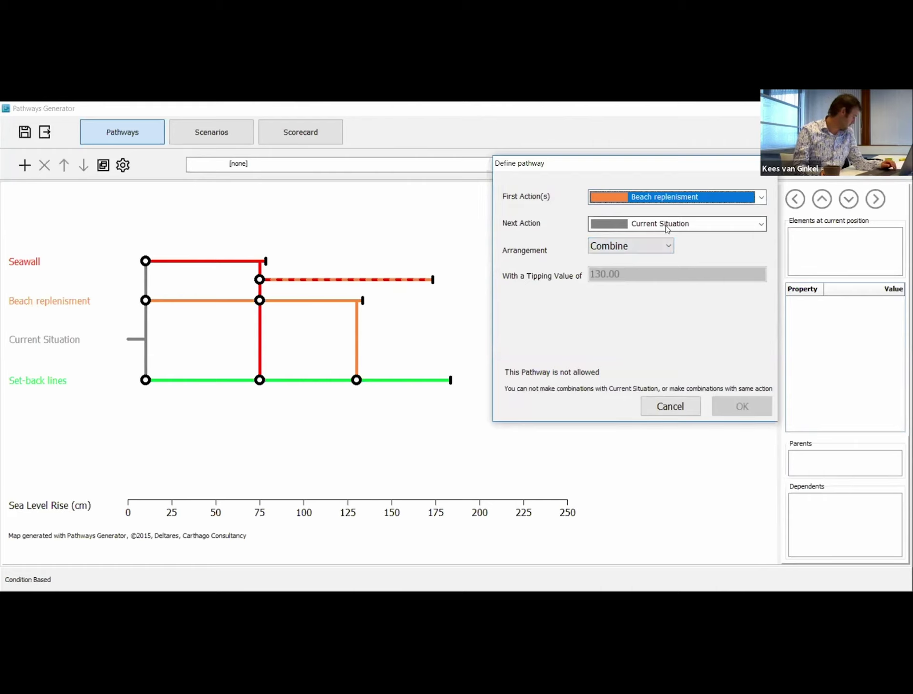
left_click(667, 226)
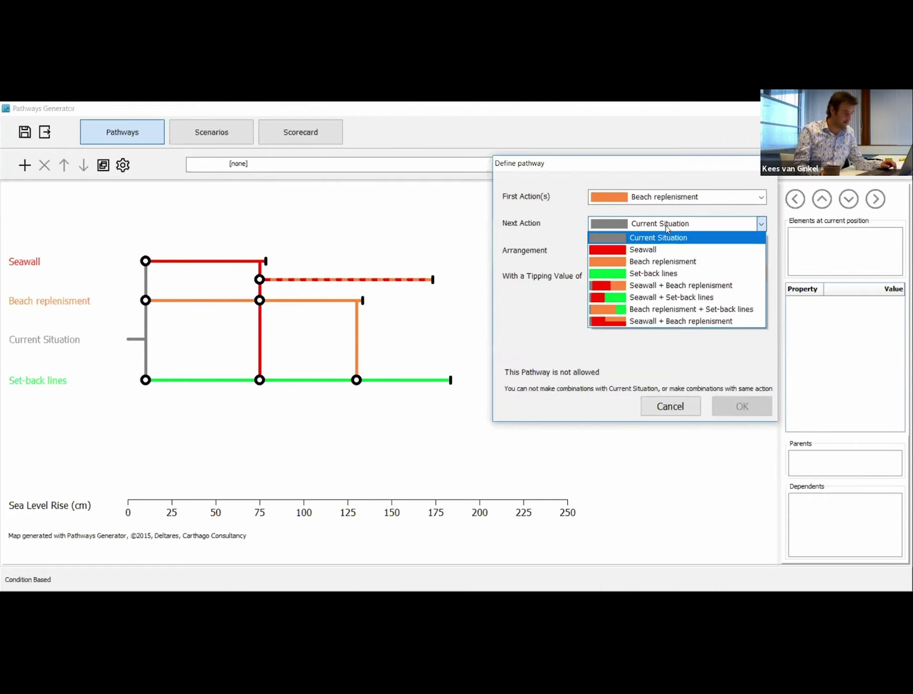
left_click(688, 274)
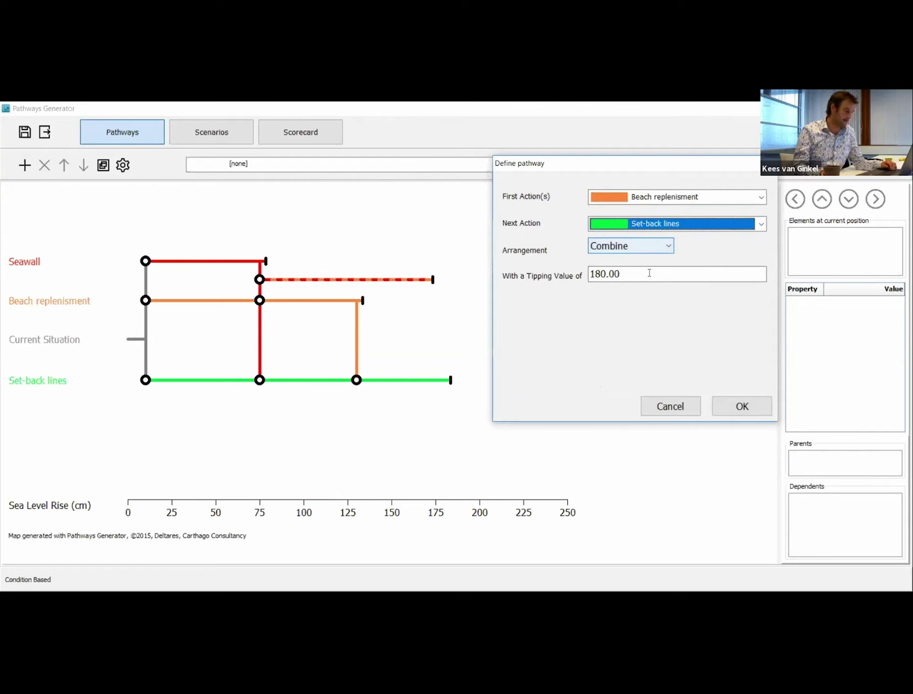
- Create the Beach replenisment and Set-back lines combination with a tipping value of 250 and move its line just above Set-back lines
double_click(646, 269)
type("250")
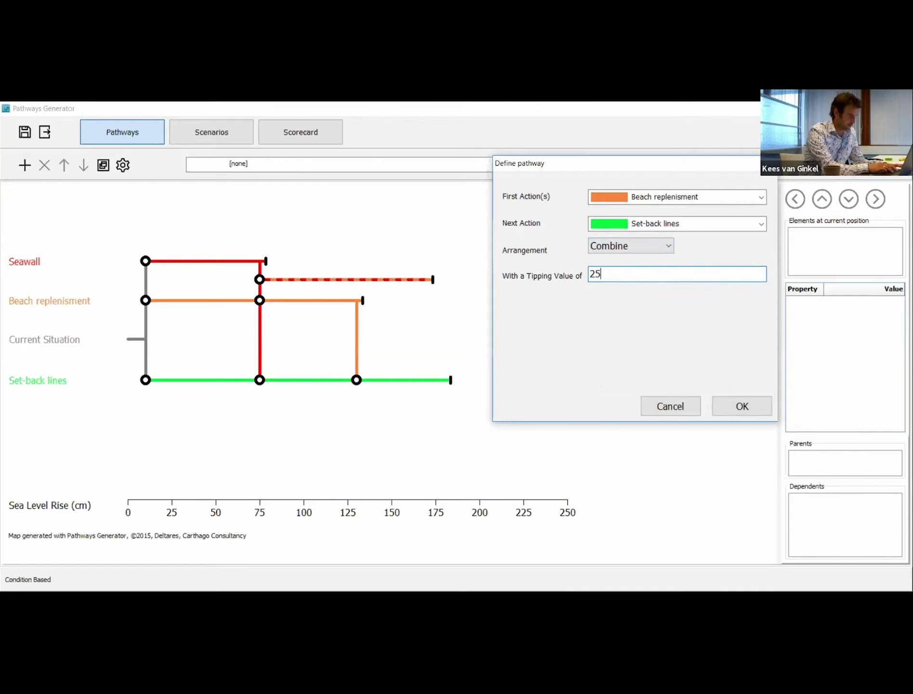
left_click(740, 405)
left_click_drag(335, 397, 334, 362)
left_click(312, 415)
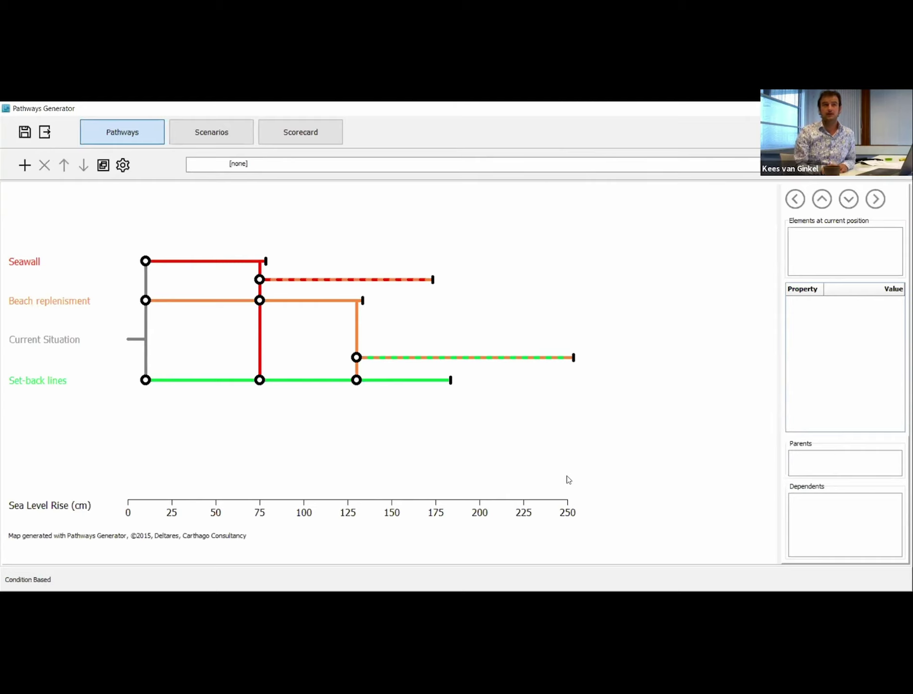
- Examine the table of actions and pathways with their types and tipping conditions, then return to the full pathways map with nothing selected
left_click(107, 166)
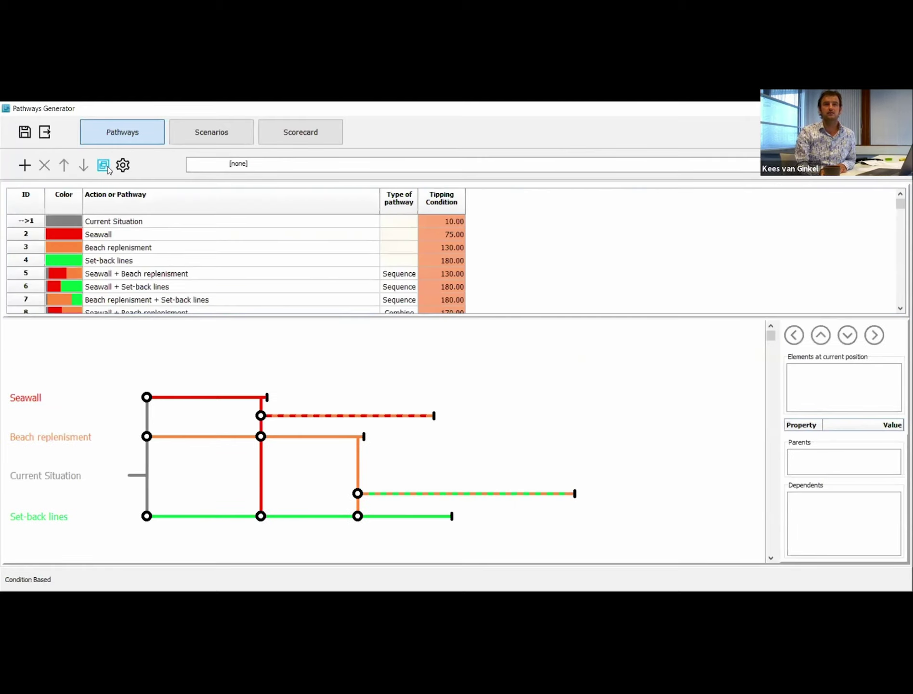
key("Down")
key("Down")
key("Down")
key("Down")
key("Down")
key("Down")
key("Down")
key("Down")
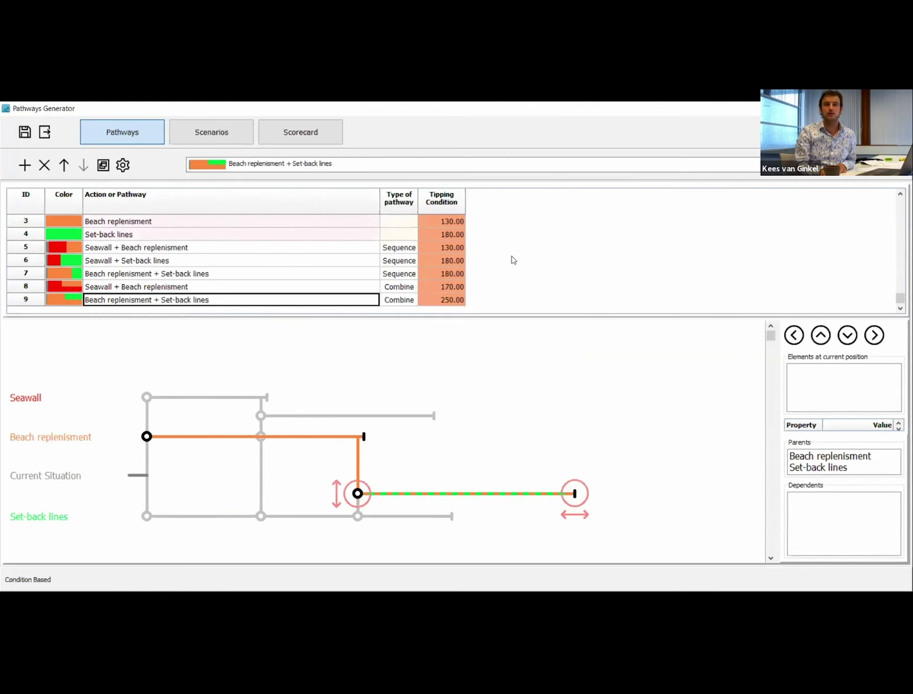
key("Up")
key("Up")
key("Up")
key("Up")
key("Up")
key("Up")
key("Up")
key("Up")
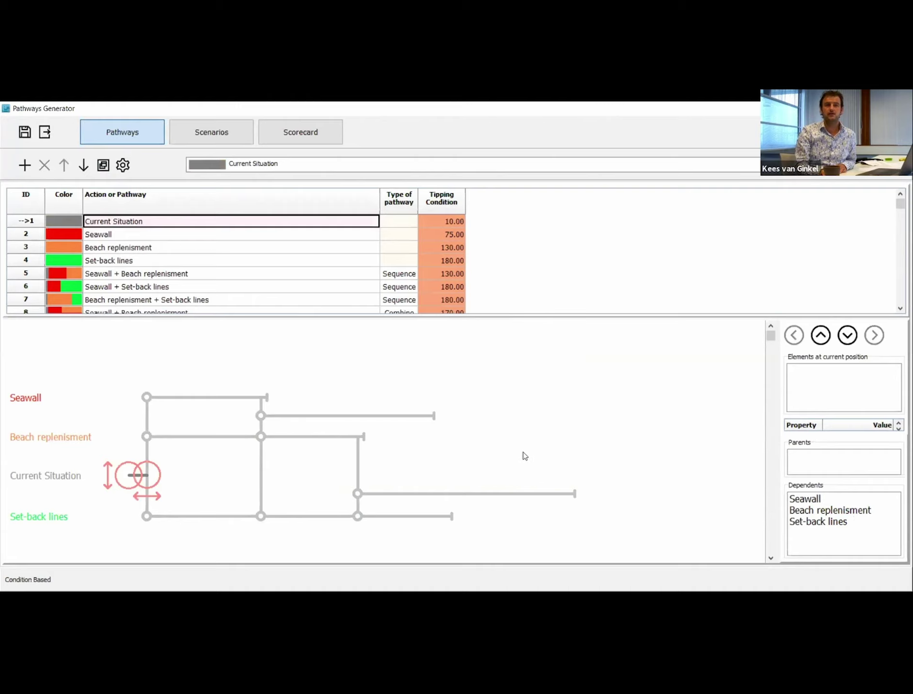
left_click(104, 166)
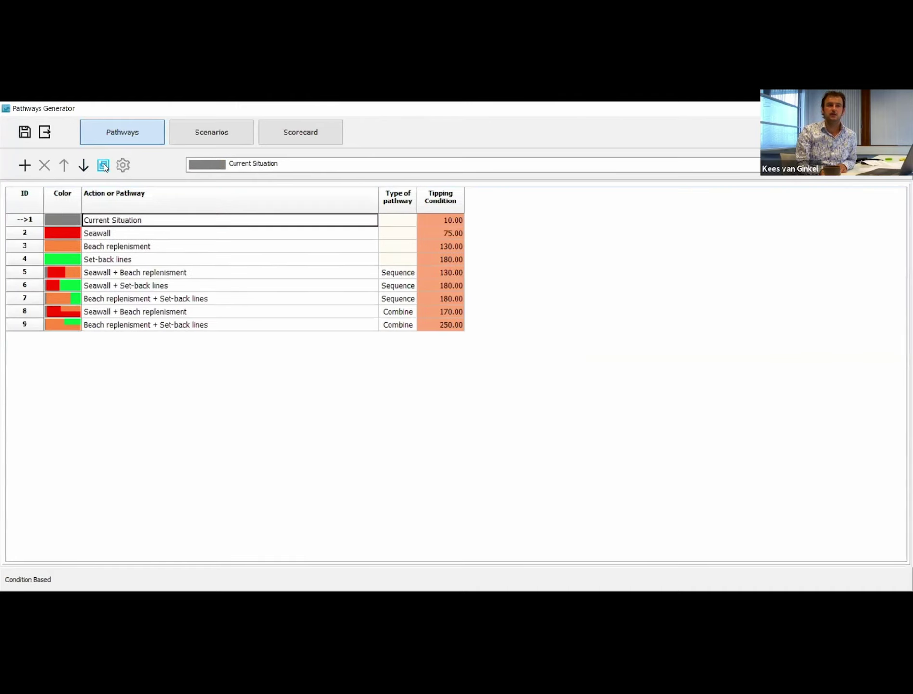
left_click(104, 166)
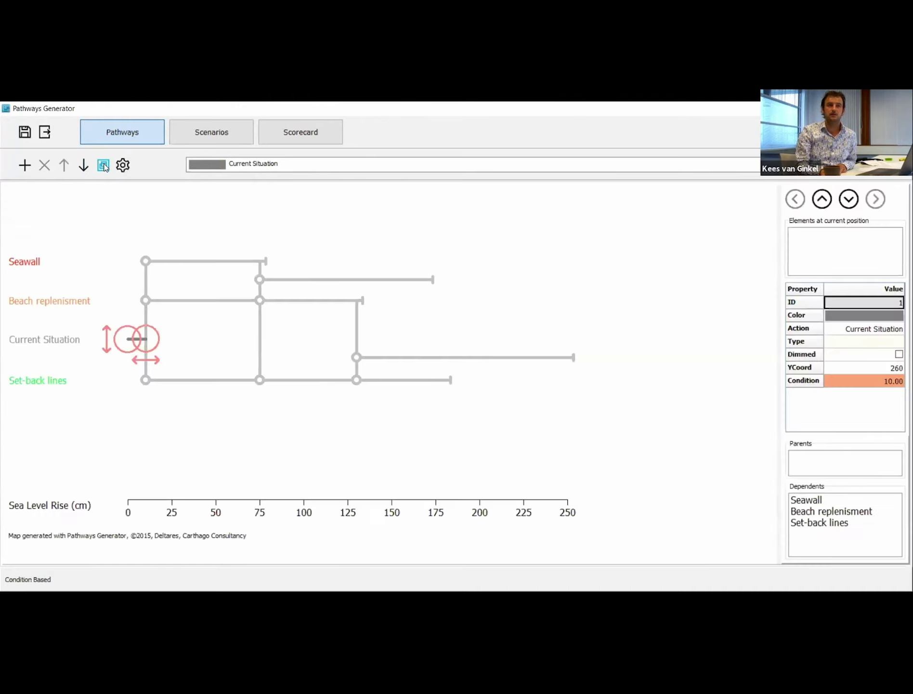
left_click(357, 467)
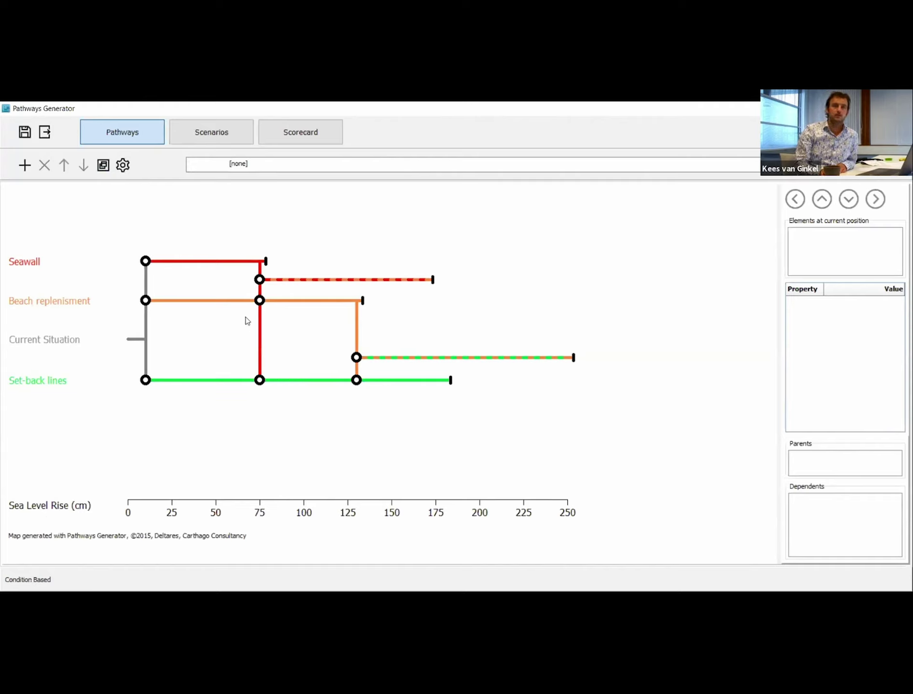
- Confirm the scenario timeframe with begin year 2020 and 80 time steps
left_click(225, 133)
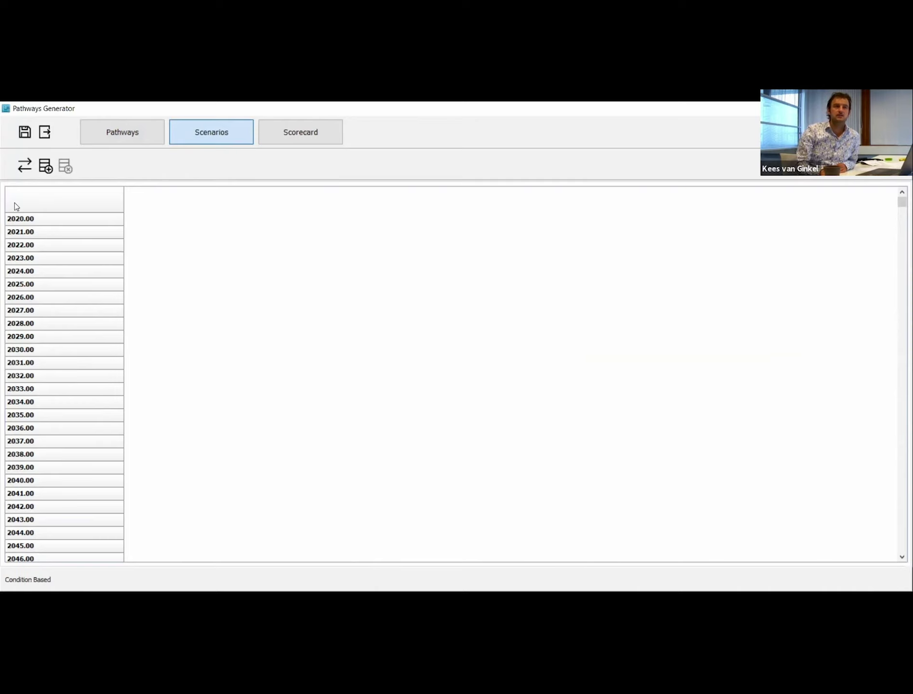
left_click(23, 166)
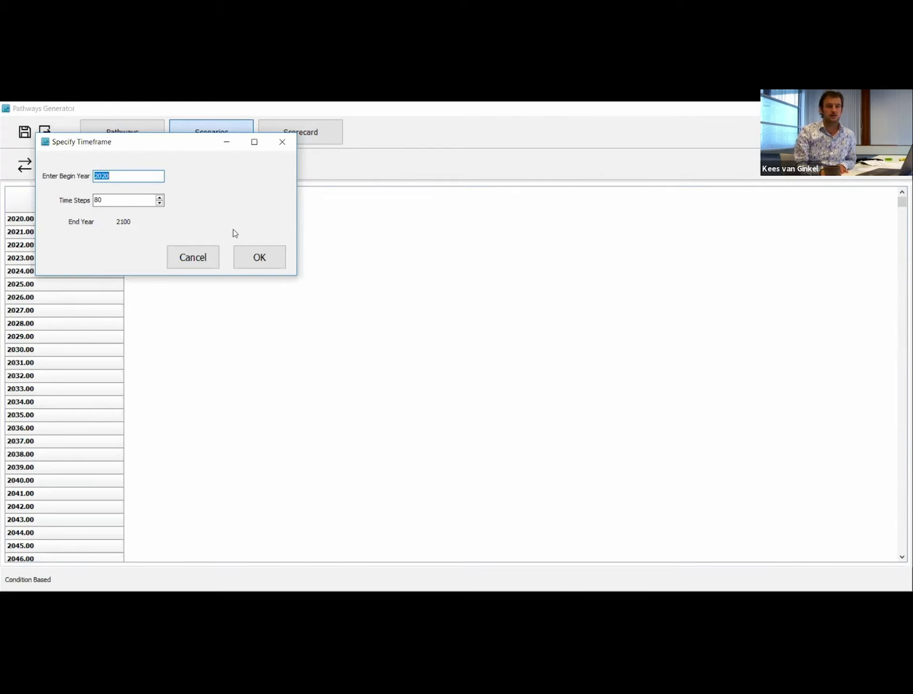
left_click(260, 258)
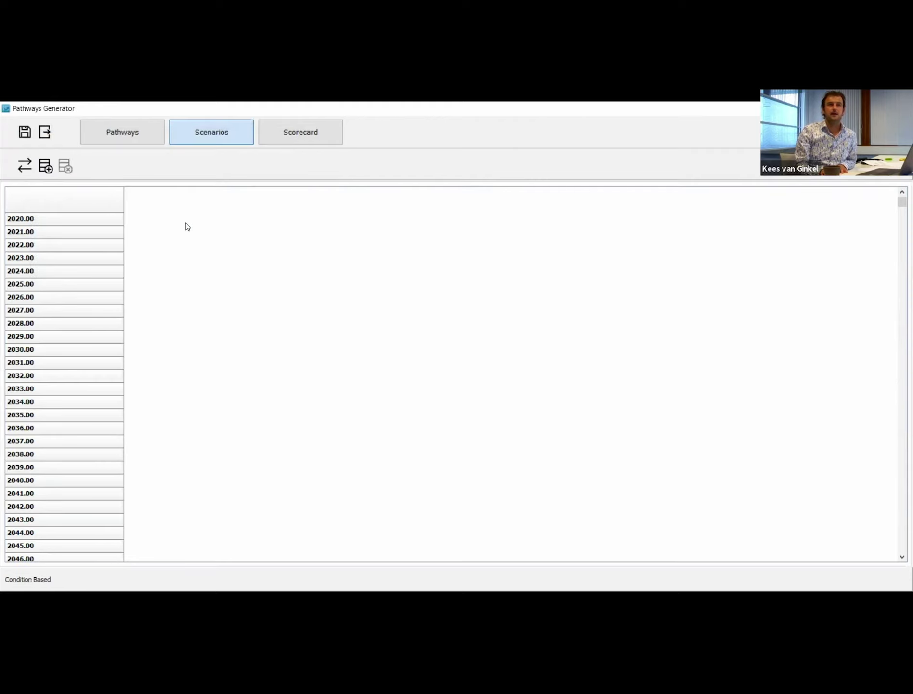
- Start a new scenario named Low SLR and give it a light green color
left_click(45, 166)
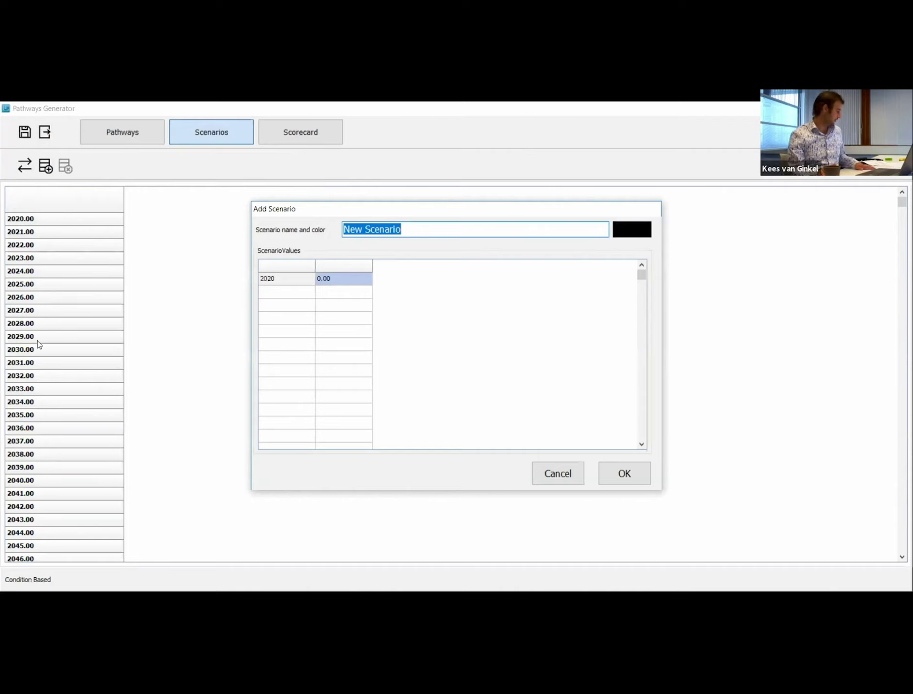
type("Low SLR")
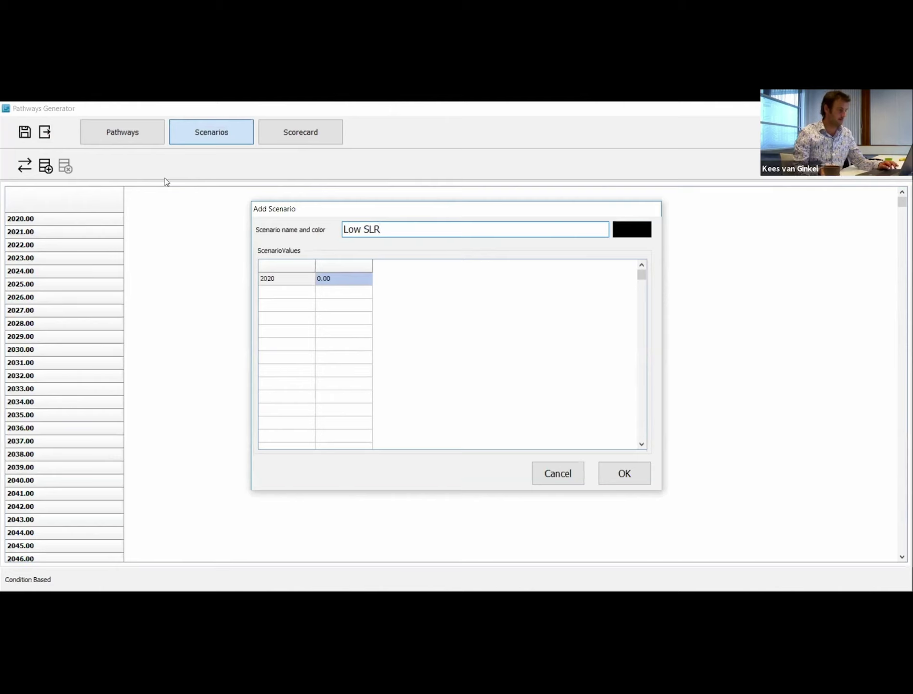
left_click(629, 232)
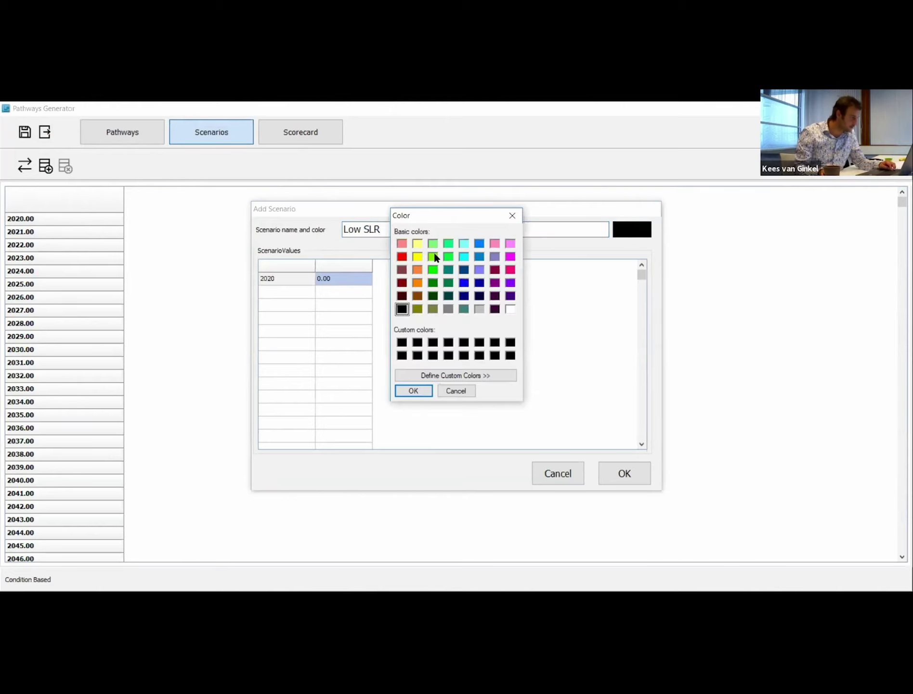
left_click(435, 257)
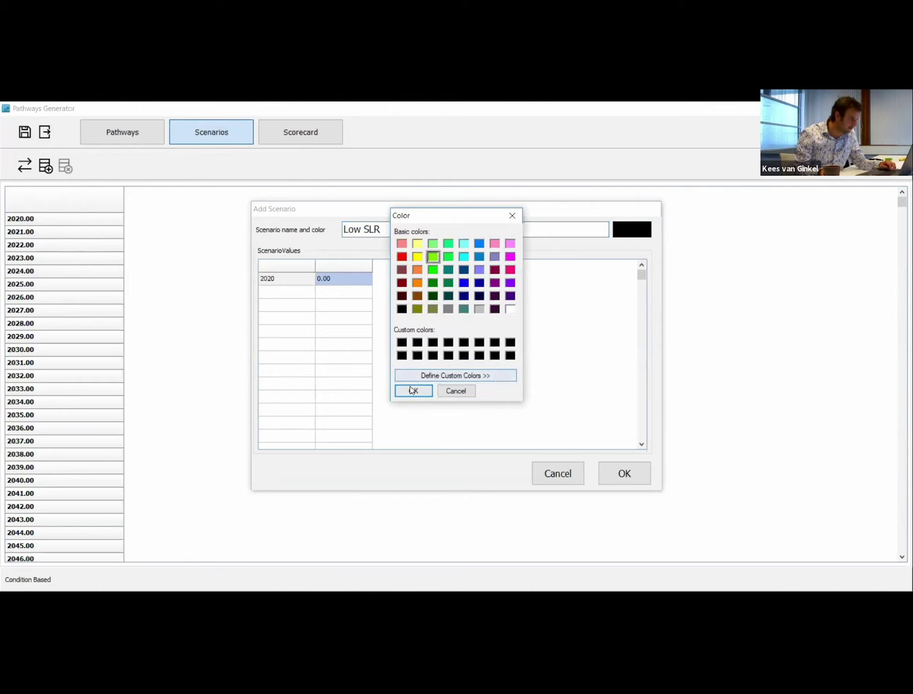
left_click(413, 390)
- Enter a value of 50 for the year 2100 in the last row and create the Low SLR scenario
left_click_drag(645, 279, 640, 449)
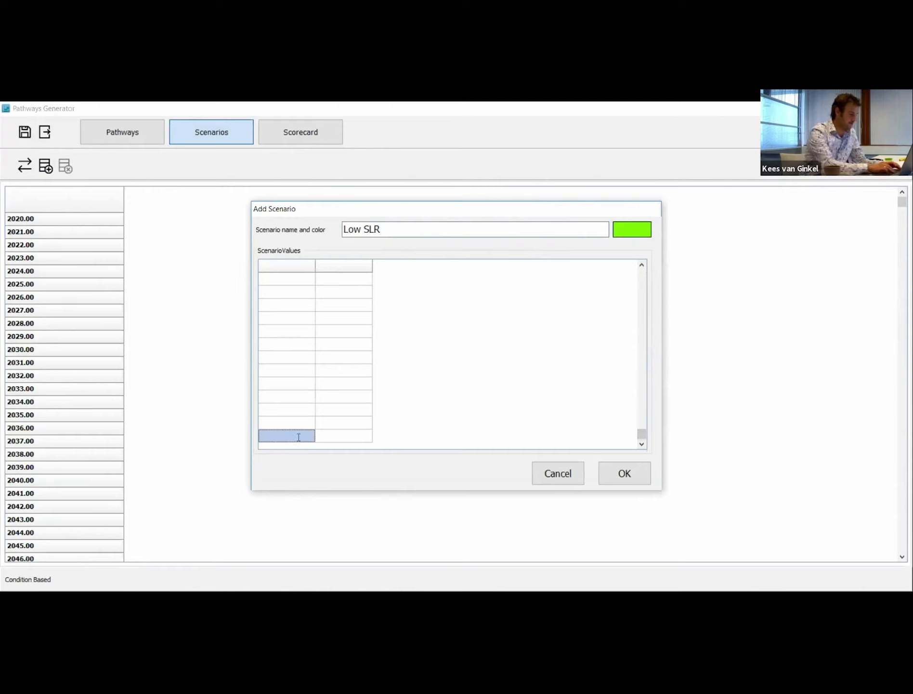
type("2100")
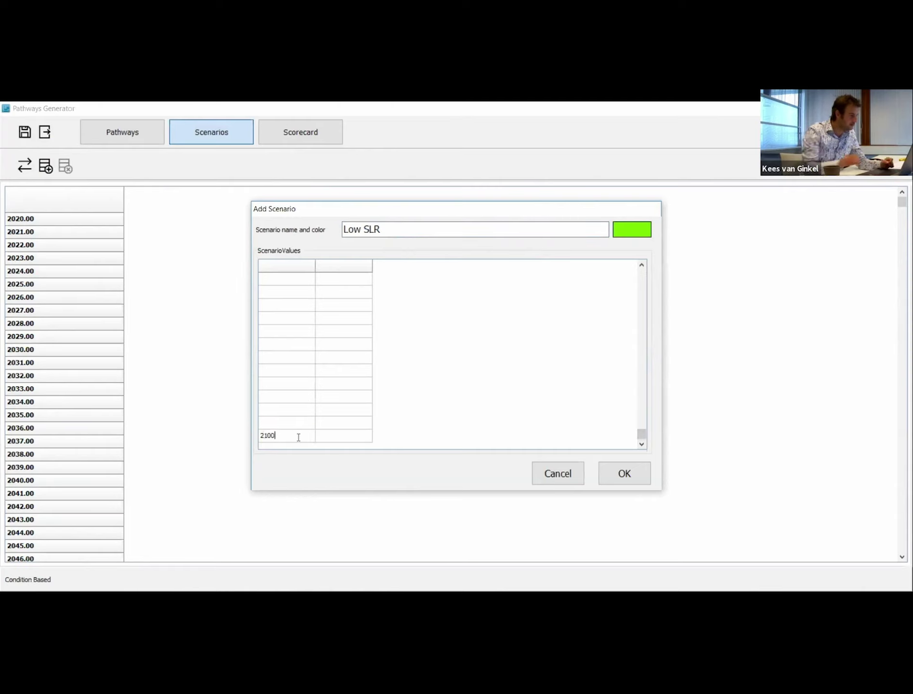
left_click(347, 438)
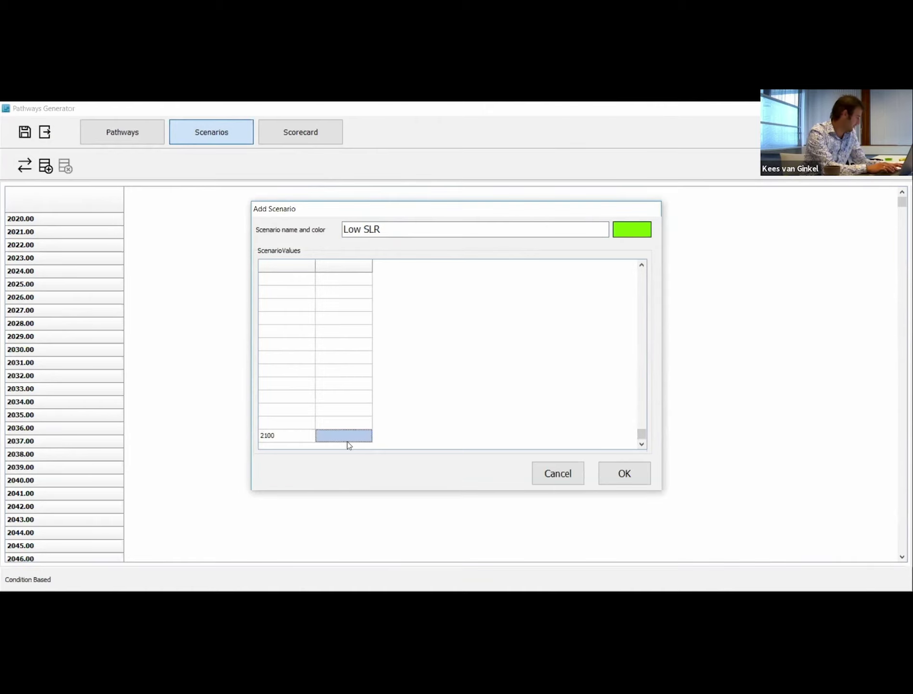
type("50")
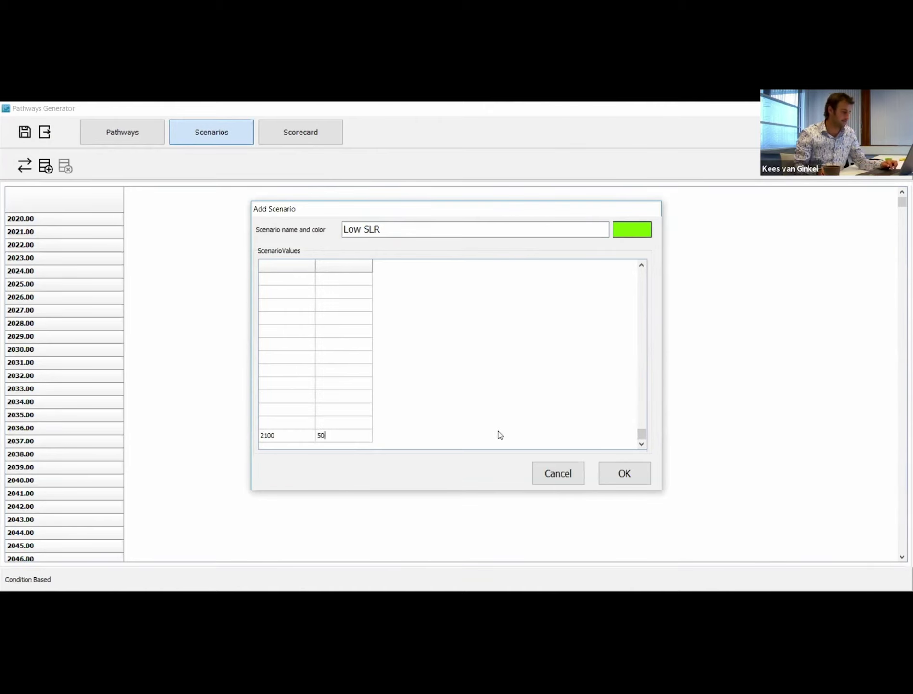
left_click(608, 474)
left_click(608, 474)
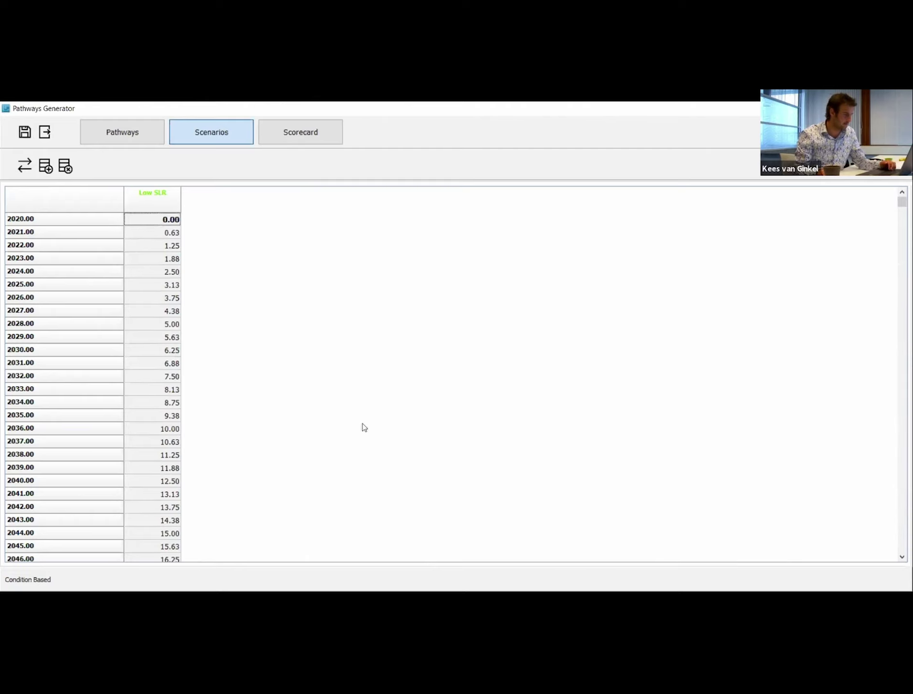
left_click_drag(897, 212, 898, 437)
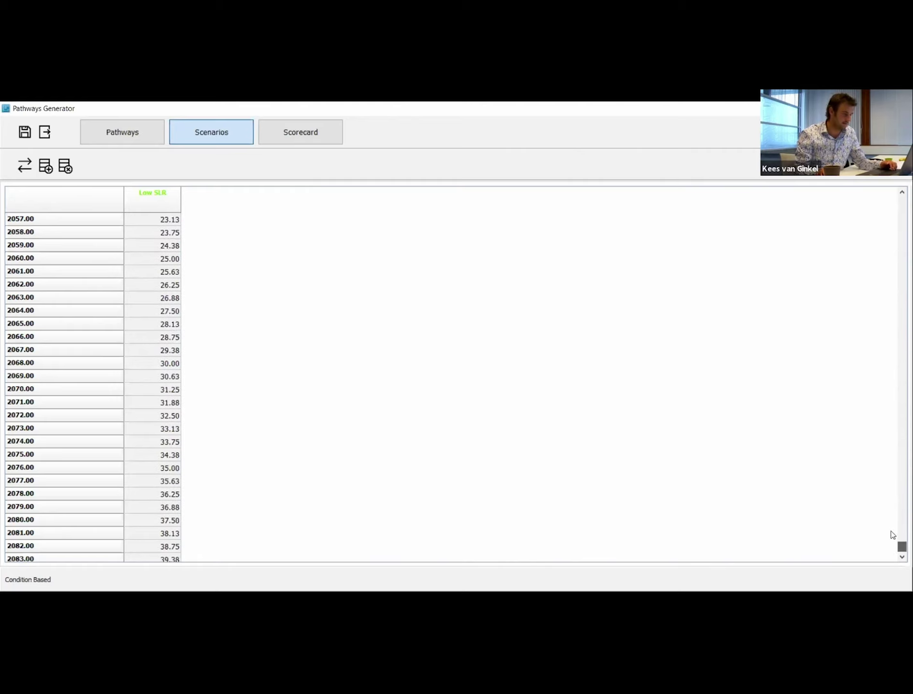
scroll(893, 534, "down", 6)
left_click_drag(900, 552, 899, 197)
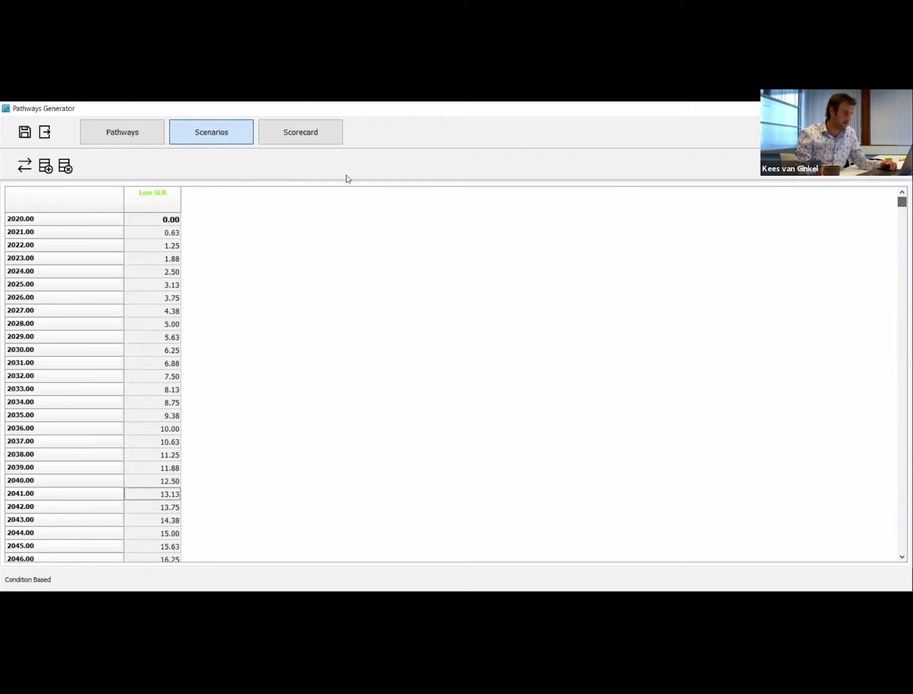
- Start a second scenario named Moderate SLR and give it an orange color
left_click(48, 168)
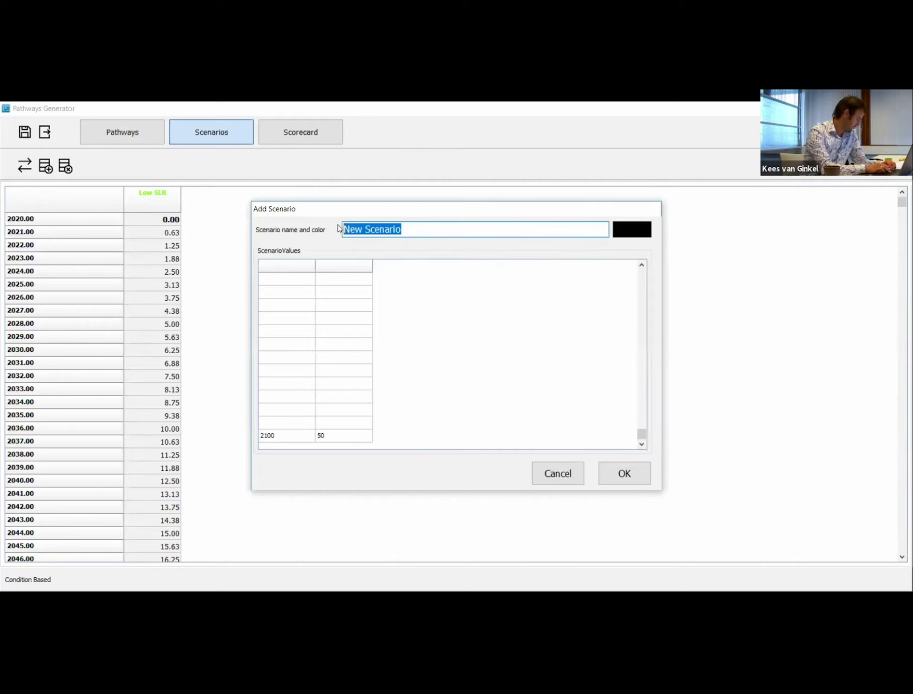
type("Moderate ")
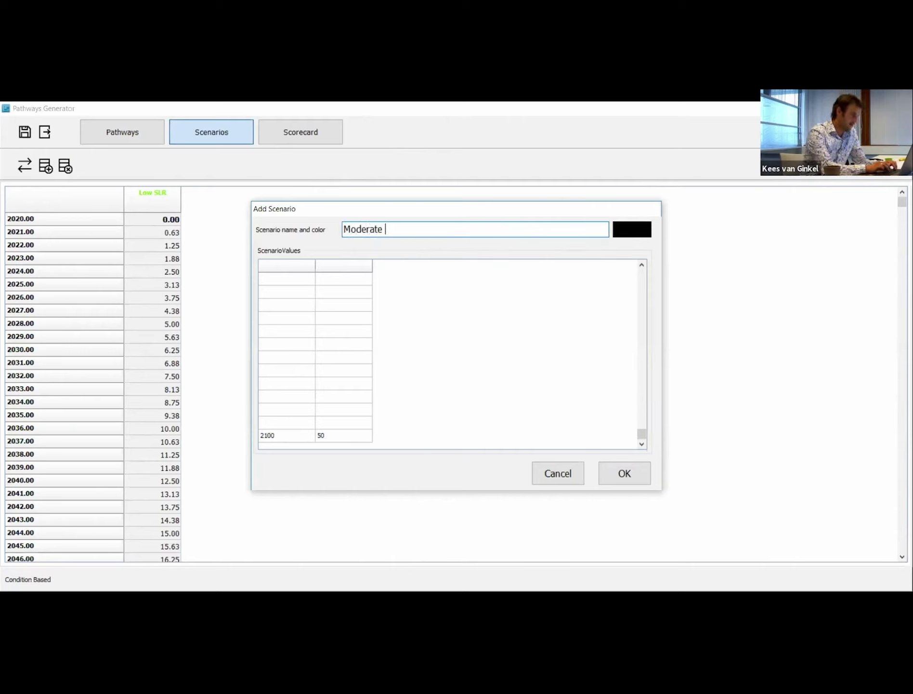
type("SLR")
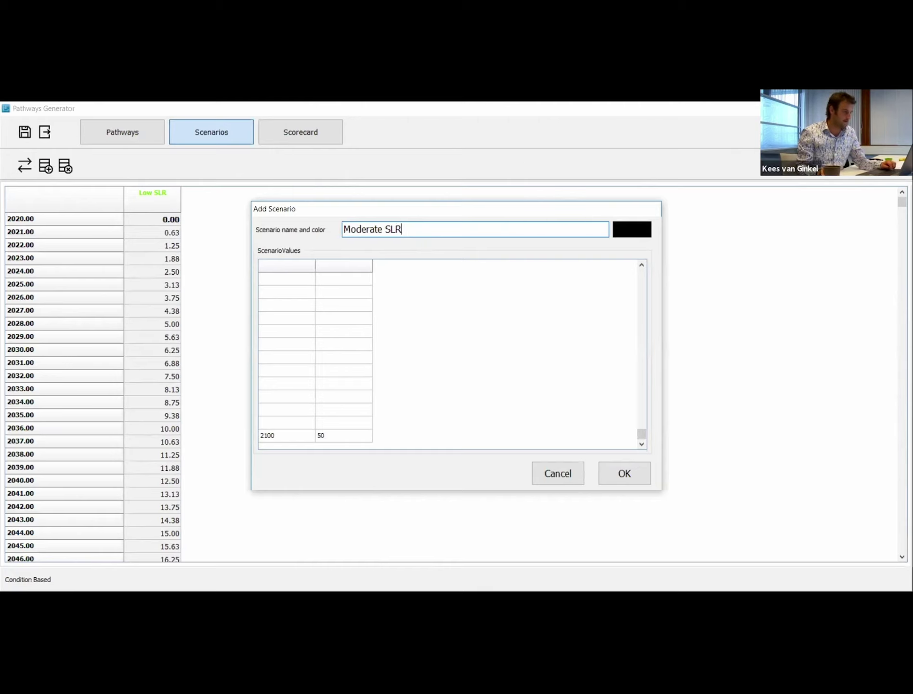
left_click(632, 229)
left_click(418, 283)
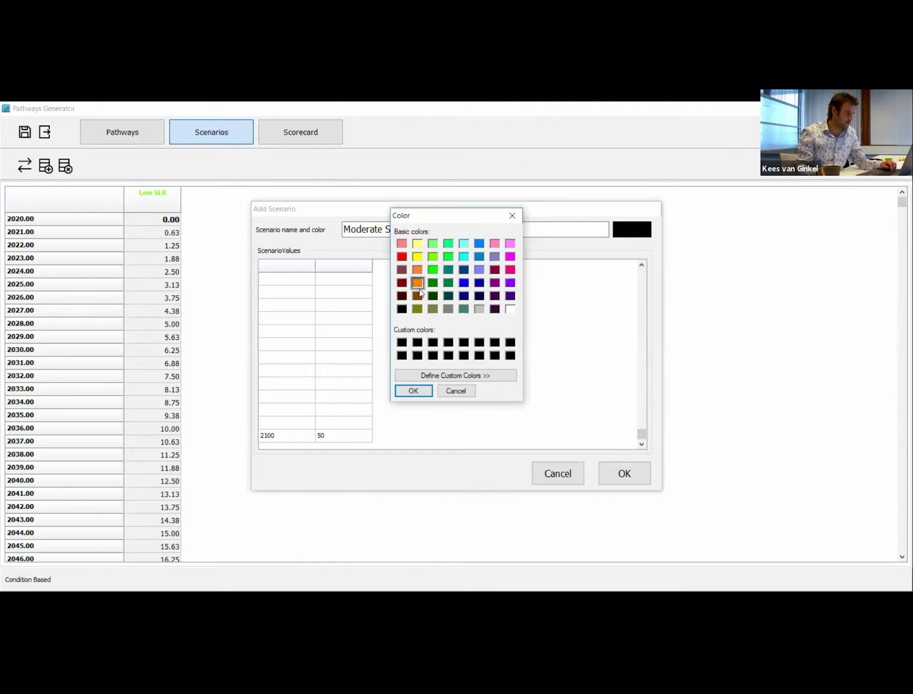
left_click(414, 390)
- Set the 2100 value to 150 and create the Moderate SLR scenario
double_click(341, 436)
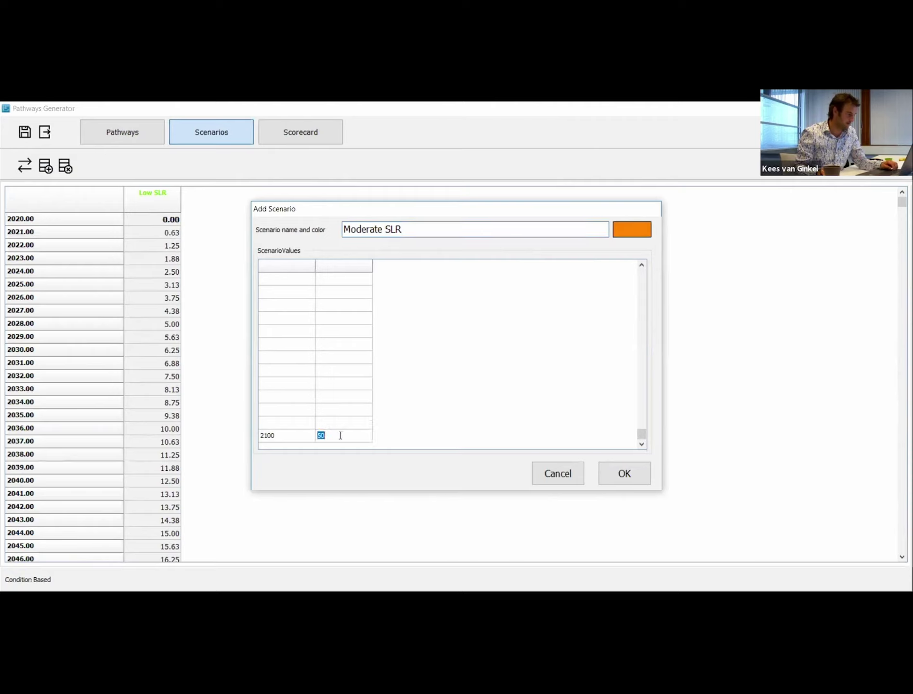
type("150")
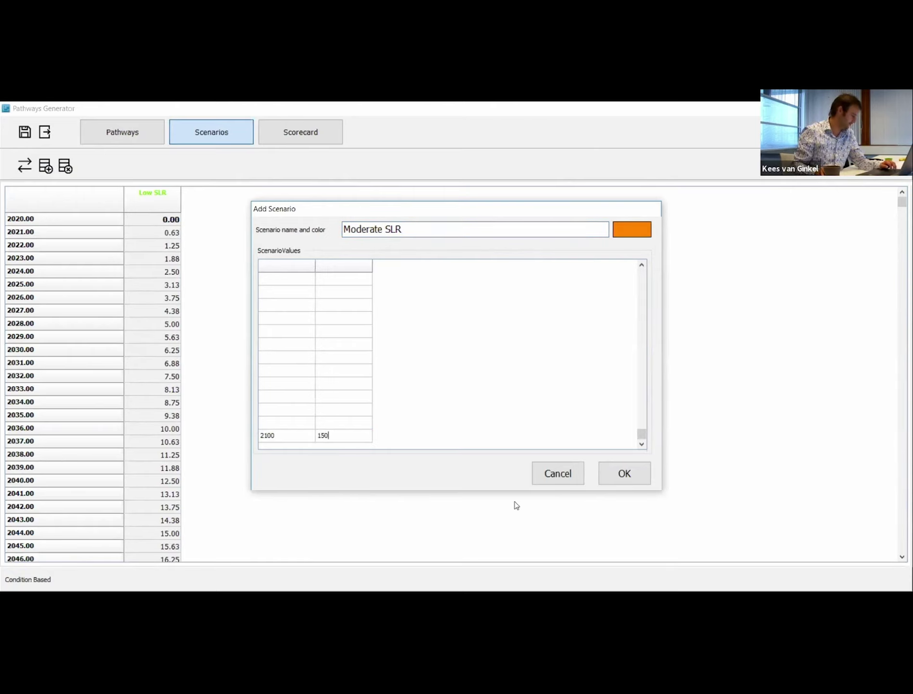
left_click(637, 480)
left_click(636, 477)
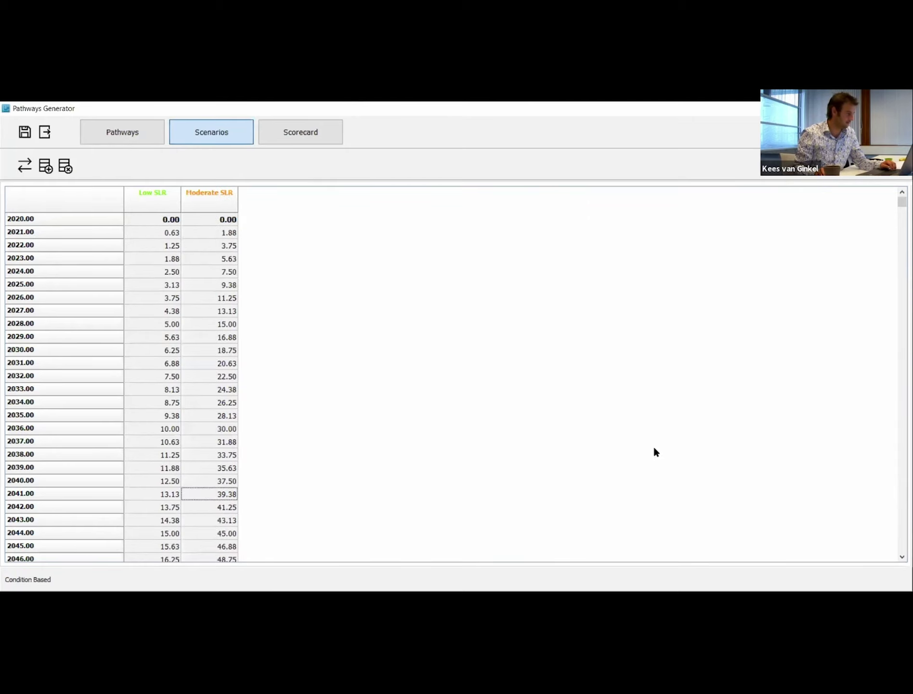
- Start a third scenario named High-end SLR and give it a red color
left_click(45, 168)
left_click_drag(405, 229, 337, 226)
type("H")
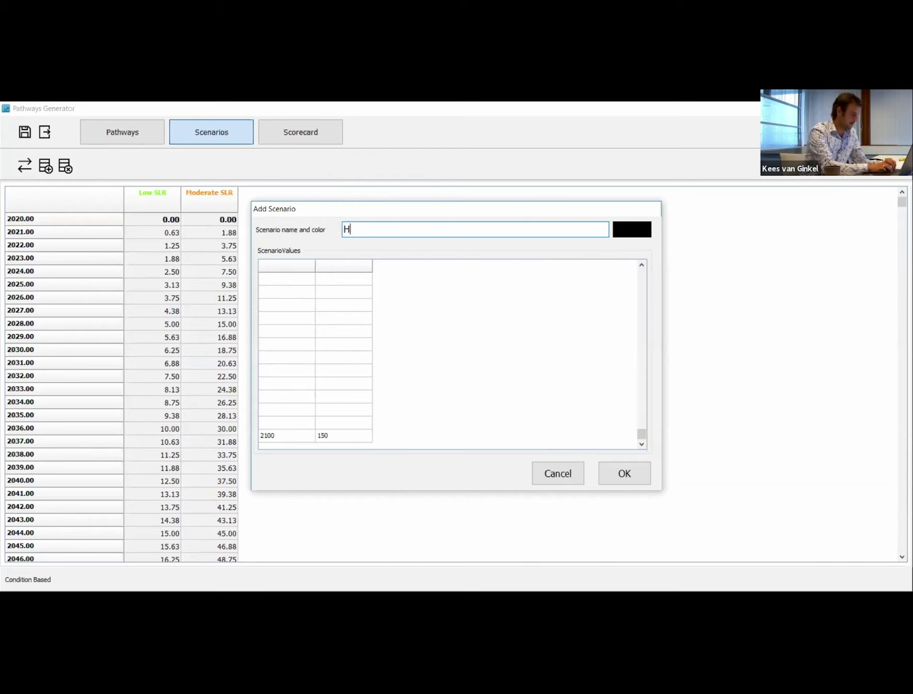
type("igh-end SLR")
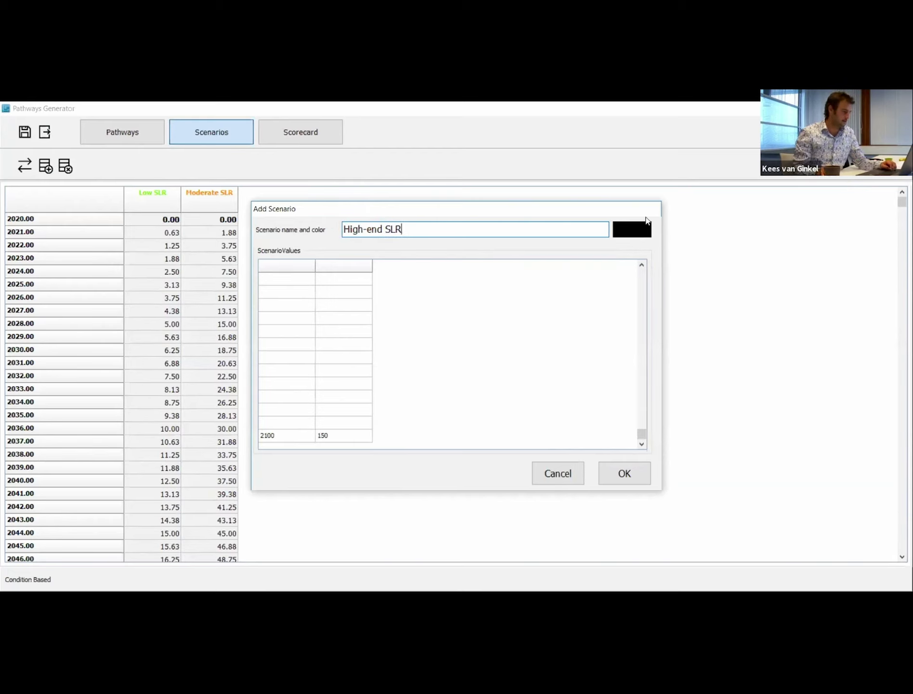
left_click(402, 256)
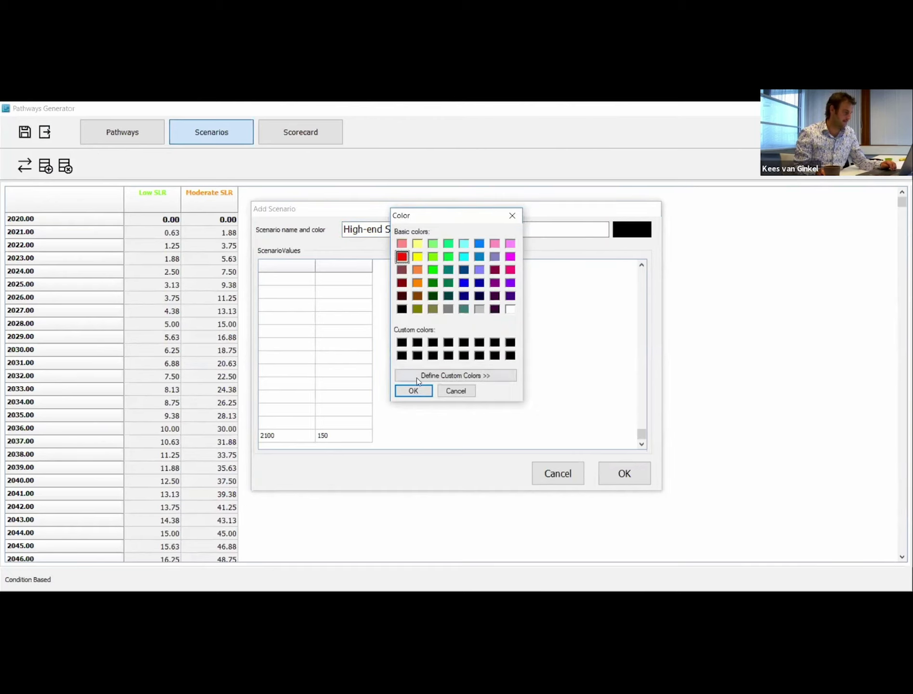
key("Return")
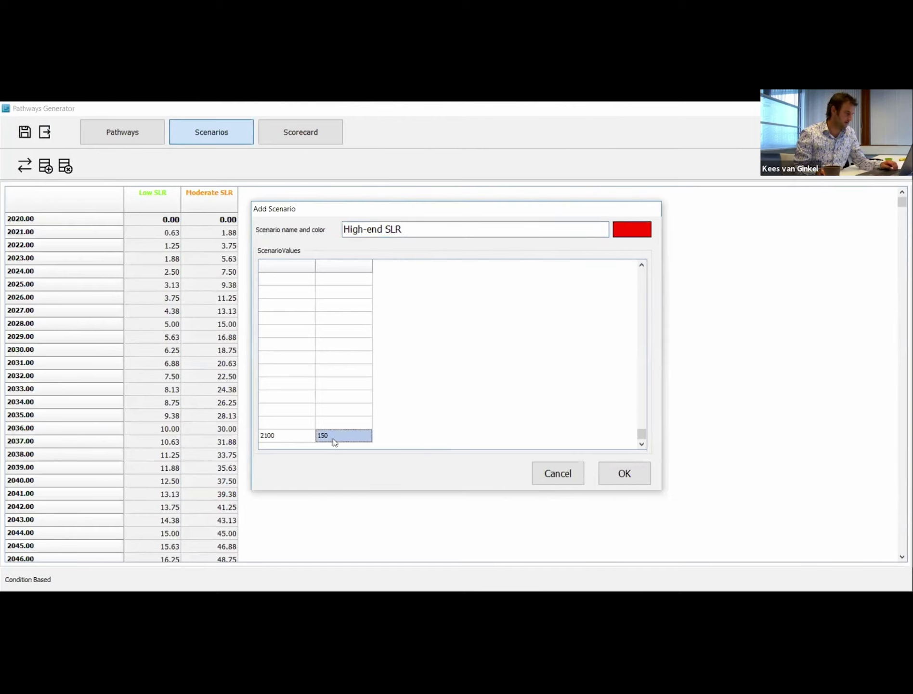
- Set the 2100 value to 250, create the High-end SLR scenario and return to the pathways map
type("250")
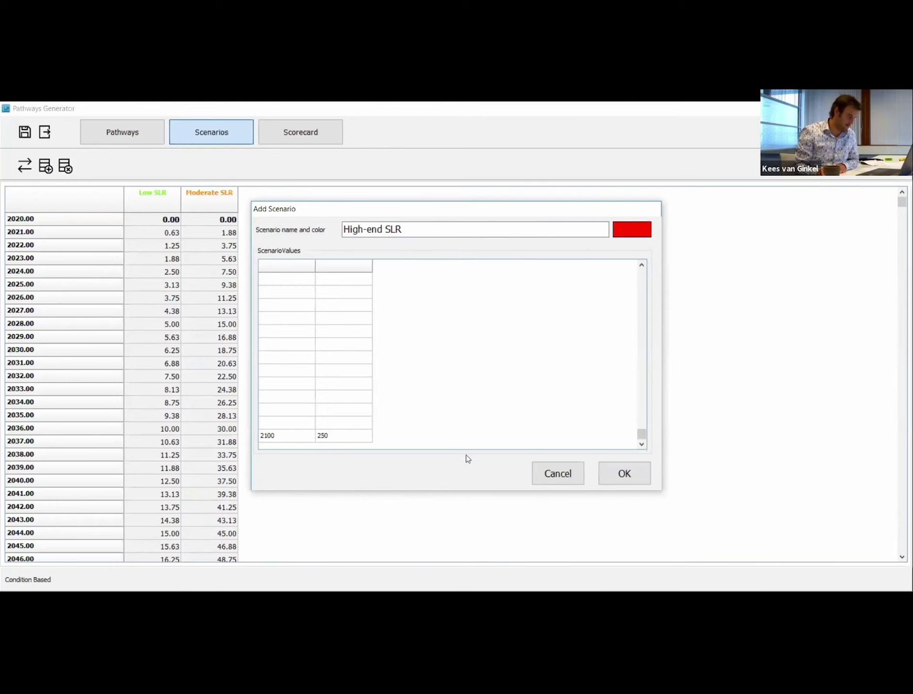
left_click(608, 477)
left_click(608, 477)
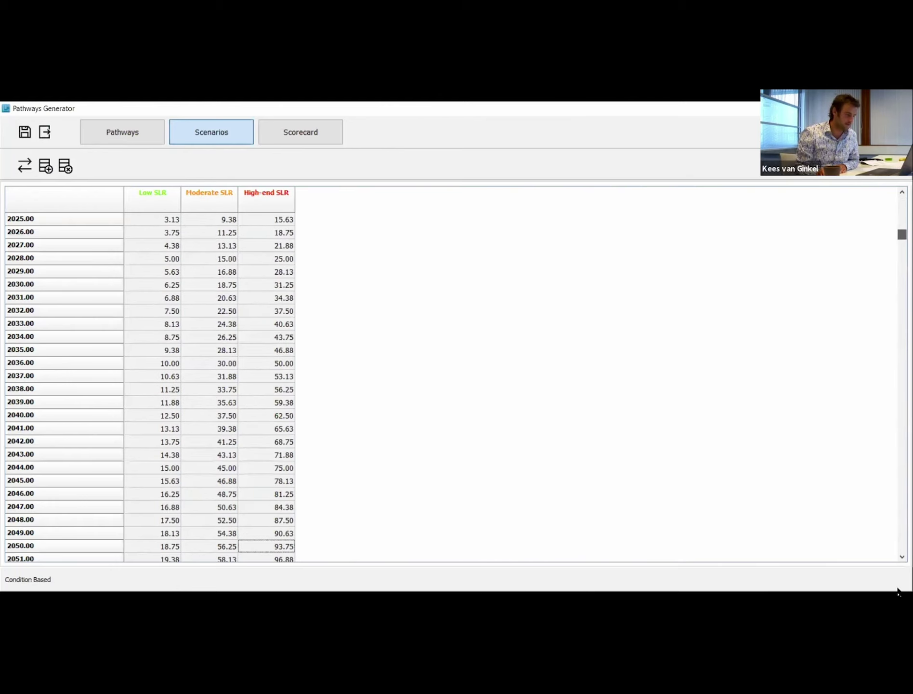
left_click_drag(888, 548, 872, 190)
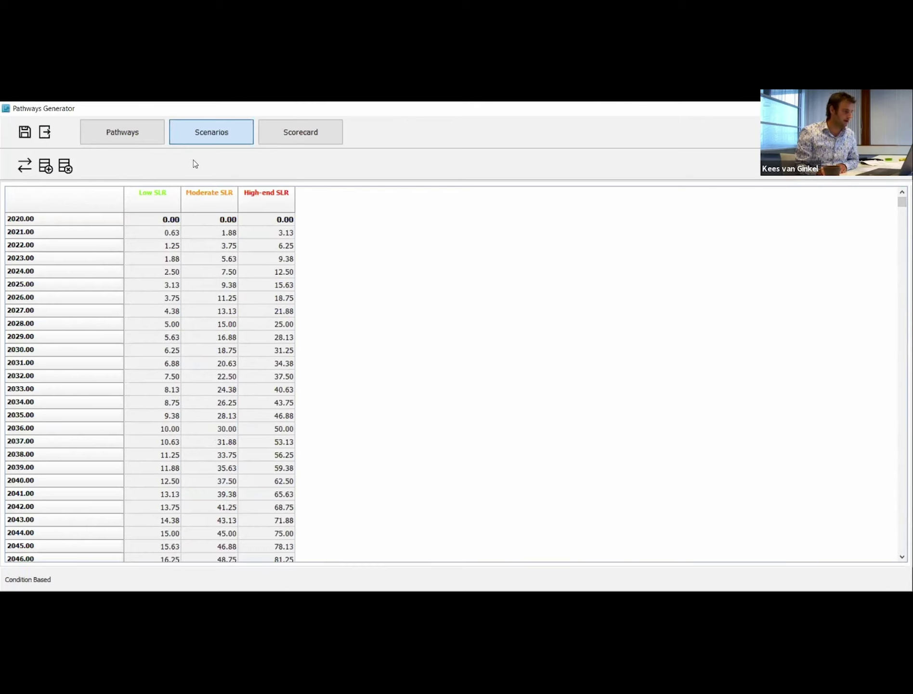
left_click(151, 137)
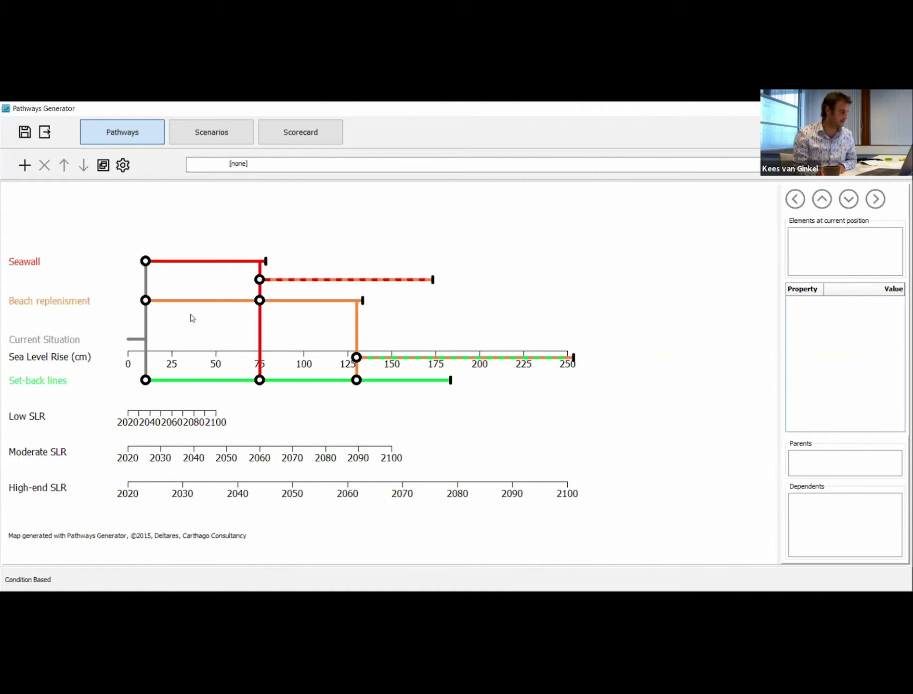
- Set the pathways map's graph height to 700 in the graph settings
left_click(123, 166)
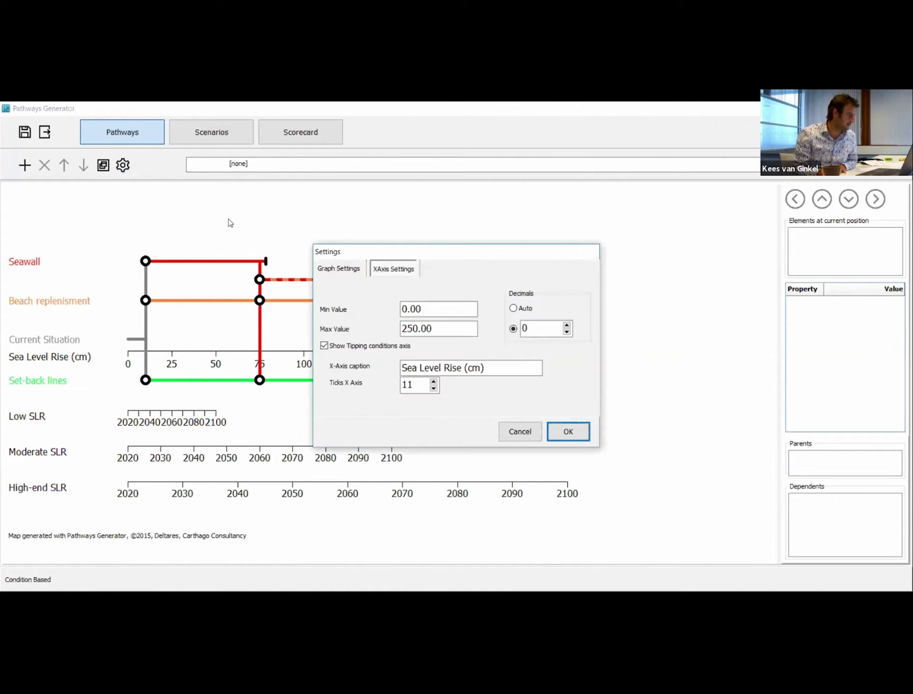
left_click(351, 274)
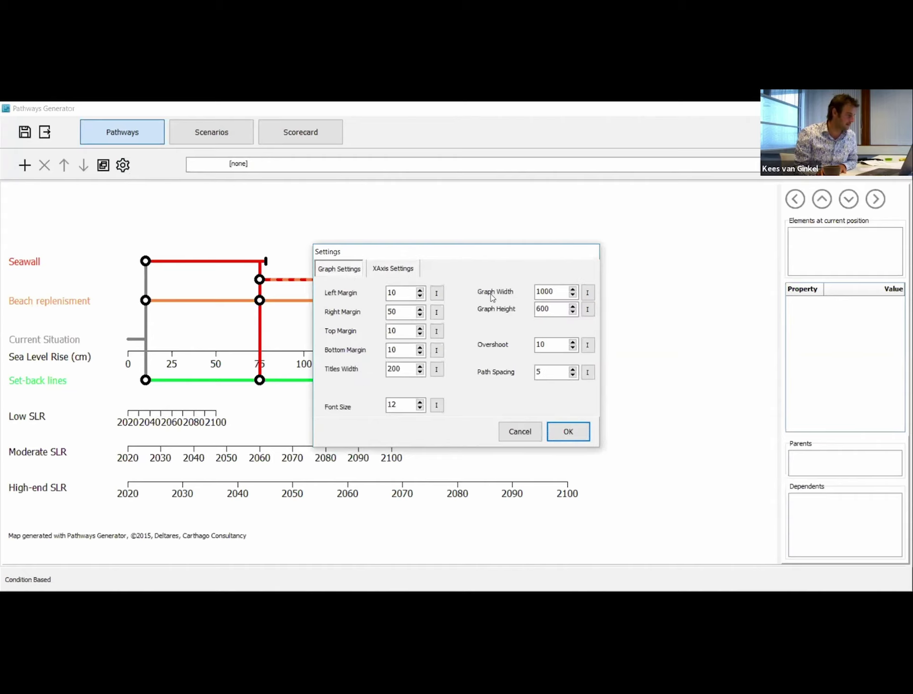
left_click_drag(550, 306, 518, 304)
type("700")
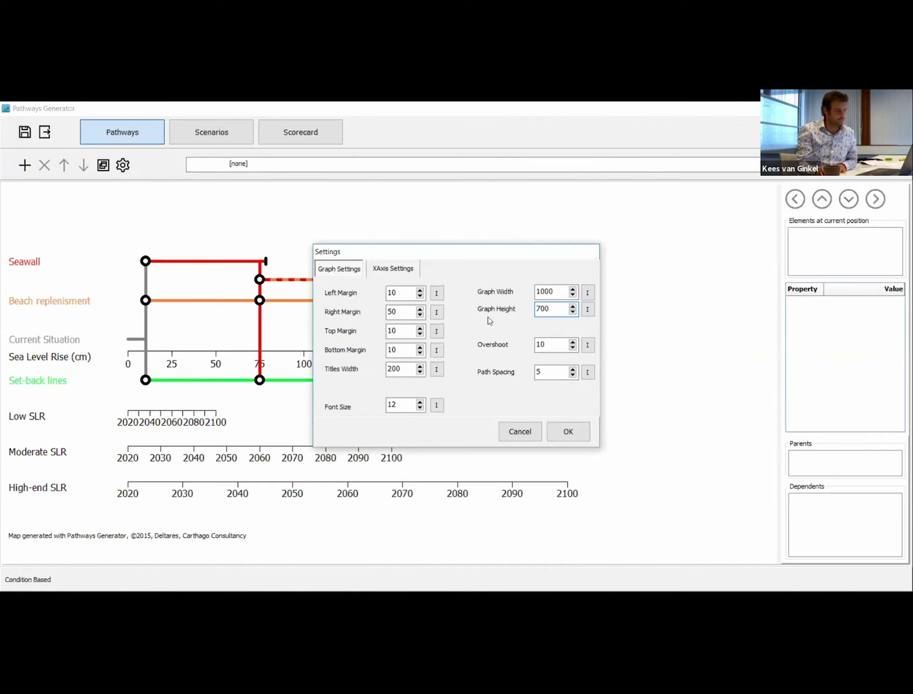
left_click(567, 430)
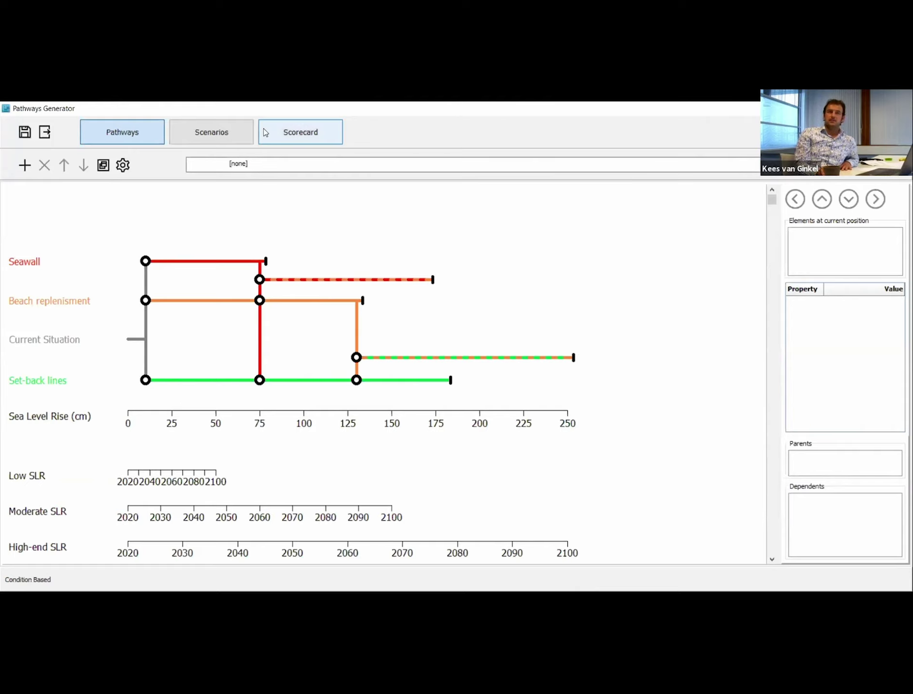
- Open the scorecard and rate the Seawall action's target effects as --
left_click(284, 137)
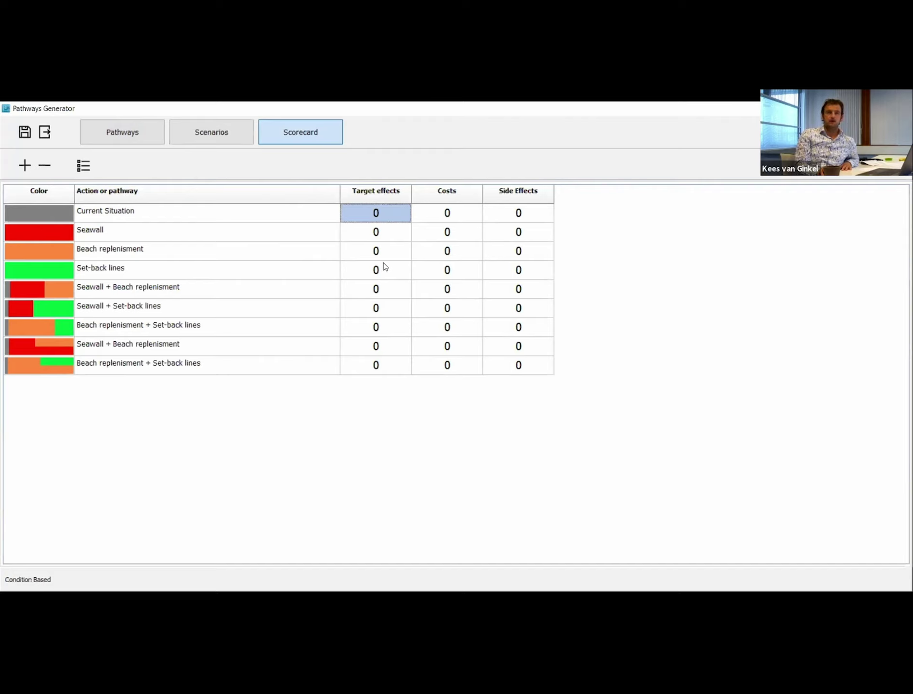
left_click(377, 232)
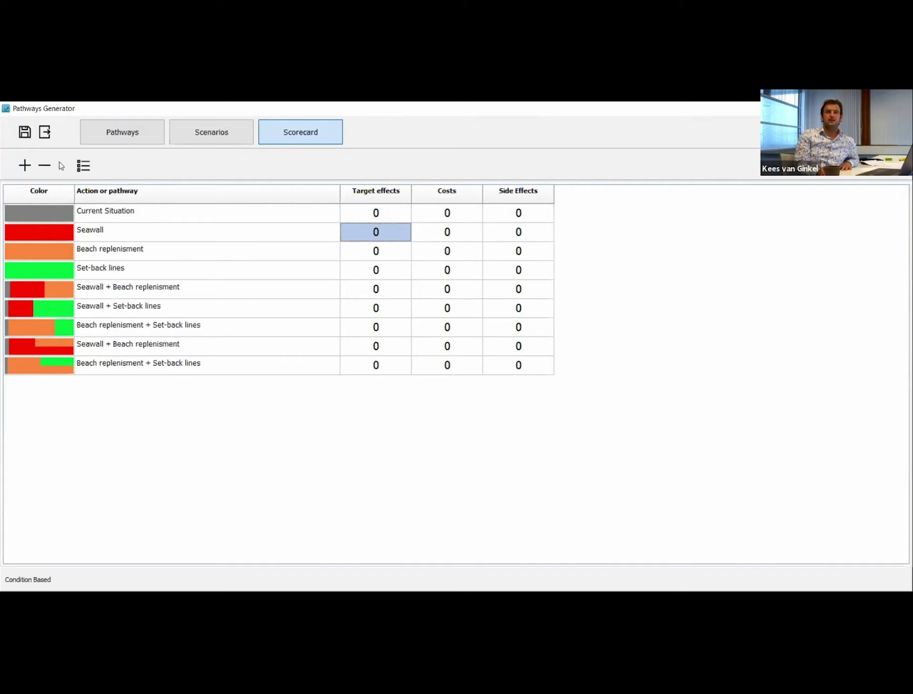
left_click(44, 166)
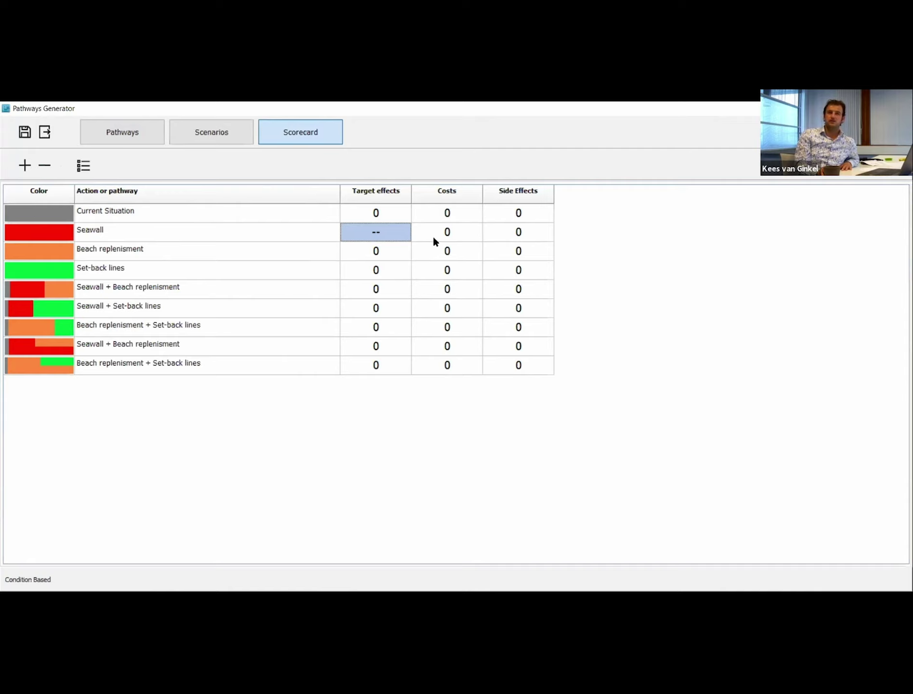
- Rate the Seawall action's costs as ++++ in the scorecard
left_click(448, 234)
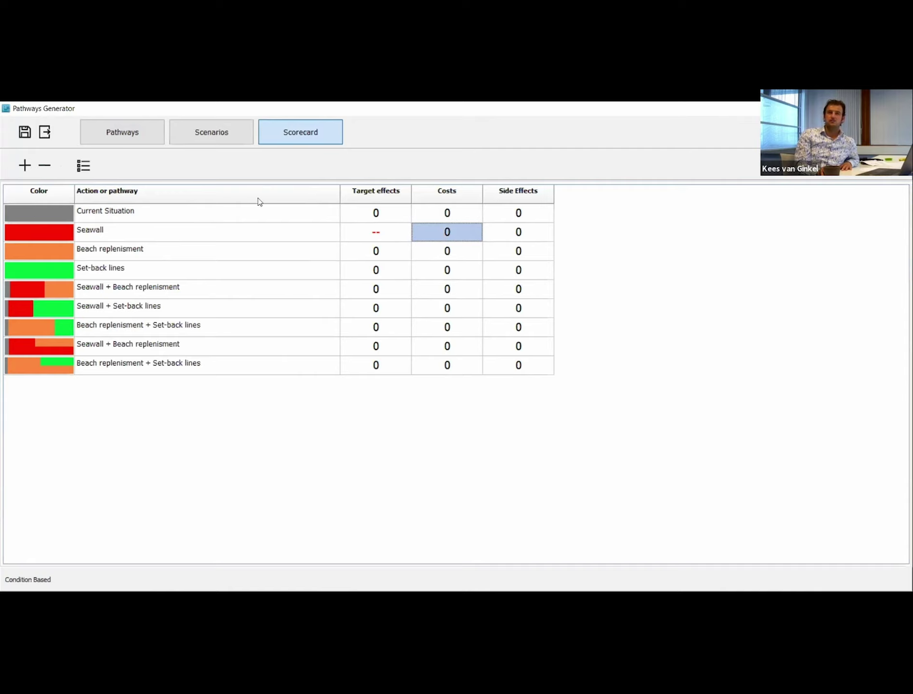
left_click(23, 167)
left_click(23, 168)
left_click(24, 167)
left_click(23, 168)
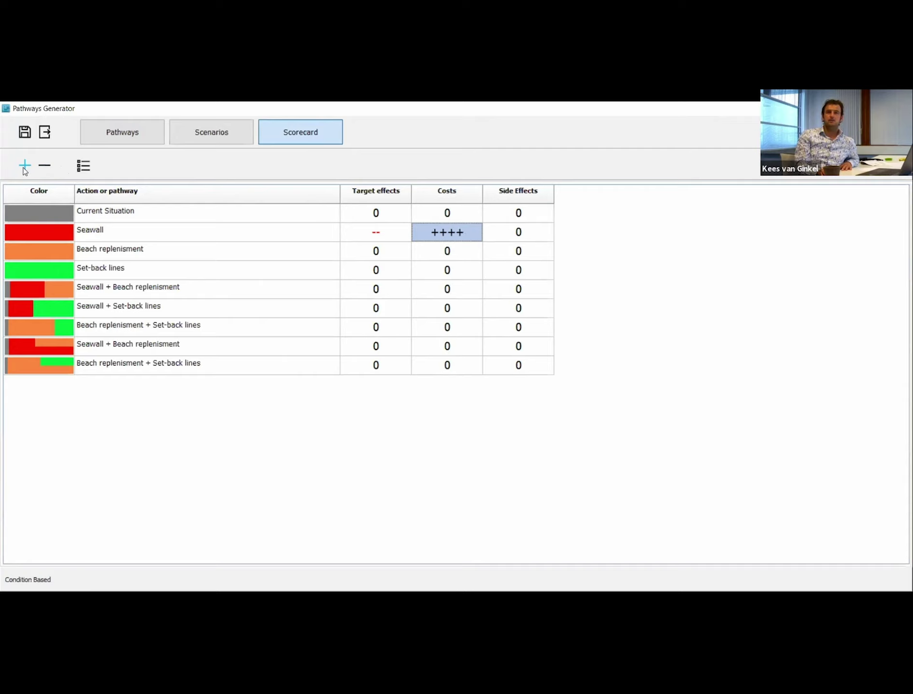
- Rate the Seawall action's side effects as -- and return to the pathways map
left_click(543, 239)
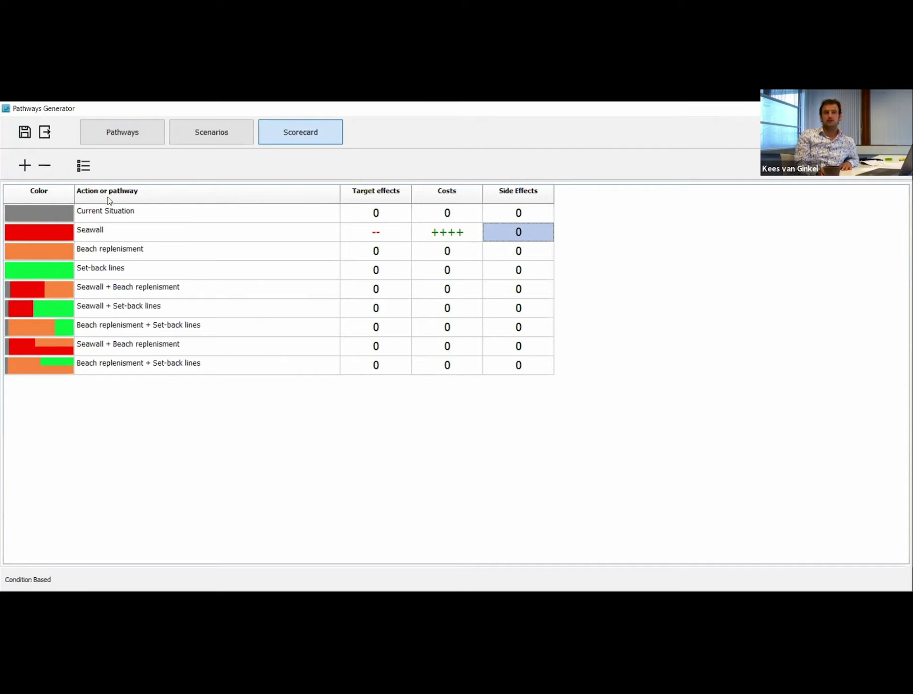
left_click(48, 164)
left_click(49, 167)
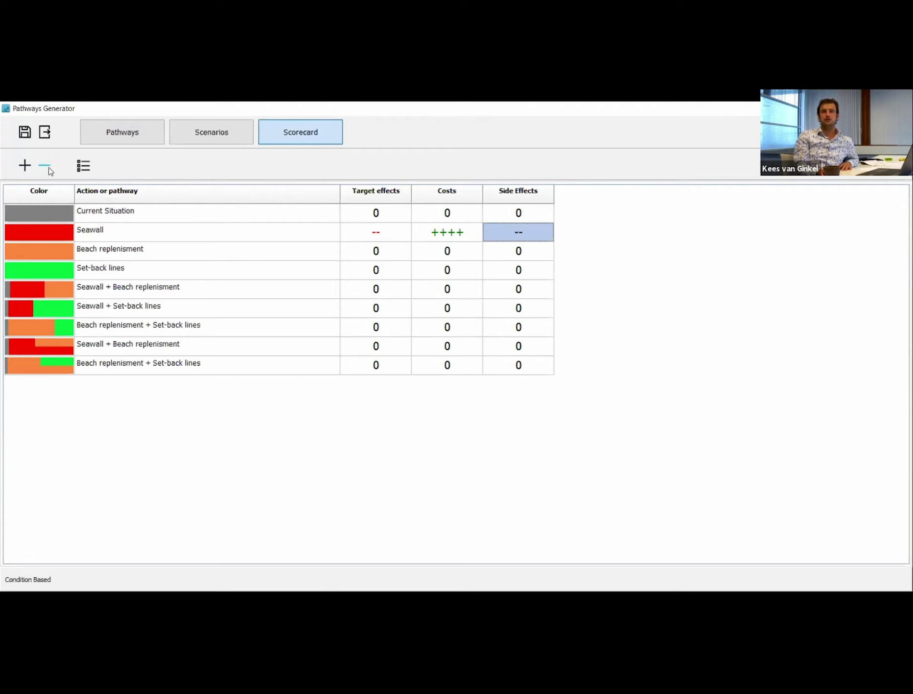
left_click(423, 294)
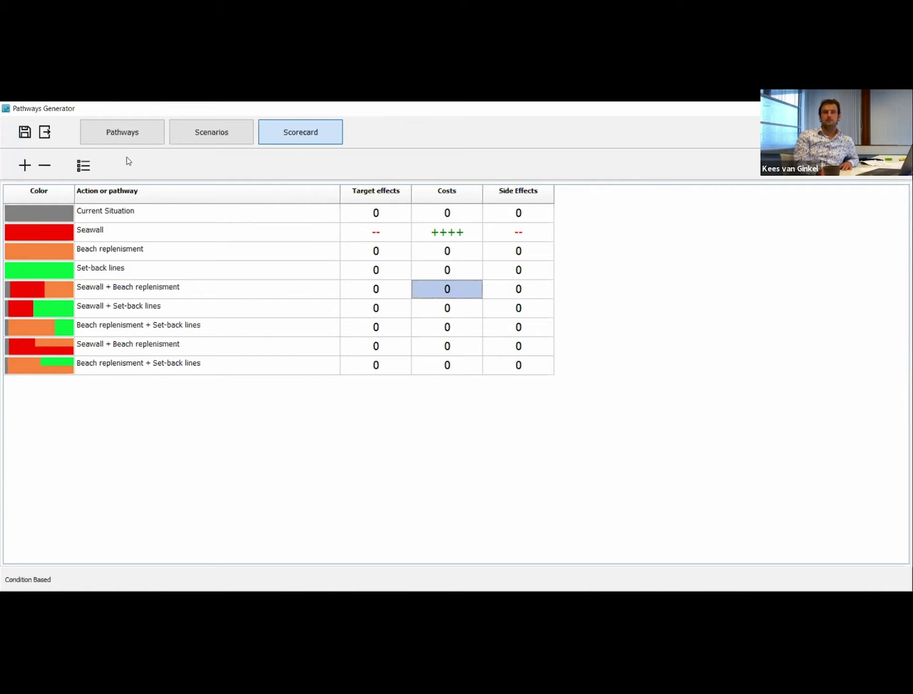
left_click(120, 127)
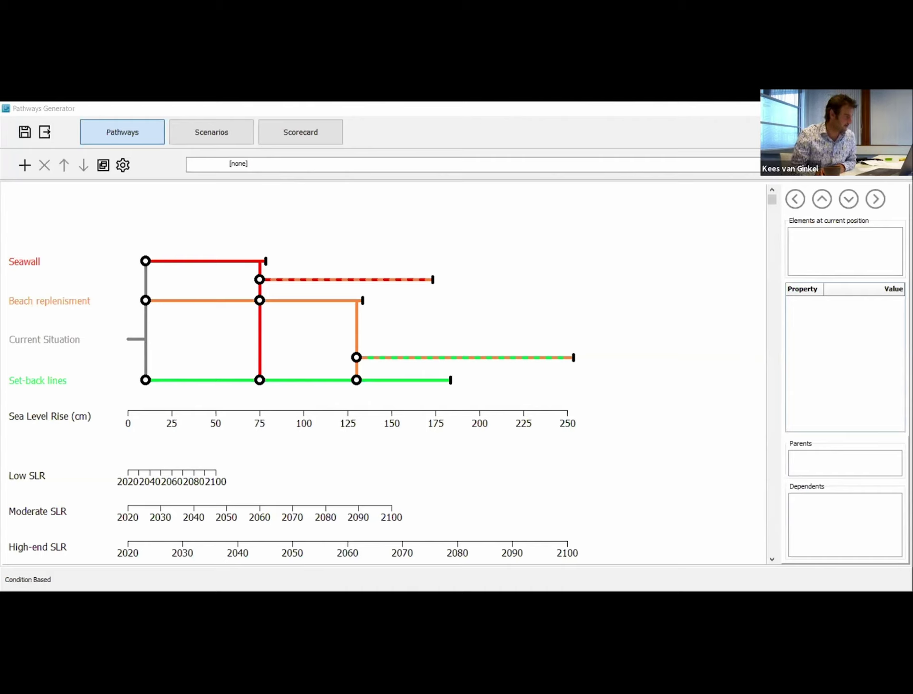
- Switch to the slide presentation and advance to the Evaluate pathways slide with its table of possible pathways
key("alt+Tab")
left_click(350, 422)
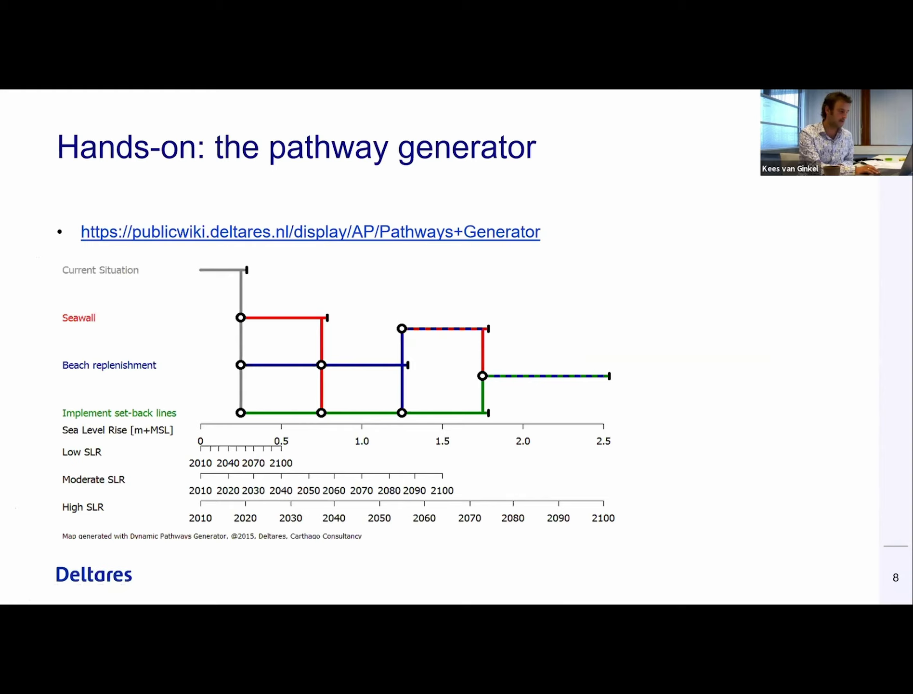
key("Right")
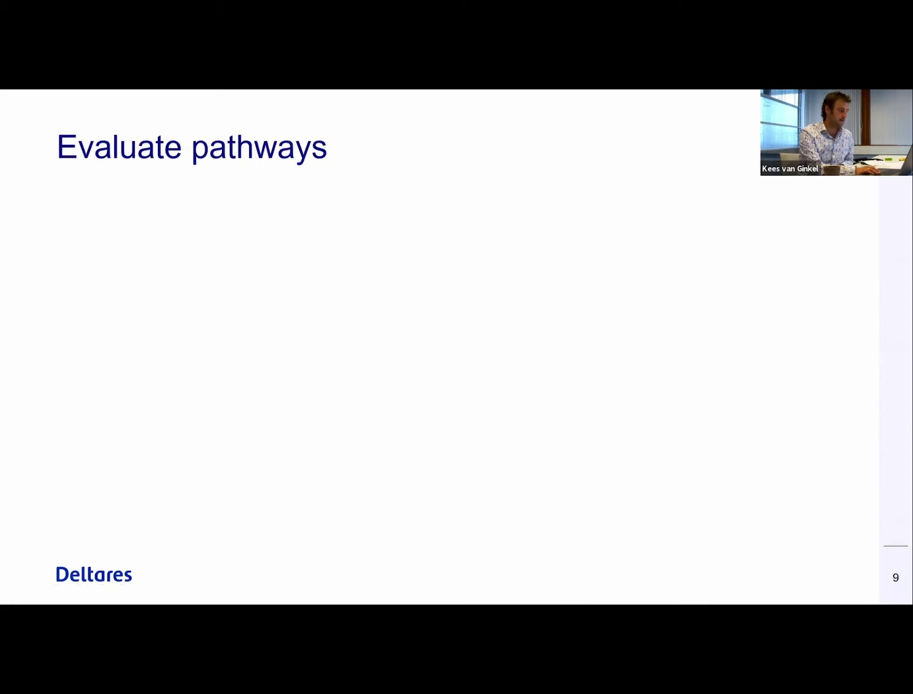
key("Right")
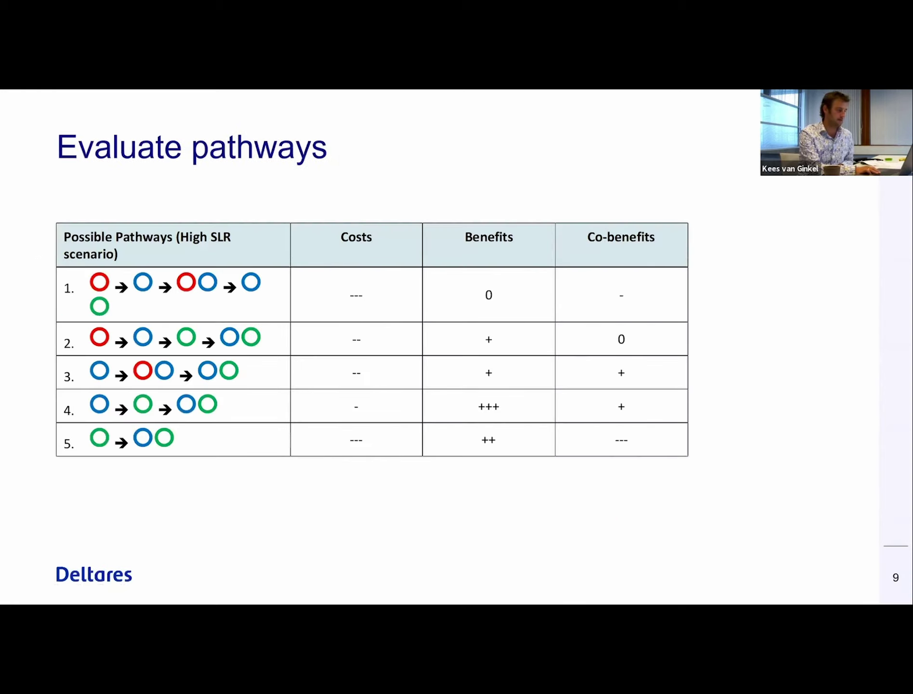